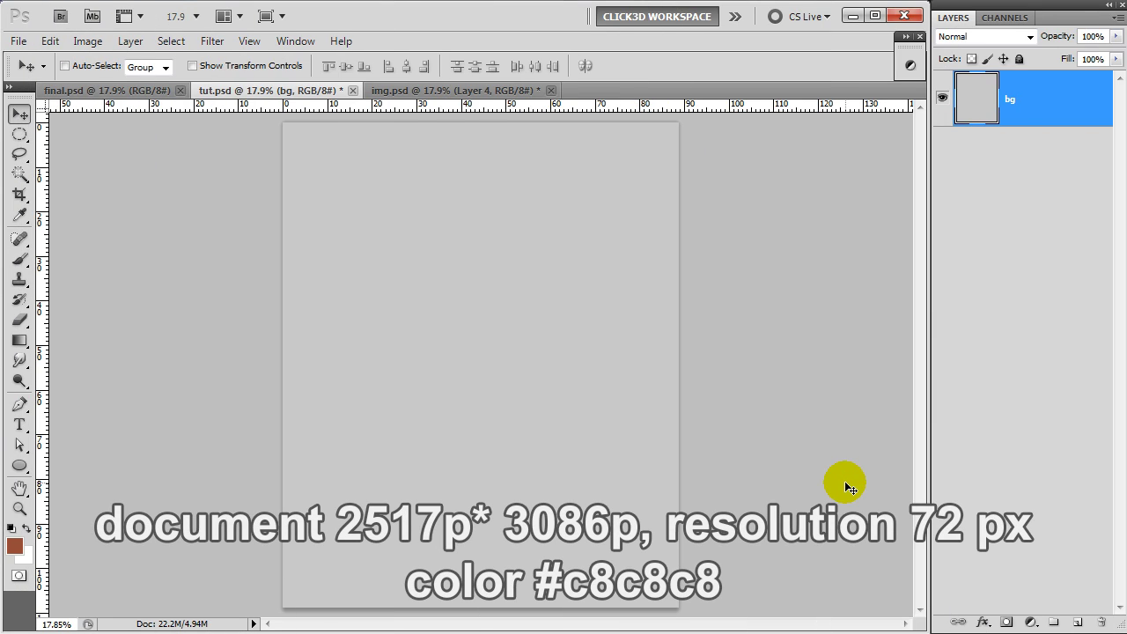
Step: Copy the cut-out face from img.psd and paste it into tut.psd as Layer 1
click(480, 92)
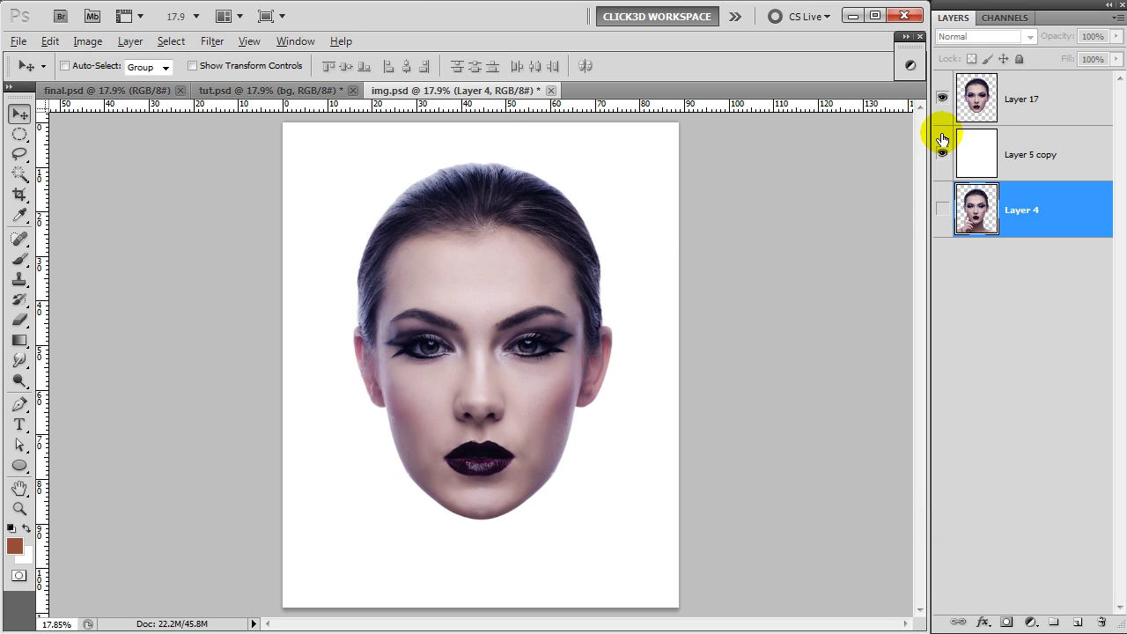
alt+click(943, 100)
alt+click(943, 100)
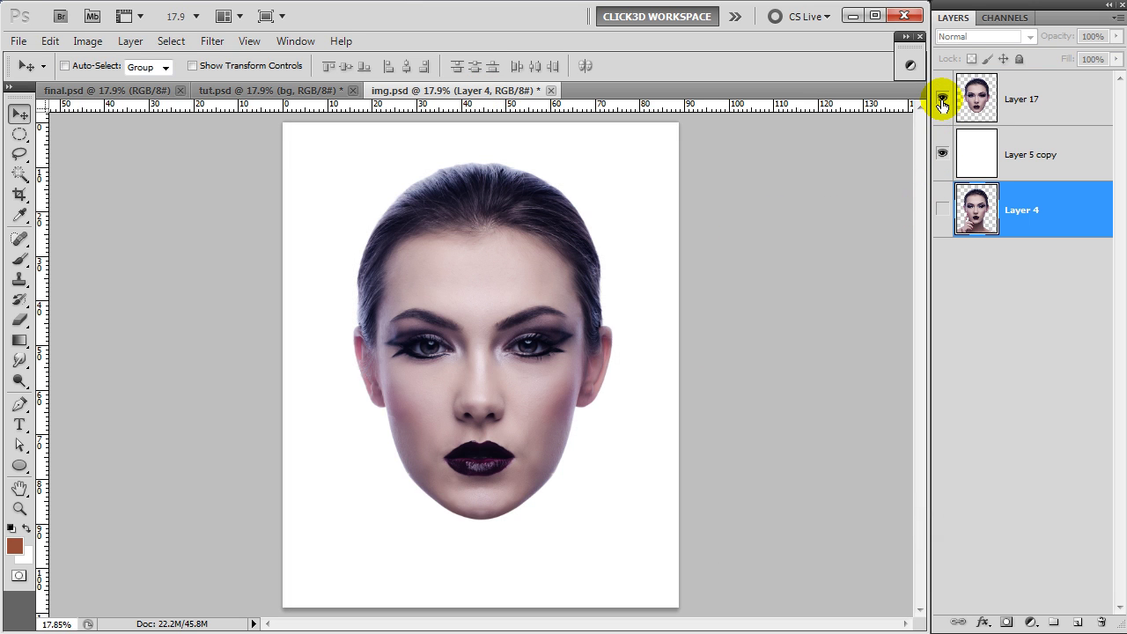
alt+click(942, 100)
alt+click(942, 100)
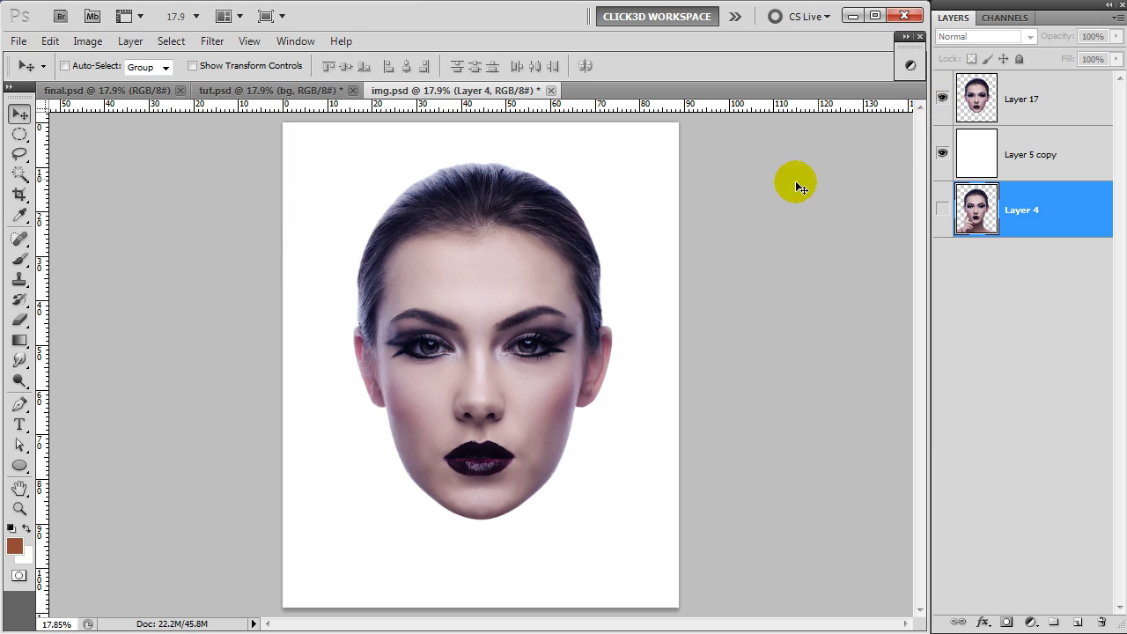
click(314, 91)
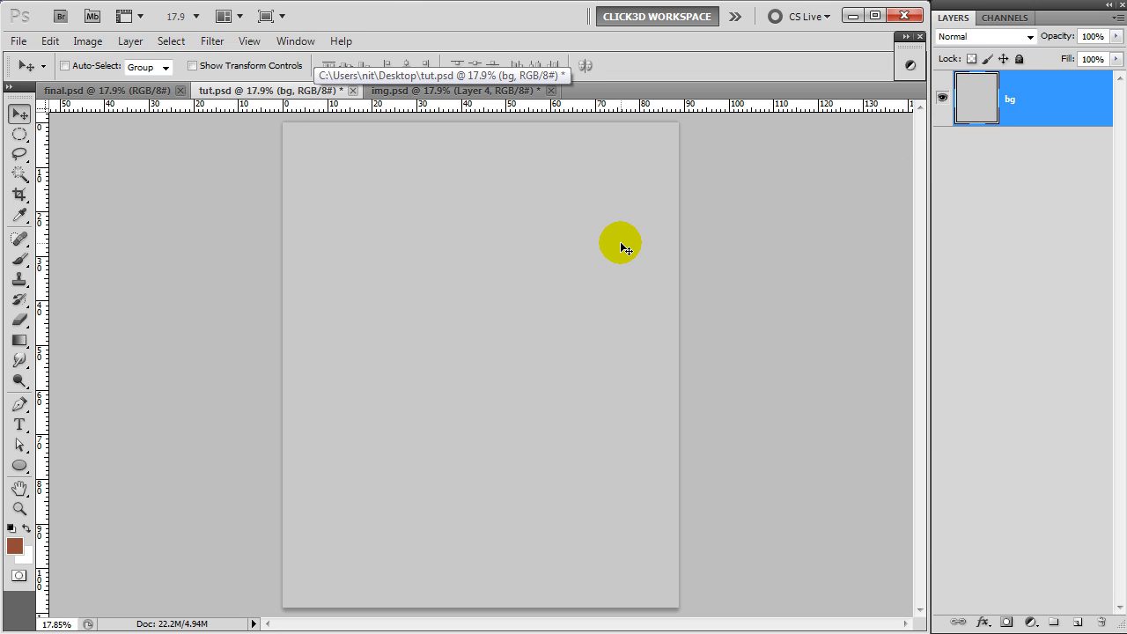
key(ctrl+v)
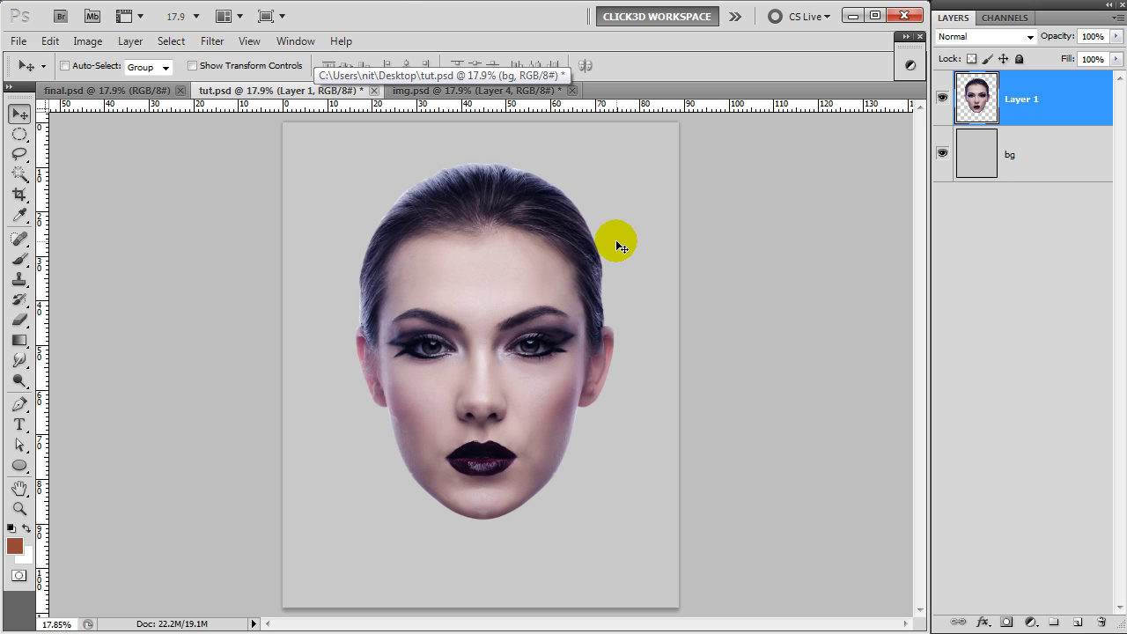
click(89, 41)
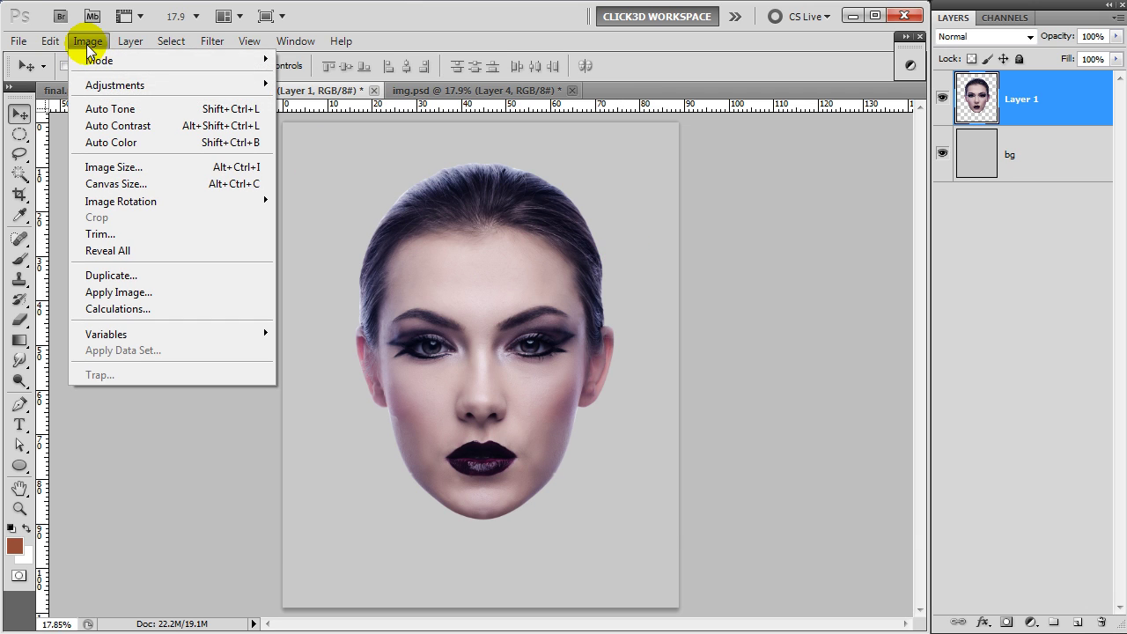
Step: Desaturate the face to greyscale and rename Layer 1 to 'lady'
mouse_move(116, 84)
click(386, 417)
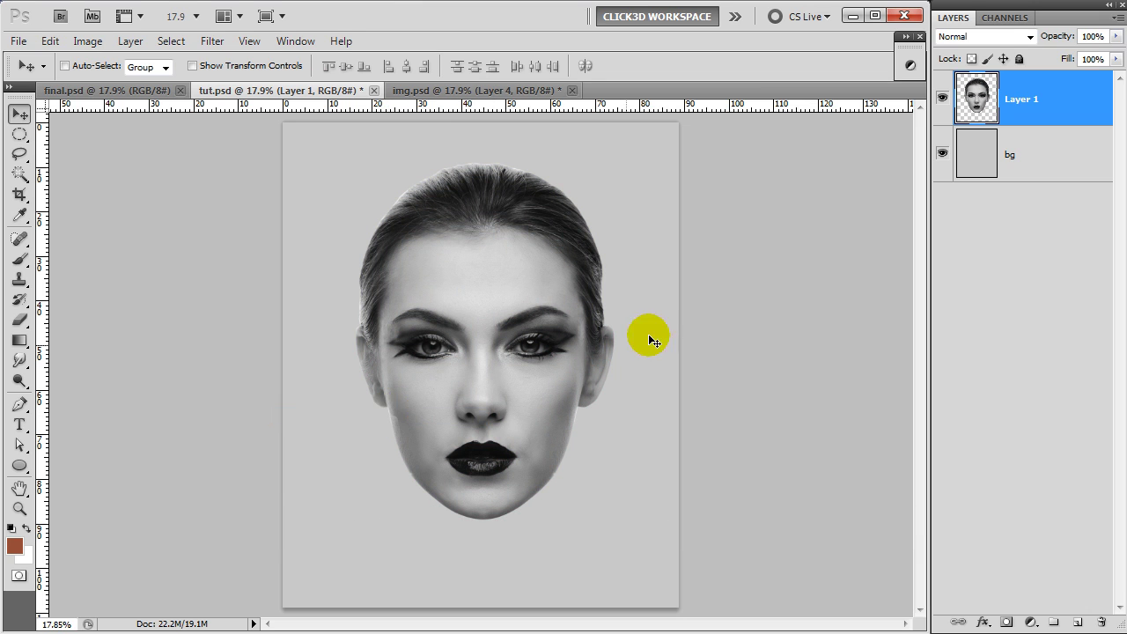
double_click(1020, 102)
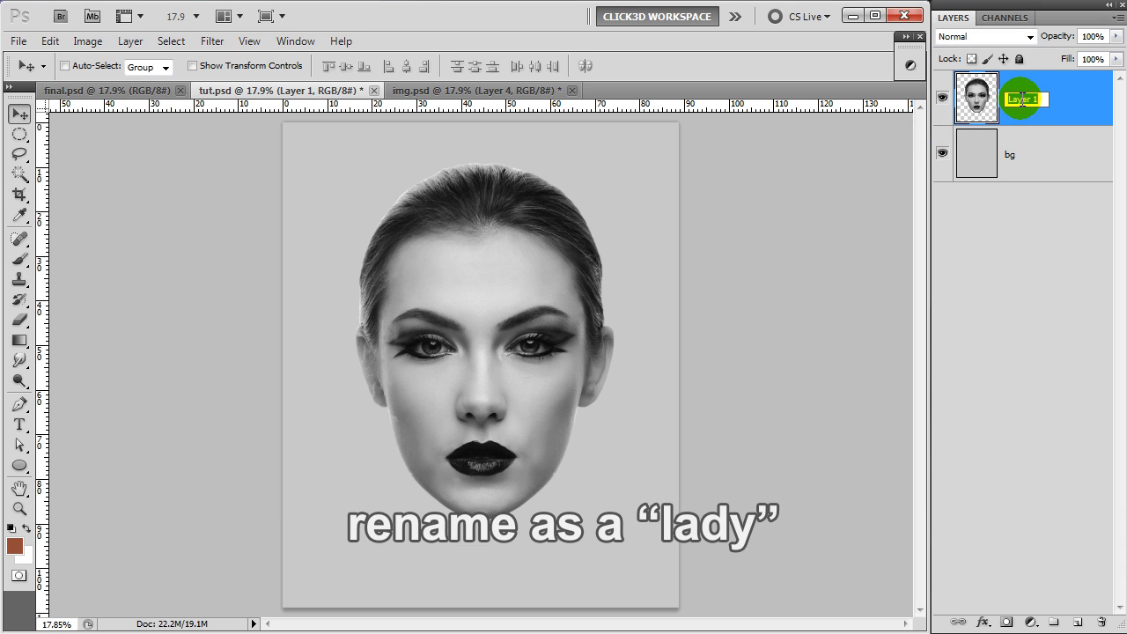
text(lady)
key(Return)
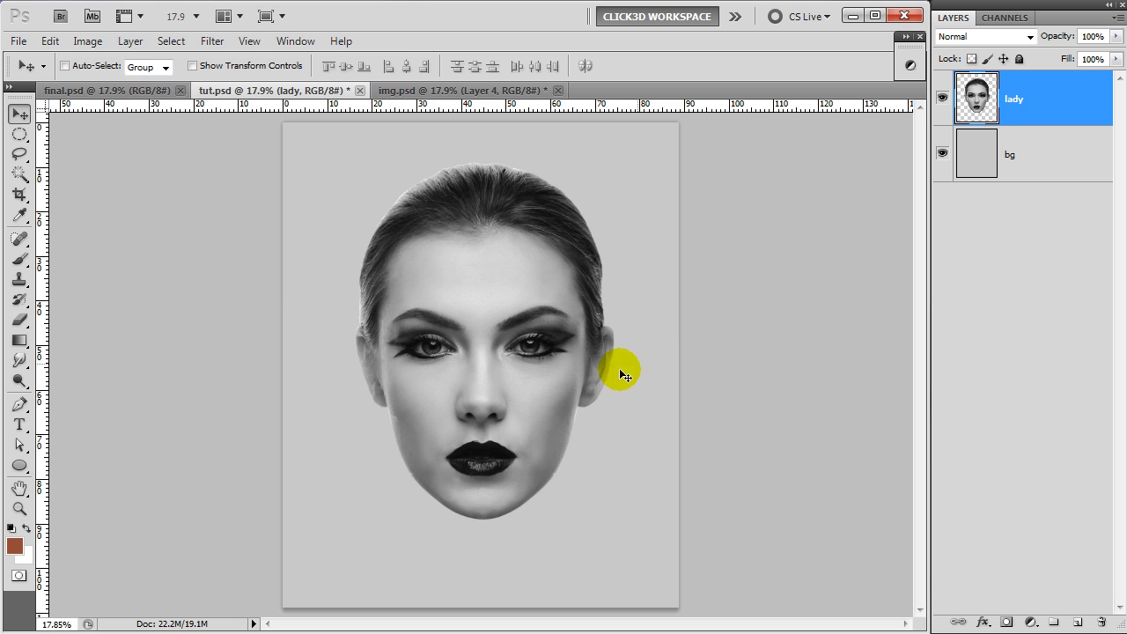
Step: Add a vertical guide down the face centre and horizontal guides across forehead, eyes, nose and lips
mouse_move(46, 302)
mouse_down()
mouse_move(395, 319)
mouse_move(448, 448)
mouse_move(481, 483)
mouse_up()
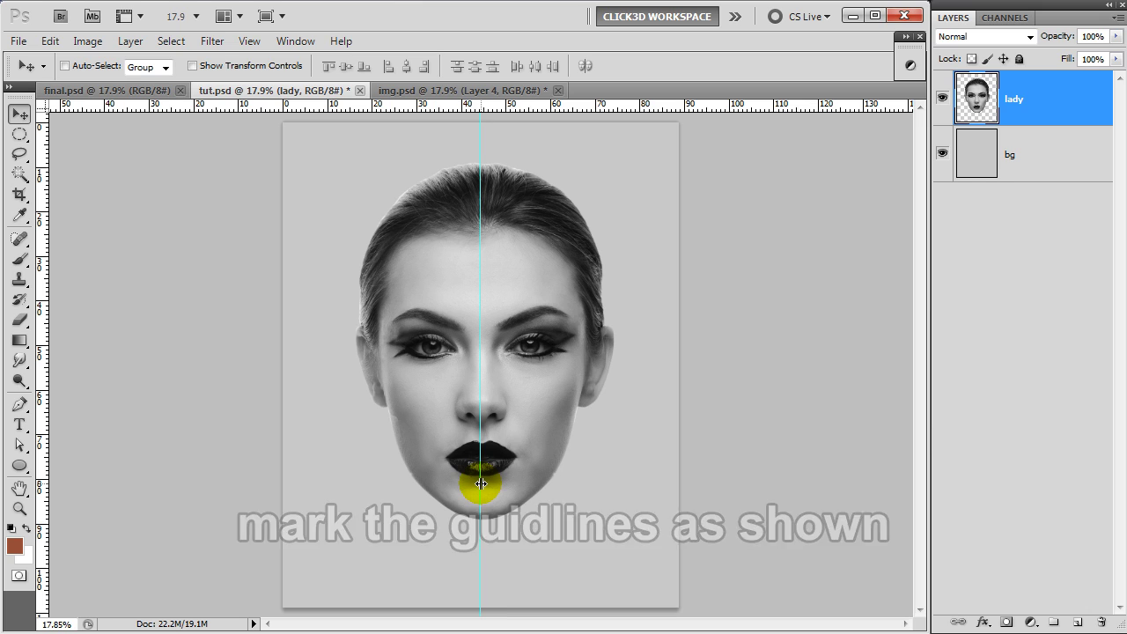
drag(531, 106, 614, 221)
drag(558, 106, 624, 299)
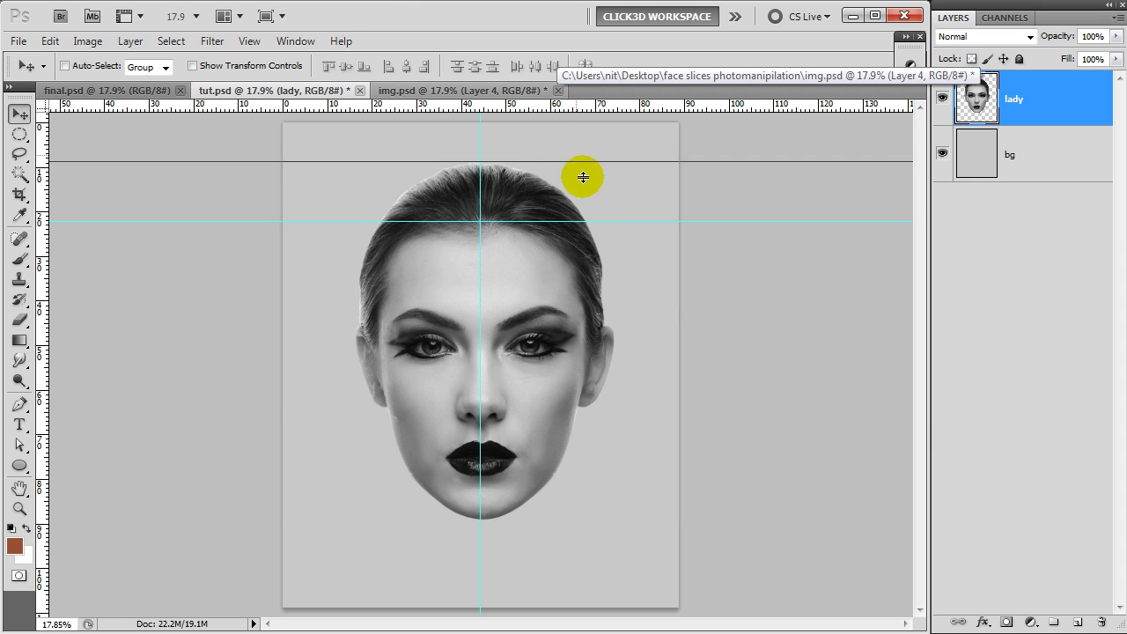
drag(623, 299, 633, 303)
drag(593, 106, 654, 393)
drag(605, 106, 674, 476)
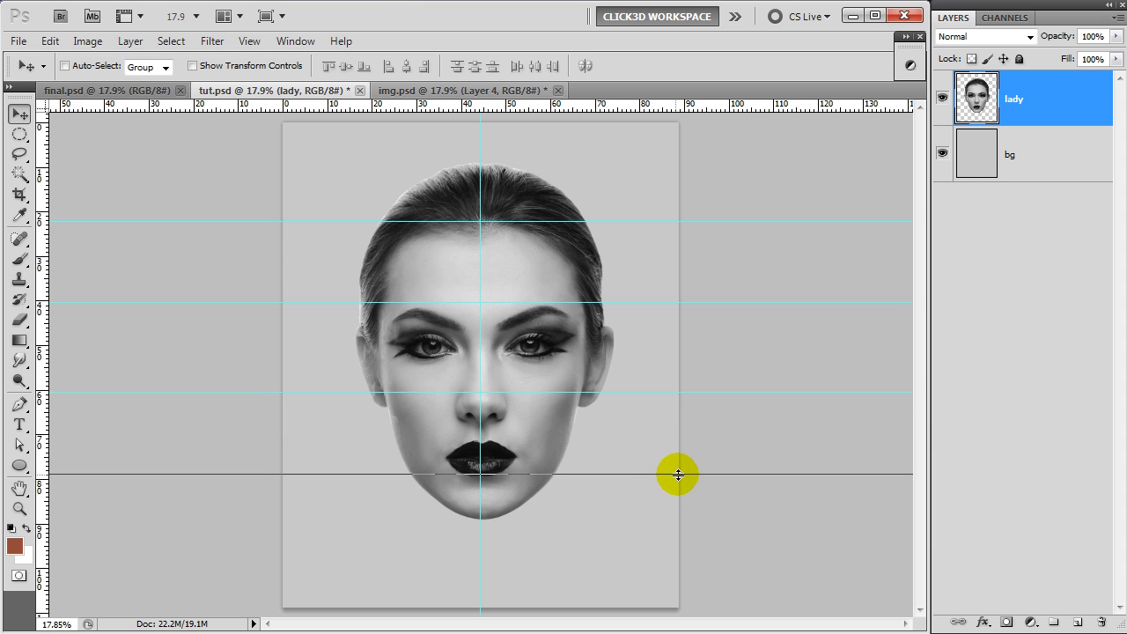
drag(679, 476, 679, 476)
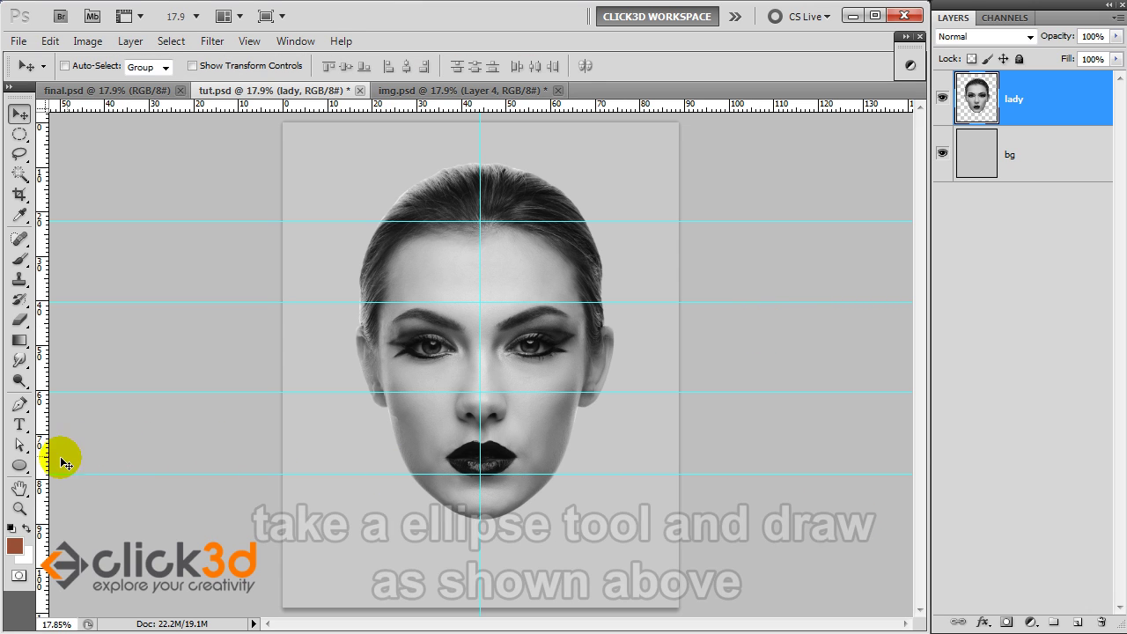
Step: Draw a wide brown ellipse, centre it horizontally on bg, and rest it on the top guide
click(19, 467)
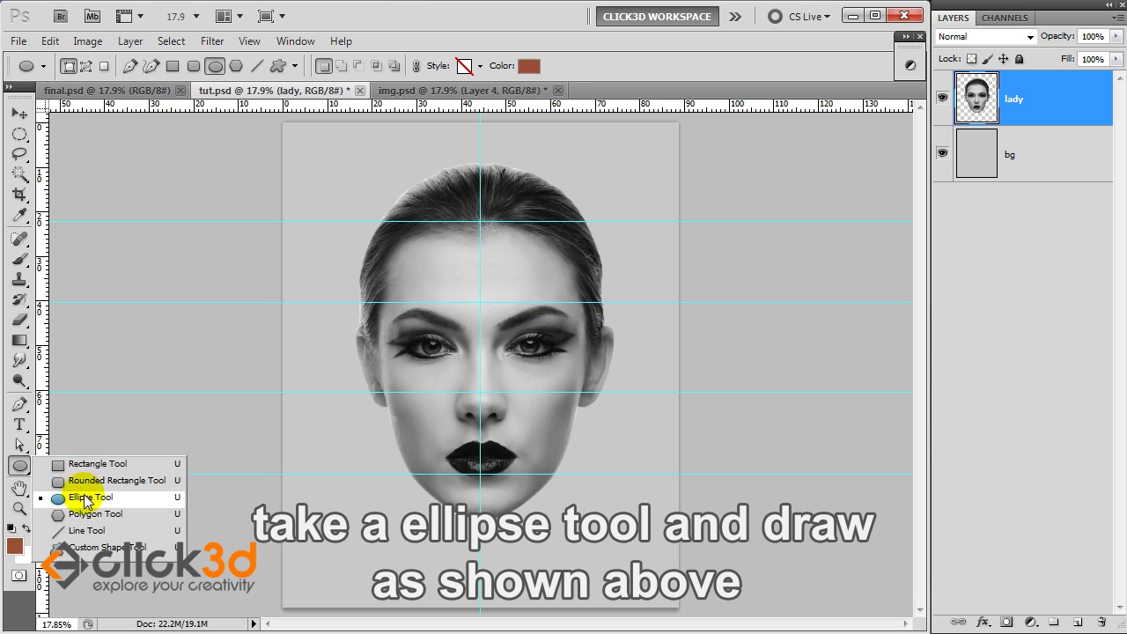
click(66, 496)
mouse_move(361, 146)
mouse_down()
mouse_move(610, 204)
mouse_move(619, 188)
mouse_move(601, 182)
mouse_up()
key(v)
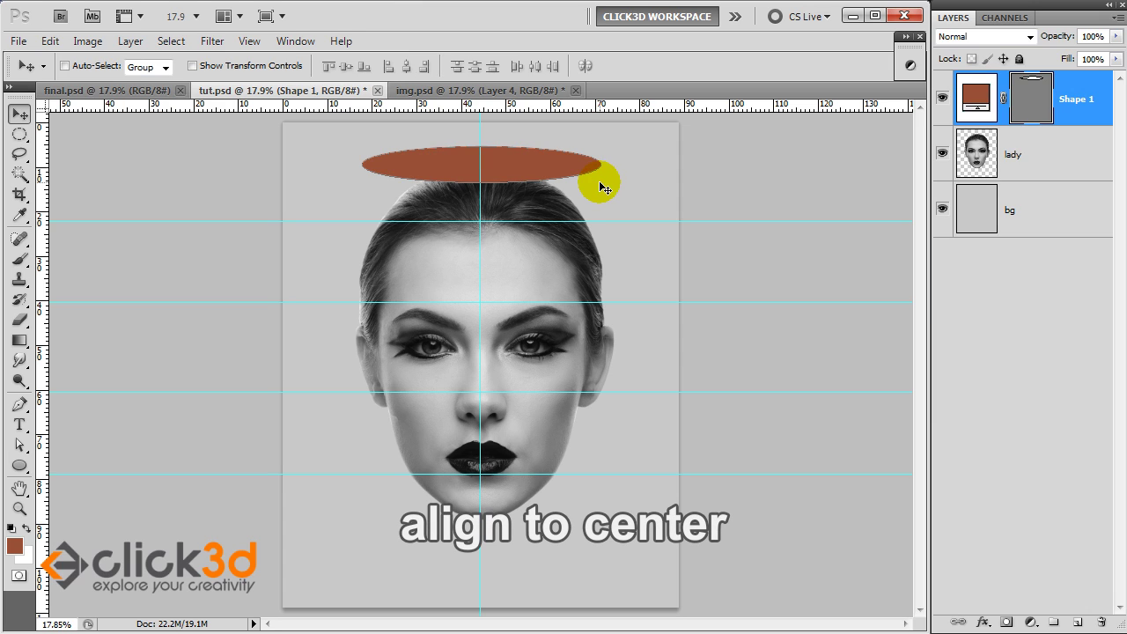
ctrl+click(1058, 220)
click(406, 66)
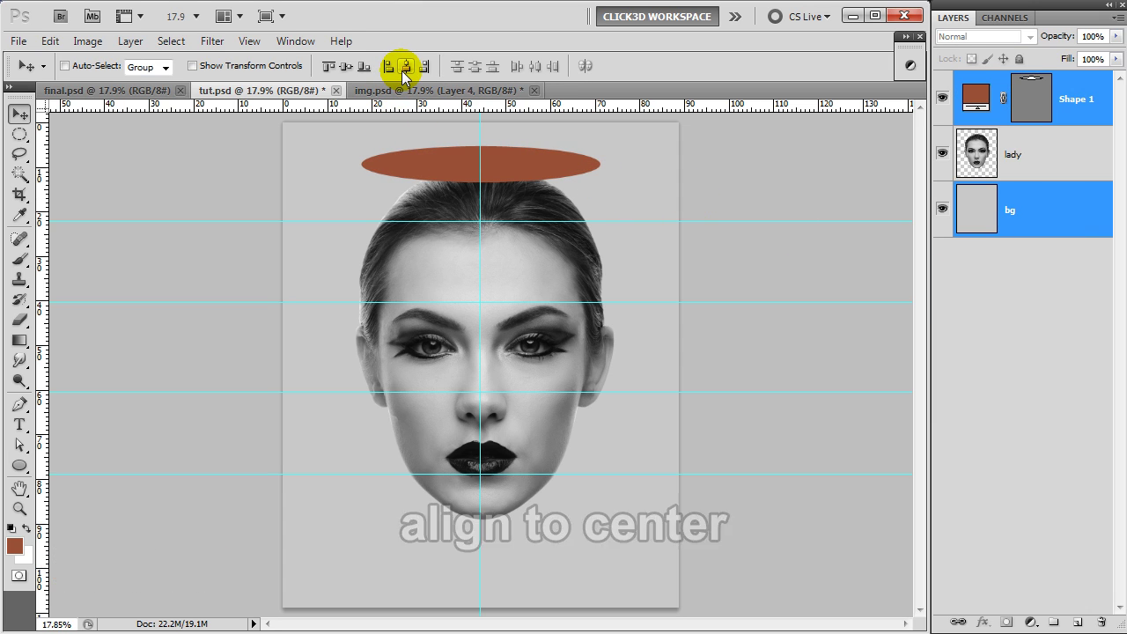
click(1067, 101)
drag(544, 166, 542, 202)
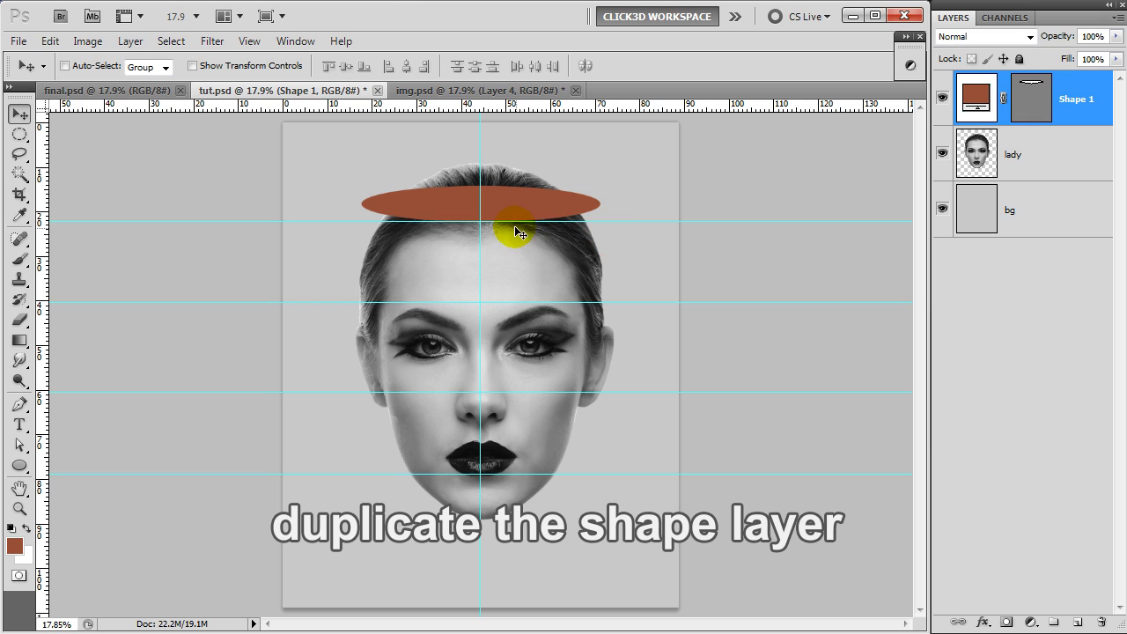
Step: Alt-drag copies of the brown ellipse down onto the lower horizontal guides
drag(506, 209, 507, 282)
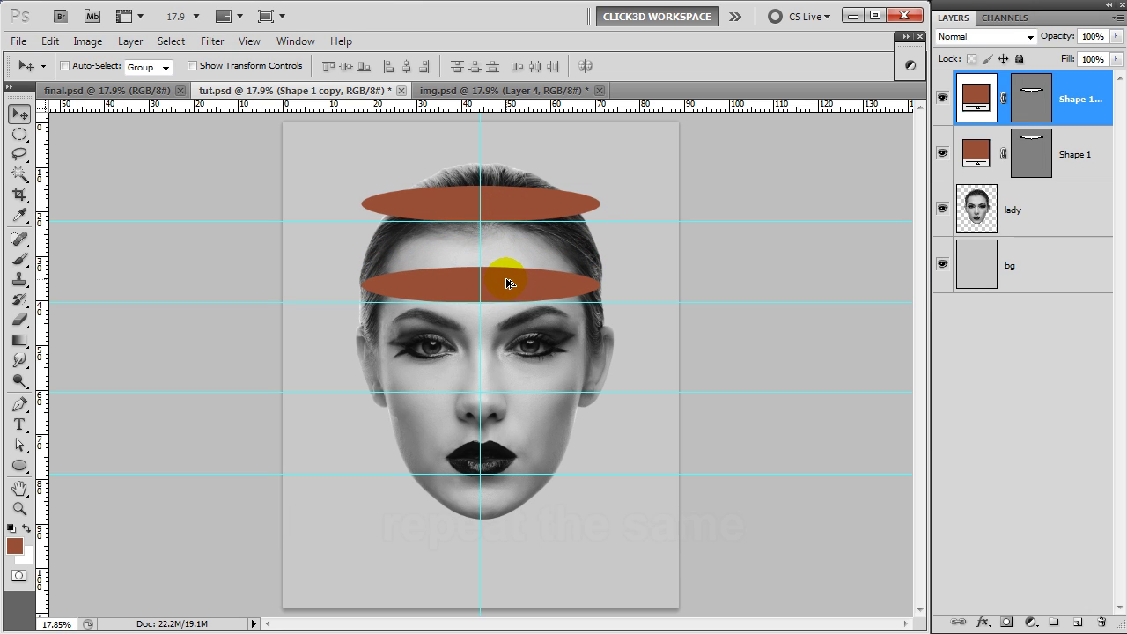
drag(504, 290, 501, 446)
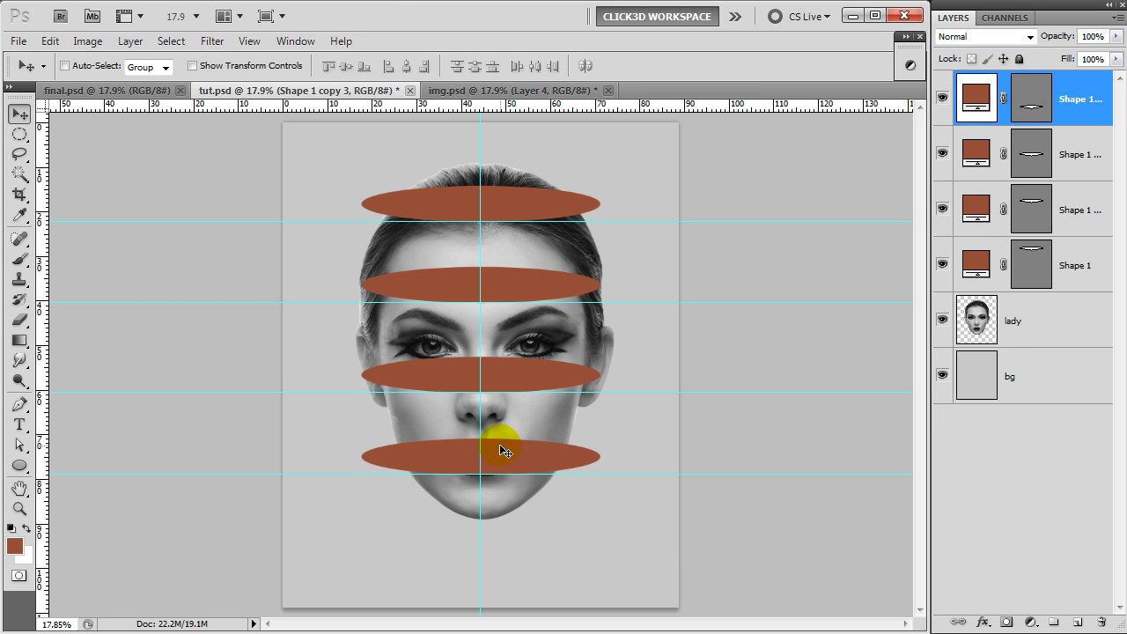
scroll(493, 445, up, 3)
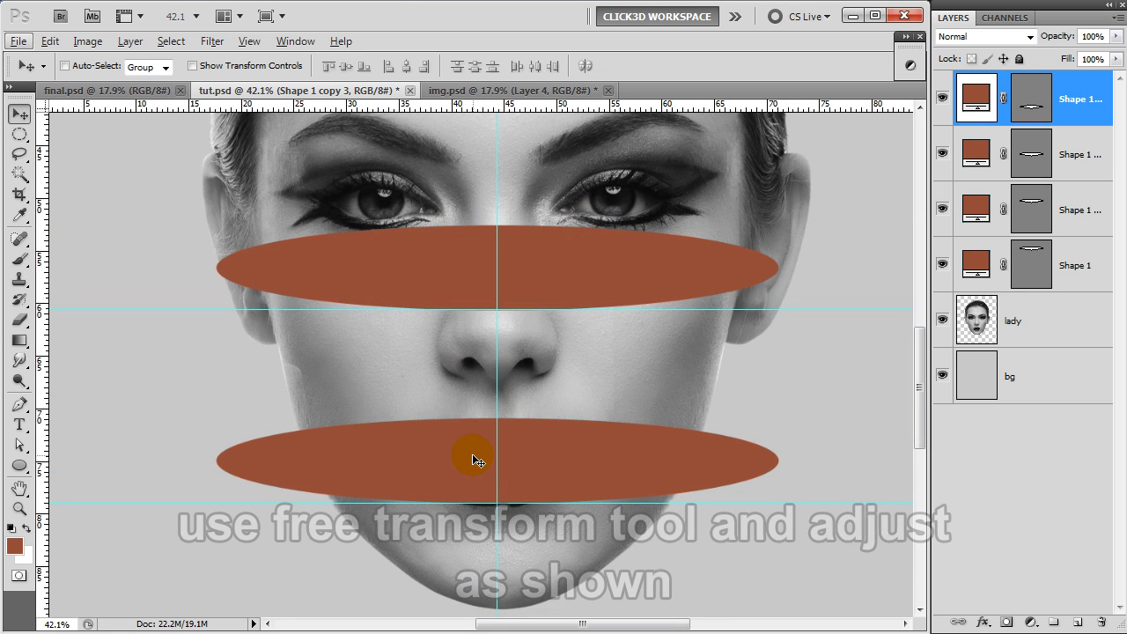
Step: Shrink the lowest ellipse and move it down onto the lips
key(ctrl+t)
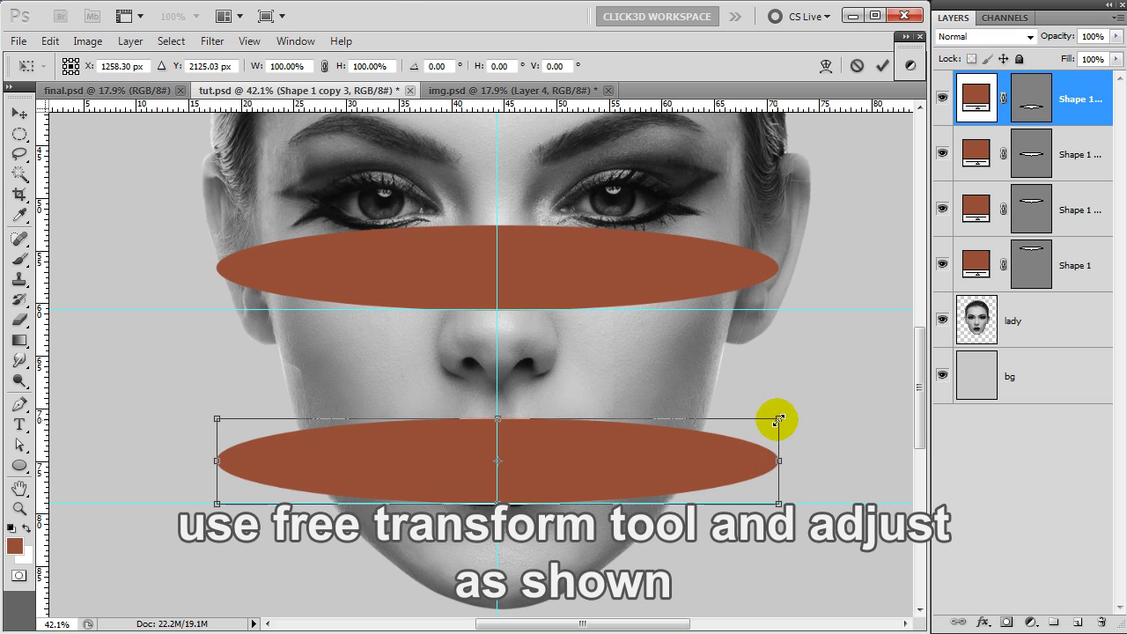
drag(780, 418, 688, 425)
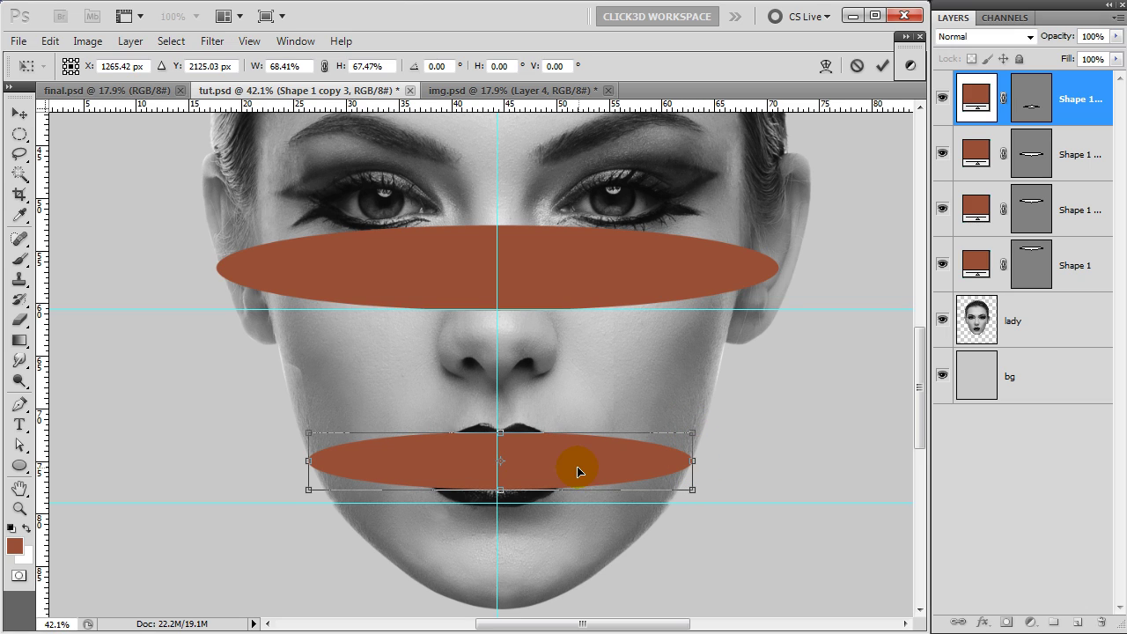
drag(547, 476, 547, 482)
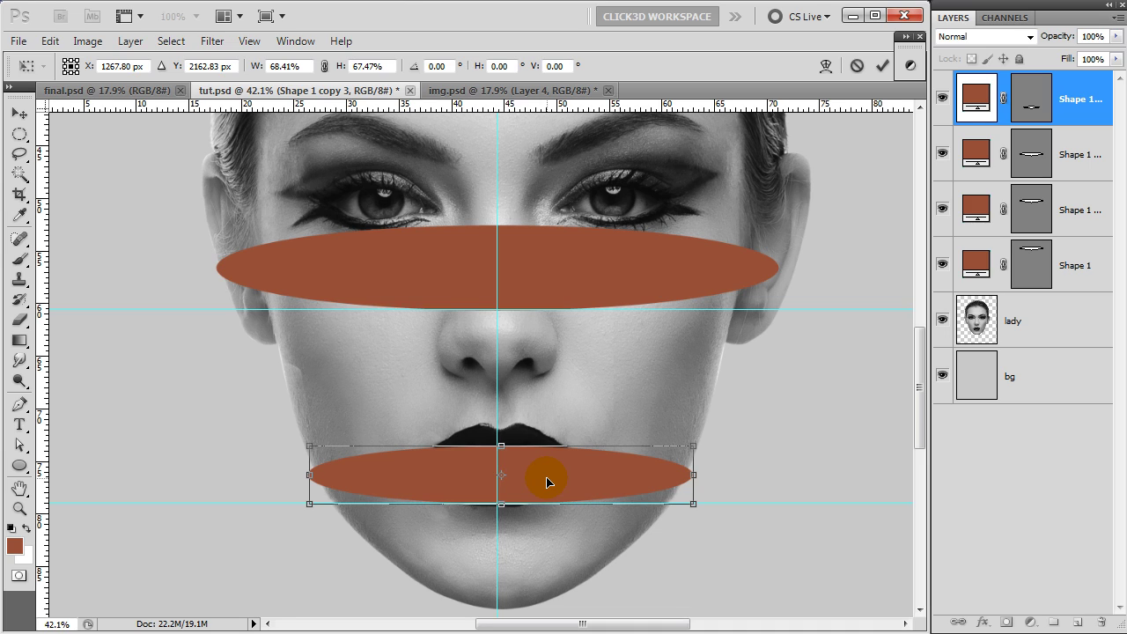
drag(693, 474, 689, 474)
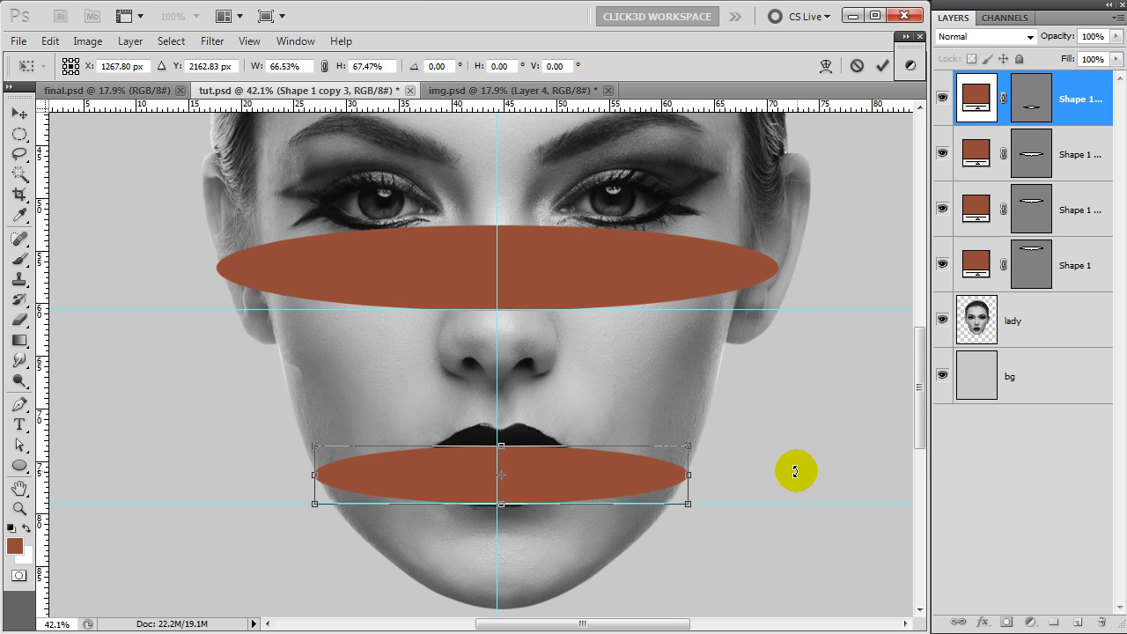
key(Return)
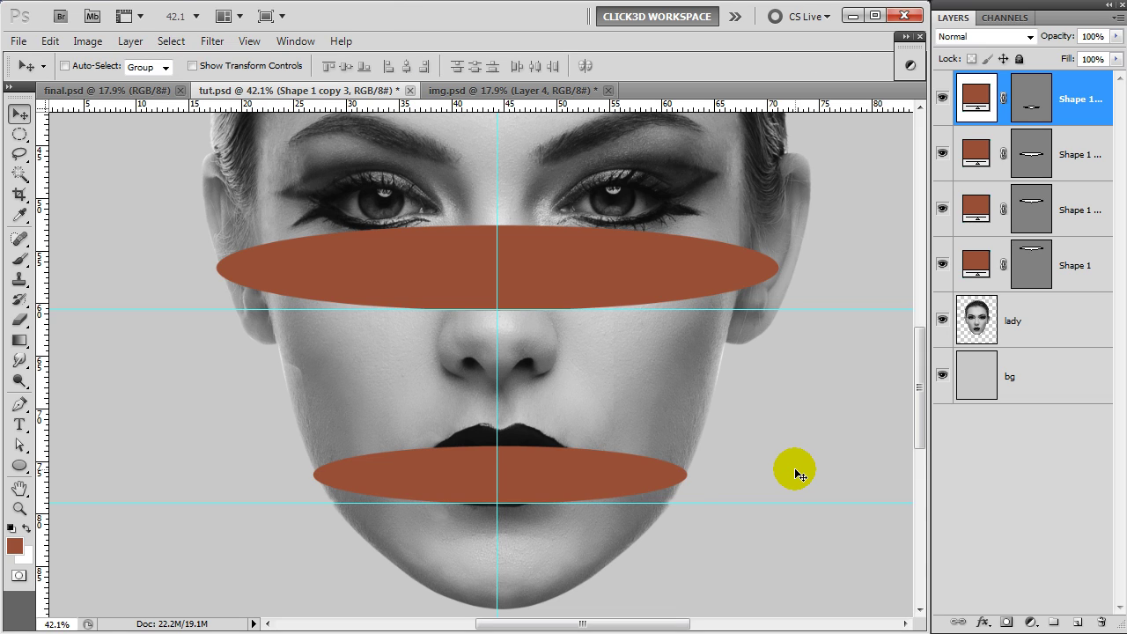
Step: Widen the eye-level ellipse, Shape 1 copy 2, to the head's width
right_click(621, 261)
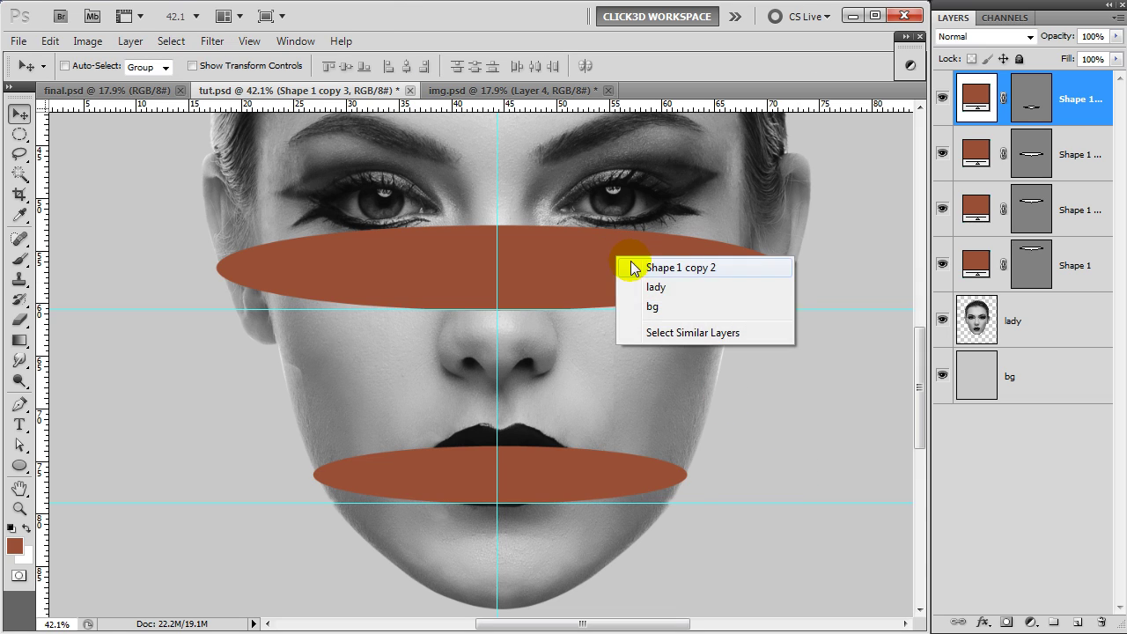
click(651, 268)
key(ctrl+t)
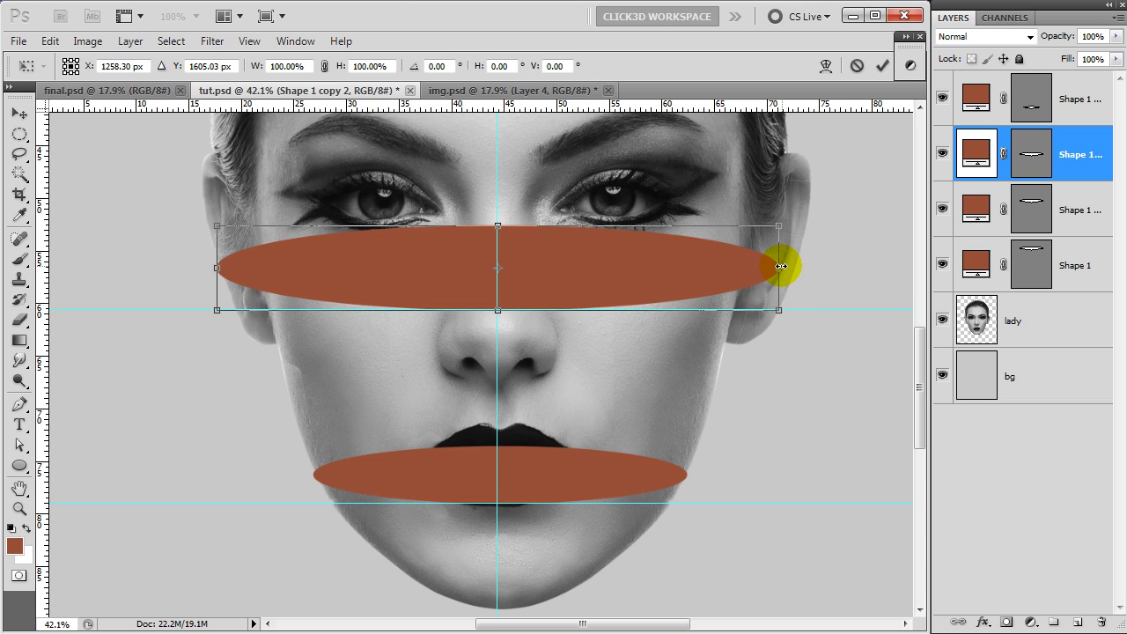
drag(791, 267, 797, 269)
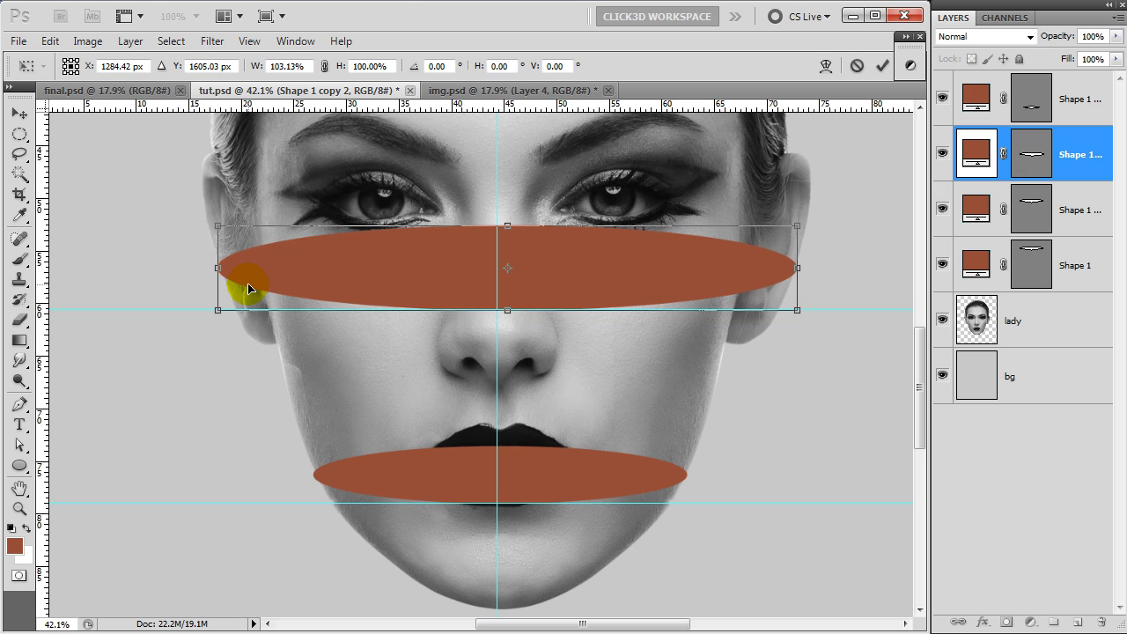
key(Return)
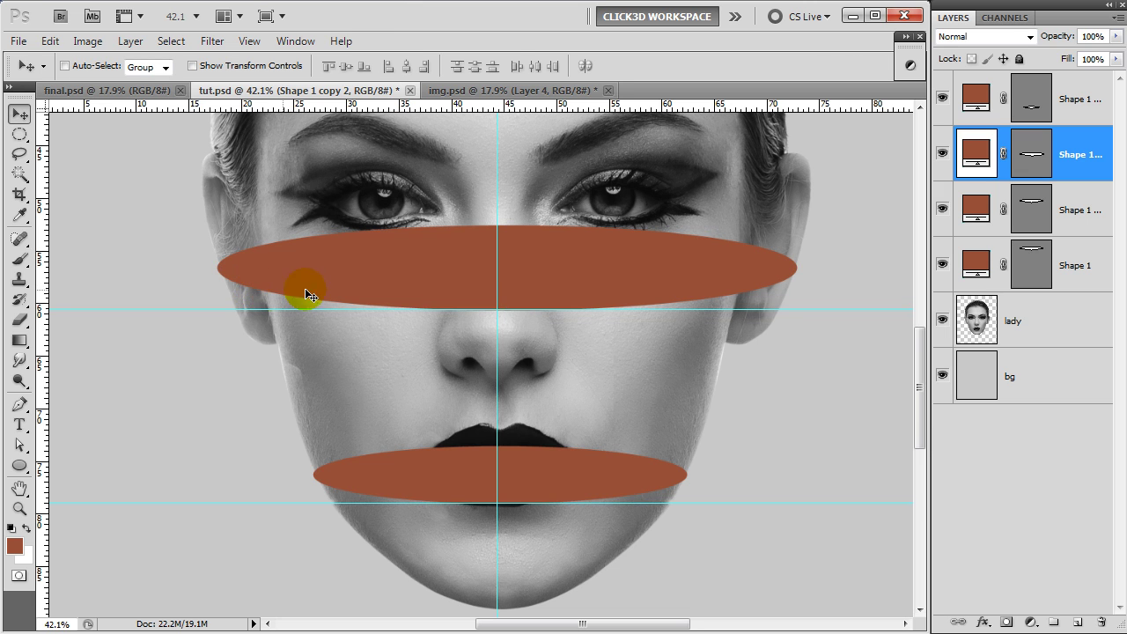
Step: Widen the forehead ellipse, Shape 1 copy, to the head's width
right_click(516, 269)
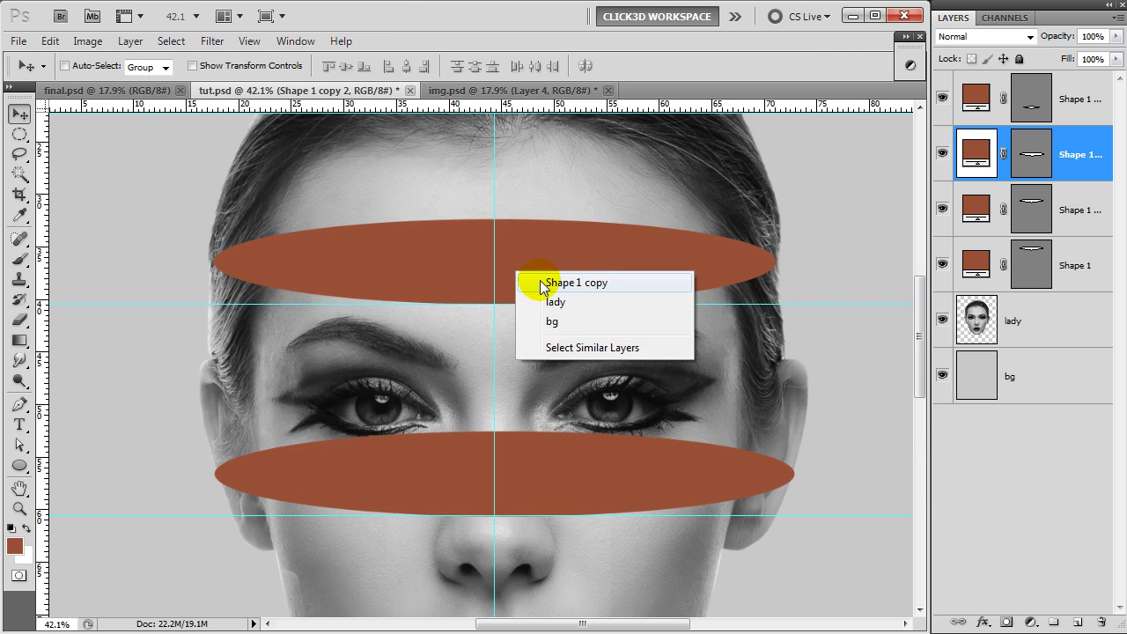
click(539, 278)
key(ctrl+t)
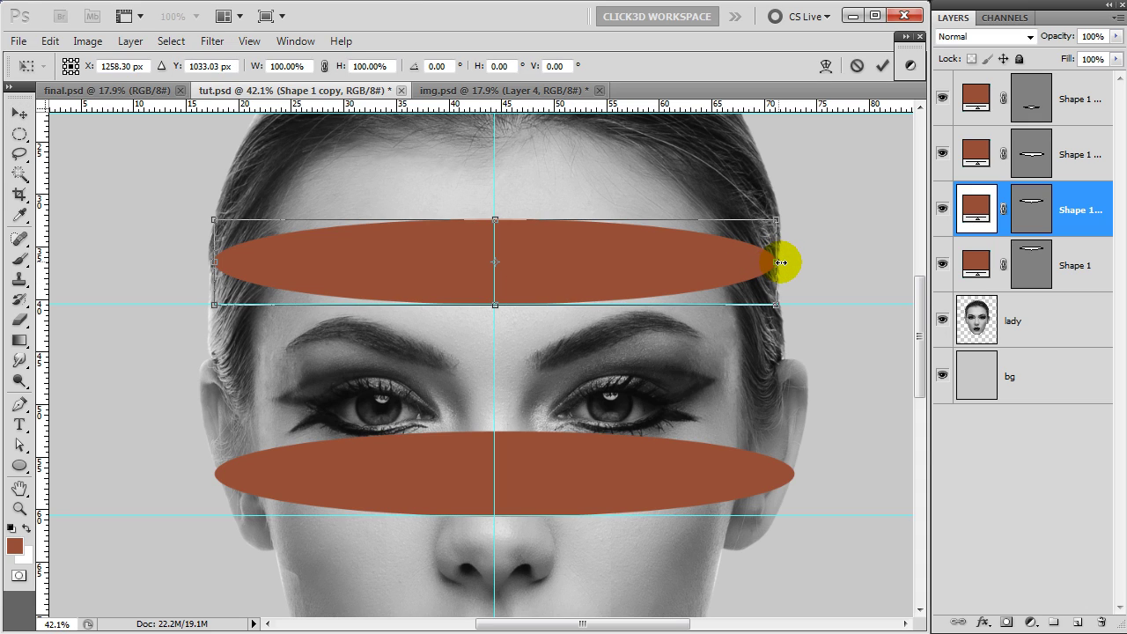
drag(209, 264, 206, 264)
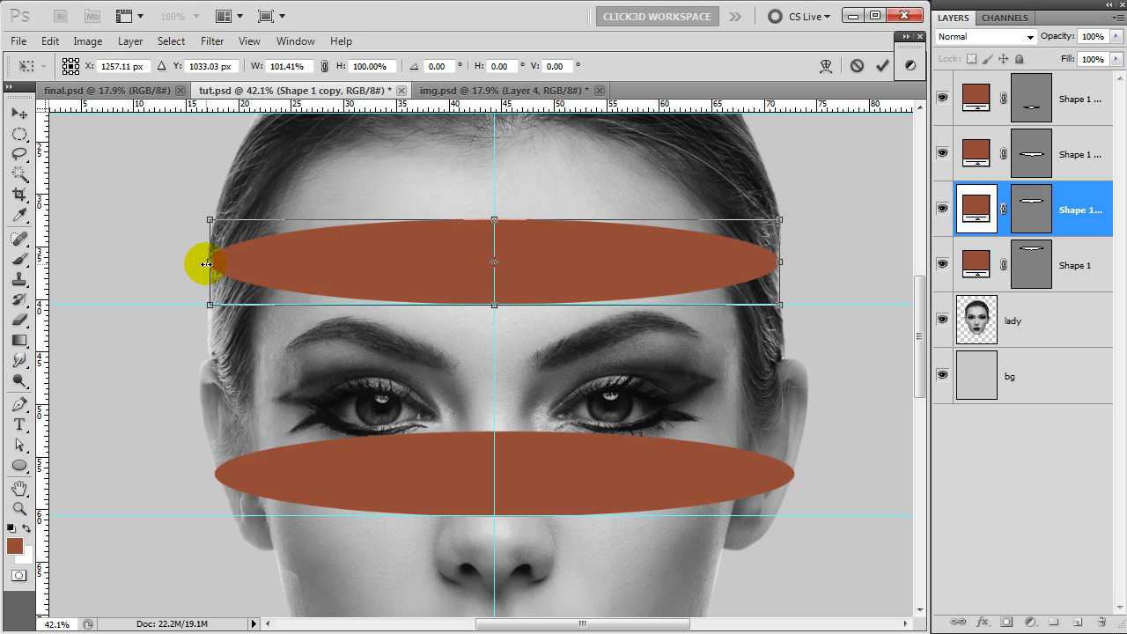
key(Return)
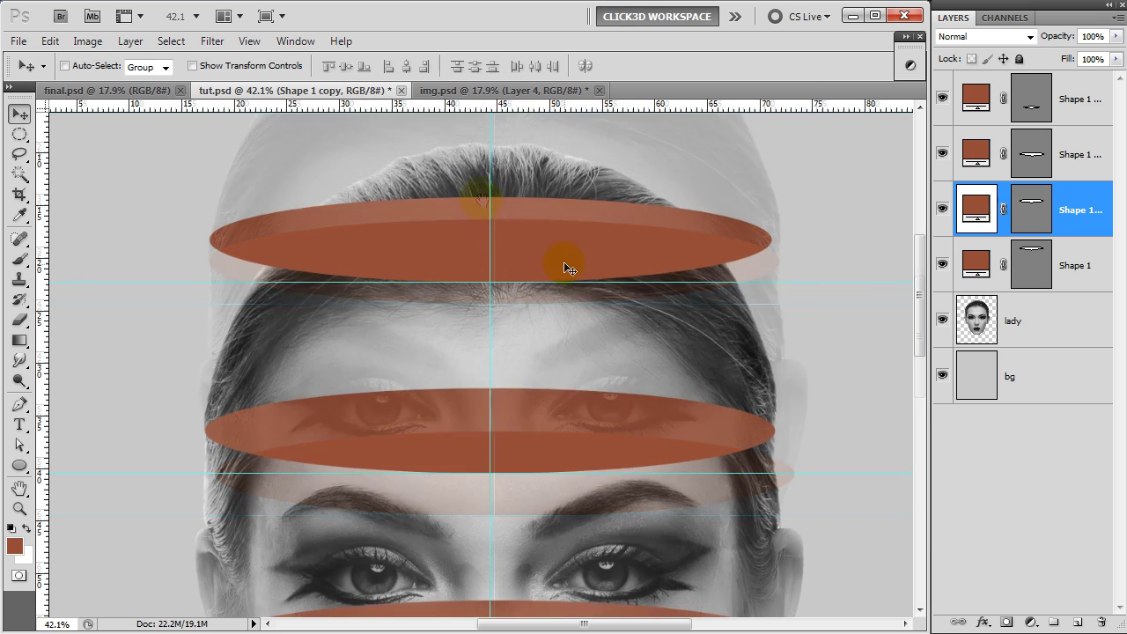
Step: Narrow and flatten the top ellipse to the crown, then fit the page on screen
right_click(565, 251)
click(598, 262)
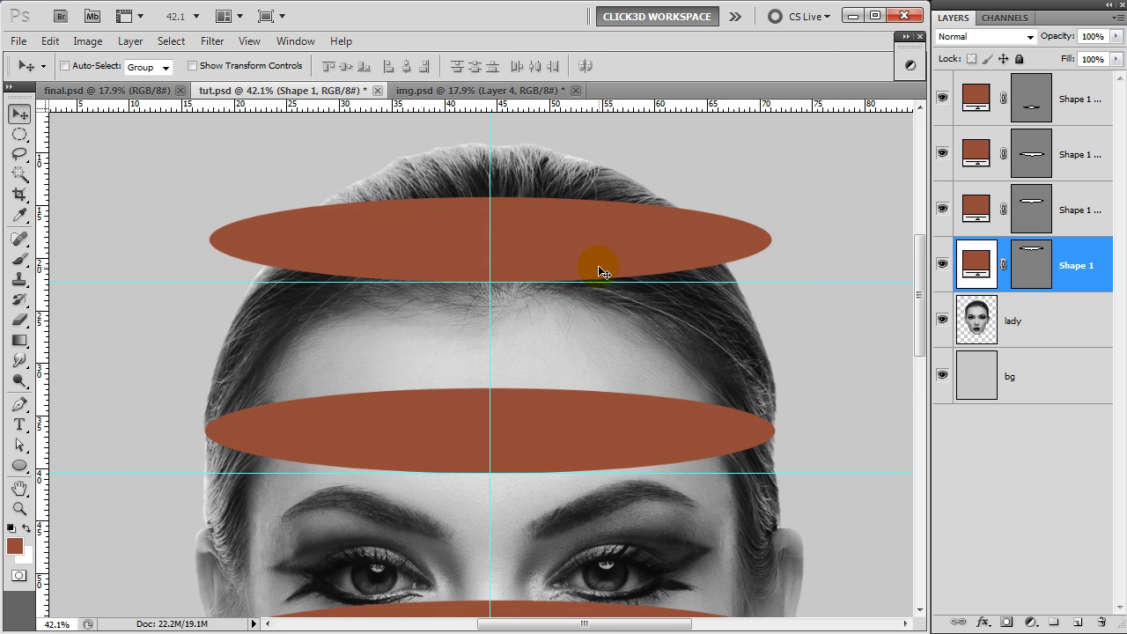
key(ctrl+t)
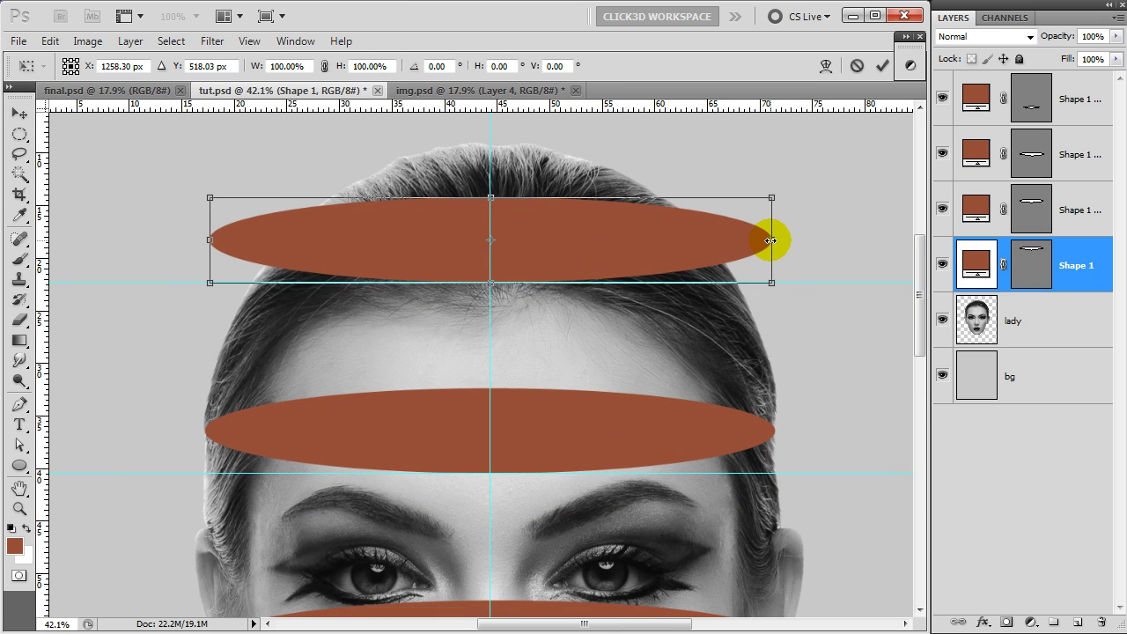
mouse_move(772, 239)
mouse_down()
mouse_move(717, 241)
mouse_move(726, 240)
mouse_up()
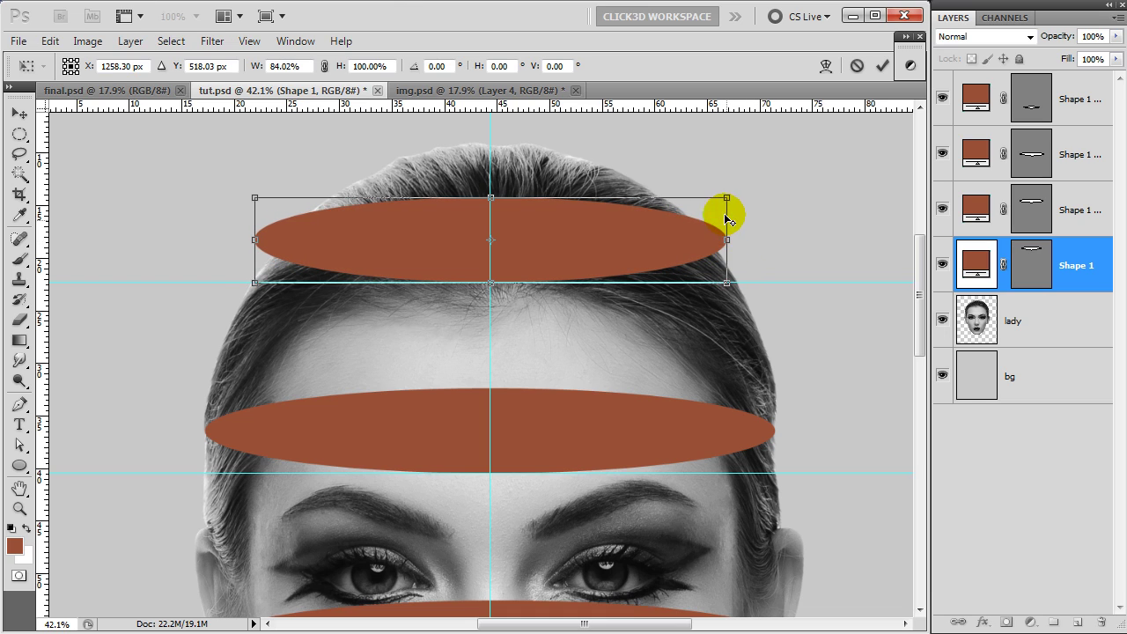
drag(492, 197, 491, 211)
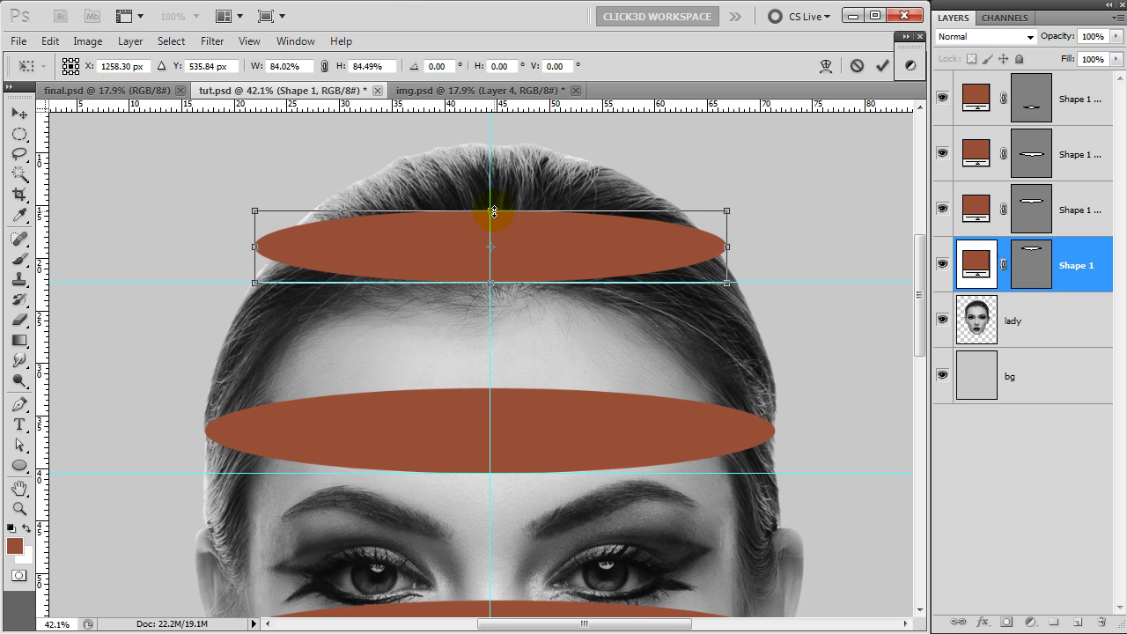
drag(728, 213, 723, 210)
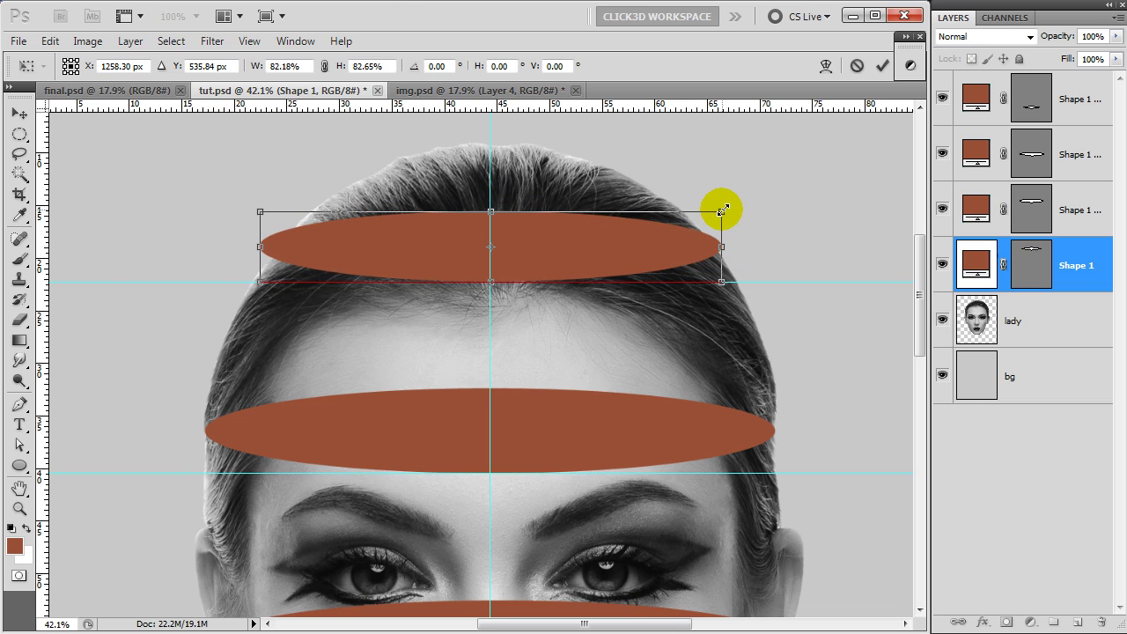
drag(514, 270, 508, 269)
drag(253, 248, 277, 251)
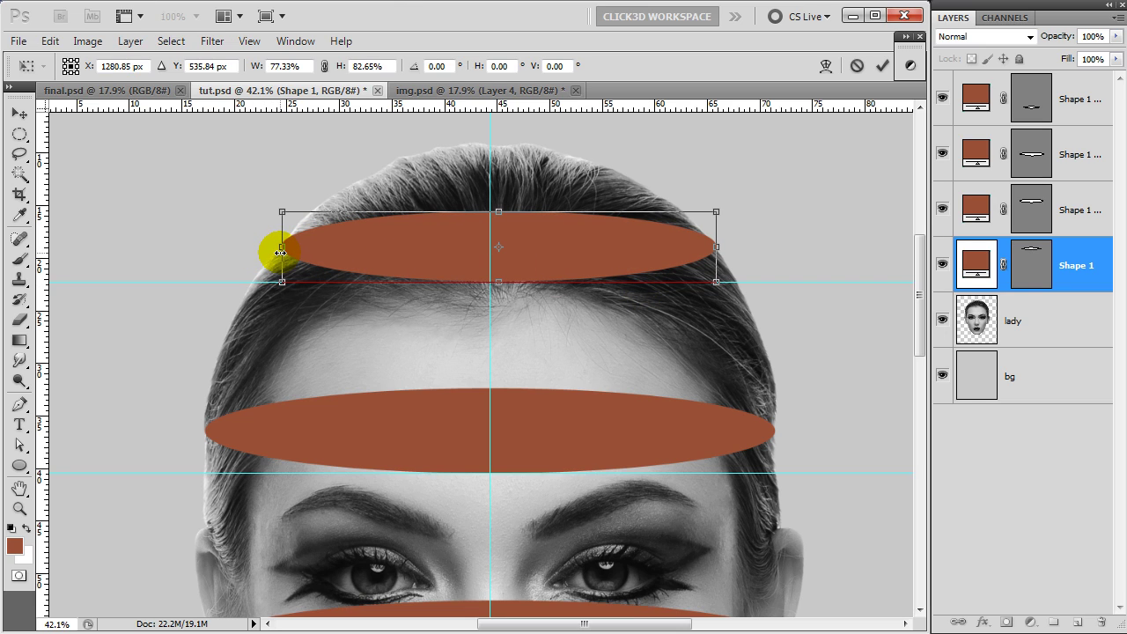
key(Return)
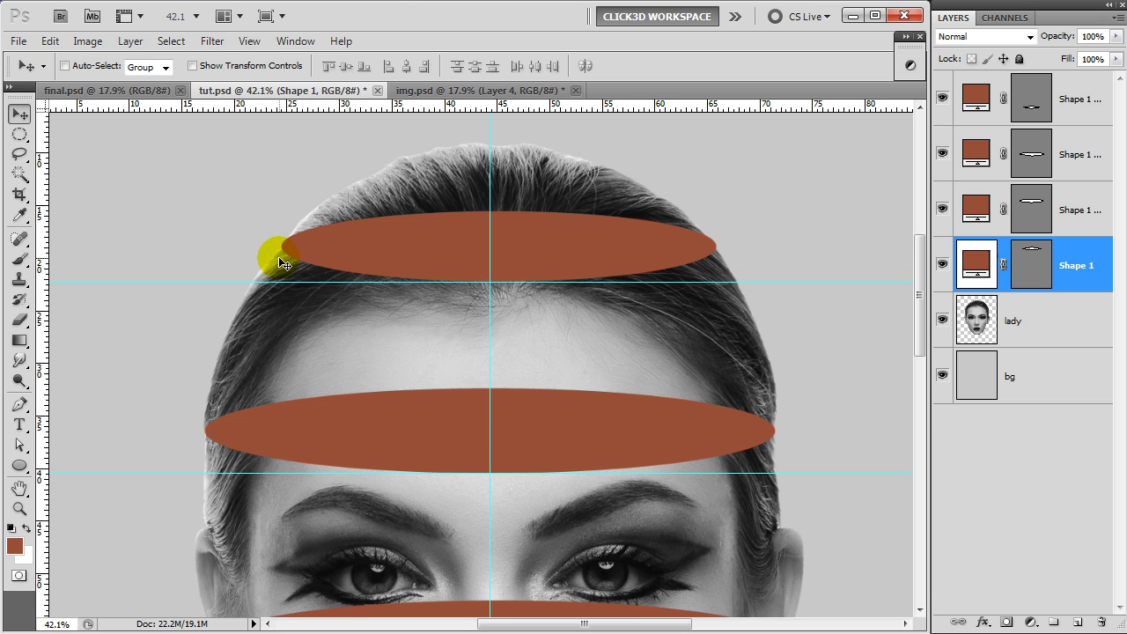
key(ctrl+0)
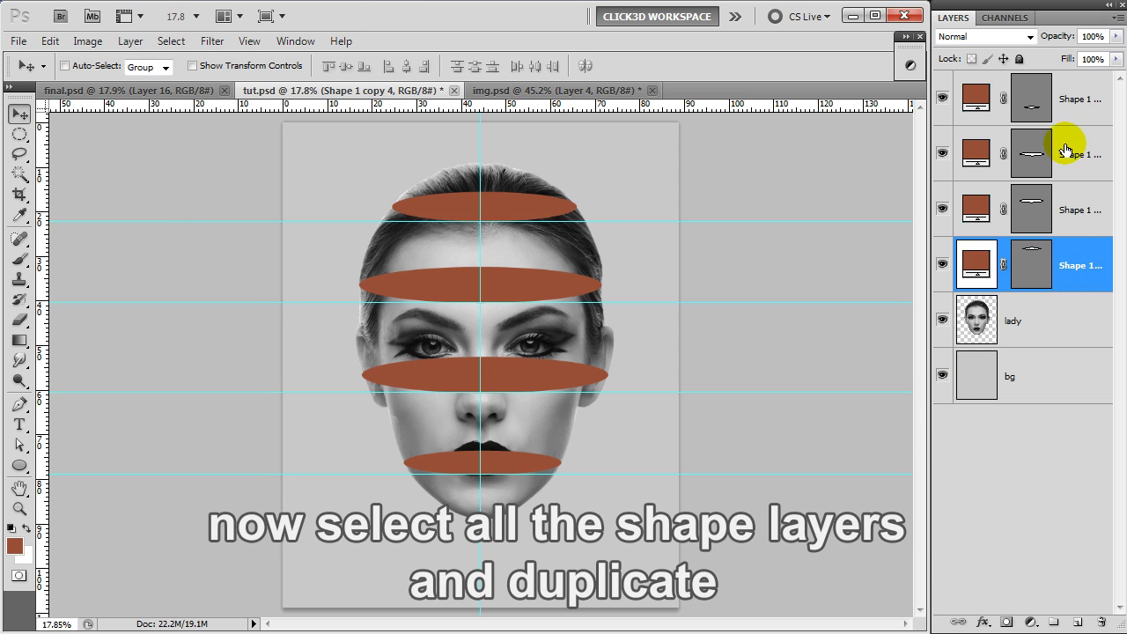
Step: Duplicate the four ellipse layers and hide all eight ellipse bands
shift+click(1076, 106)
mouse_move(1077, 260)
mouse_down()
mouse_move(1067, 502)
mouse_move(1078, 622)
mouse_up()
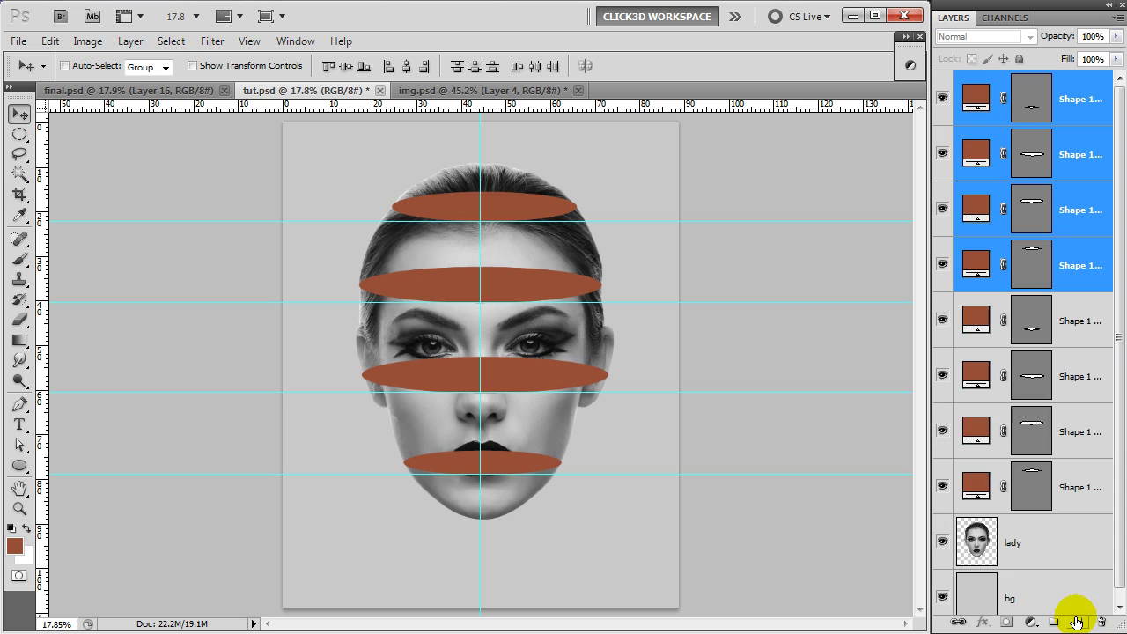
drag(946, 319, 941, 486)
drag(944, 267, 943, 98)
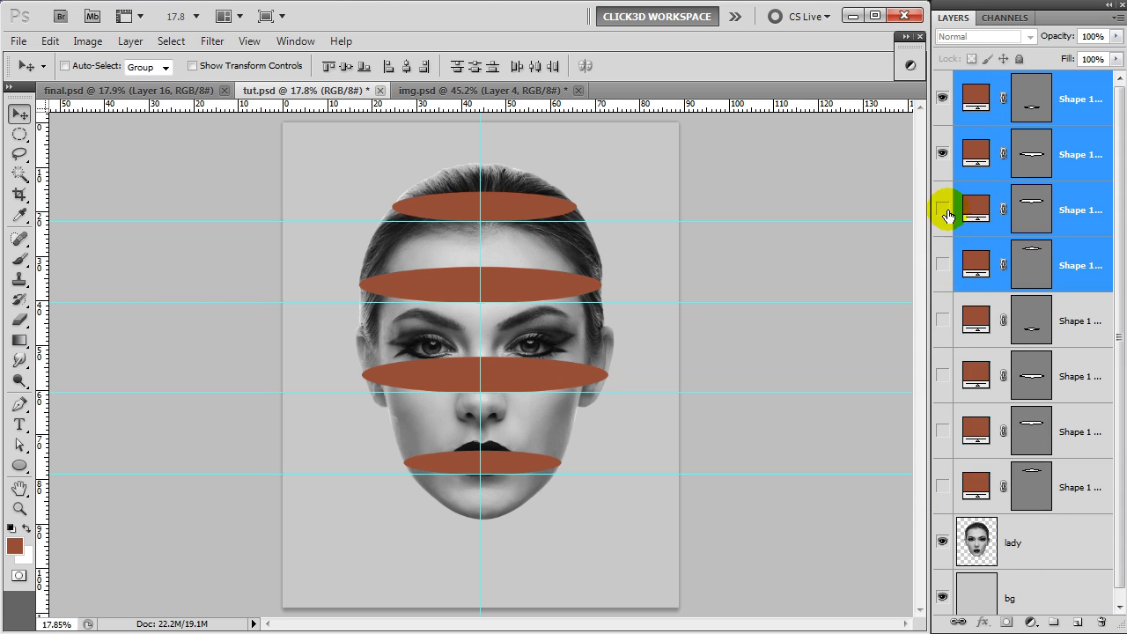
click(1080, 115)
click(1083, 273)
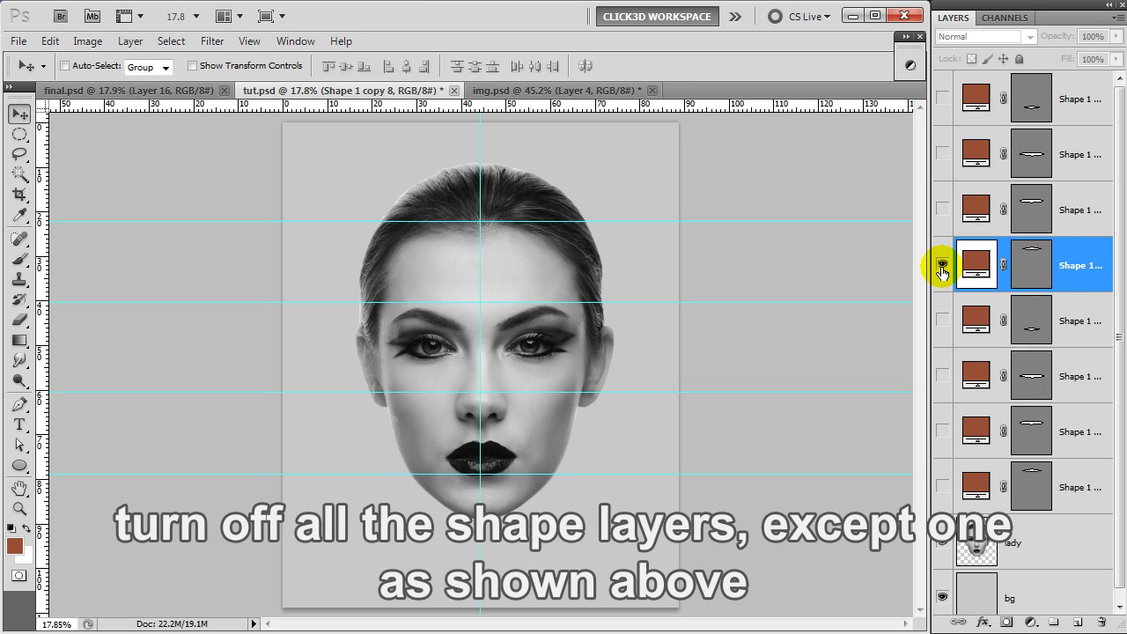
Step: Reshape the top ellipse copy into a dome over the crown and load its outline as a selection
click(942, 266)
click(942, 266)
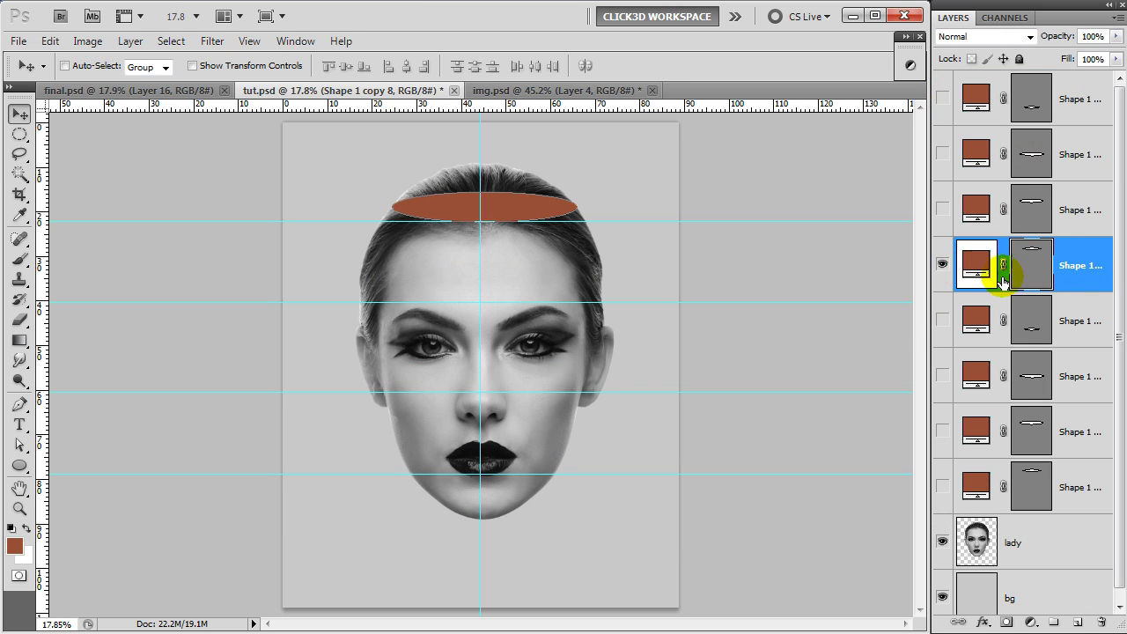
click(1035, 288)
key(p)
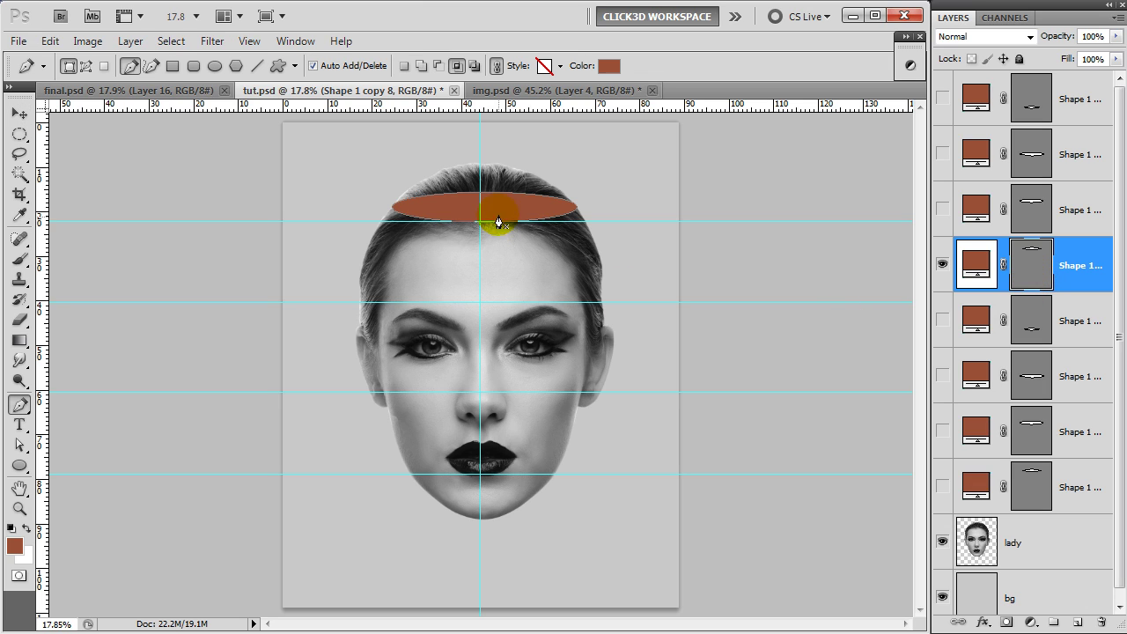
key(ctrl+h)
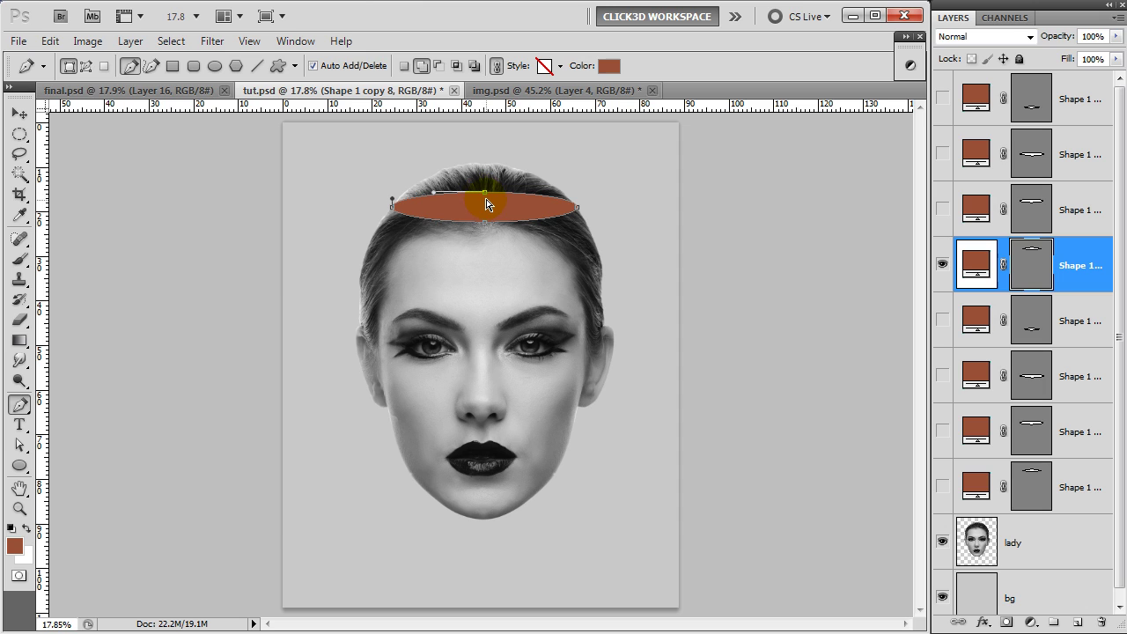
drag(486, 205, 487, 141)
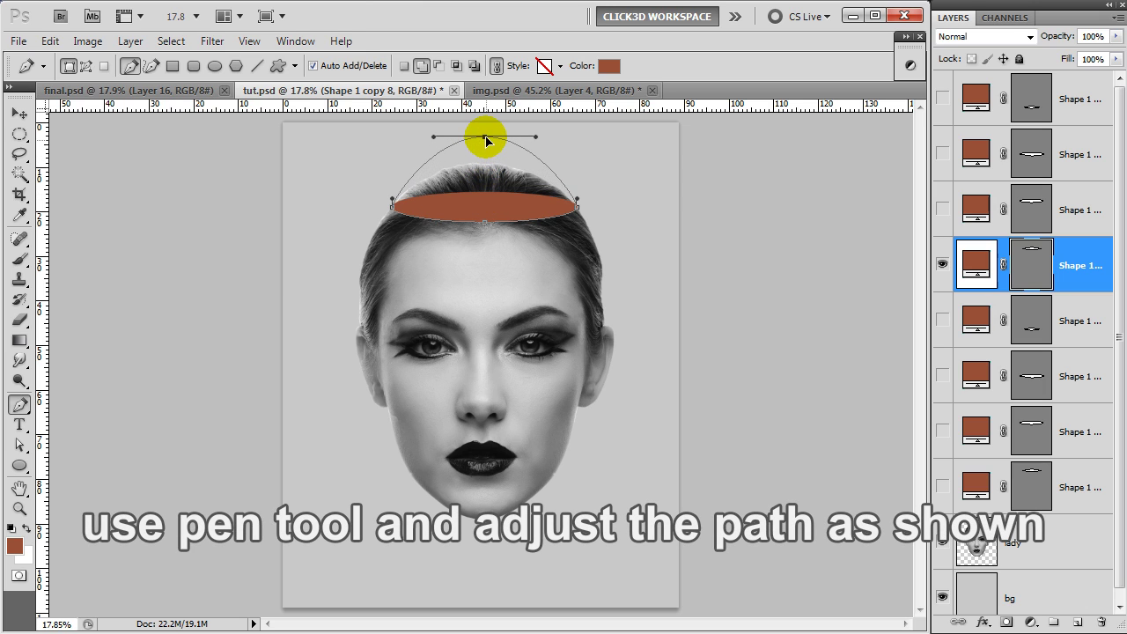
drag(578, 203, 584, 192)
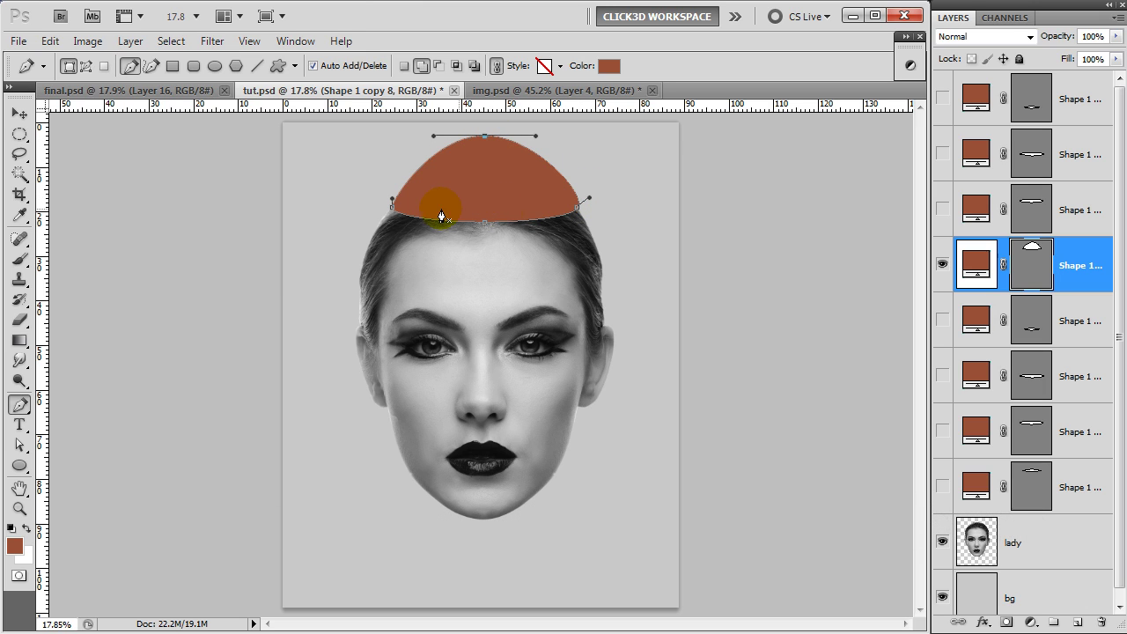
drag(393, 201, 365, 198)
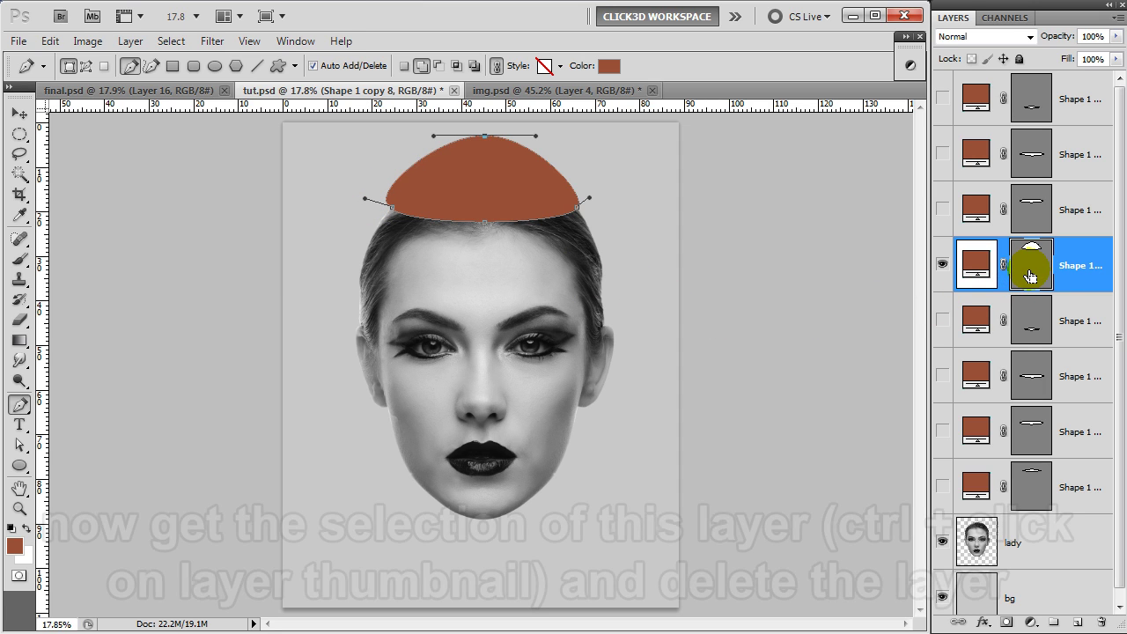
key(ctrl+Return)
click(944, 265)
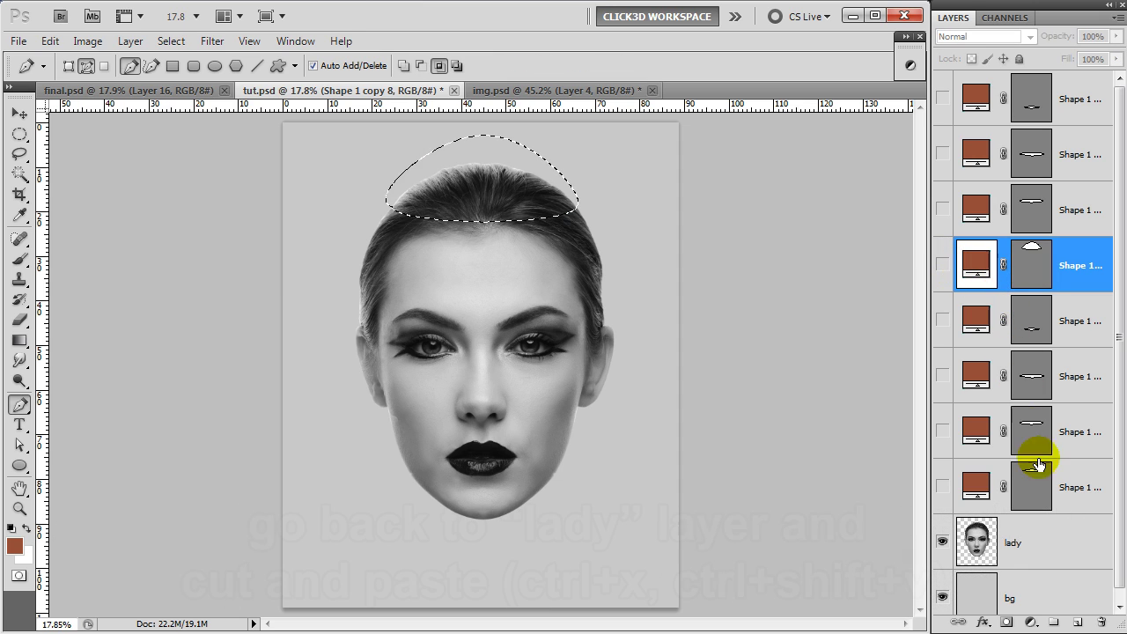
Step: Cut the crown from the lady layer and paste it in place as layer a1
click(1039, 548)
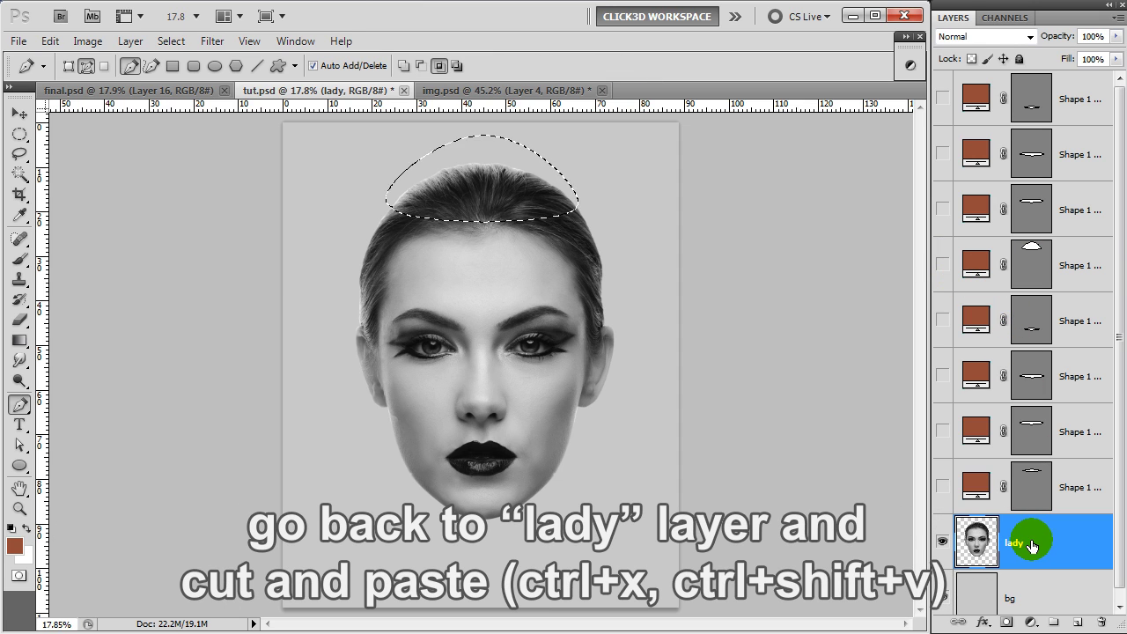
key(ctrl+x)
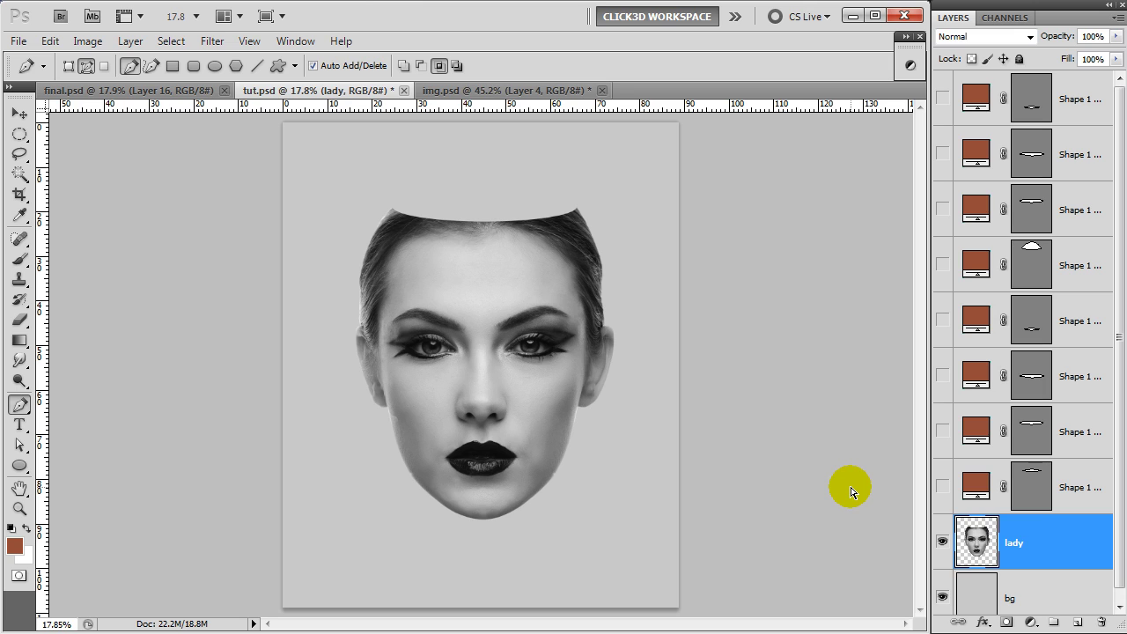
key(ctrl+v)
click(1020, 546)
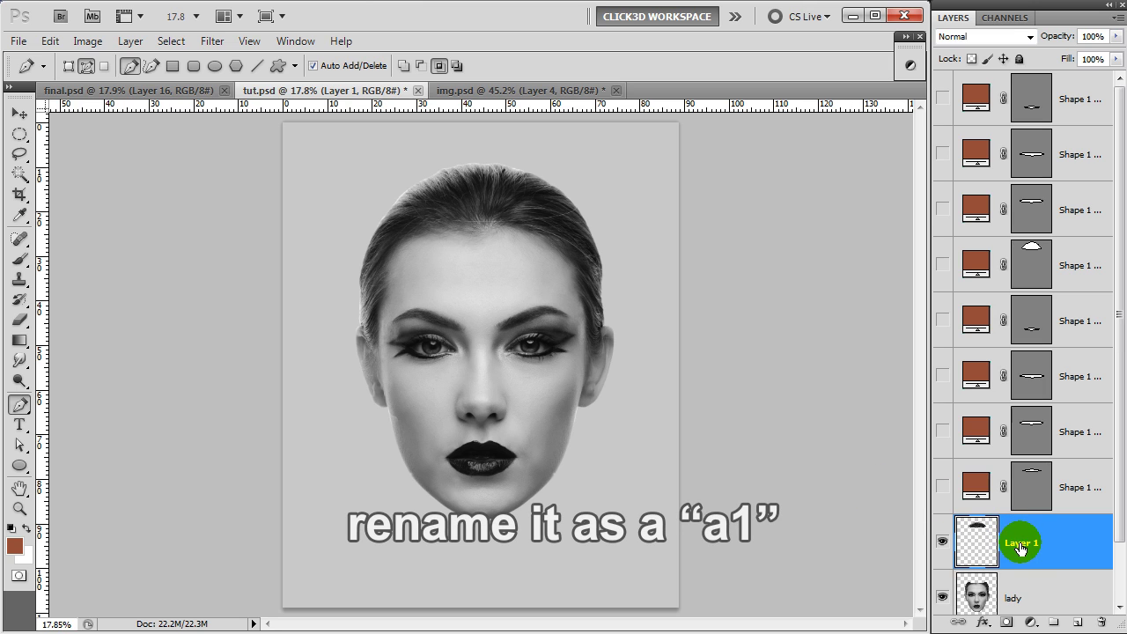
text(a1)
key(Return)
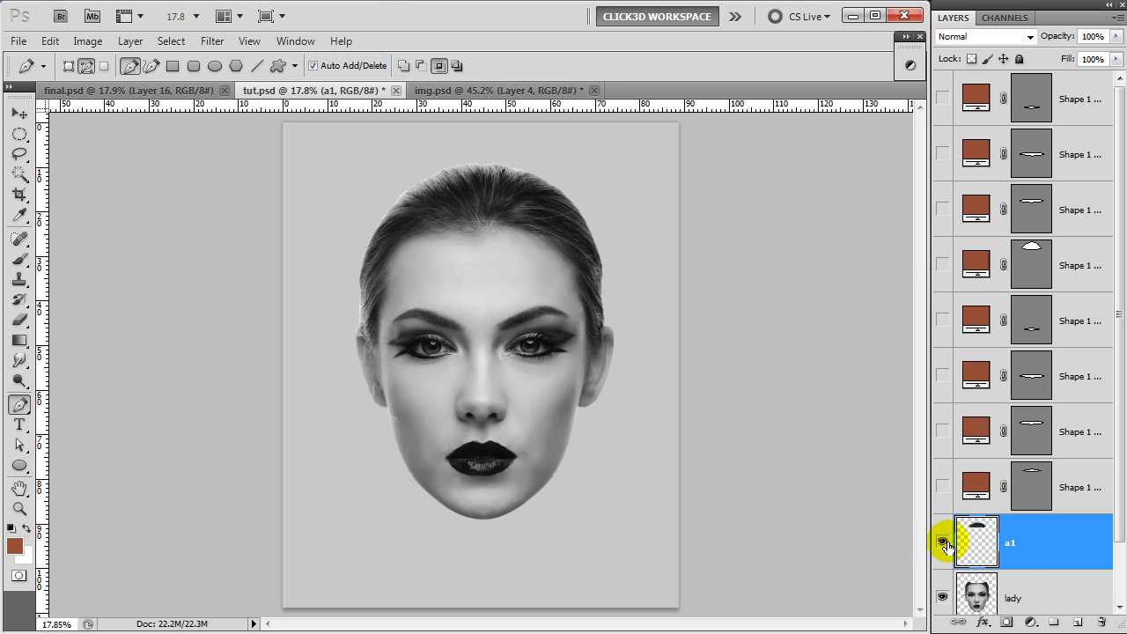
Step: Toggle a1's visibility to check the cut, then select the dome shape layer
click(942, 542)
click(943, 544)
click(944, 544)
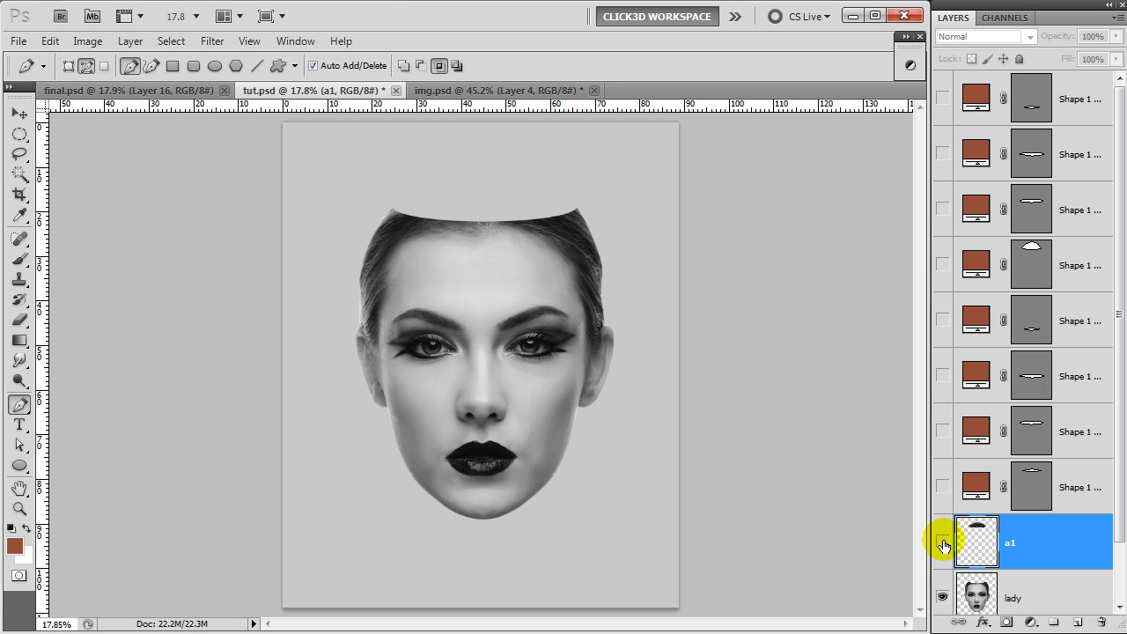
click(942, 545)
click(1082, 267)
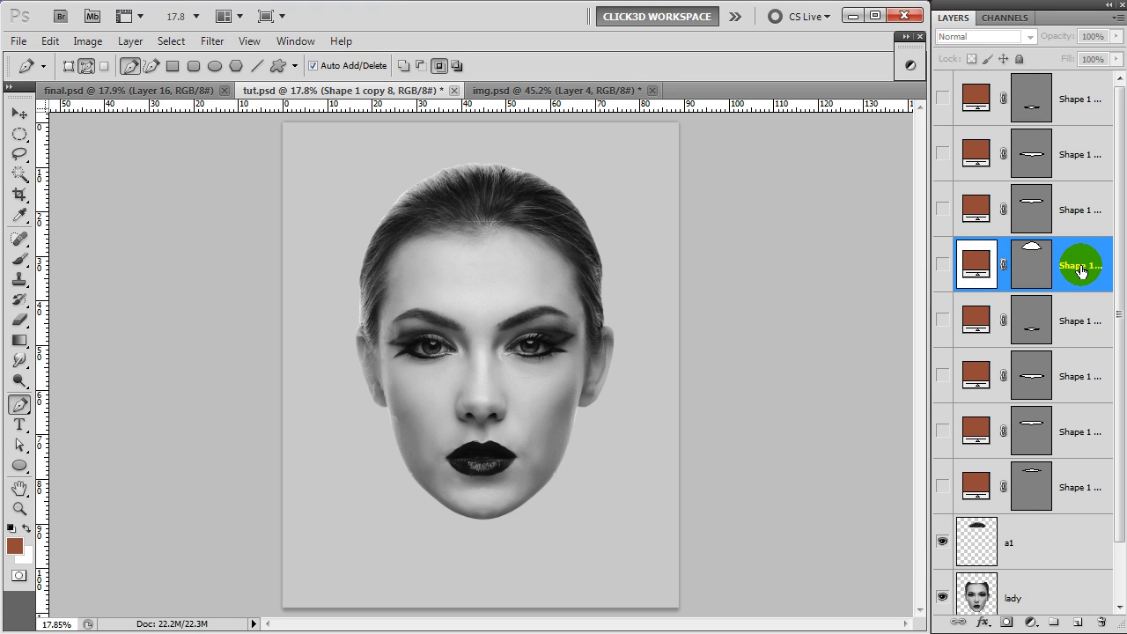
click(1082, 220)
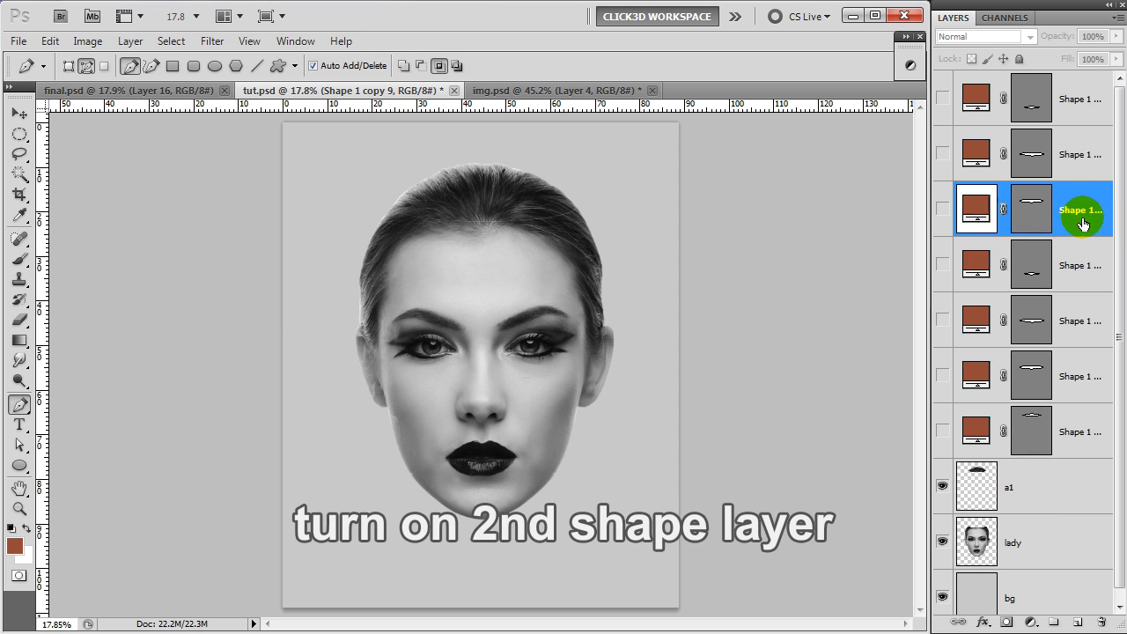
Step: Reshape the forehead ellipse copy into a wide cap over the head, then hide it
click(943, 210)
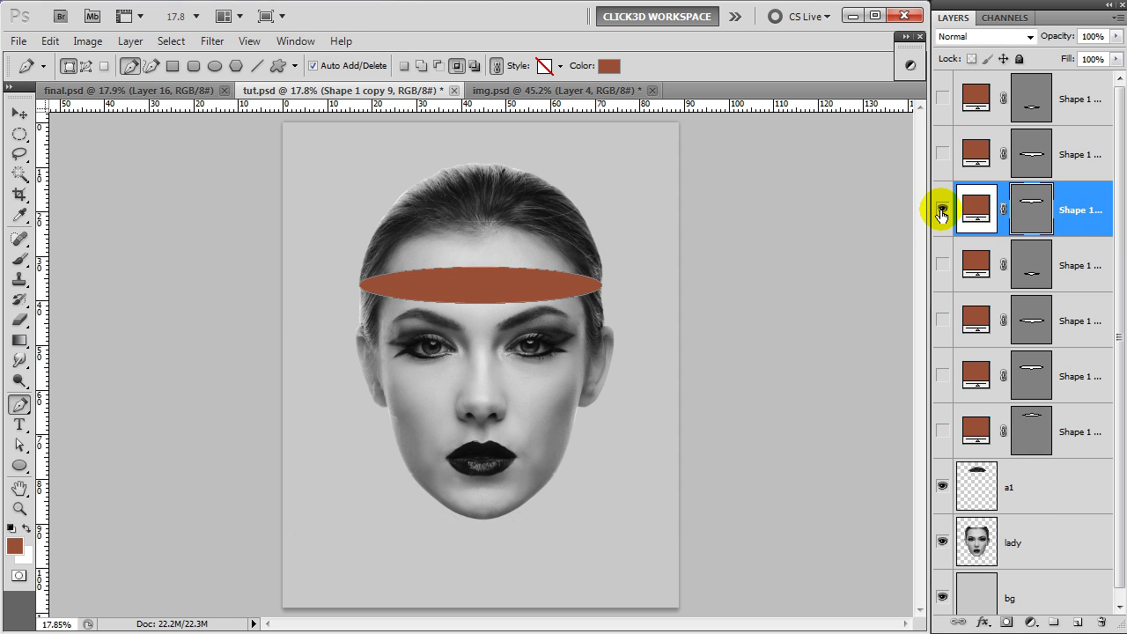
ctrl+click(480, 276)
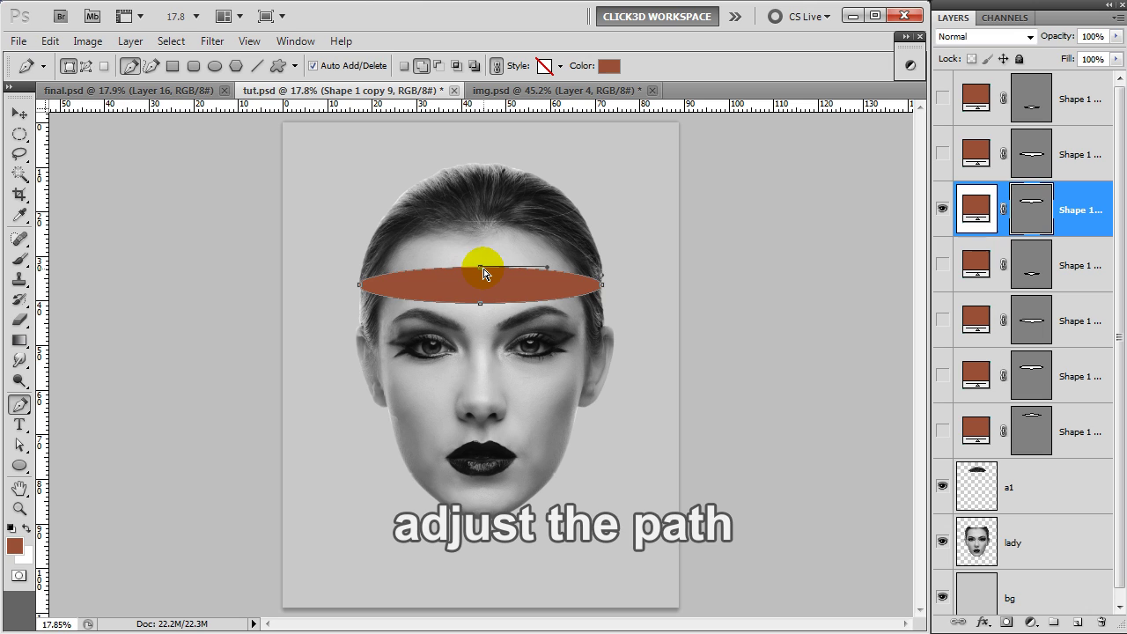
drag(483, 273, 483, 148)
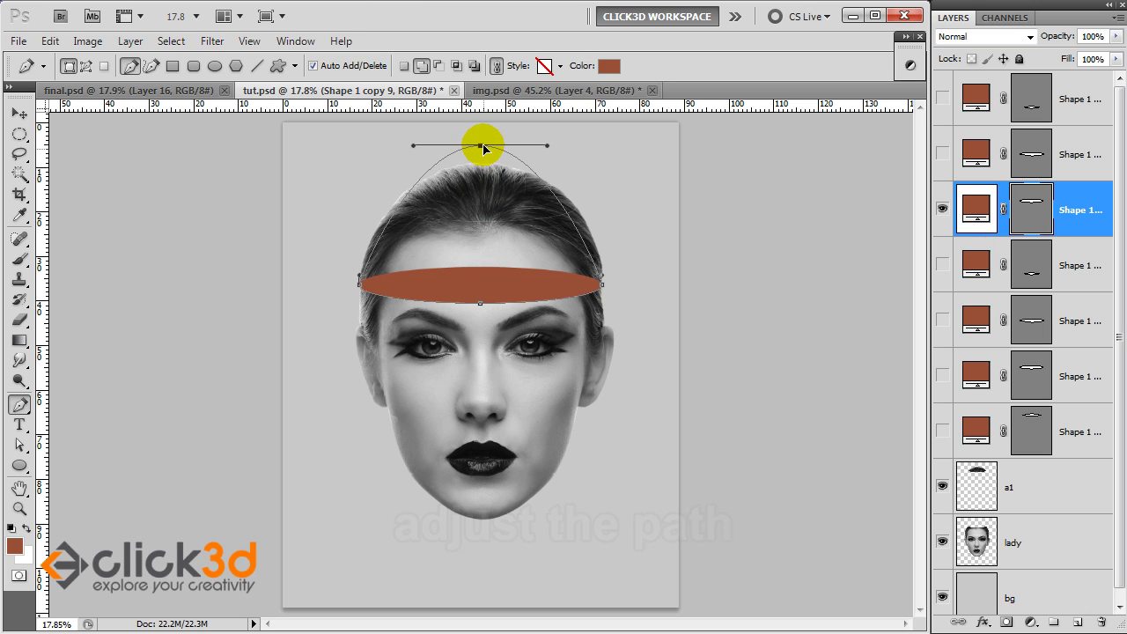
drag(548, 145, 678, 144)
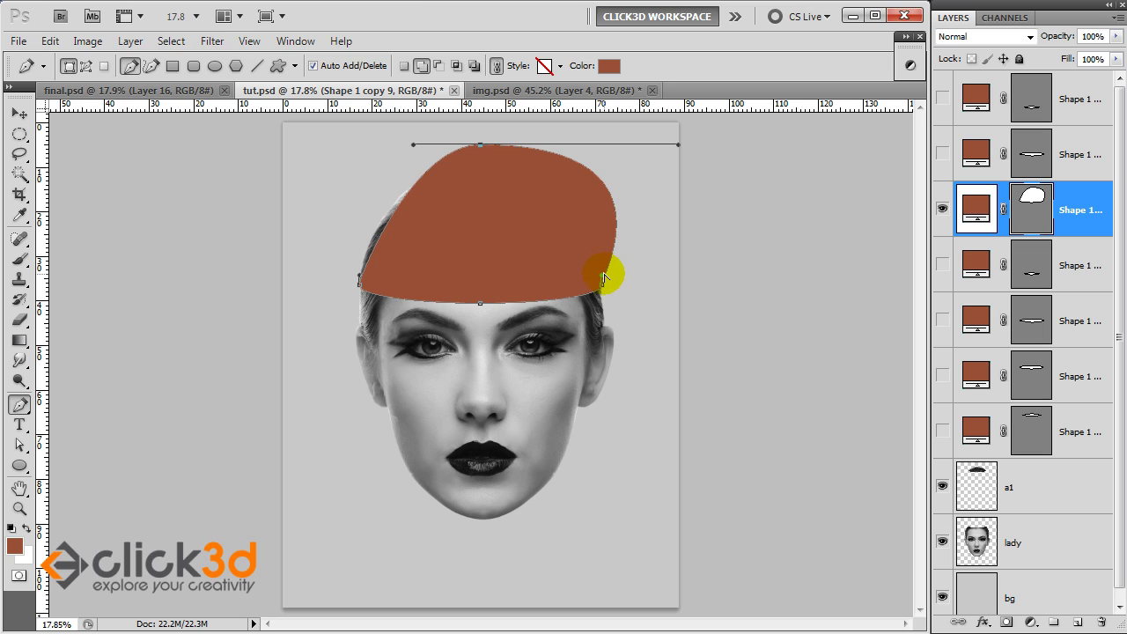
drag(614, 278, 612, 277)
drag(414, 145, 291, 154)
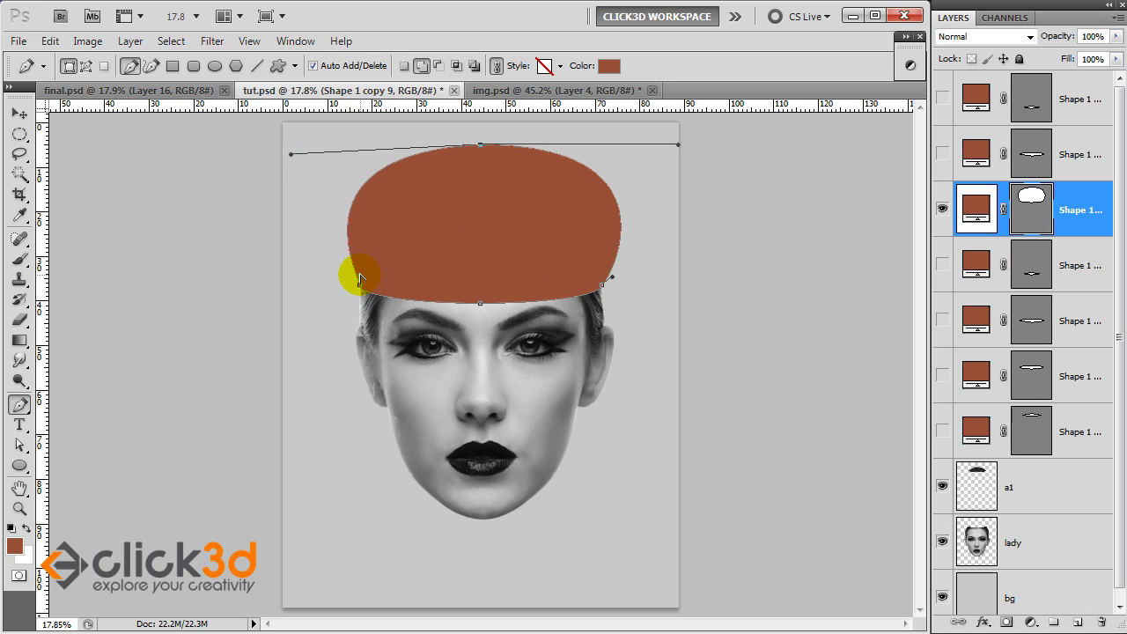
drag(347, 279, 345, 275)
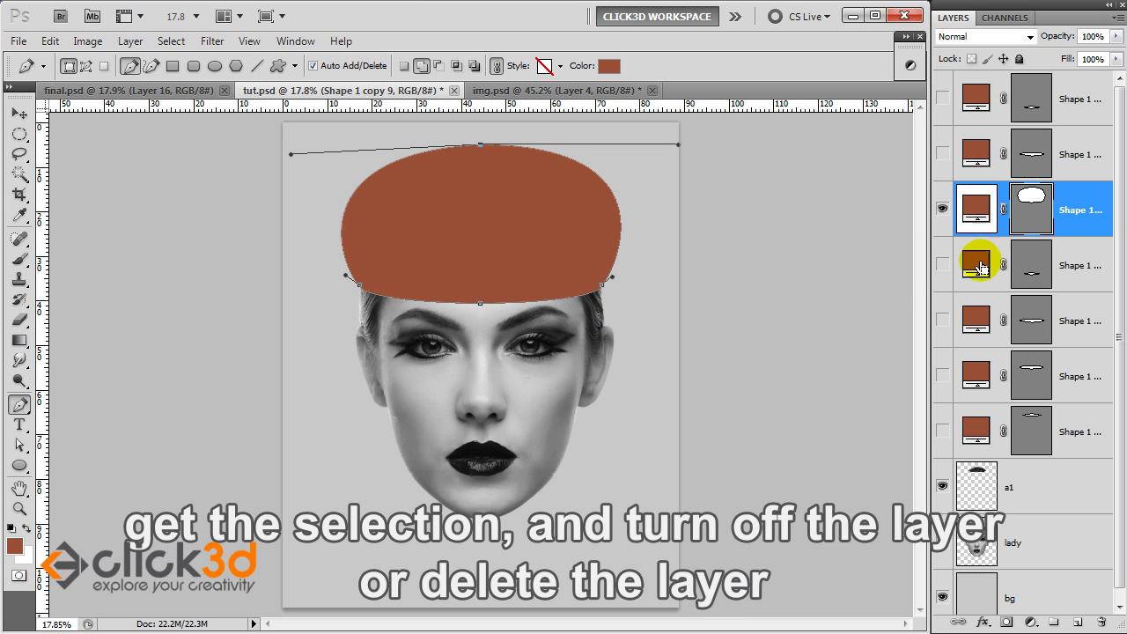
click(942, 208)
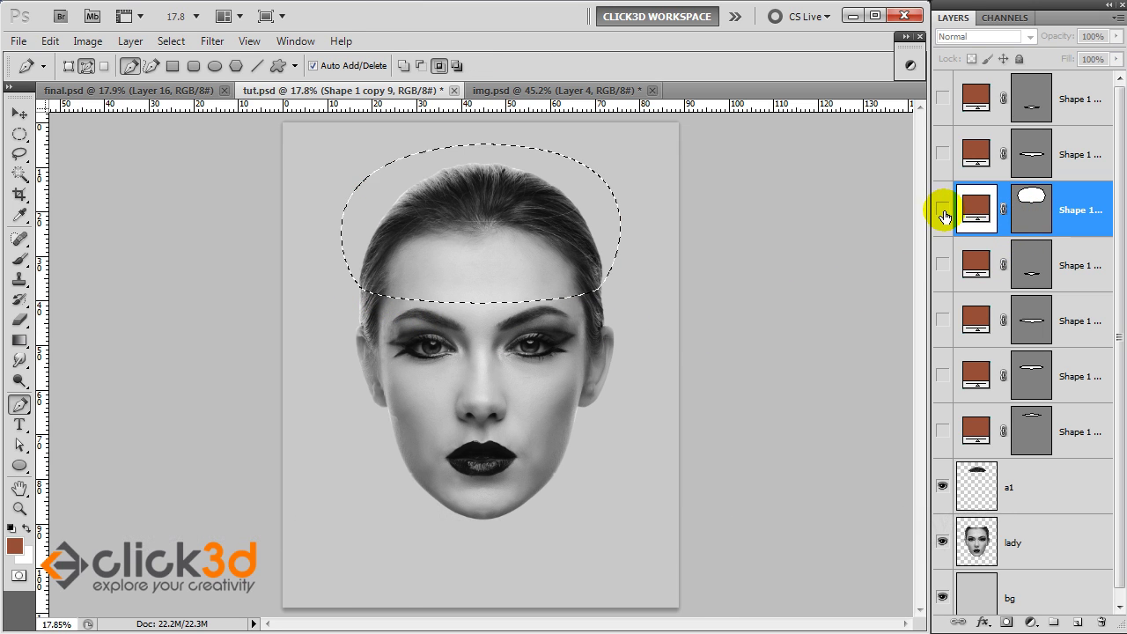
Step: Cut the forehead slice from the lady layer and paste it as a new layer named a2
click(1046, 547)
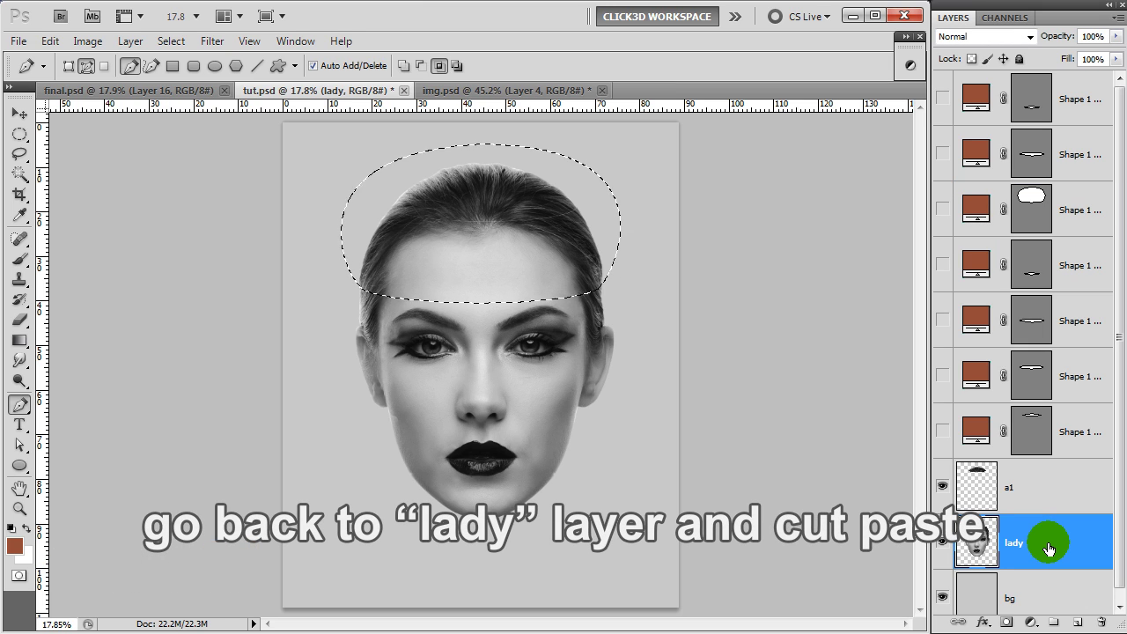
key(ctrl+x)
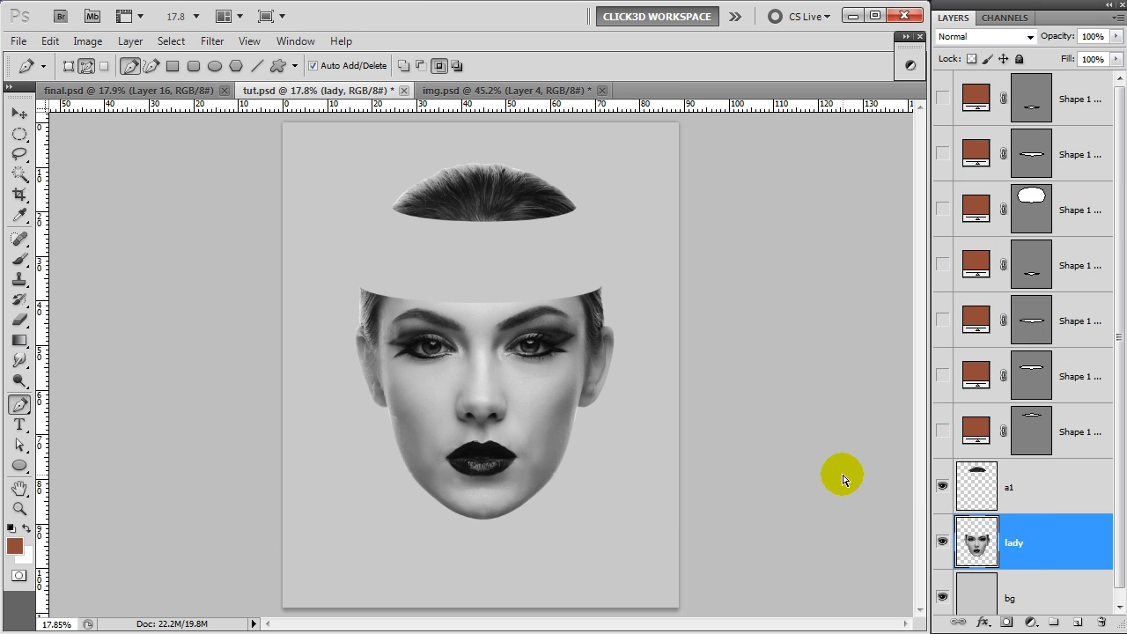
key(ctrl+shift+v)
click(1013, 549)
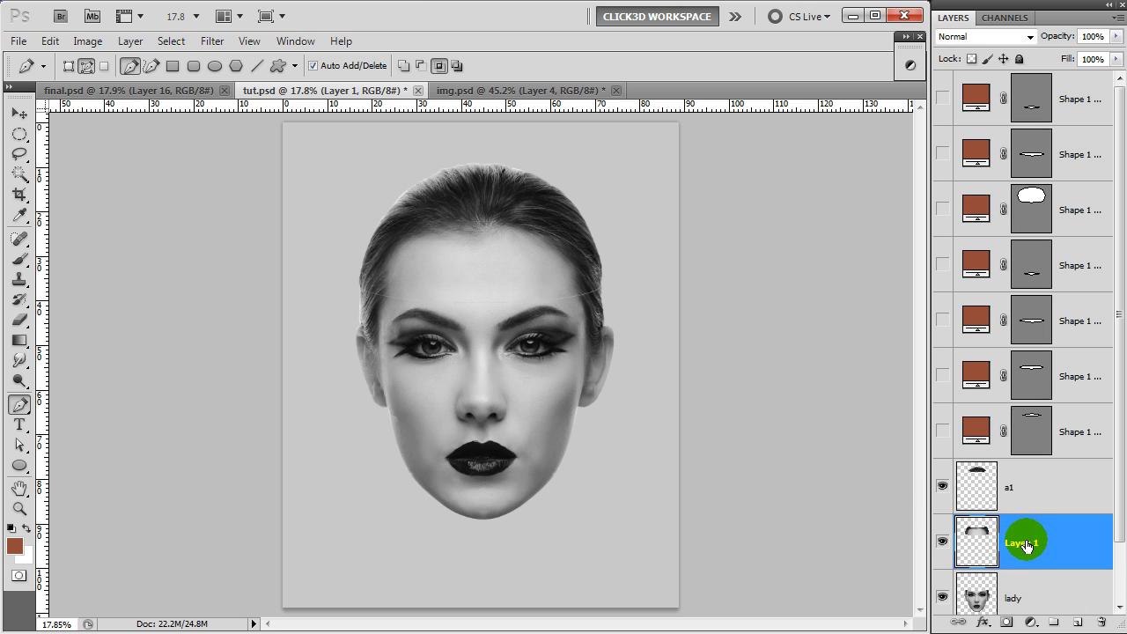
text(a2)
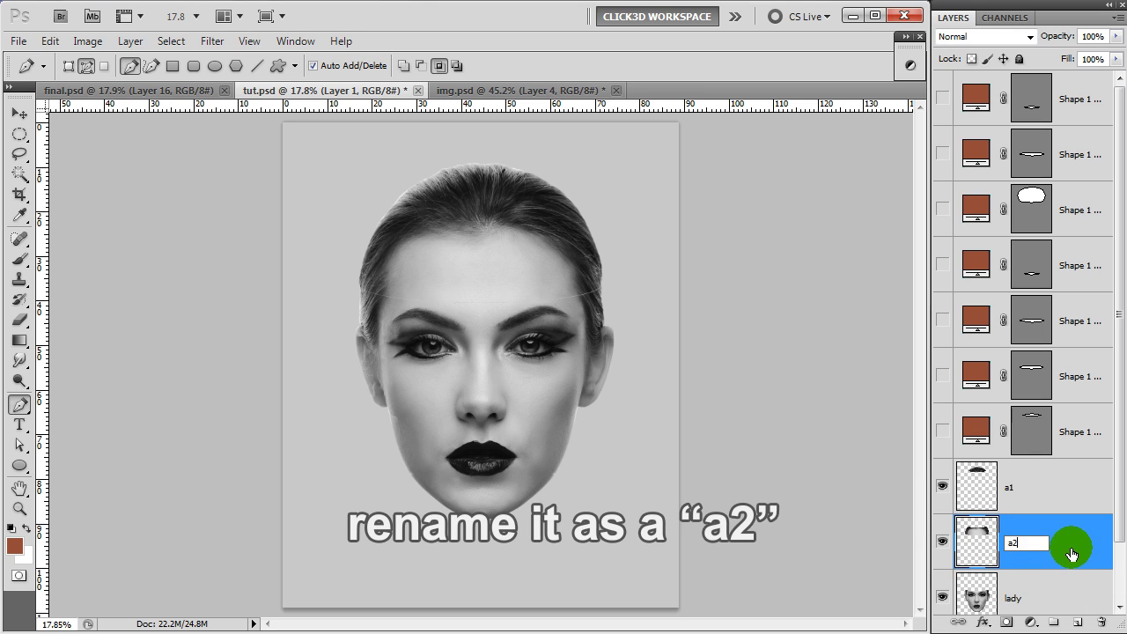
click(984, 559)
Step: Toggle a2's visibility to check the cut, then select the used blob shape layer
click(943, 544)
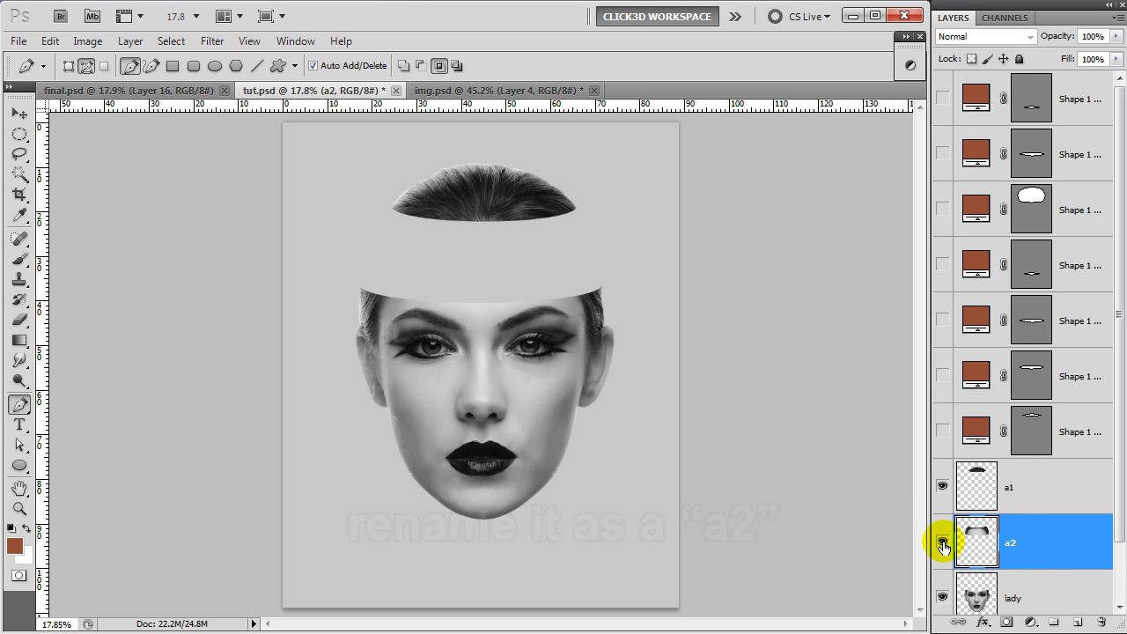
click(943, 546)
click(943, 544)
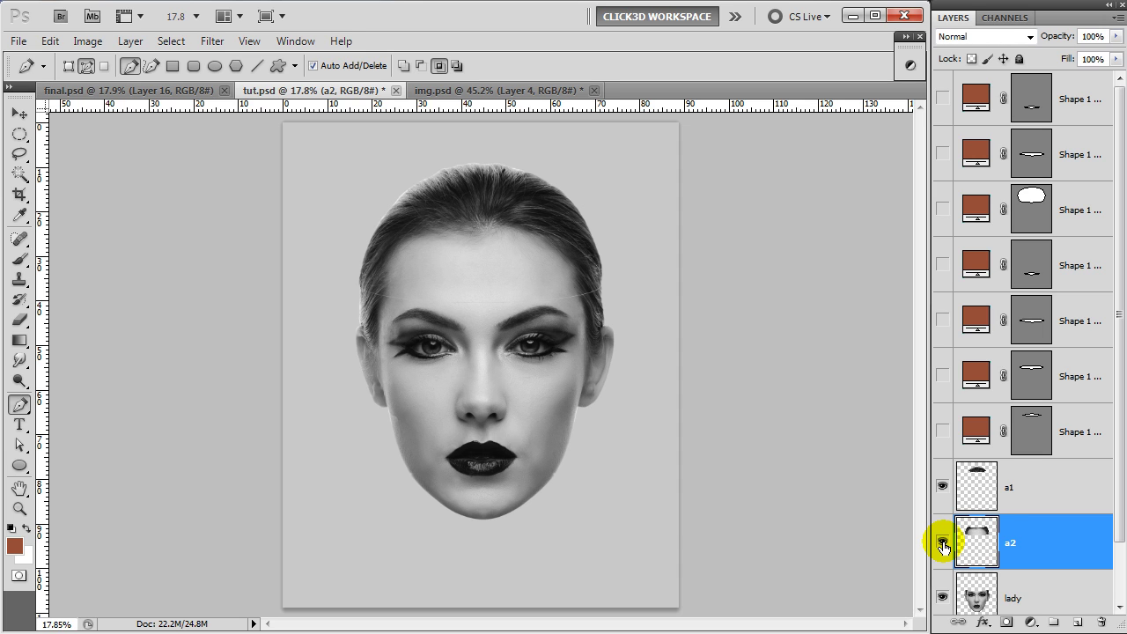
click(1083, 217)
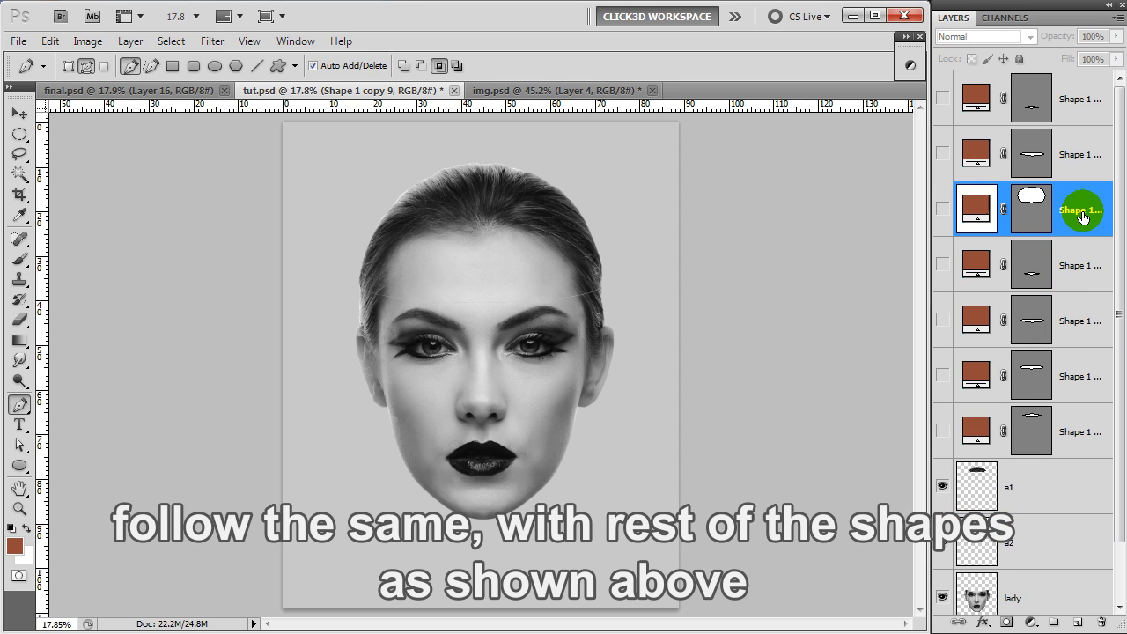
Step: Drag the eye-level ellipse's top to the crown and sides outward into a dome, then load it as a selection
click(1078, 152)
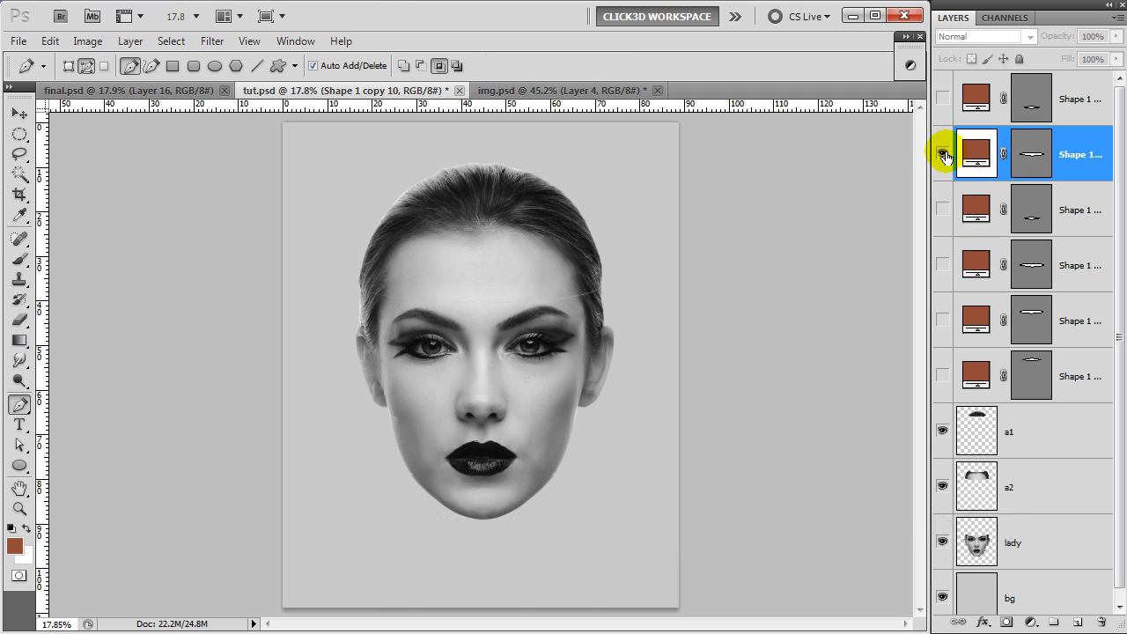
click(944, 156)
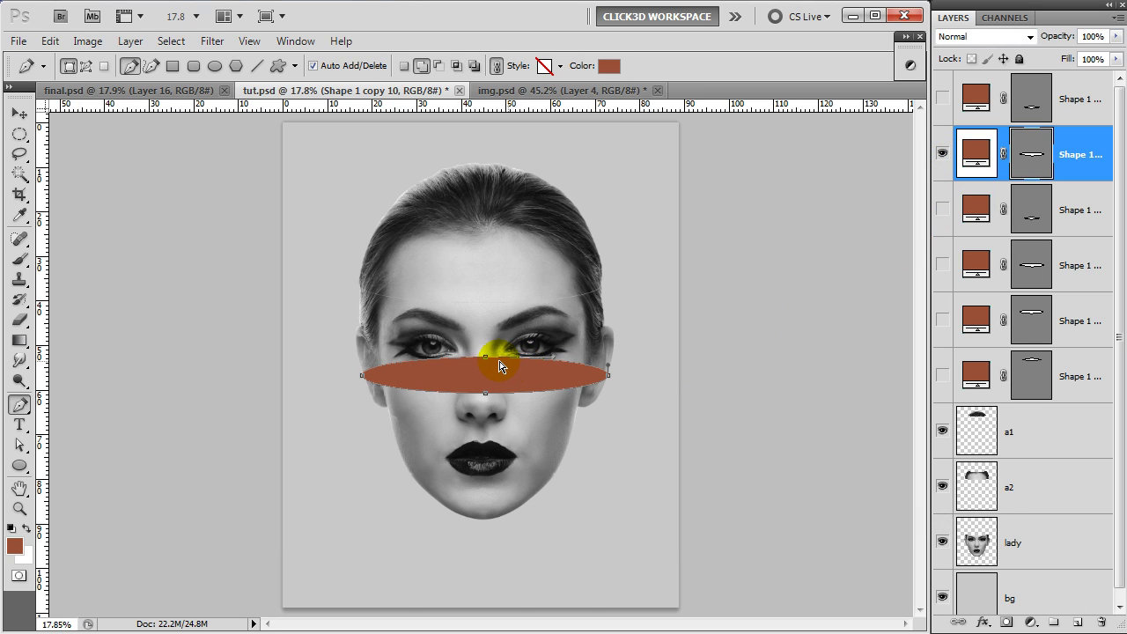
drag(486, 361, 482, 151)
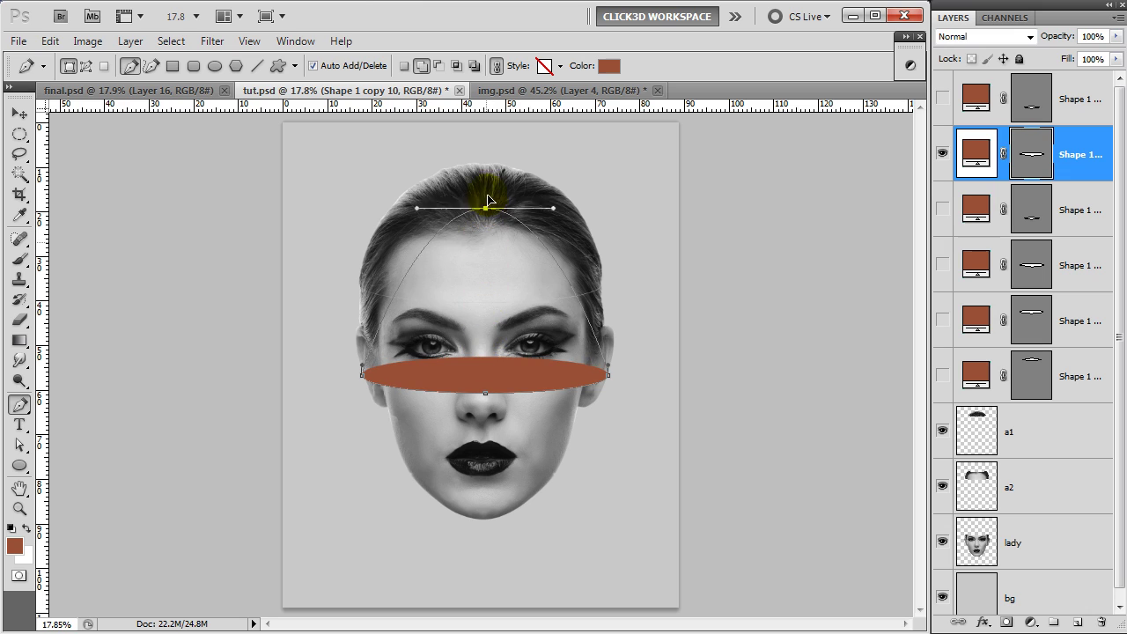
drag(550, 150, 699, 151)
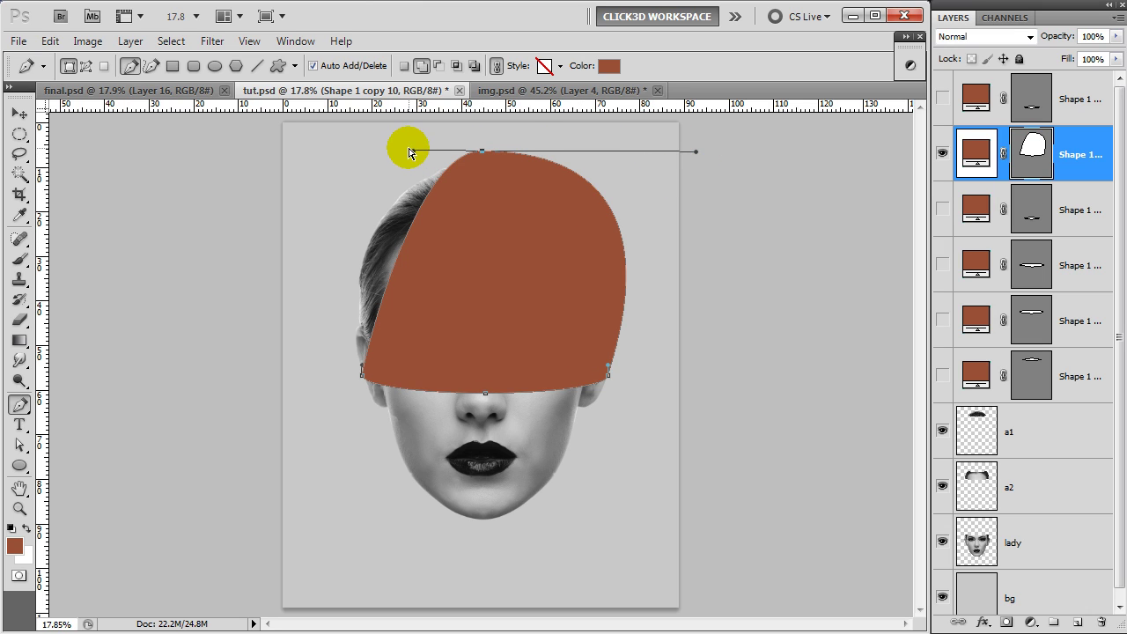
drag(414, 152, 246, 154)
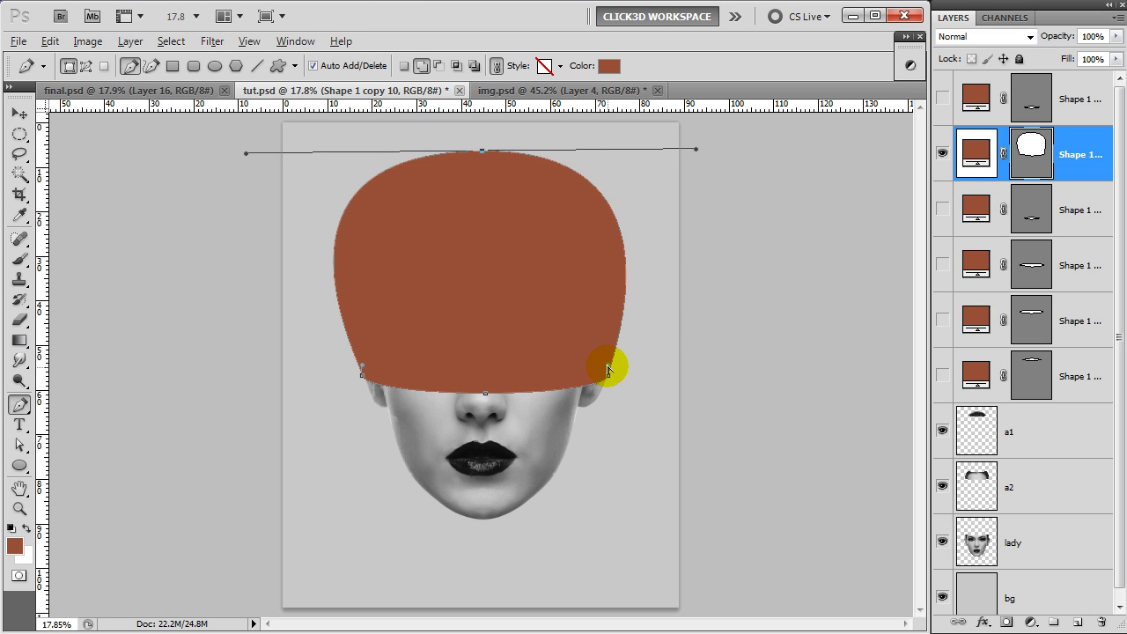
drag(362, 370, 333, 368)
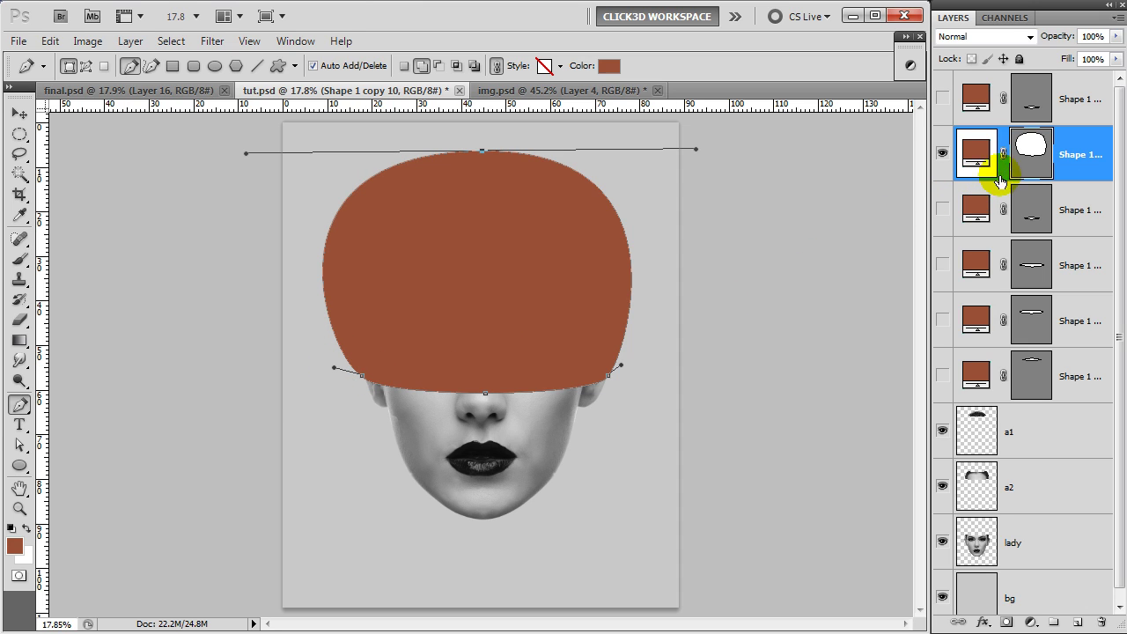
click(1022, 161)
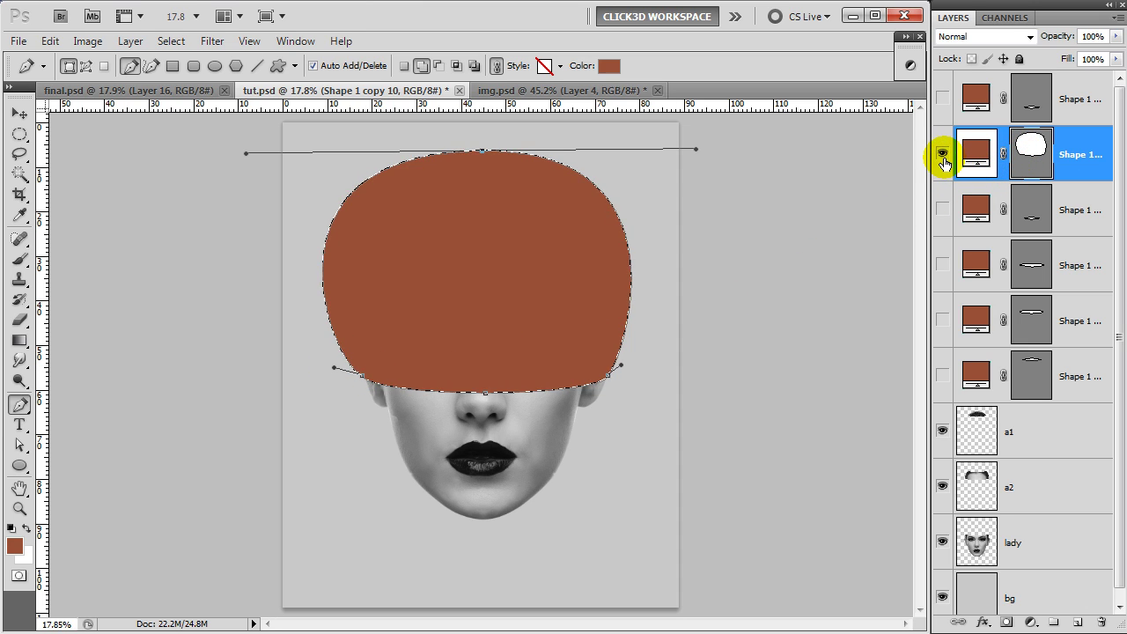
Step: Hide the dome shape, cut the eye band from lady, and paste it as new layer a3
click(942, 155)
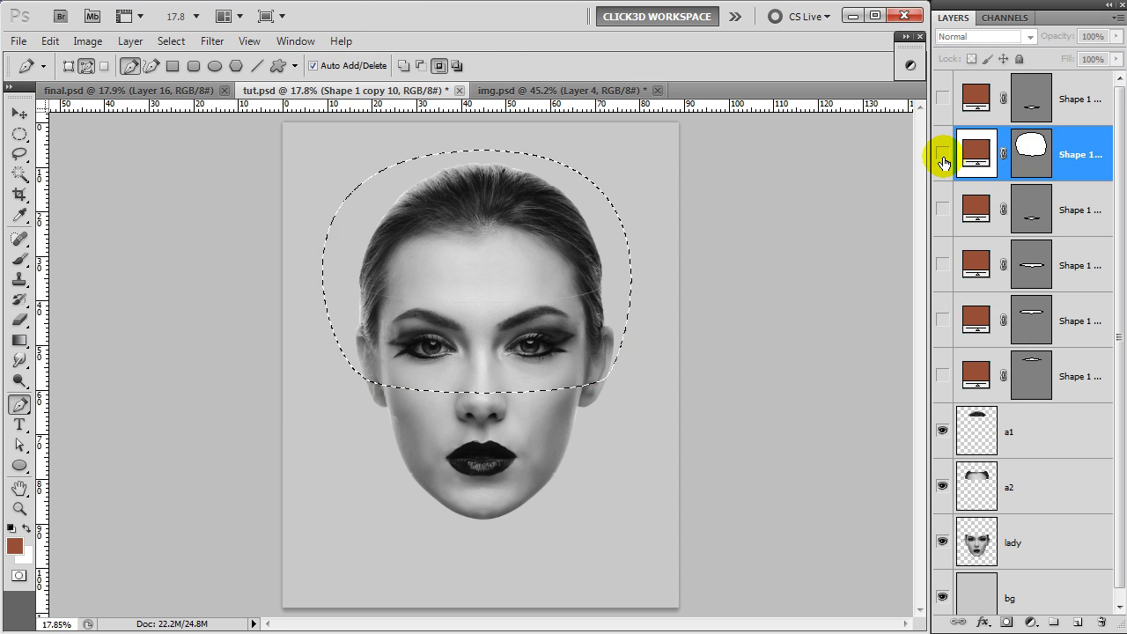
click(1041, 553)
key(Delete)
key(ctrl+d)
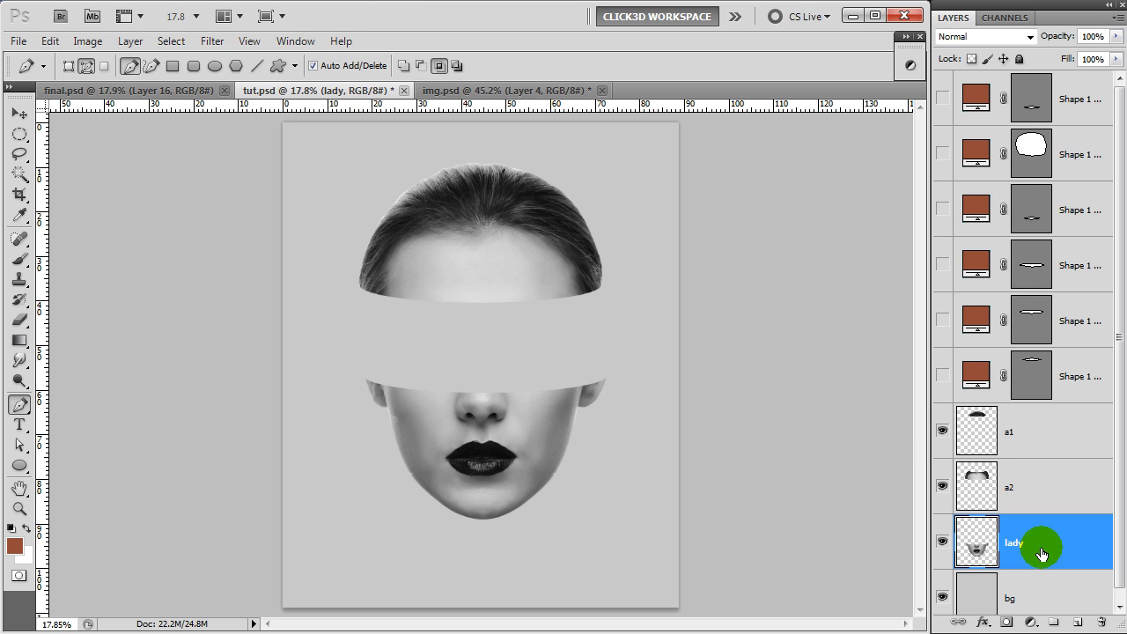
key(ctrl+v)
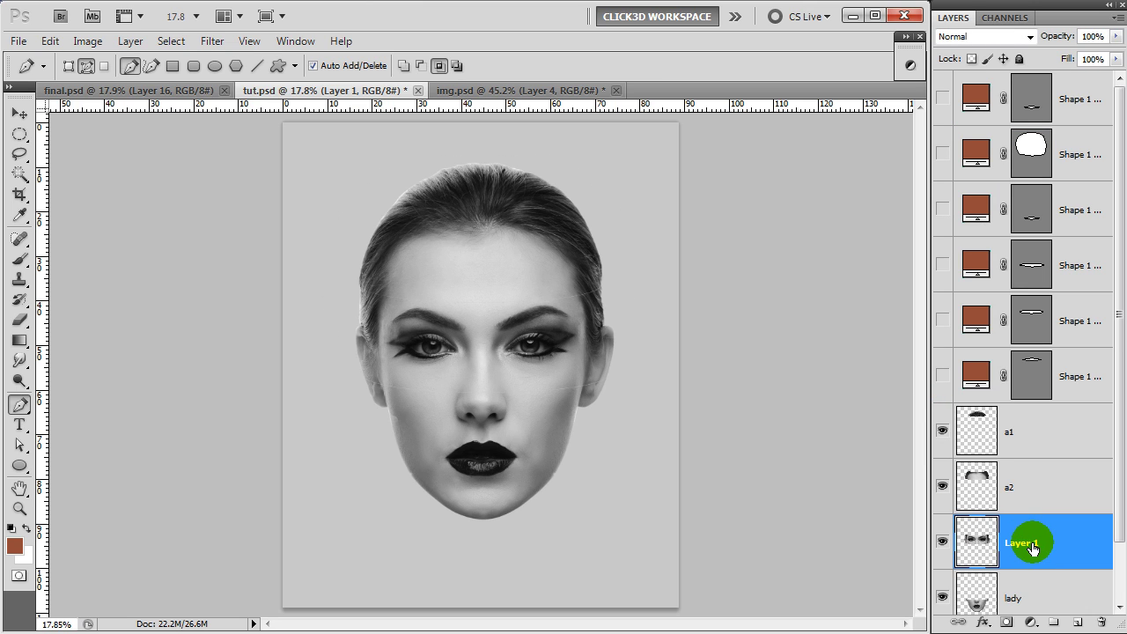
text(a3)
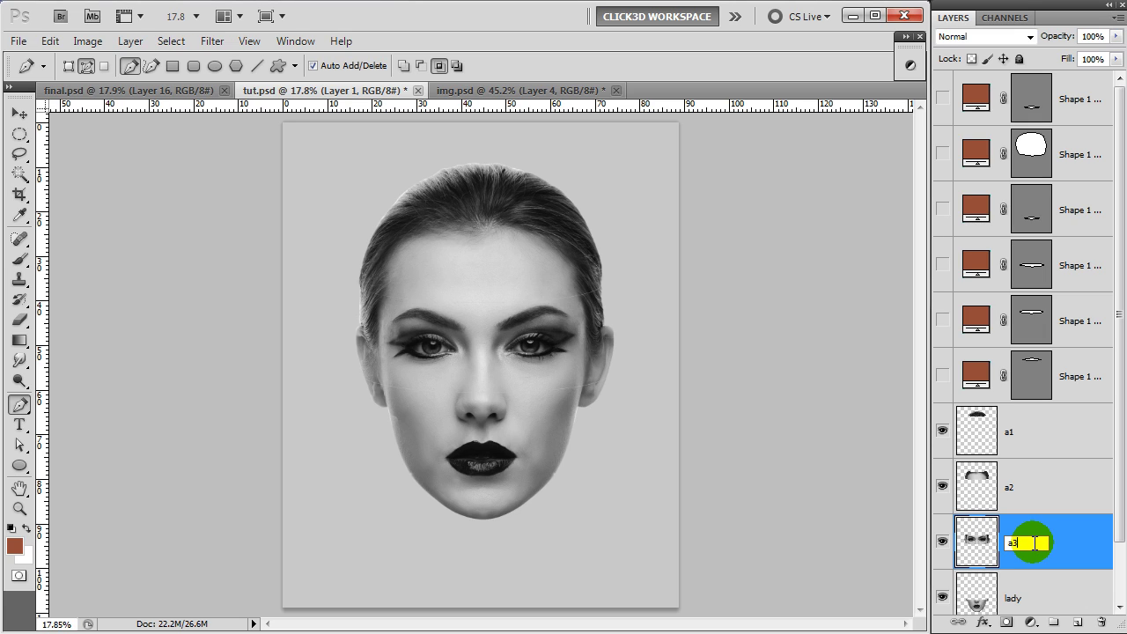
key(Return)
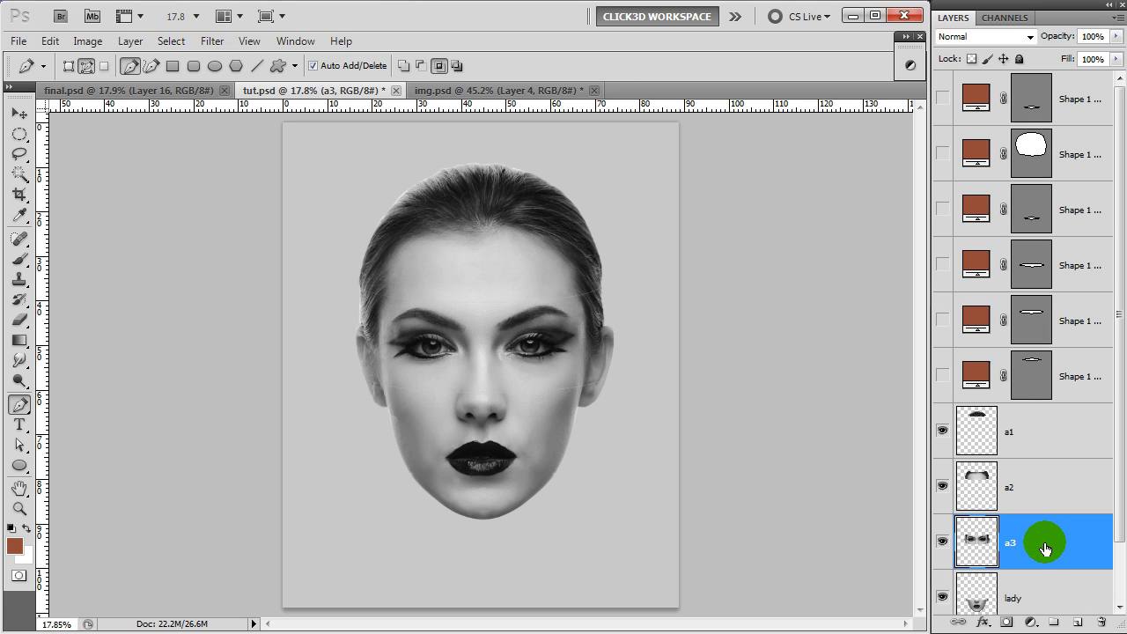
click(1092, 154)
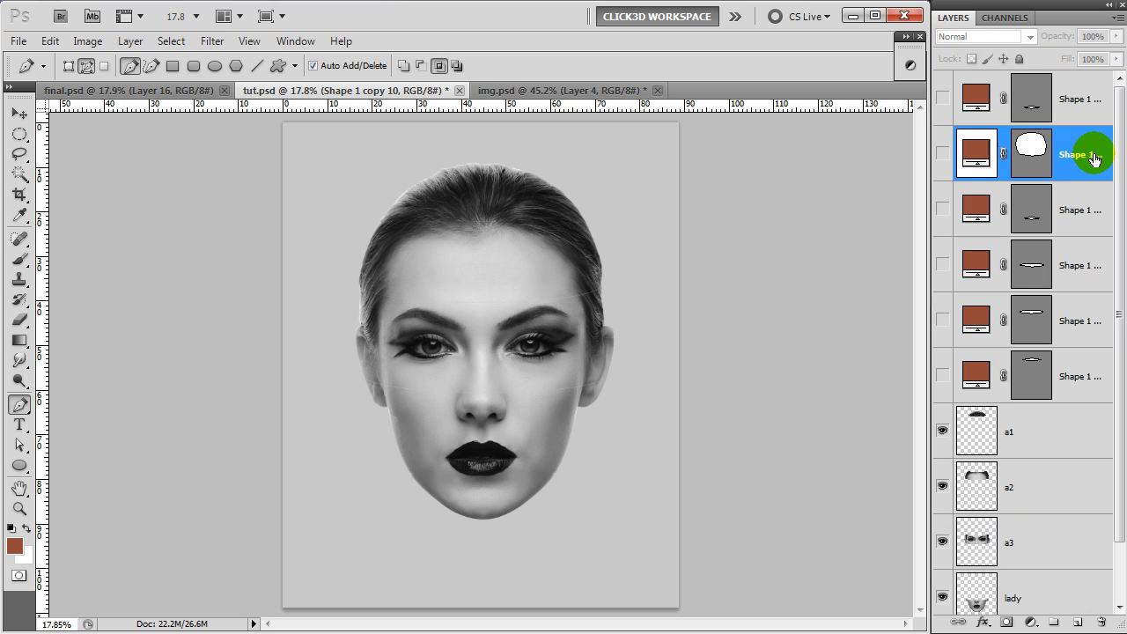
Step: Delete the used dome, reshape the lip-level ellipse into a bowl spanning eyes to lips, then hide it
key(Delete)
click(1092, 104)
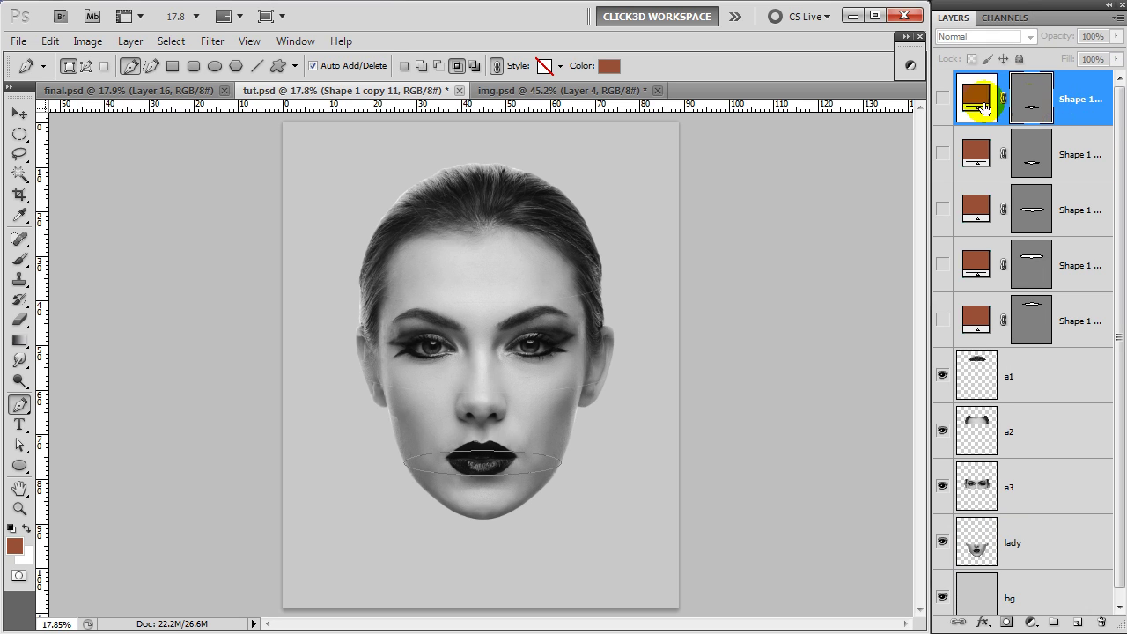
click(944, 99)
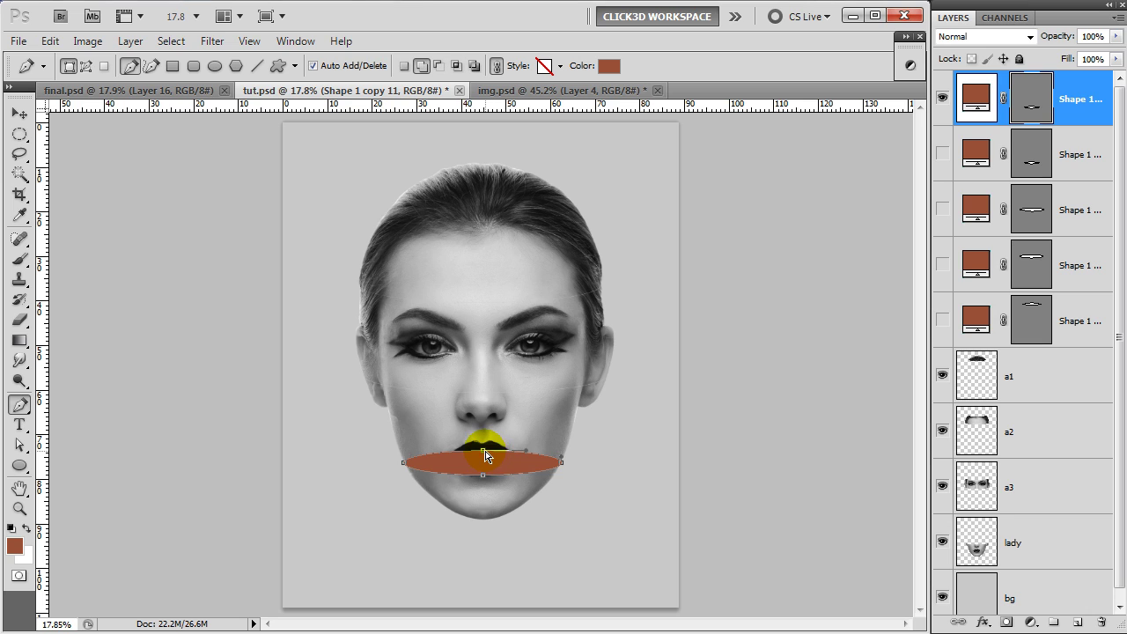
drag(483, 449, 482, 300)
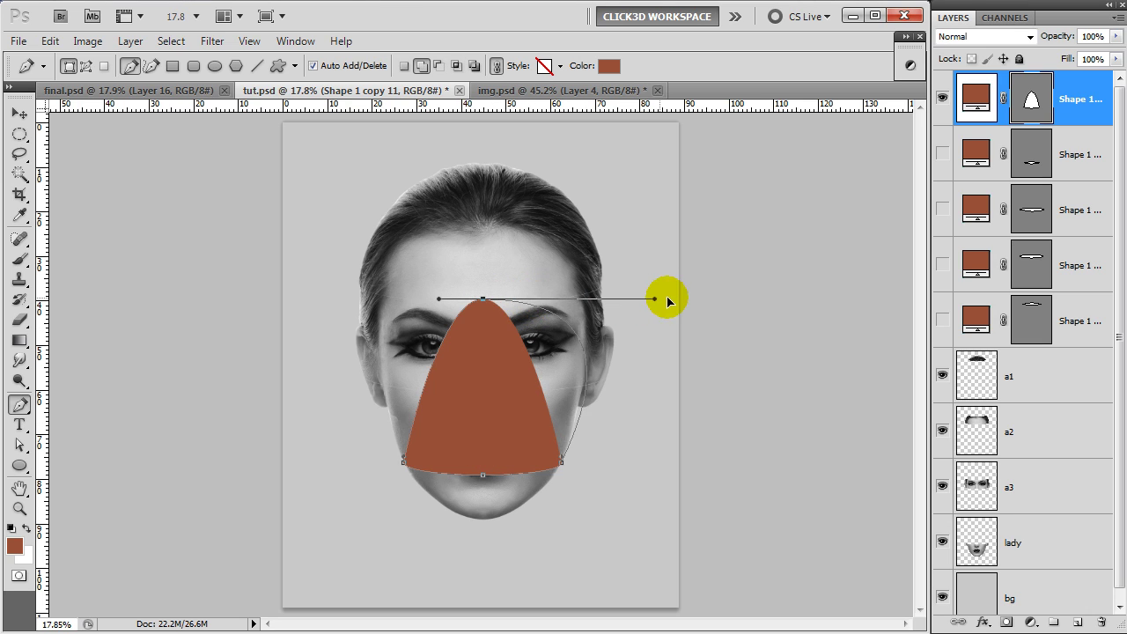
drag(527, 303, 773, 299)
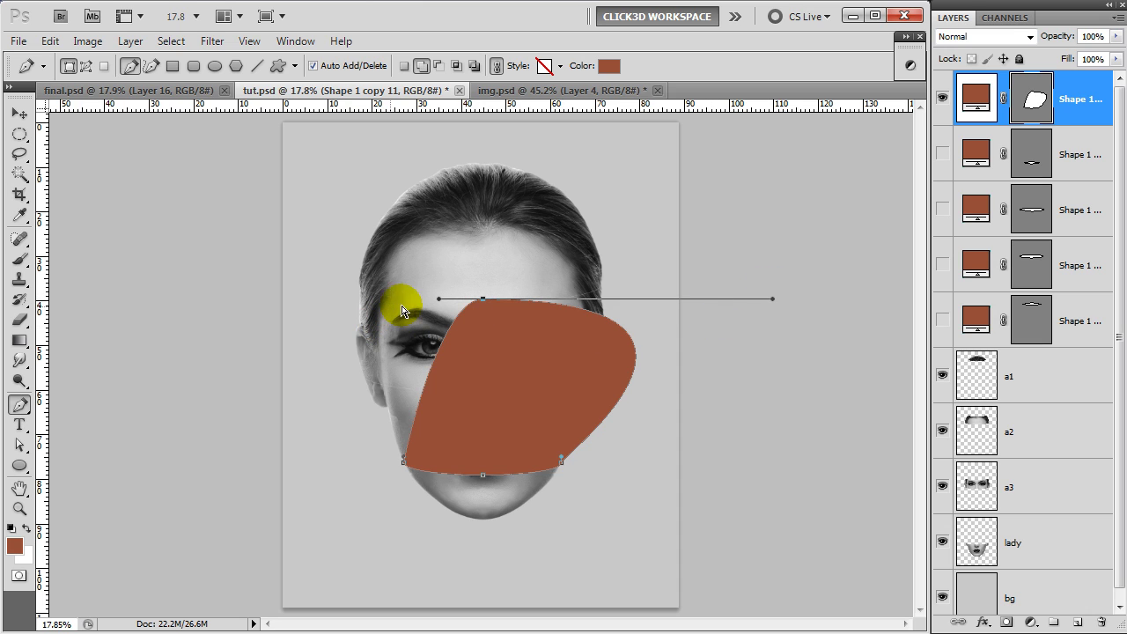
drag(439, 300, 192, 298)
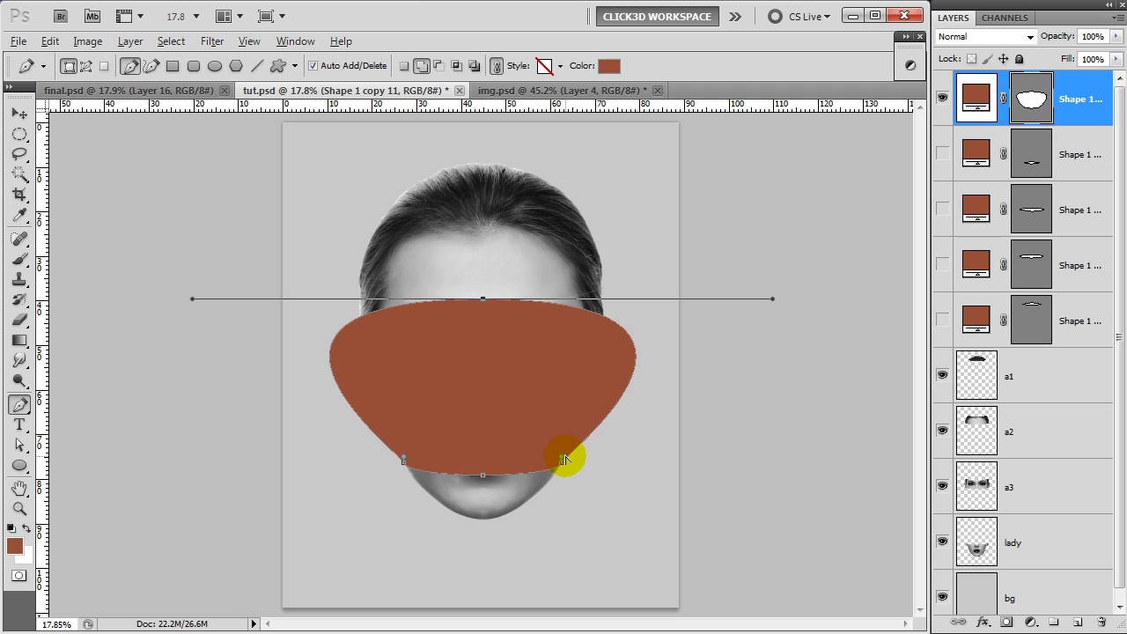
drag(571, 462, 579, 460)
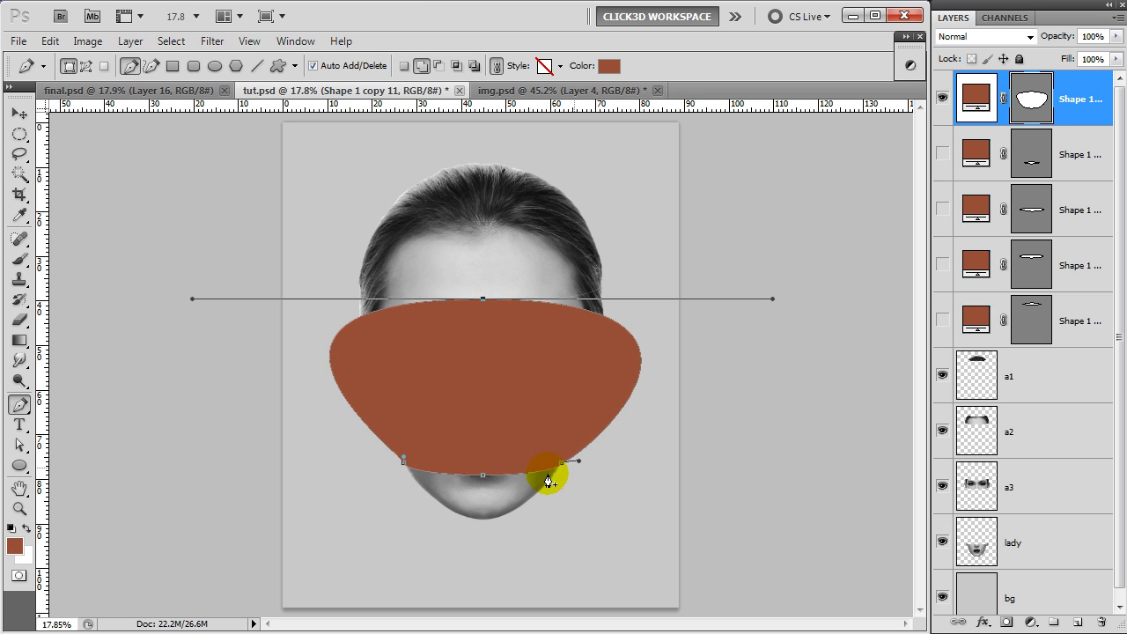
drag(404, 459, 380, 461)
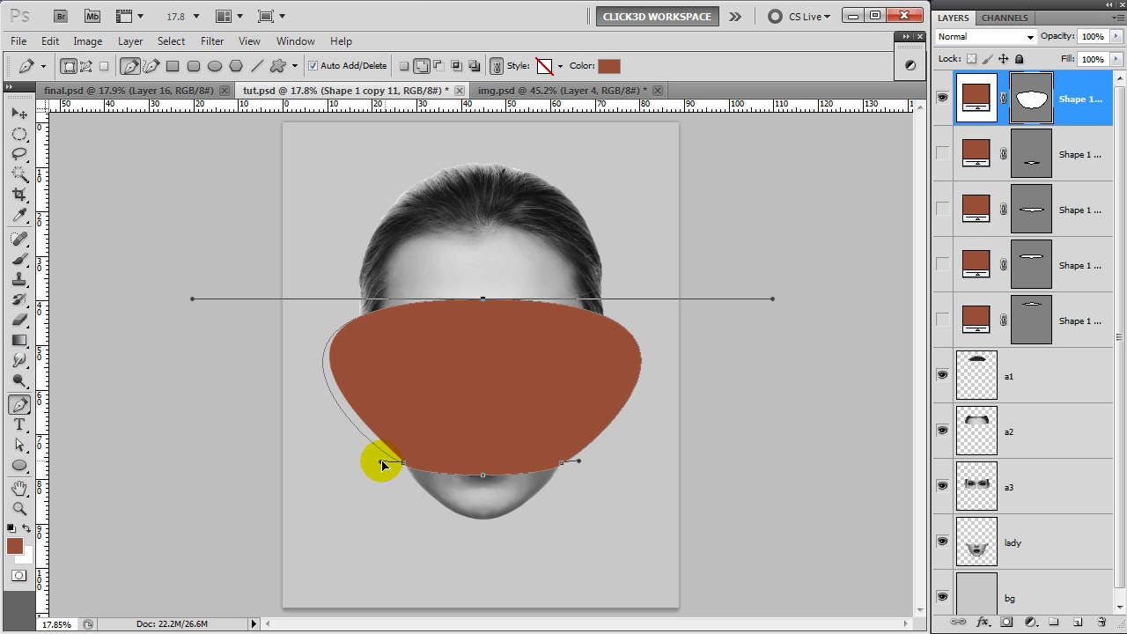
click(942, 104)
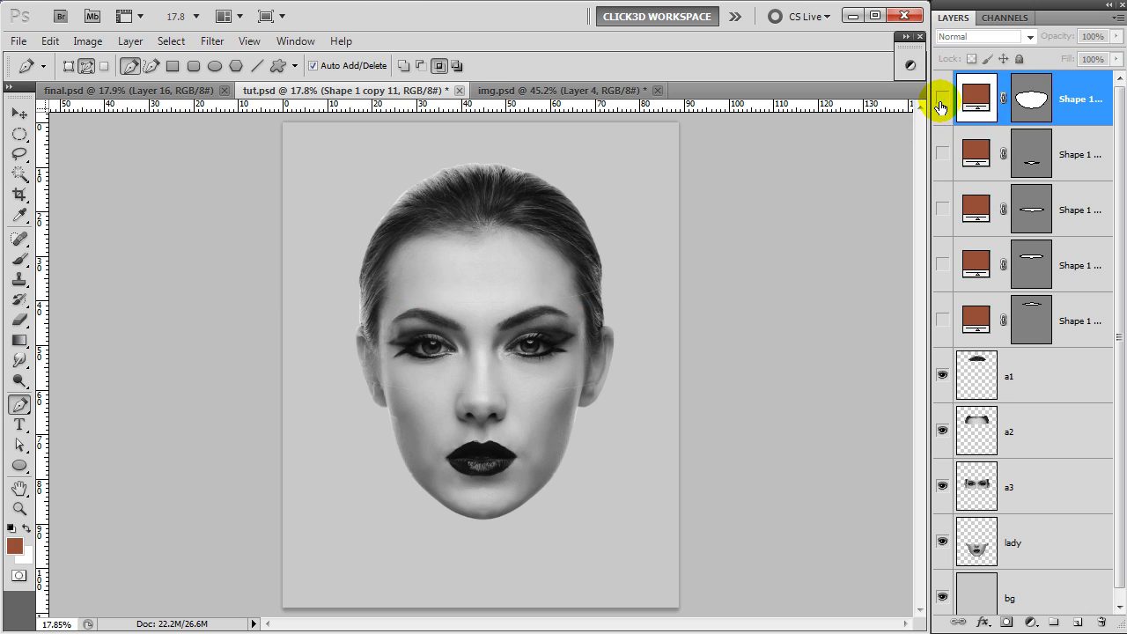
Step: Load the bowl as a selection, cut the nose-and-lips area from lady, and paste it as layer a4
ctrl+click(1037, 102)
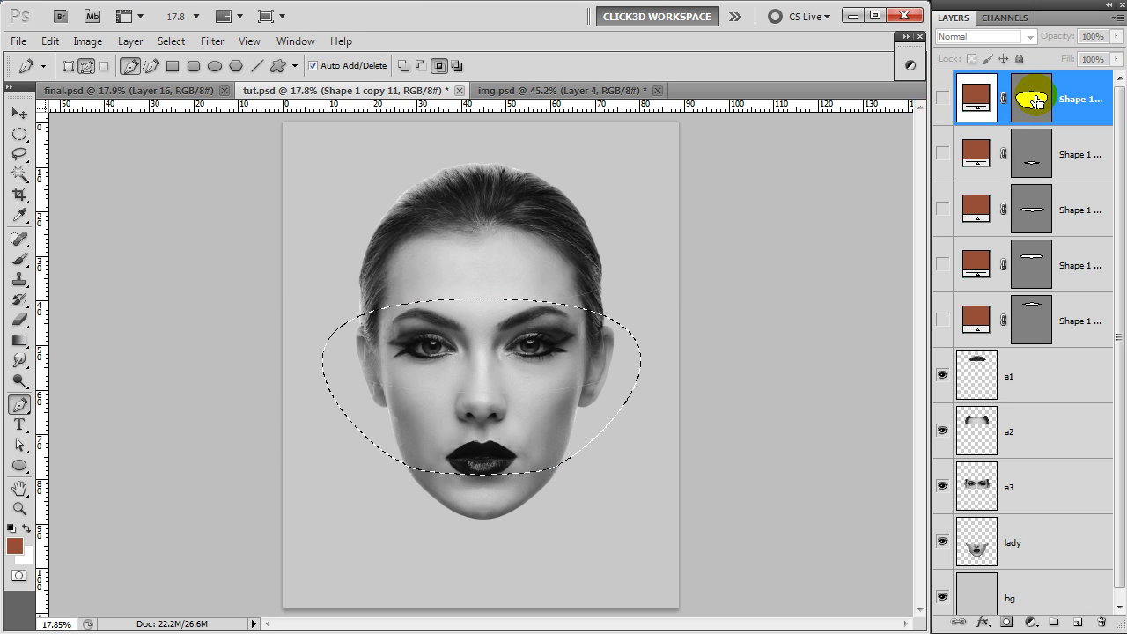
click(1063, 546)
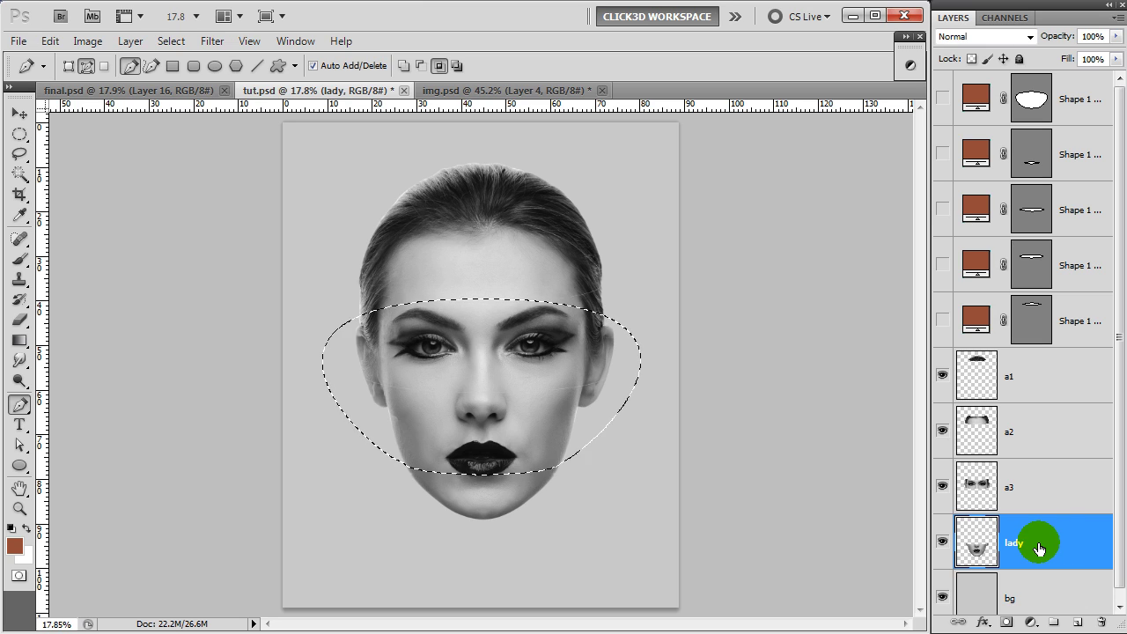
key(Delete)
key(ctrl+d)
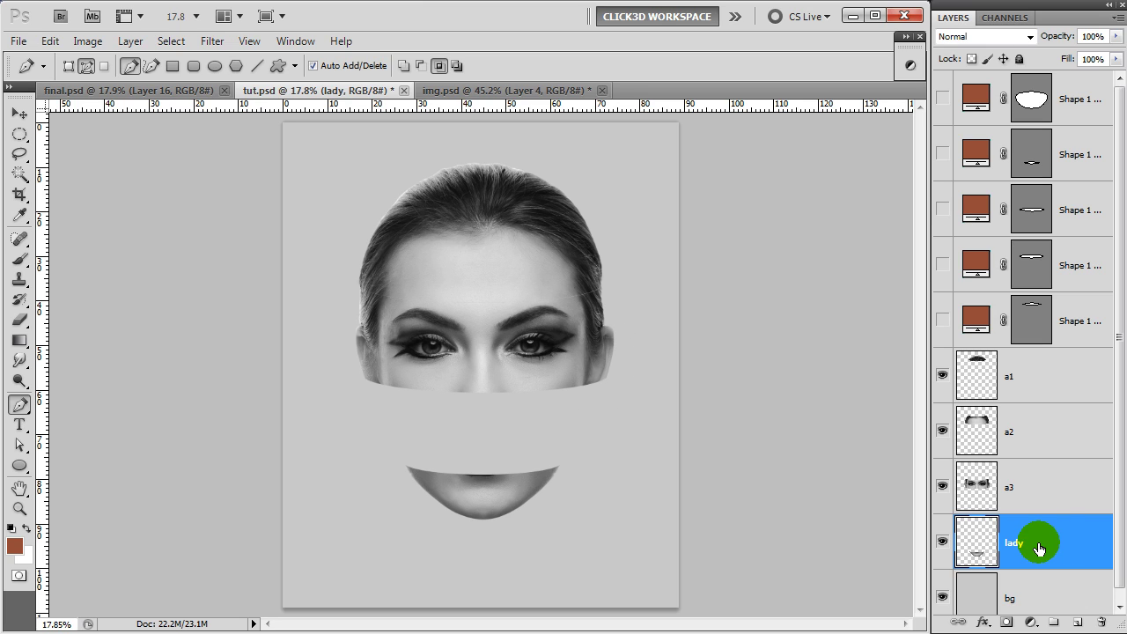
key(ctrl+v)
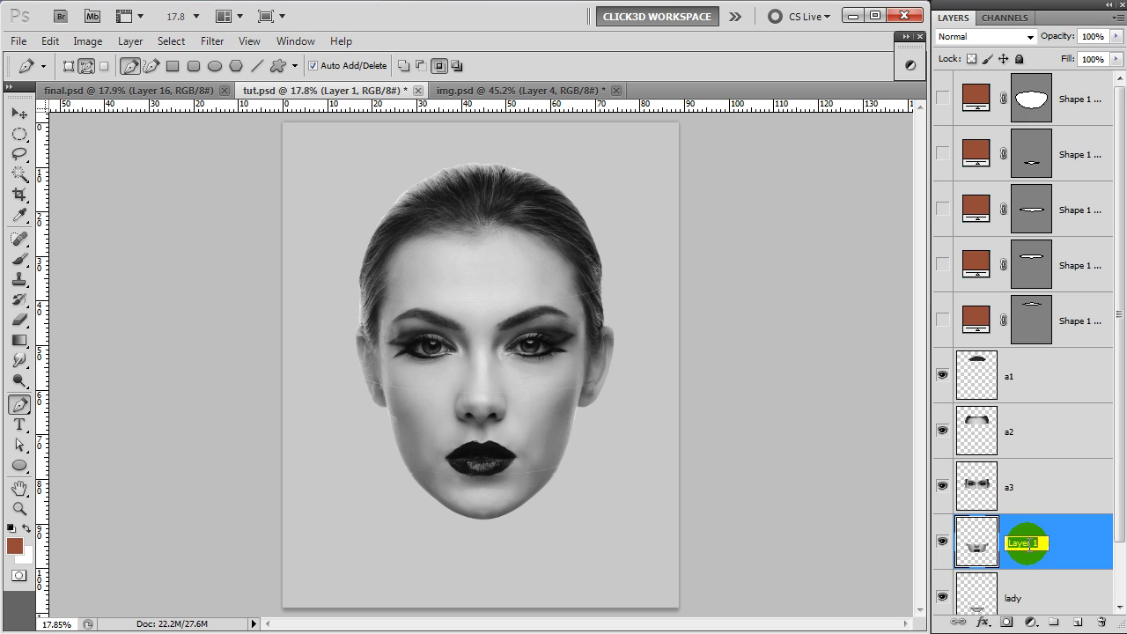
text(a)
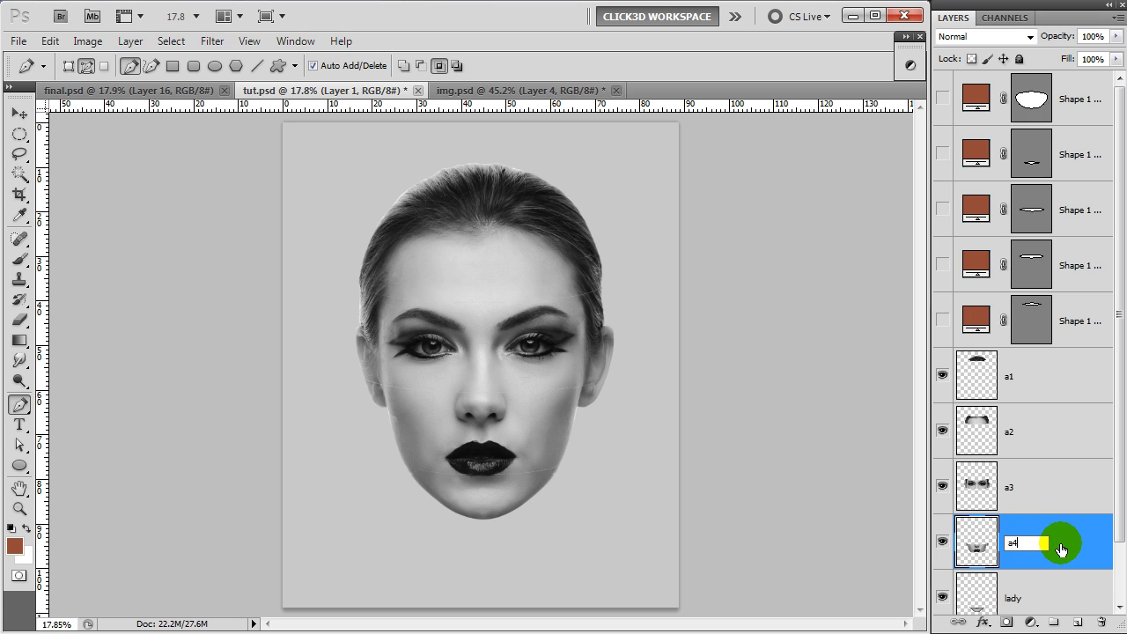
text(4)
key(Return)
Step: Rename the remaining lady layer to a5 and delete the unused blob-shaped mask layer
scroll(1079, 538, down, 1)
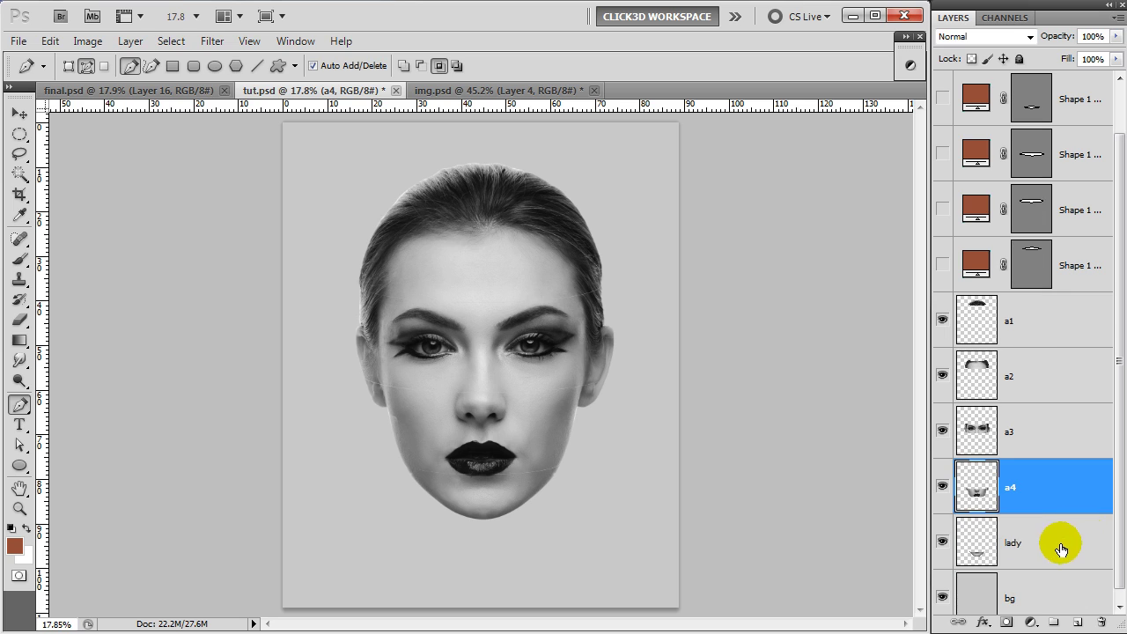
click(941, 542)
click(940, 541)
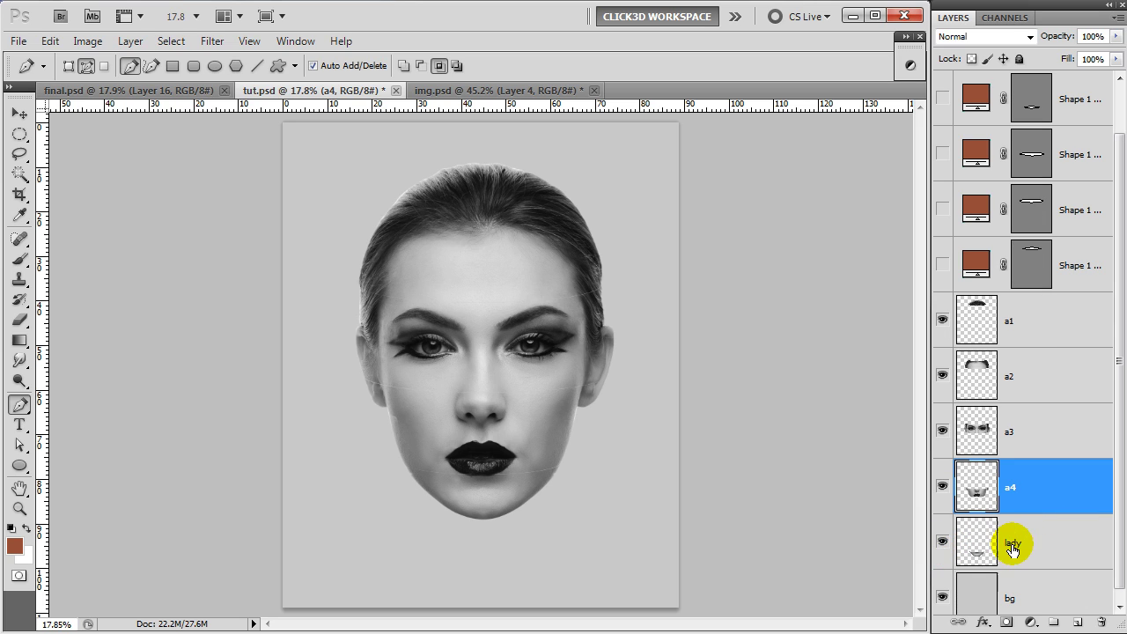
double_click(1014, 543)
text(a5)
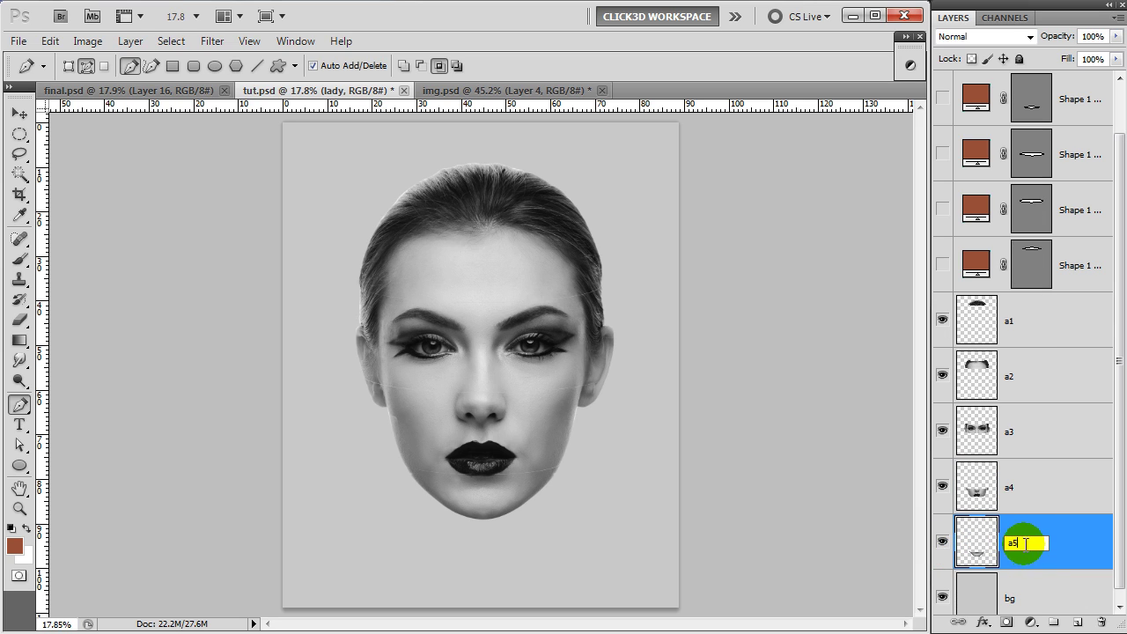
key(Return)
scroll(1060, 473, down, 1)
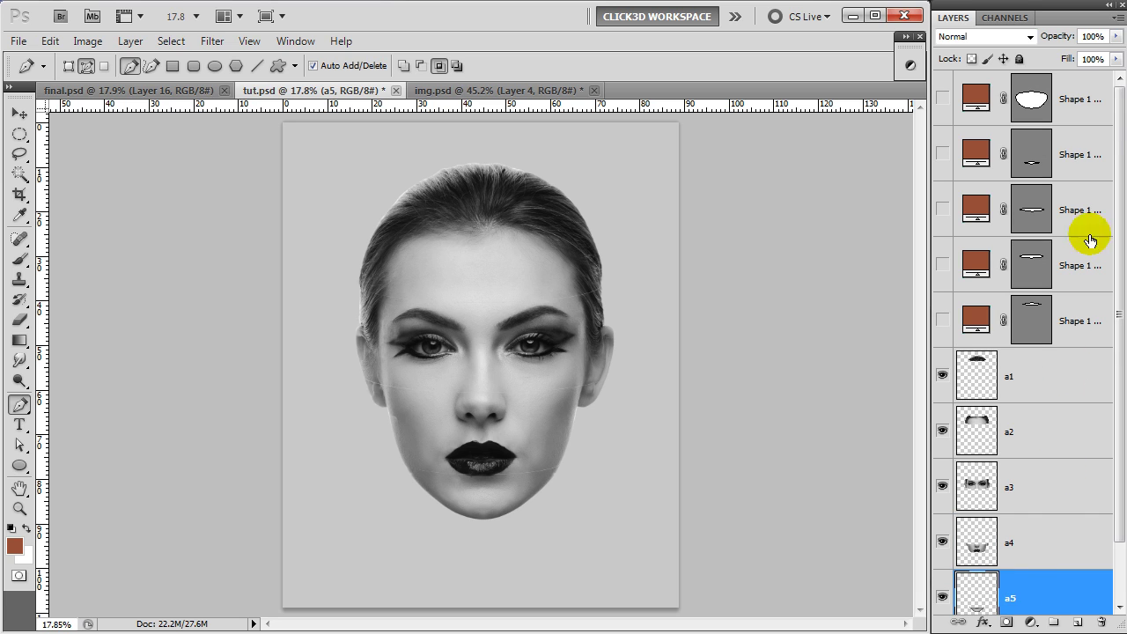
click(1089, 100)
key(Delete)
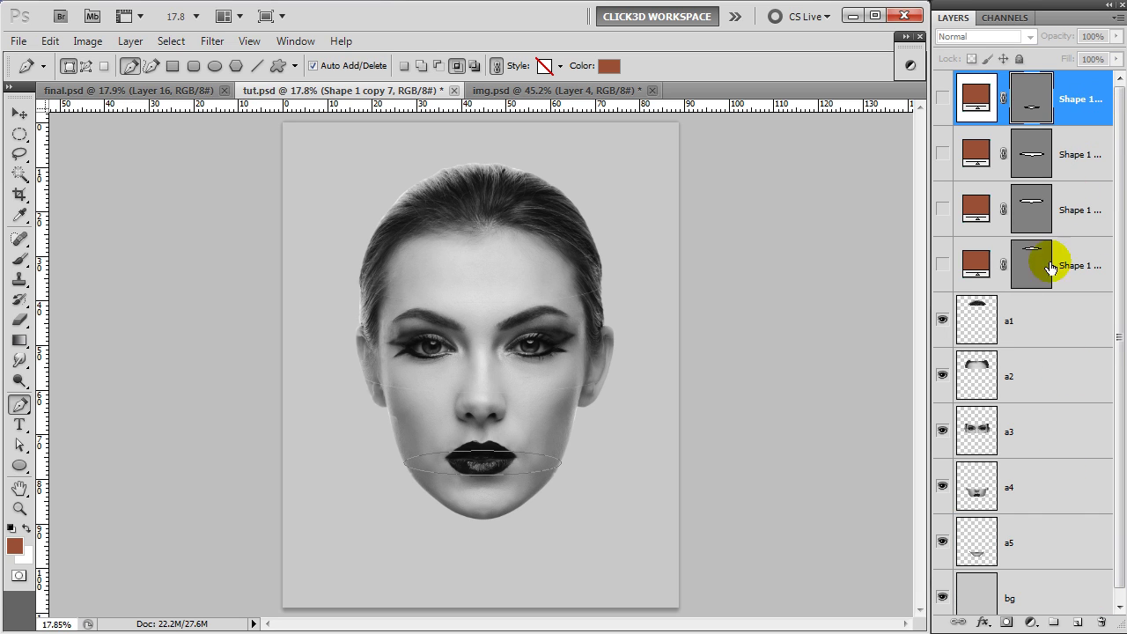
Step: Toggle slices a1, a2 and a4 on and off to inspect the cuts, then select slice a5
click(943, 321)
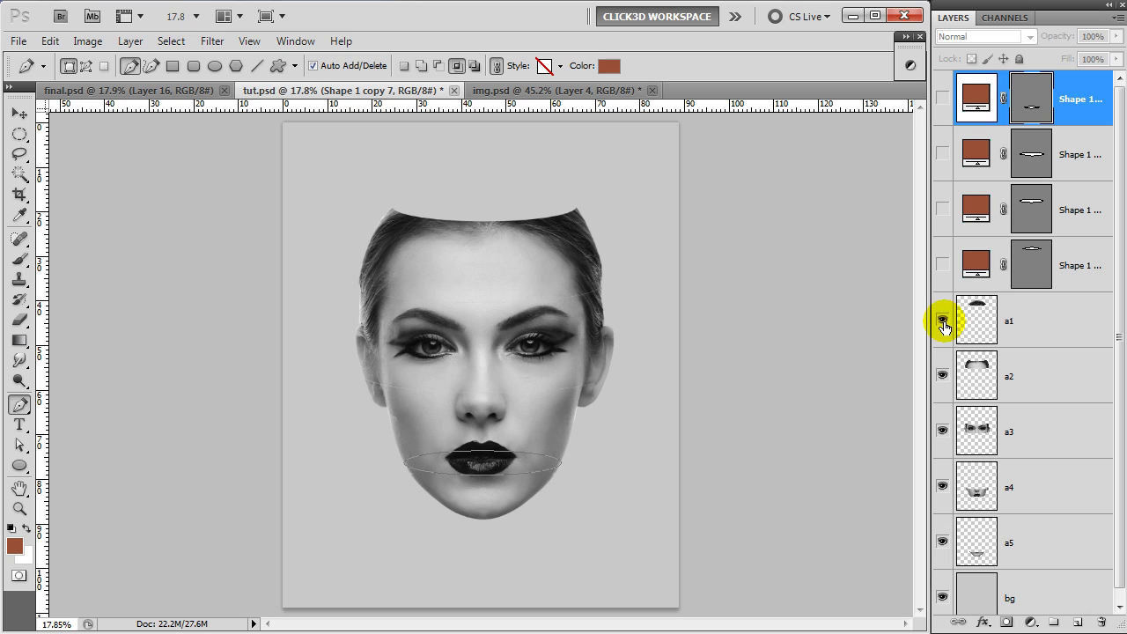
click(943, 322)
click(942, 375)
click(943, 487)
click(943, 487)
click(941, 488)
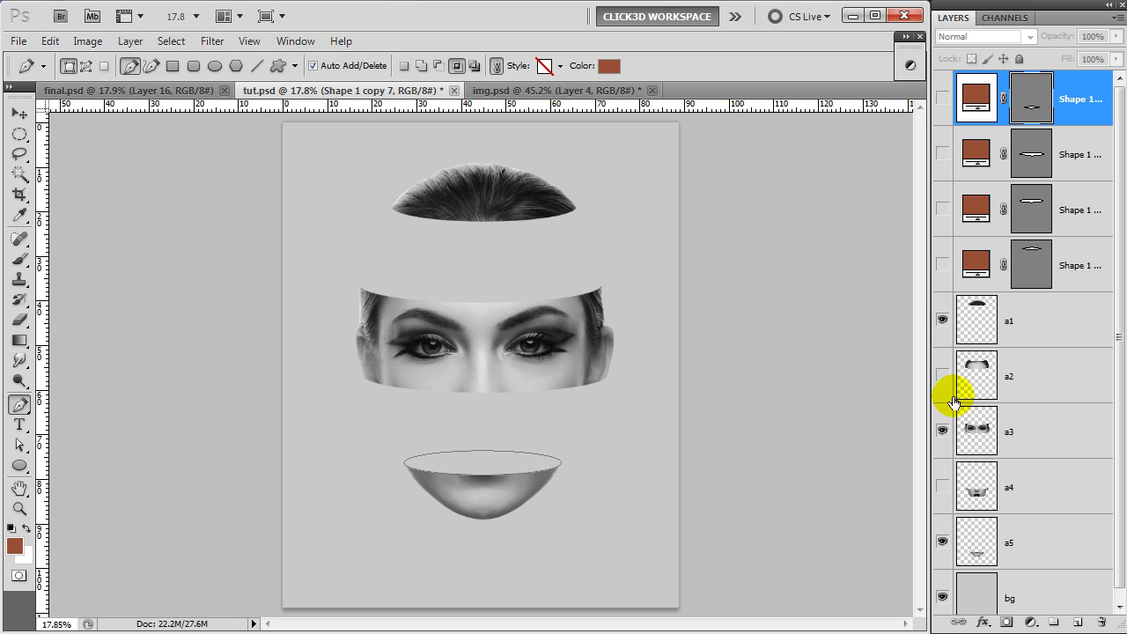
click(942, 487)
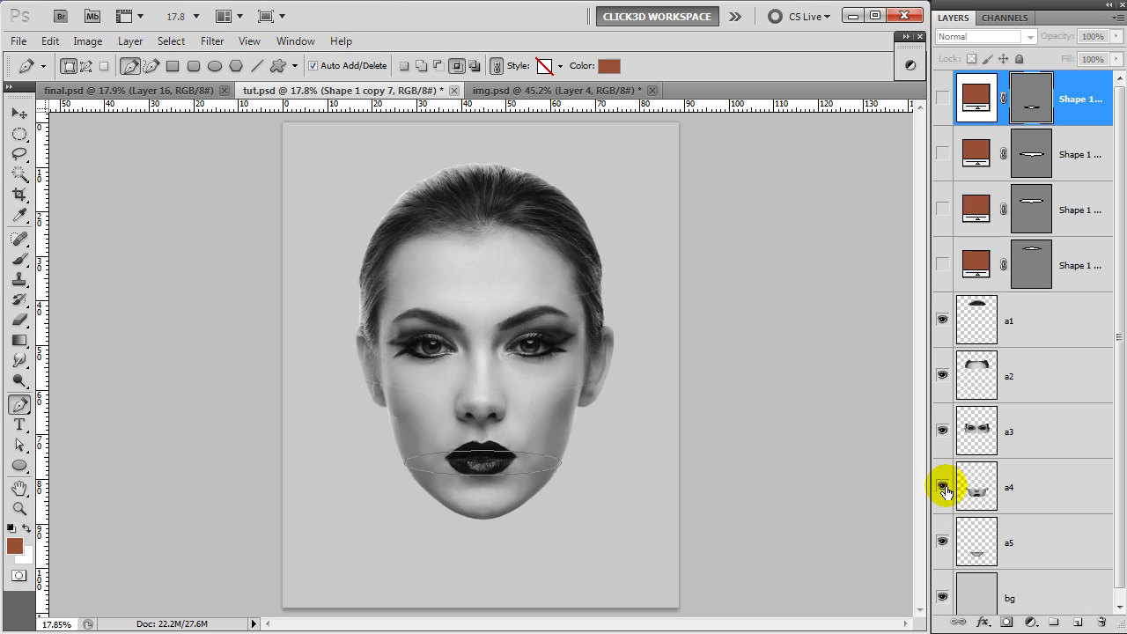
click(1039, 493)
click(1037, 546)
key(v)
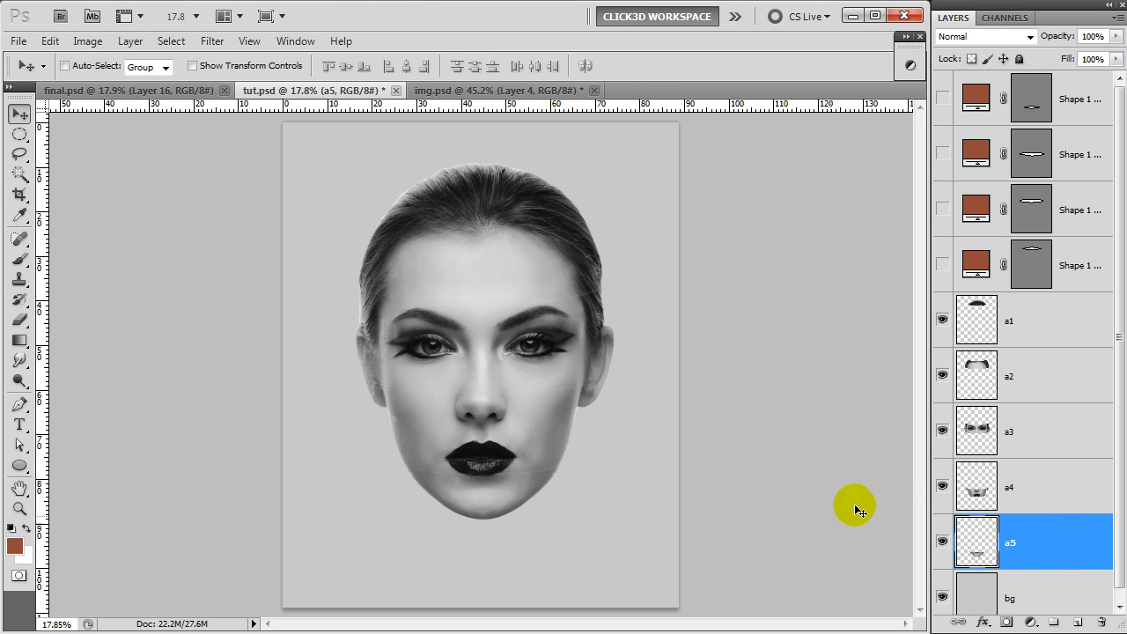
Step: Move a brown ellipse layer directly below slice a2 and name it 'a2 back'
click(1085, 271)
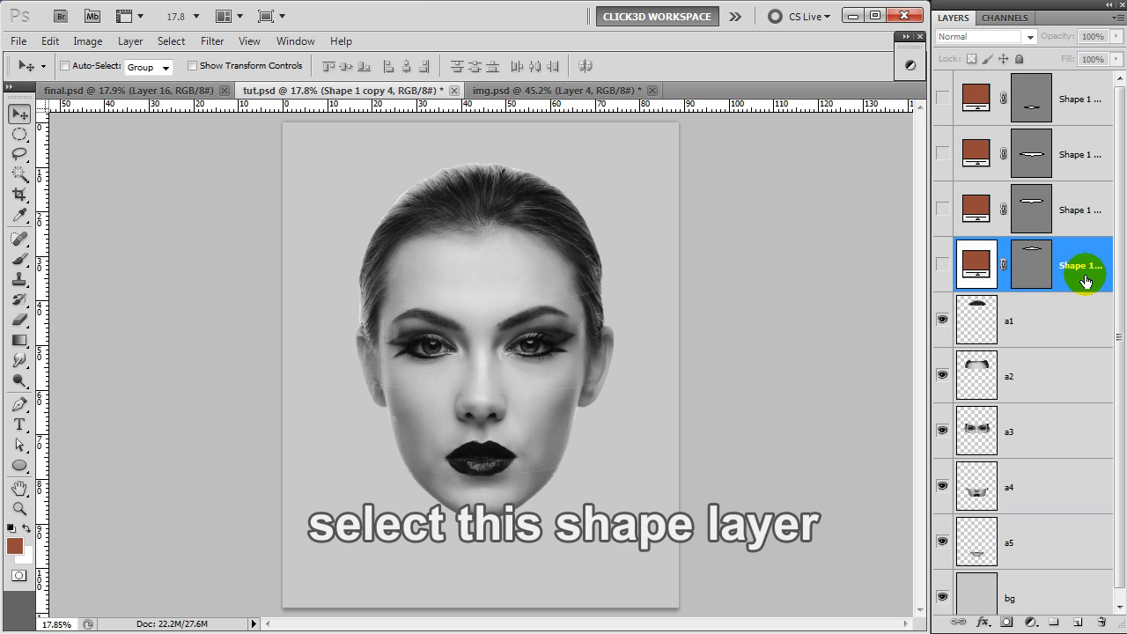
click(944, 270)
click(943, 269)
click(944, 269)
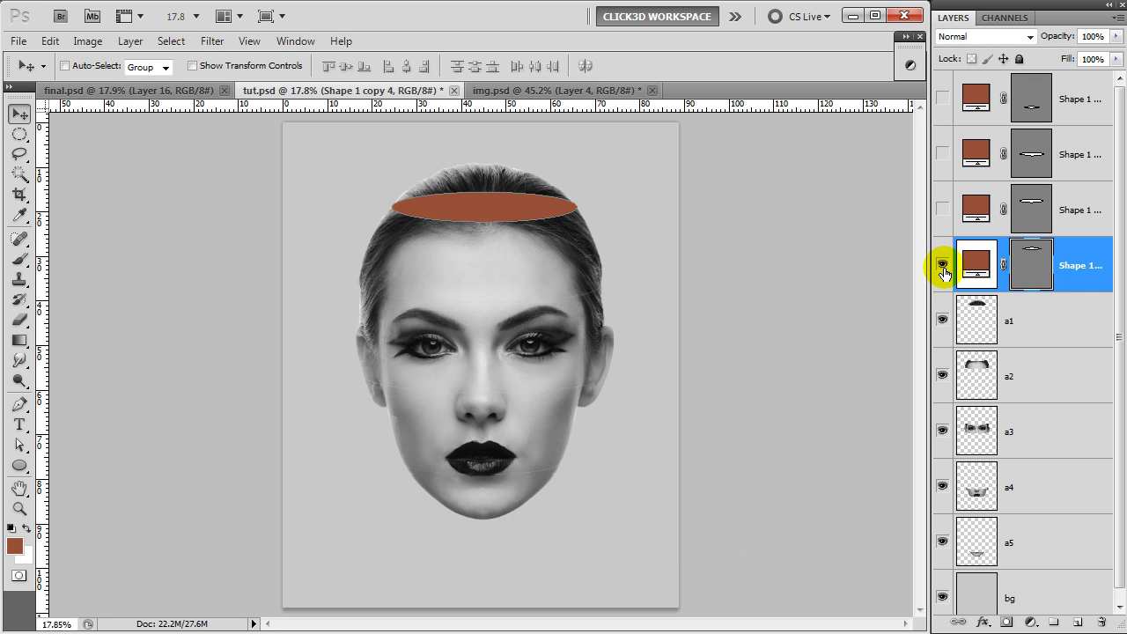
click(1035, 371)
click(939, 377)
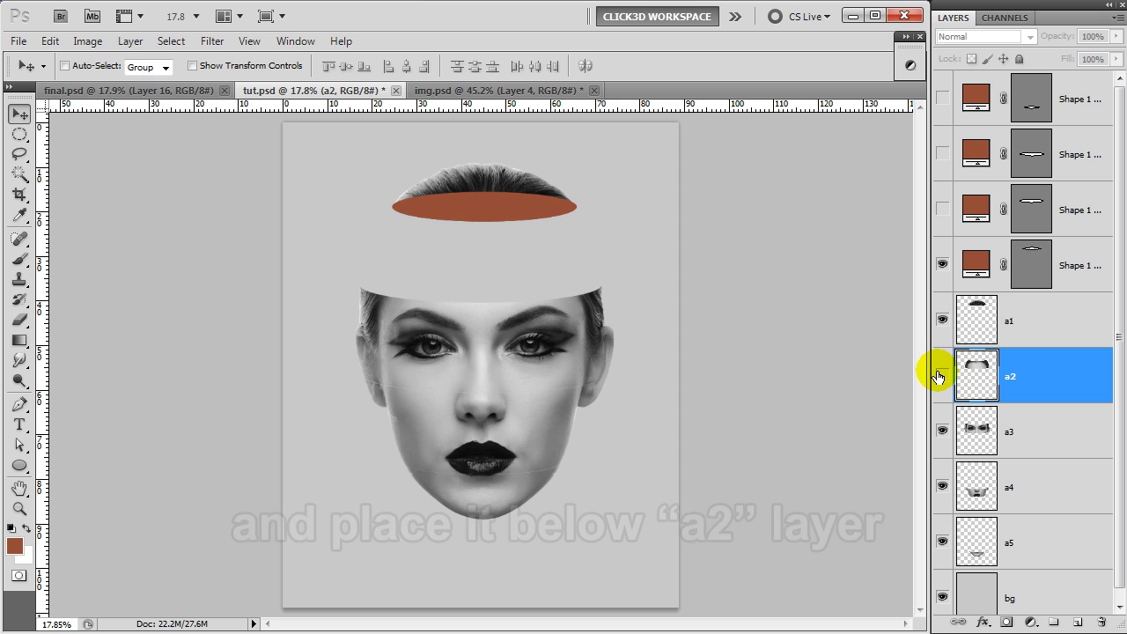
click(940, 377)
click(1076, 281)
drag(1076, 280, 1068, 397)
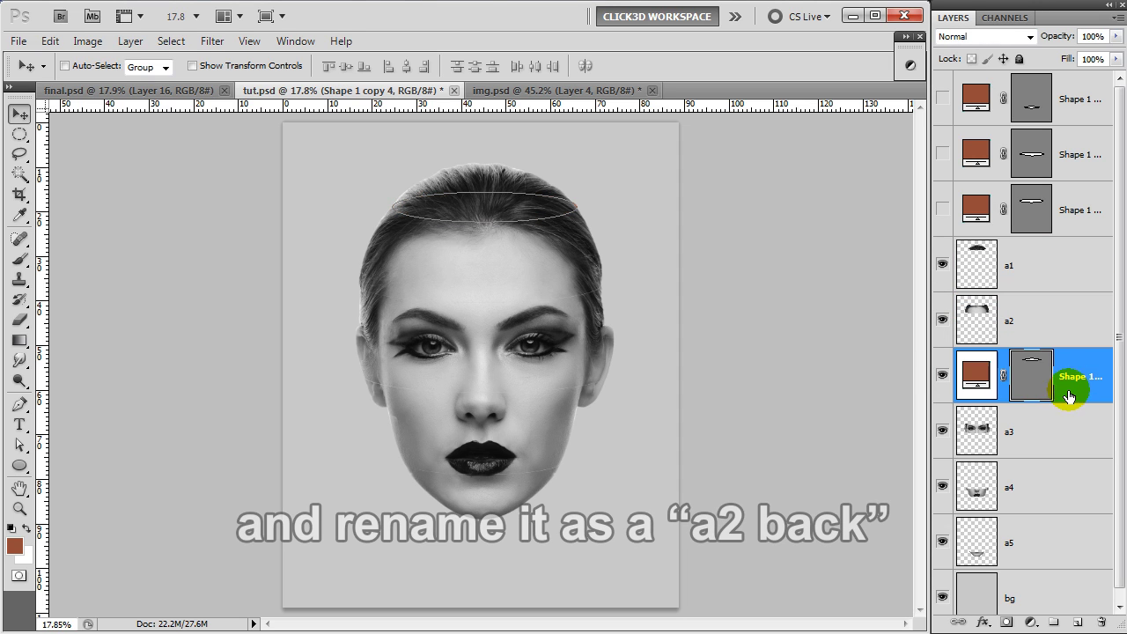
double_click(1076, 379)
text(a2 back)
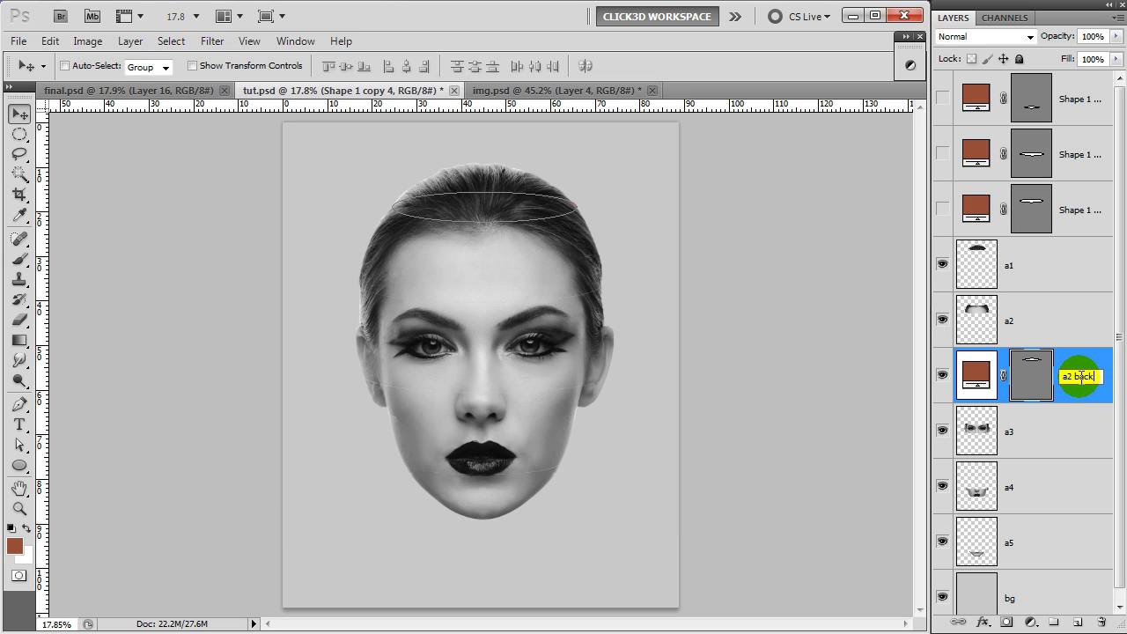
key(Return)
Step: Move the next ellipse layer below slice a3, make it visible, and name it 'a3 back'
click(1053, 428)
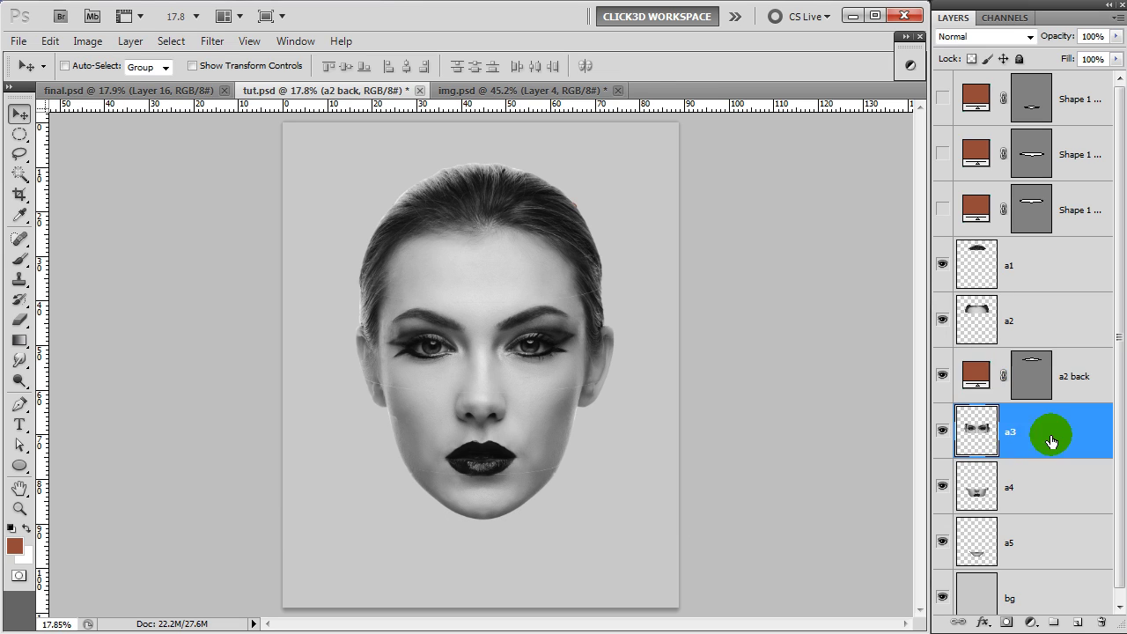
click(942, 431)
click(944, 431)
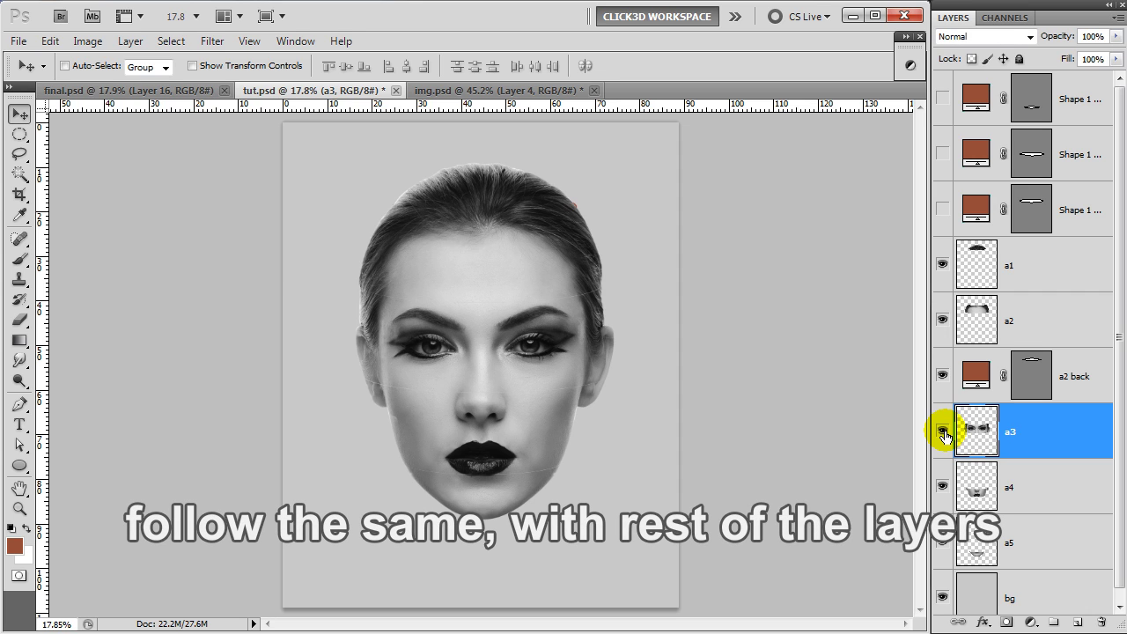
click(943, 209)
click(1082, 228)
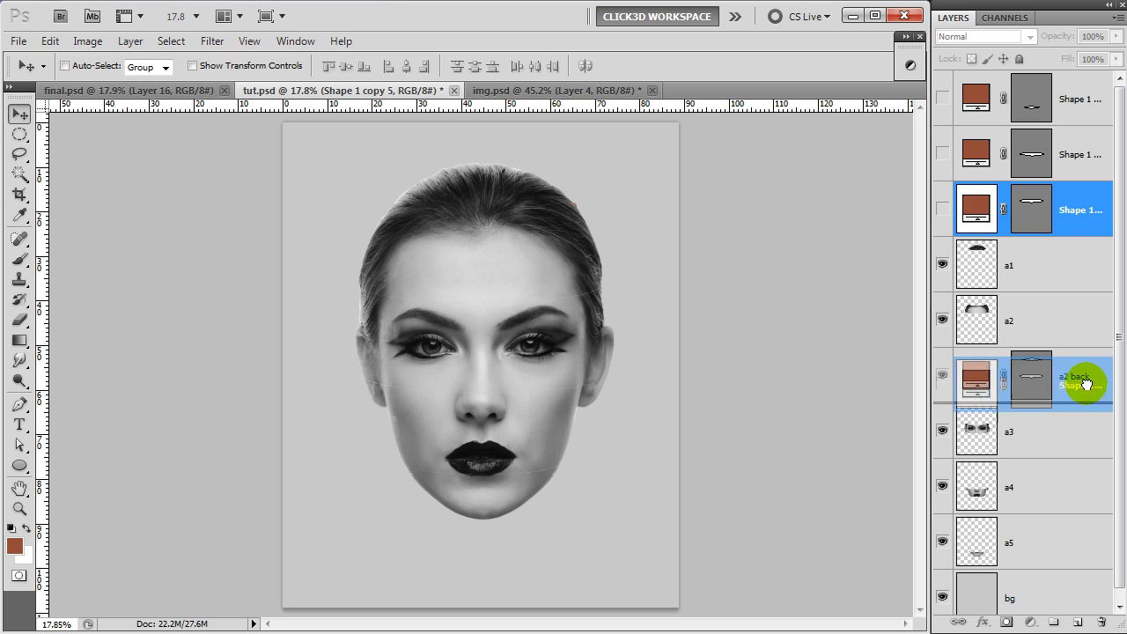
drag(1086, 209, 1082, 458)
click(944, 431)
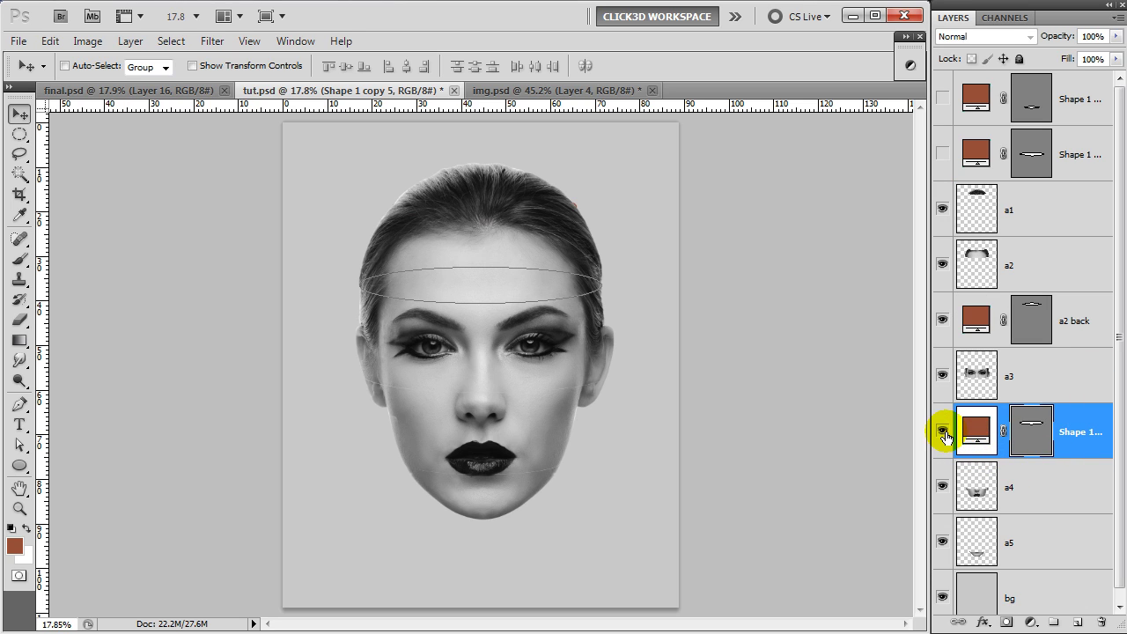
double_click(1085, 434)
text(a3 back)
key(Return)
click(1052, 480)
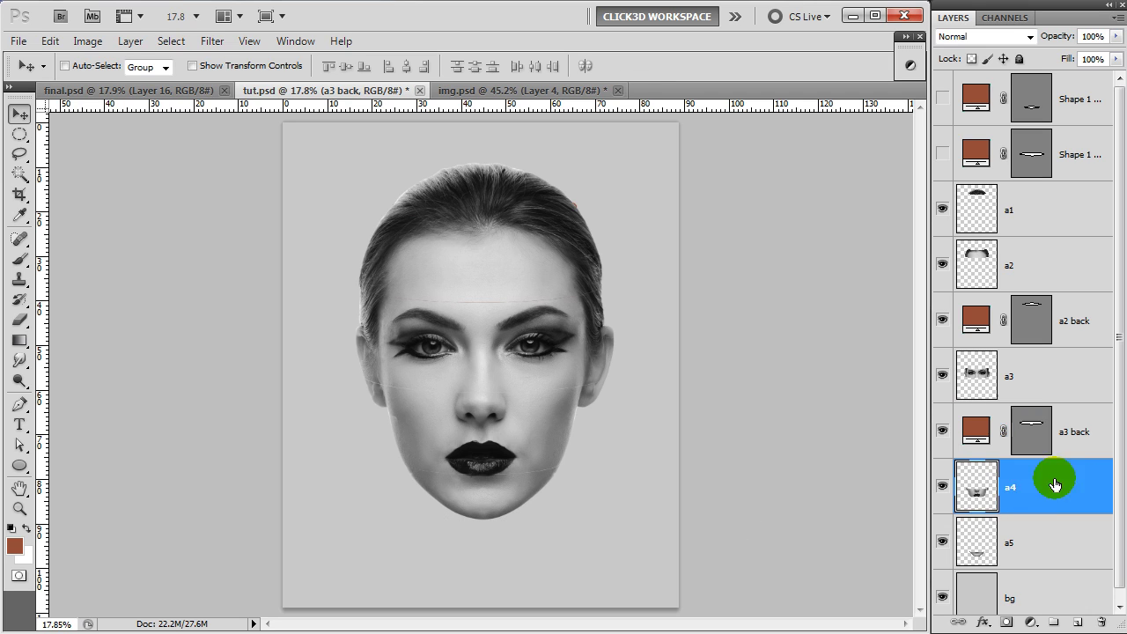
Step: Move another brown ellipse layer directly below slice a4 and name it 'a4 back'
click(943, 489)
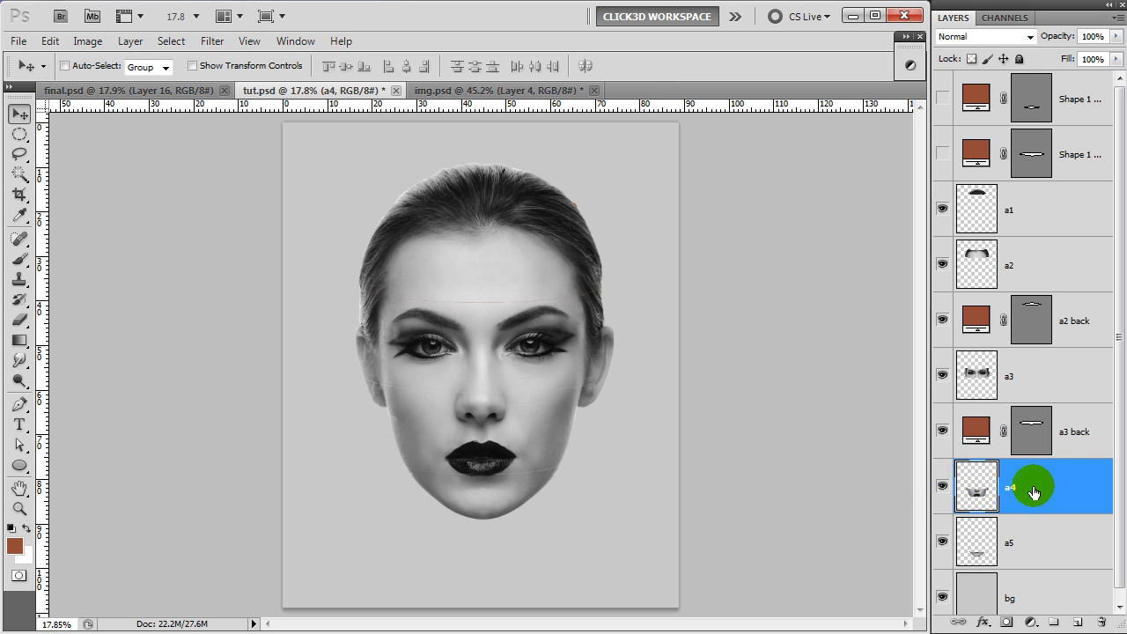
click(1082, 176)
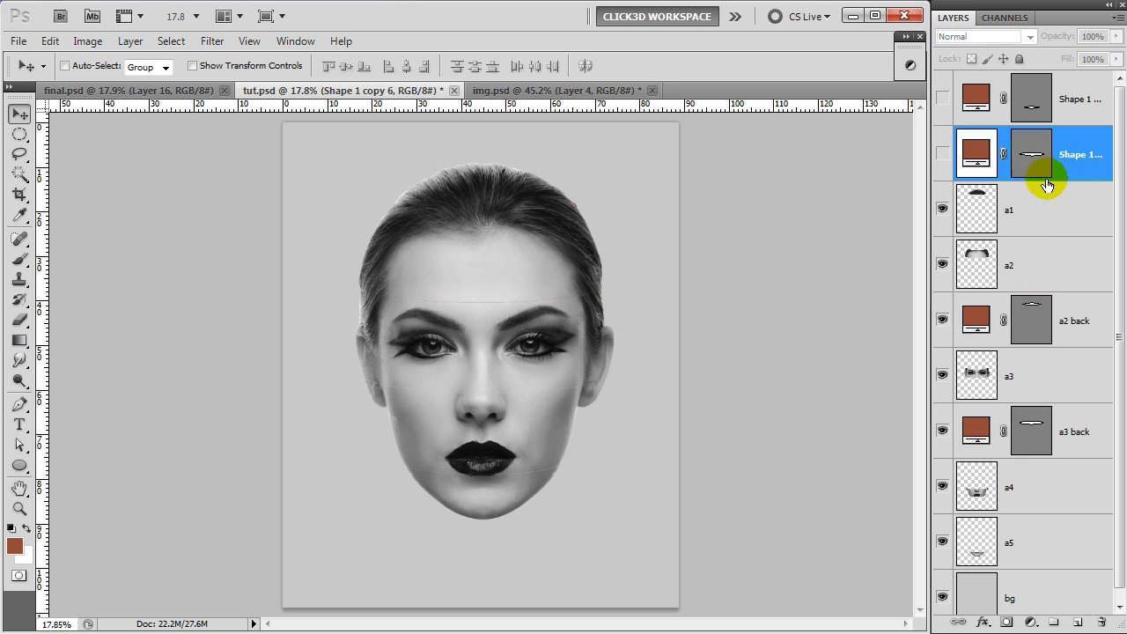
click(943, 156)
click(943, 156)
click(942, 156)
drag(1081, 151, 1080, 236)
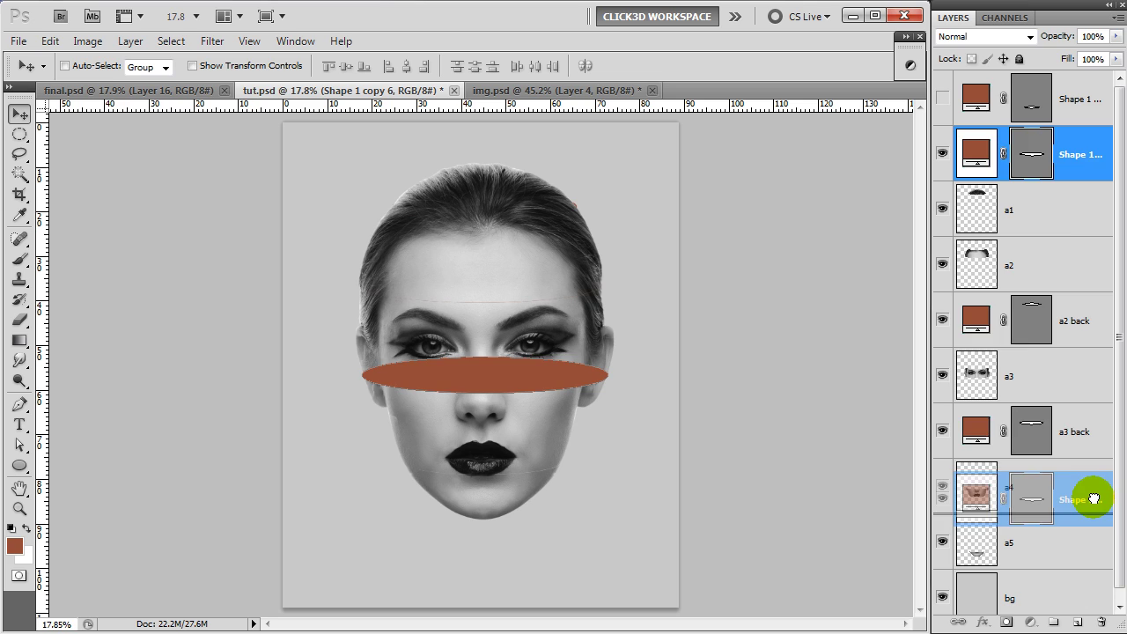
drag(1093, 472, 1090, 491)
double_click(1089, 490)
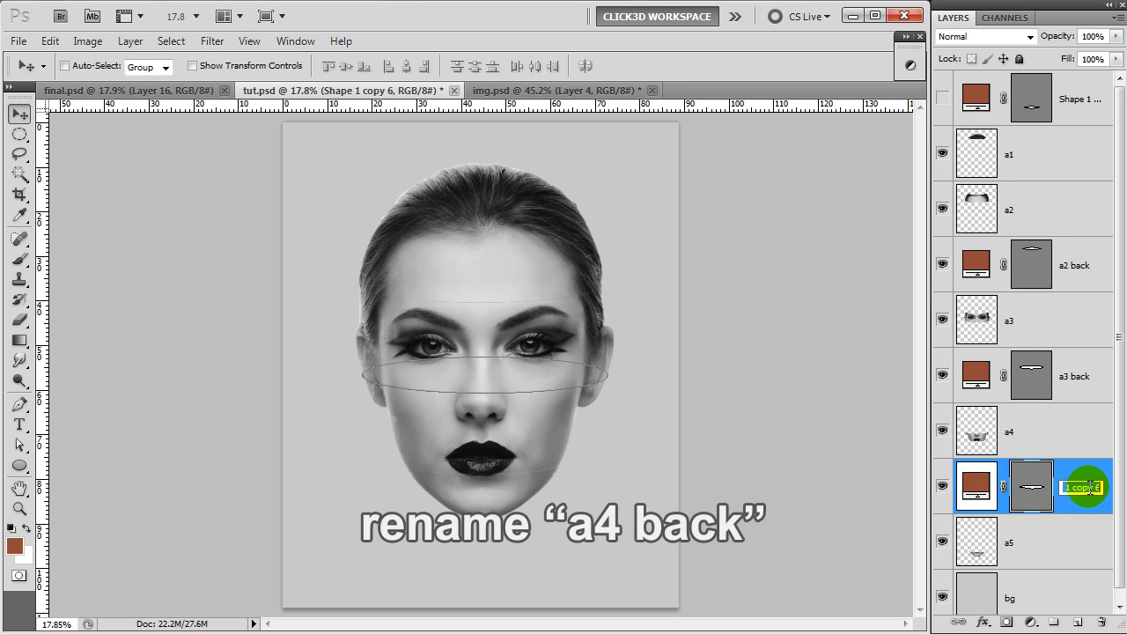
text(a4 back)
key(Return)
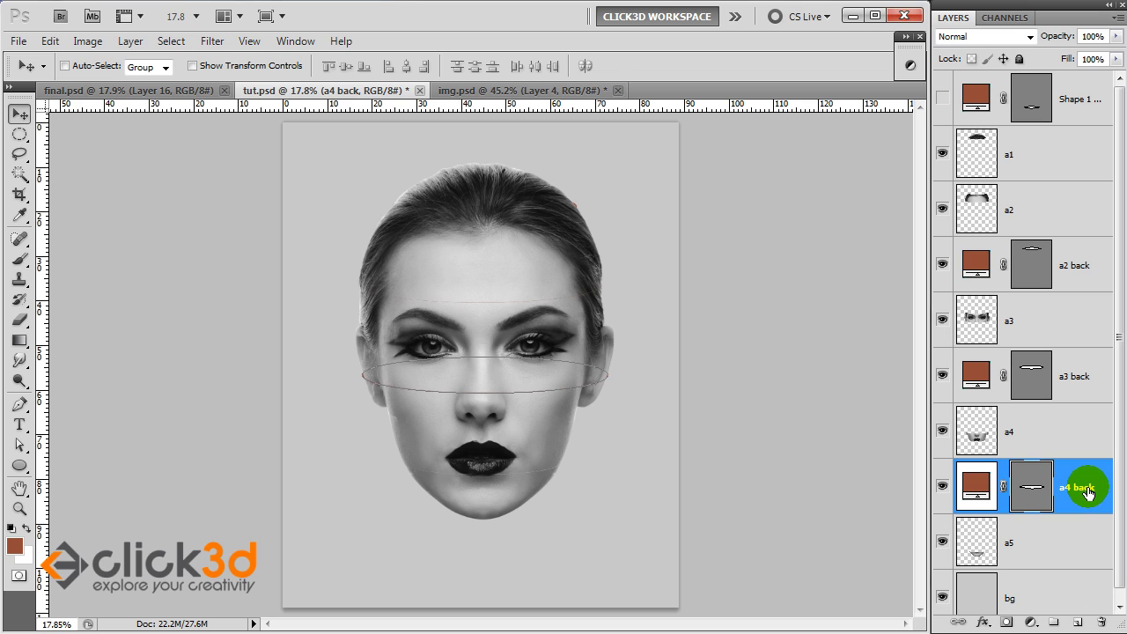
Step: Move the last ellipse layer below slice a5, name it 'a5 back', and select both a5 layers
click(1052, 541)
click(943, 545)
click(943, 546)
click(1054, 110)
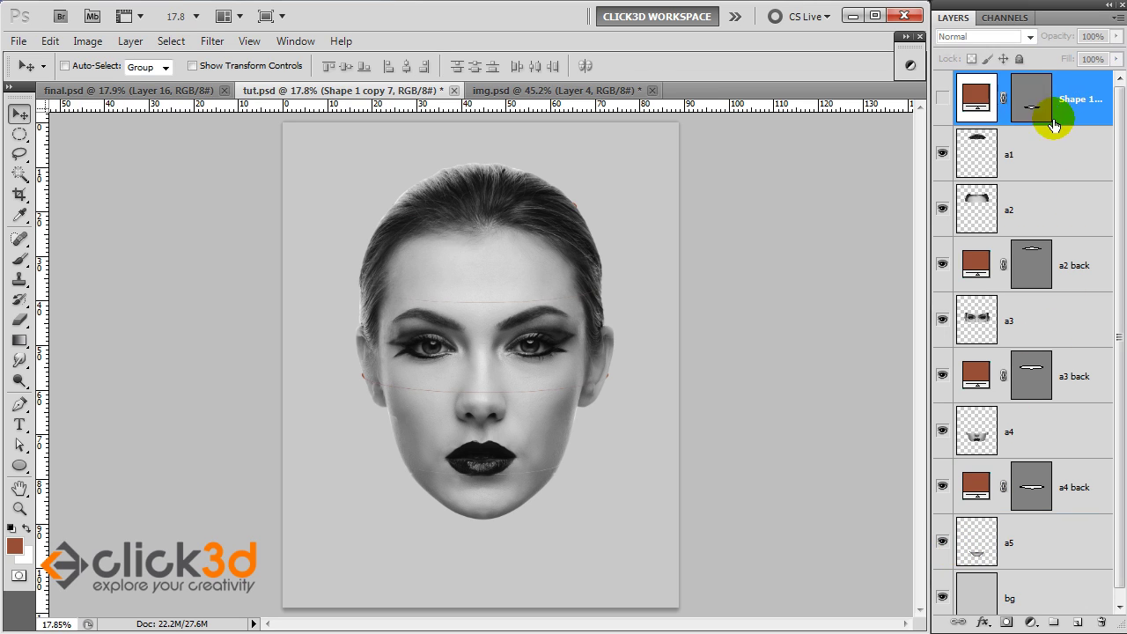
click(943, 100)
click(943, 100)
click(944, 99)
click(1078, 110)
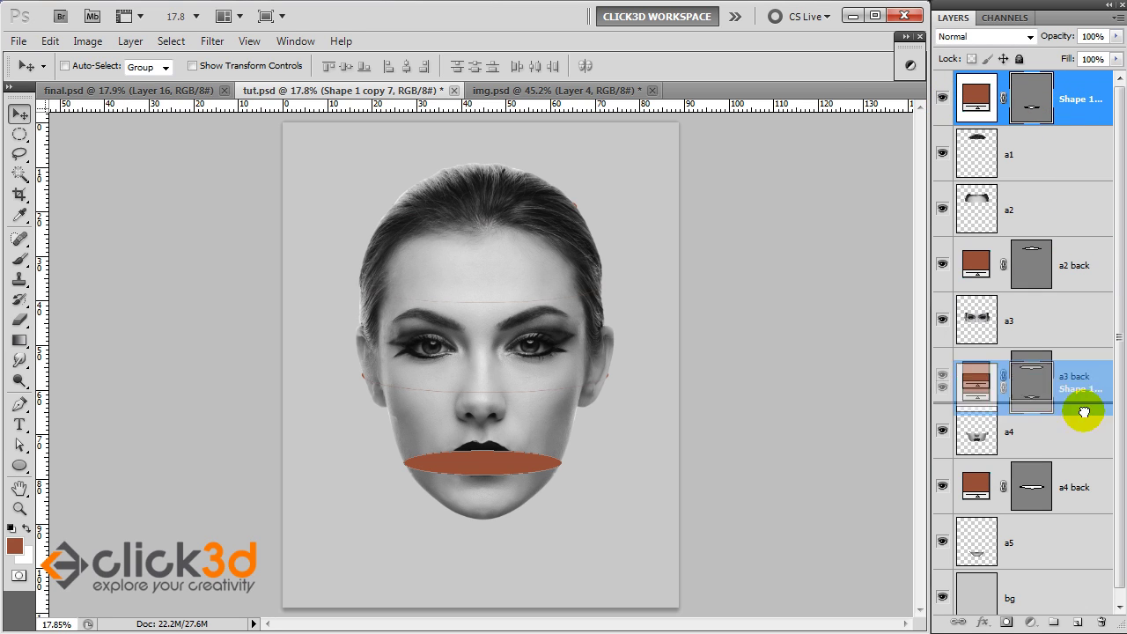
drag(1078, 110, 1072, 555)
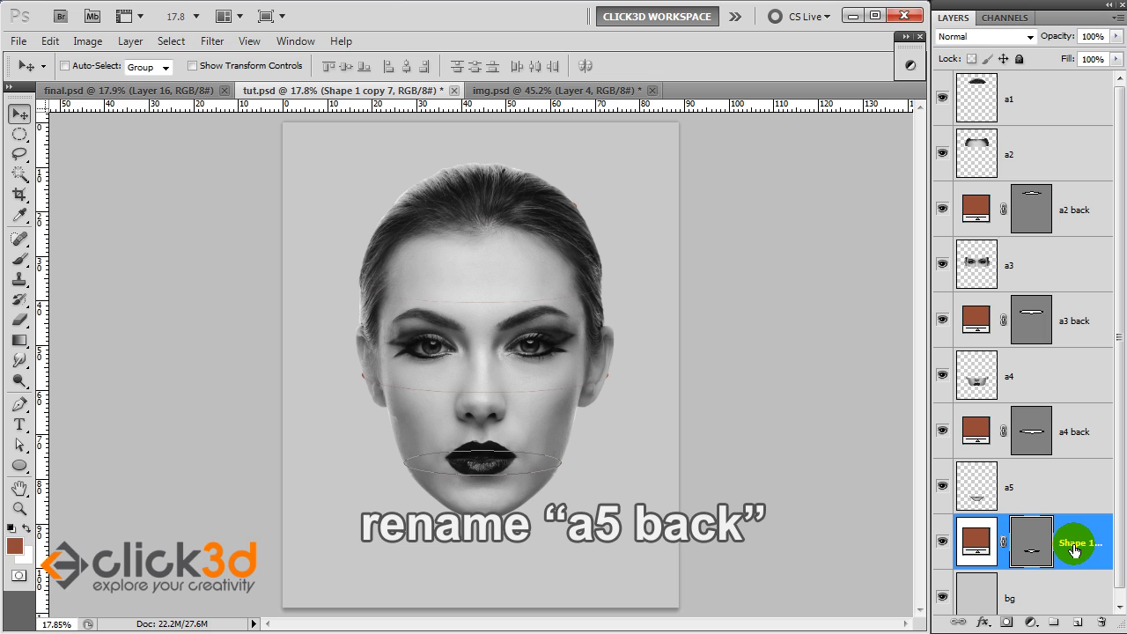
click(1081, 544)
text(a5back)
key(Return)
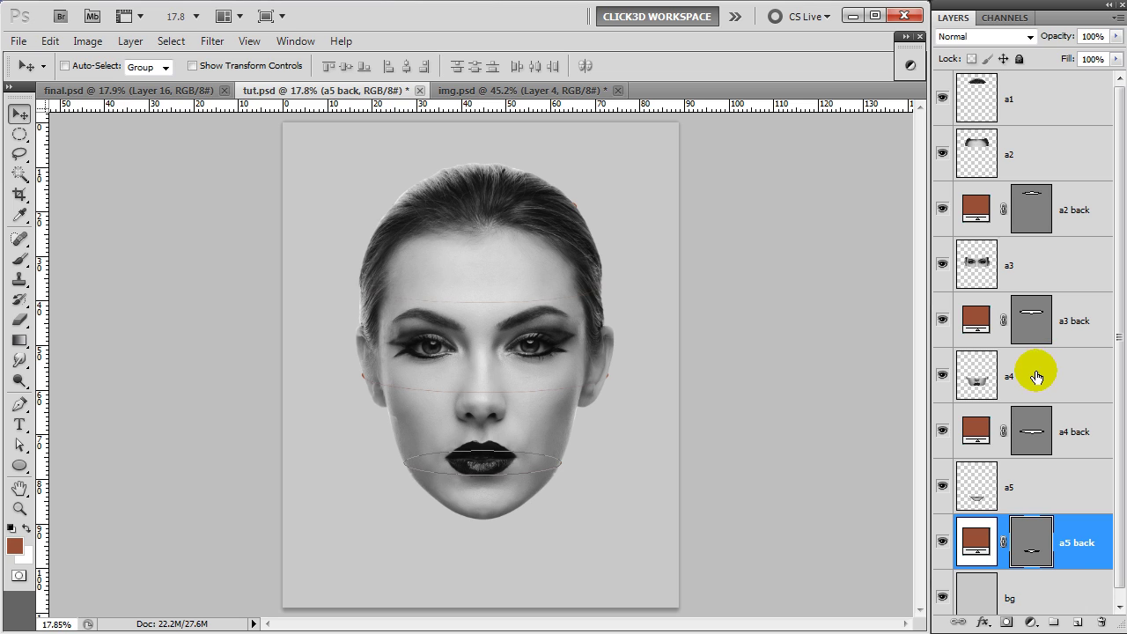
click(1070, 523)
shift+click(1082, 493)
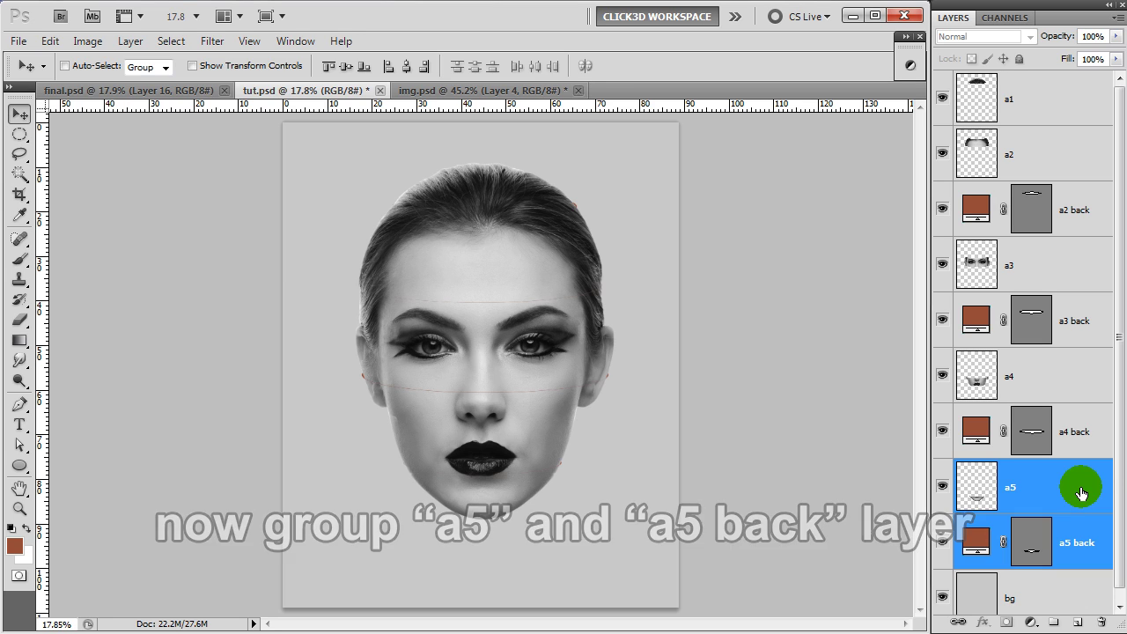
Step: Group slices a5, a4 and a3 each with its matching back layer
key(ctrl+g)
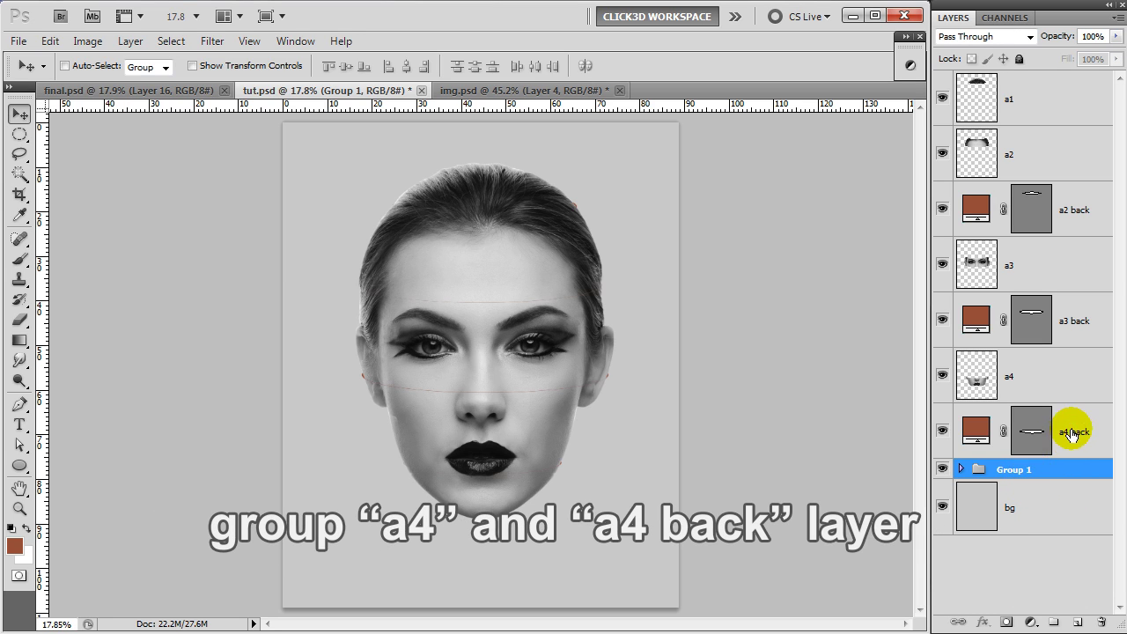
click(1080, 424)
shift+click(1078, 381)
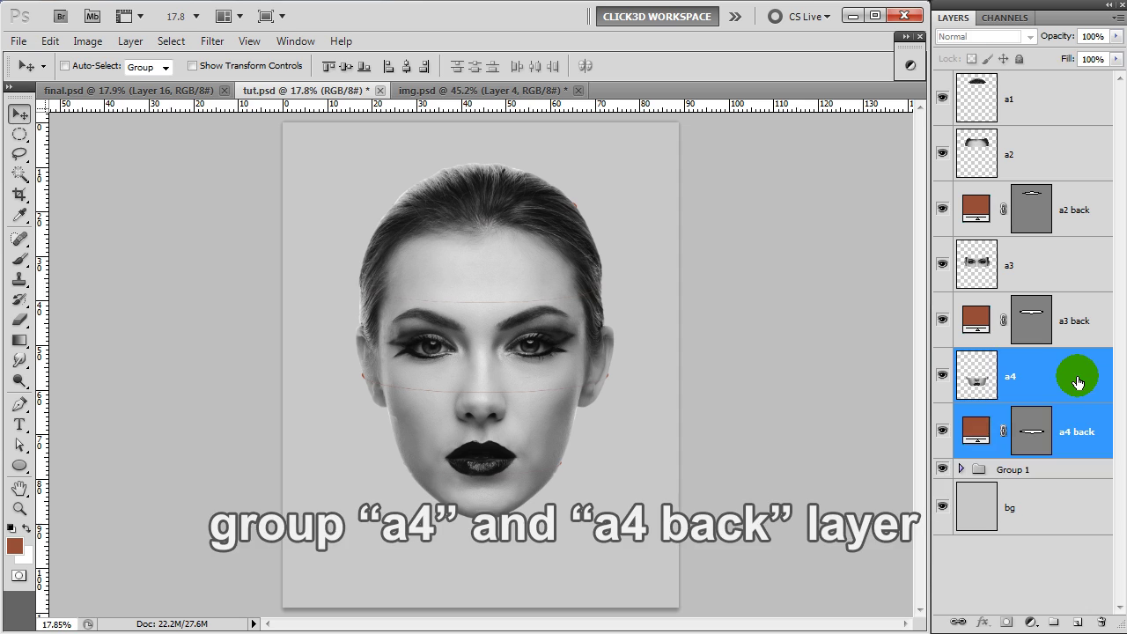
key(ctrl+g)
click(1081, 320)
shift+click(1073, 274)
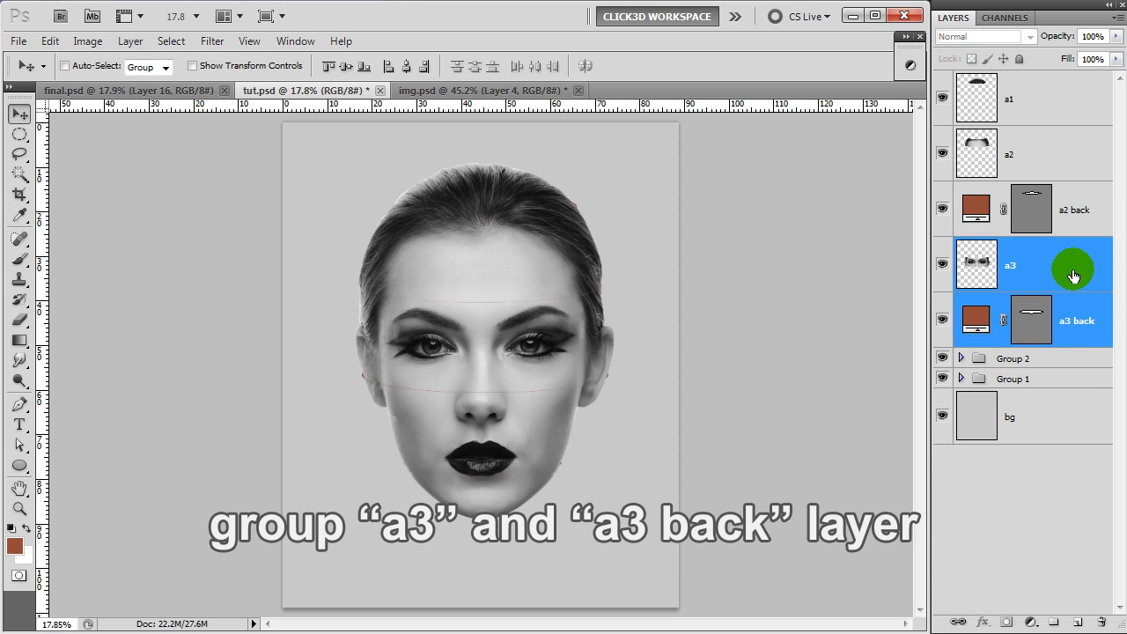
key(ctrl+g)
Step: Group a2 with a2 back, put a1 in its own group, and collapse Group 5
click(1070, 211)
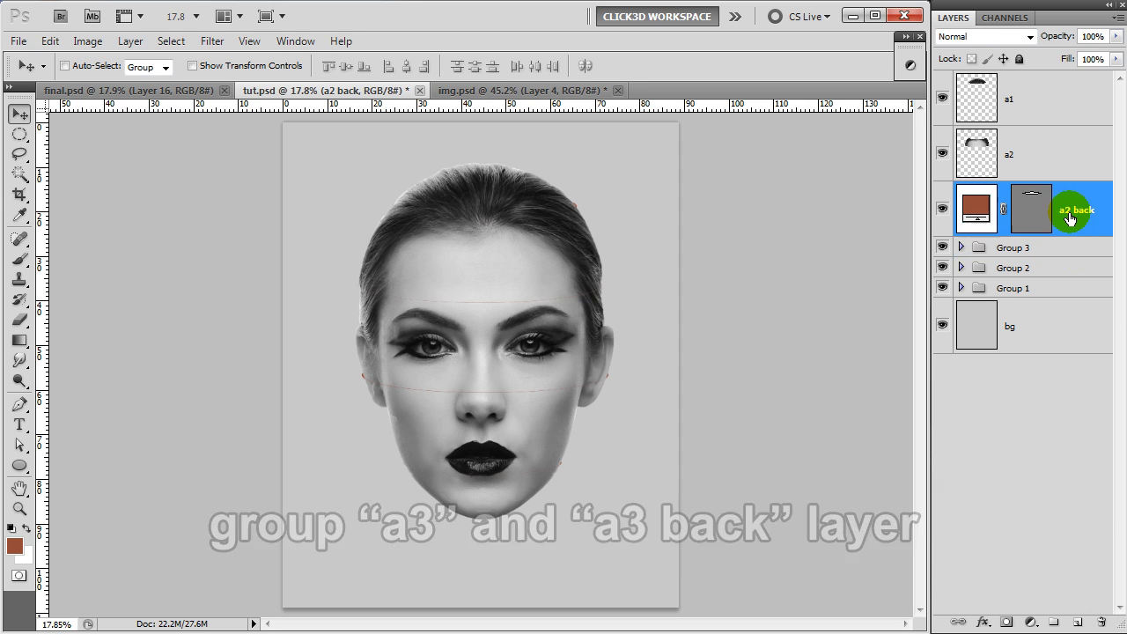
shift+click(1068, 163)
key(ctrl+g)
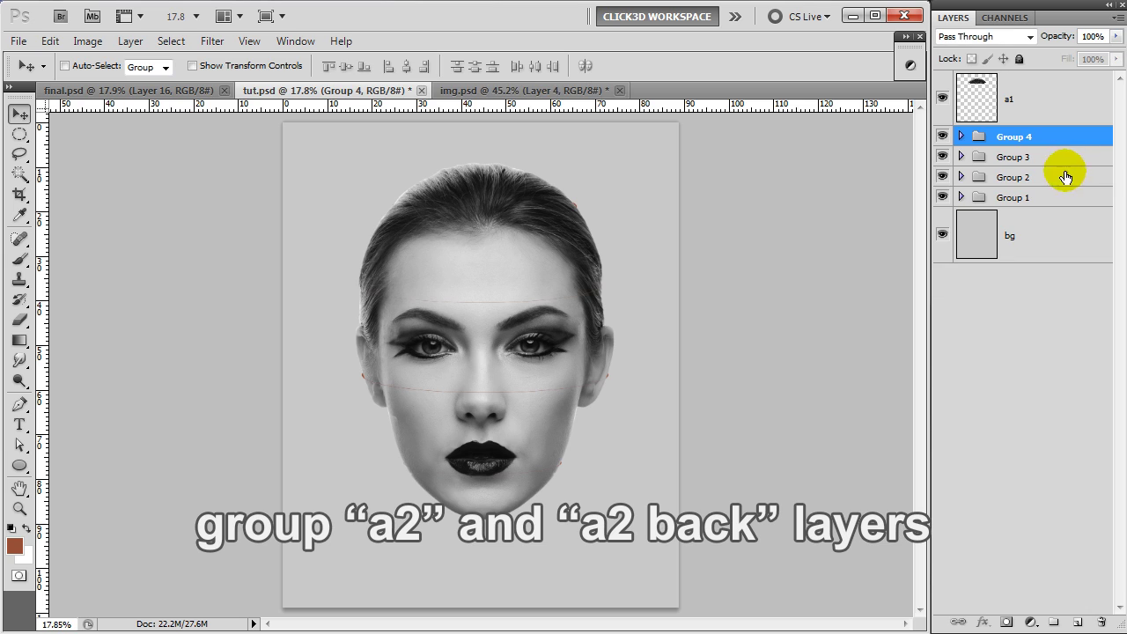
click(1045, 109)
key(ctrl+g)
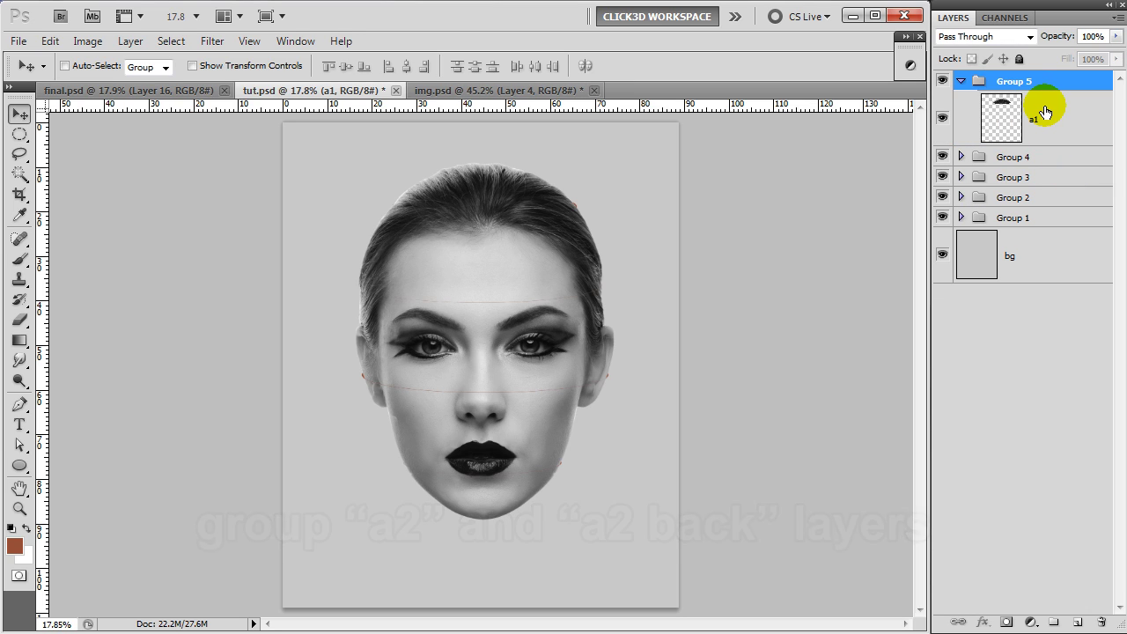
click(962, 82)
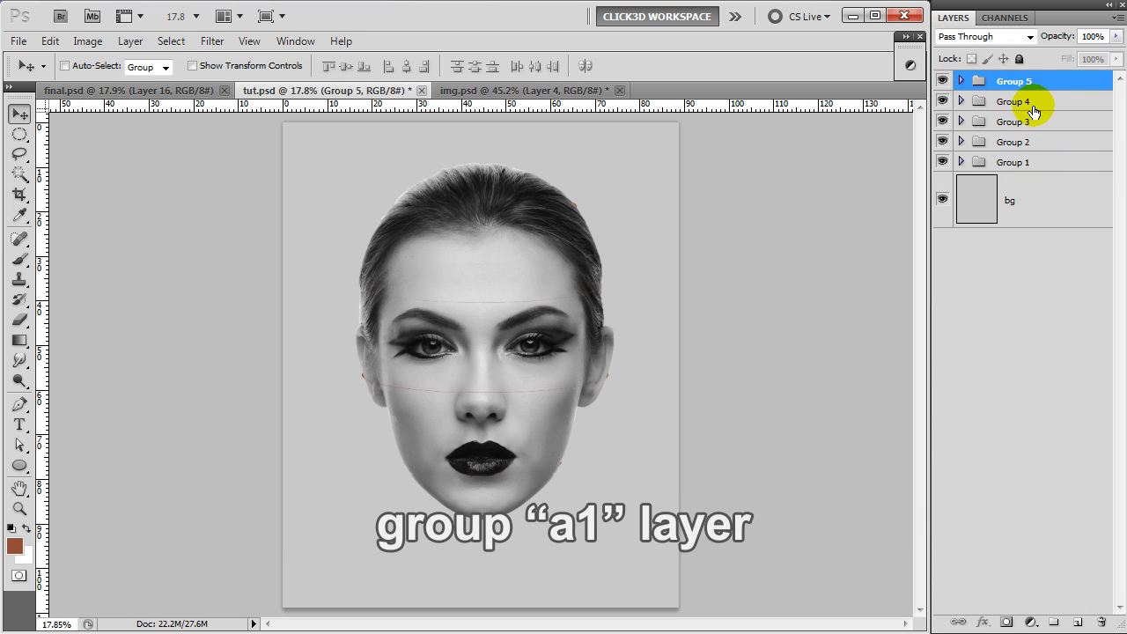
Step: Name the top two groups a and b
text(a)
key(Return)
click(1018, 108)
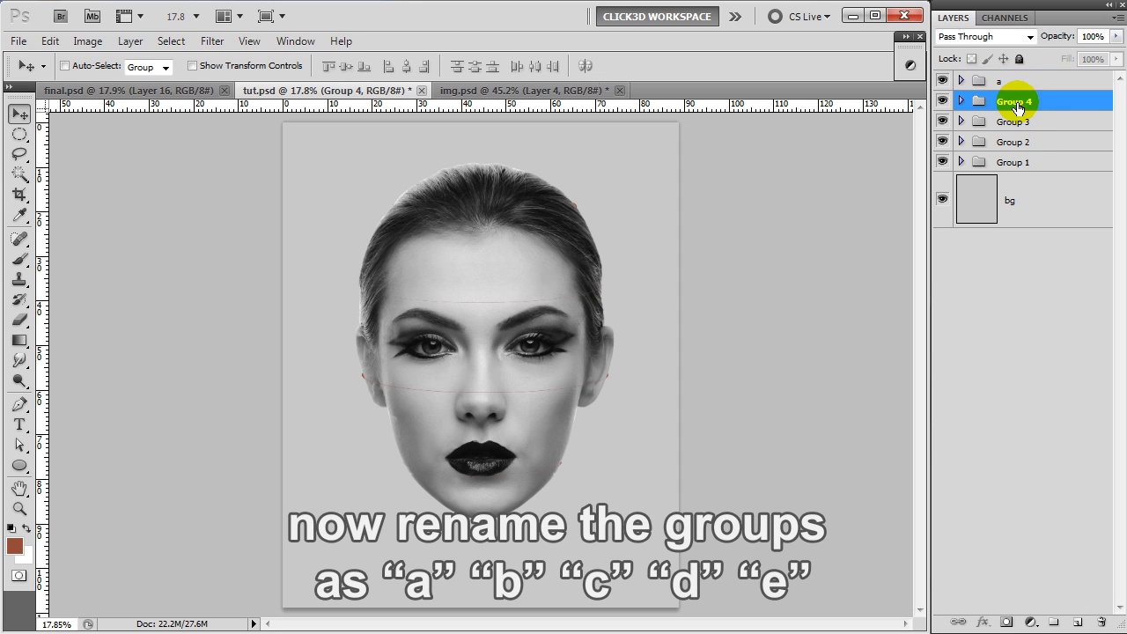
text(b)
key(Return)
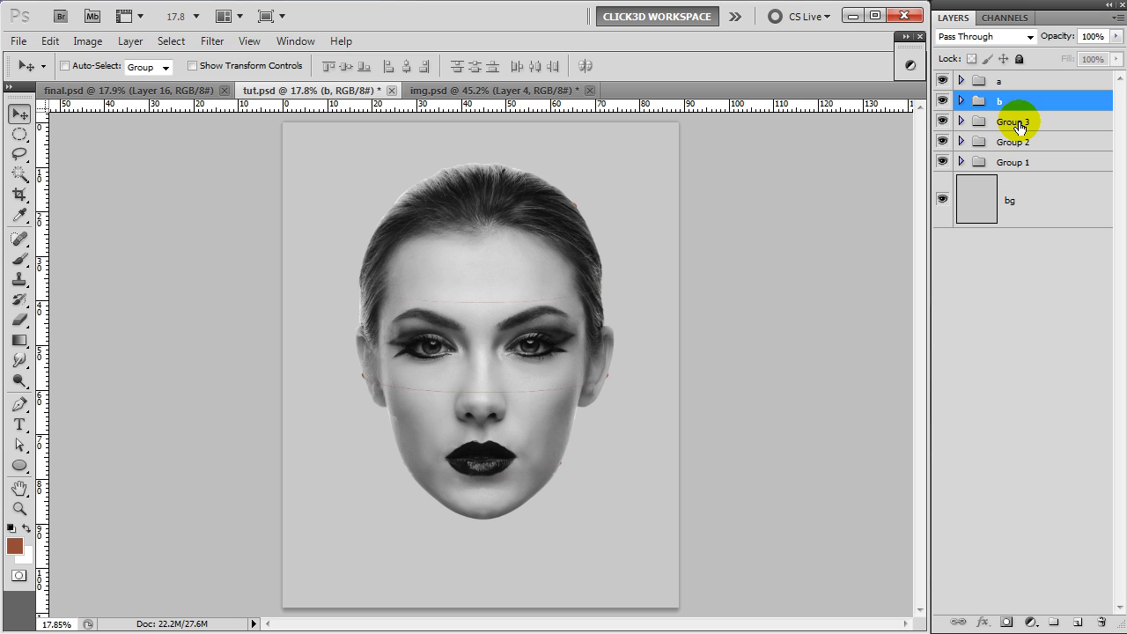
Step: Name Groups 3, 2 and 1 as c, d and e
click(1020, 128)
double_click(1020, 129)
text(c)
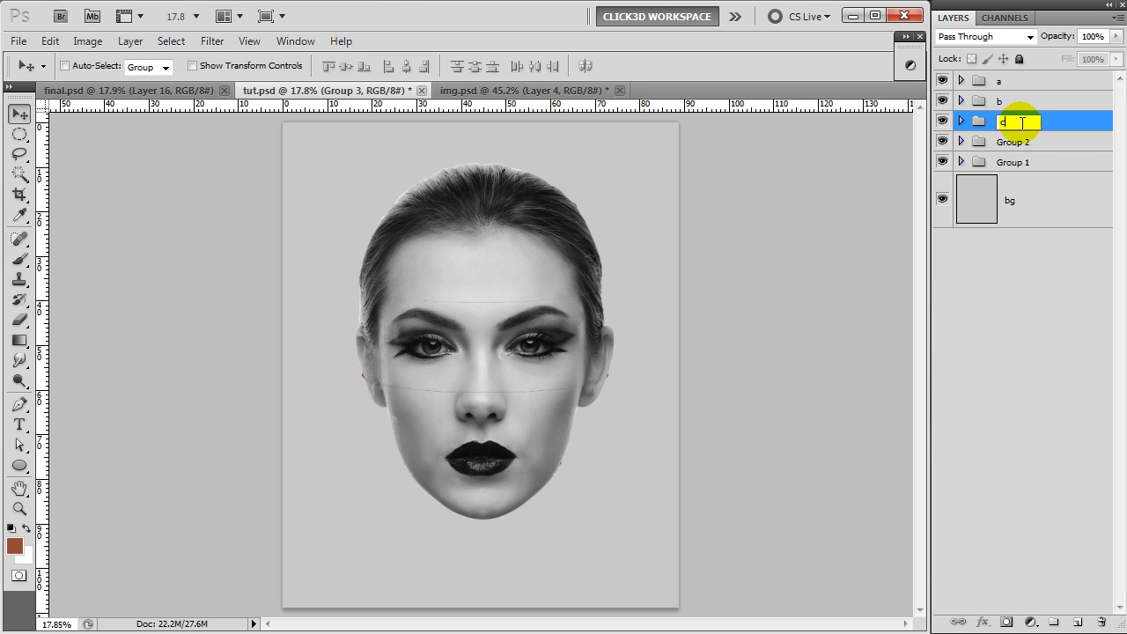
key(Return)
double_click(1019, 144)
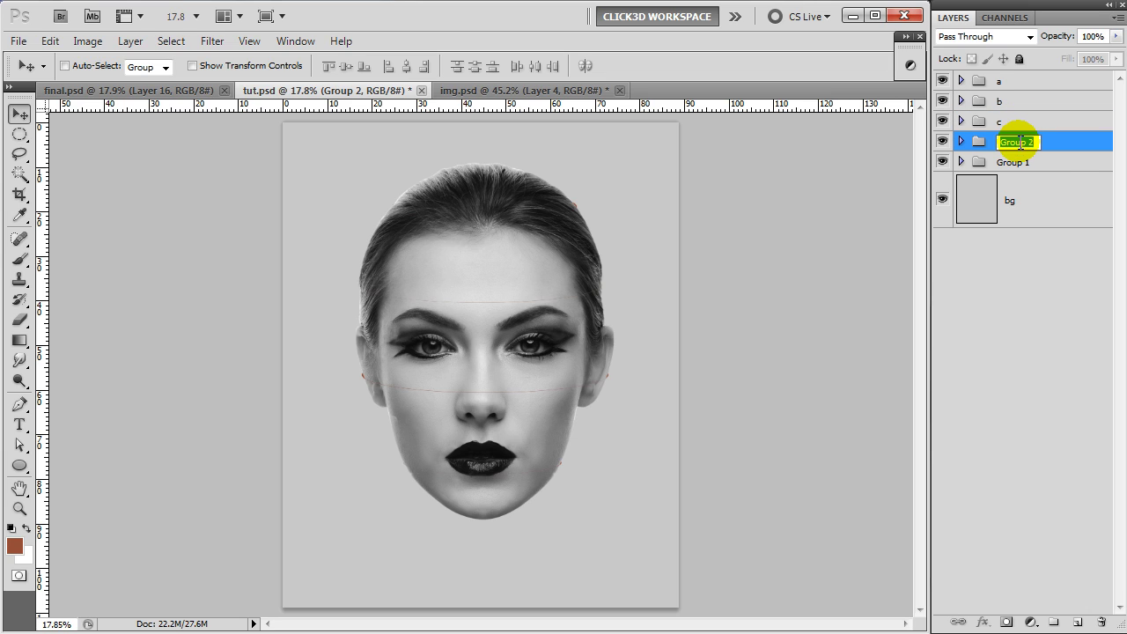
text(d)
key(Return)
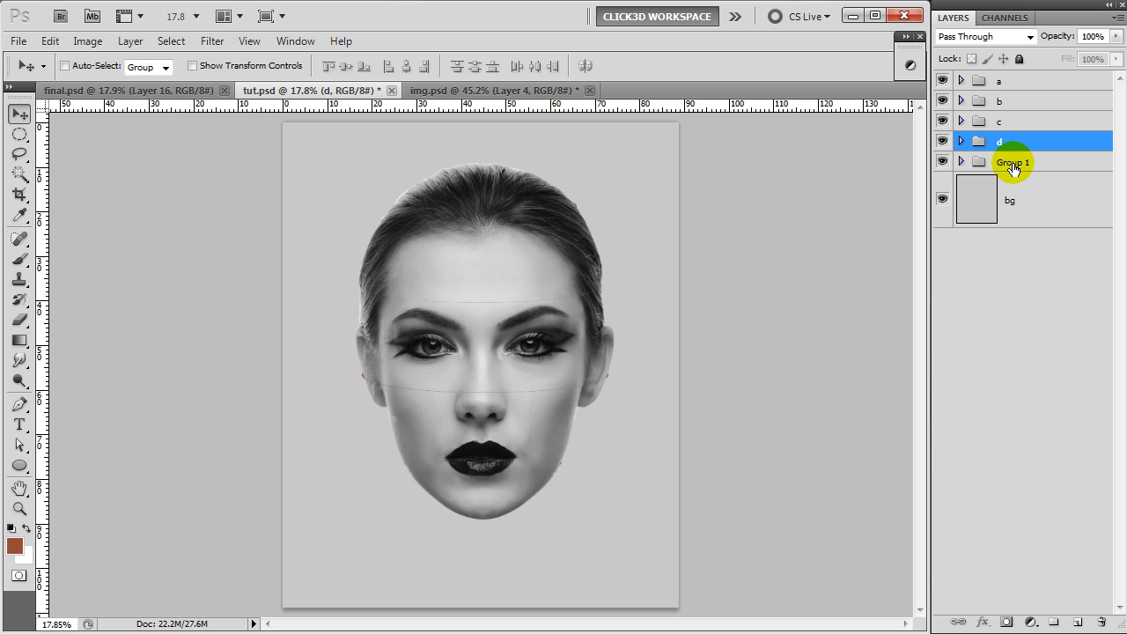
double_click(1014, 163)
text(e)
key(Return)
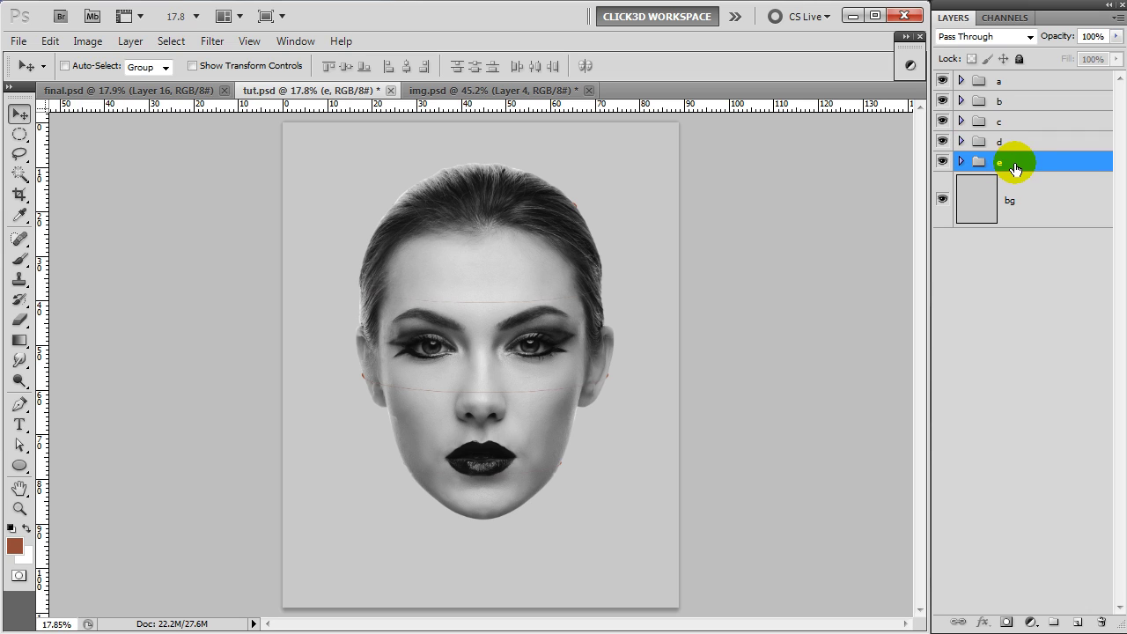
Step: Toggle groups b, c and d off and on to inspect each slice
click(944, 121)
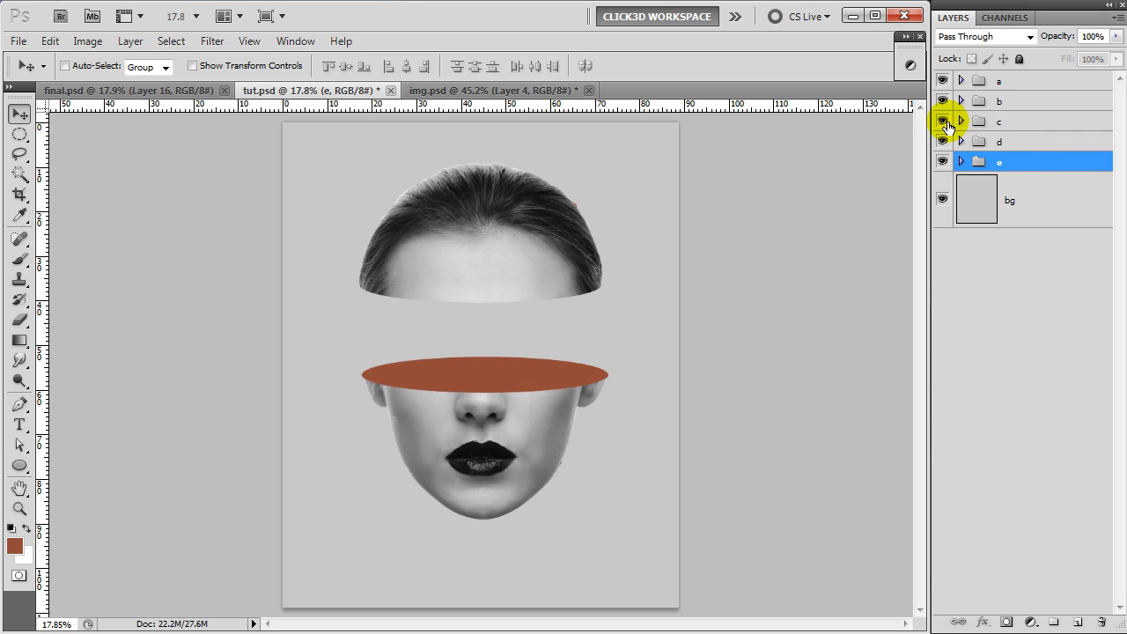
click(945, 123)
click(943, 100)
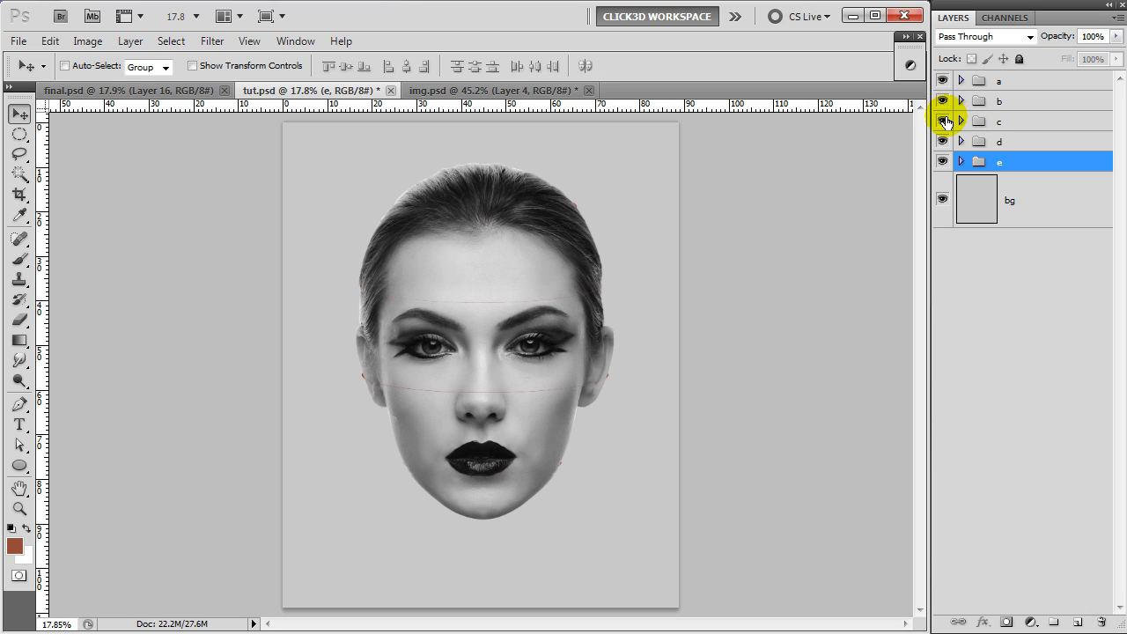
click(945, 125)
click(943, 121)
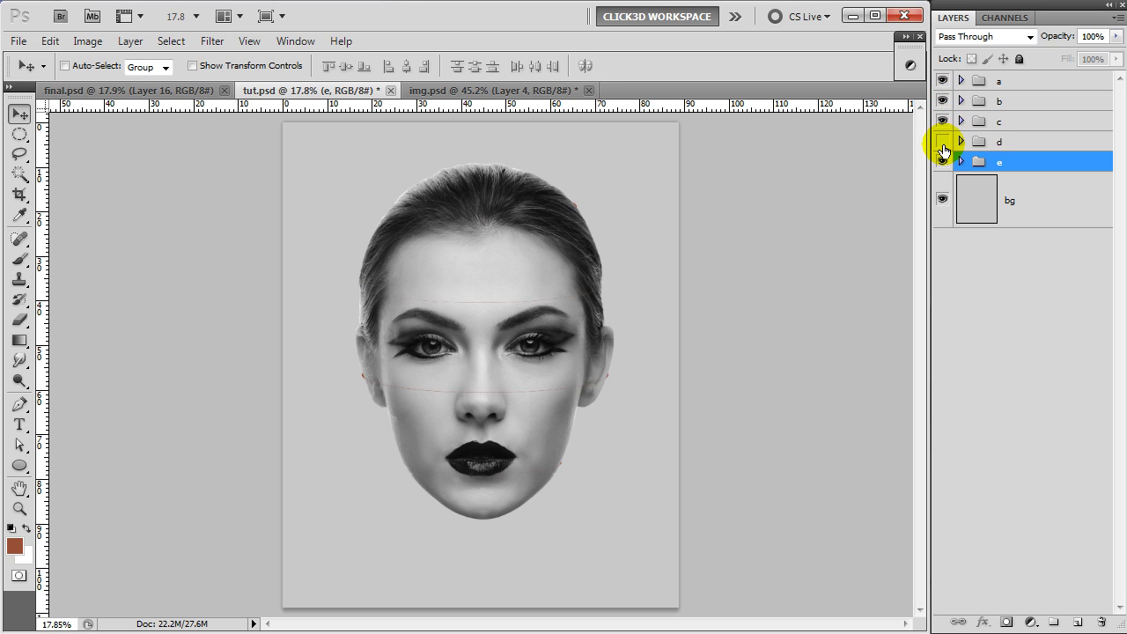
click(943, 144)
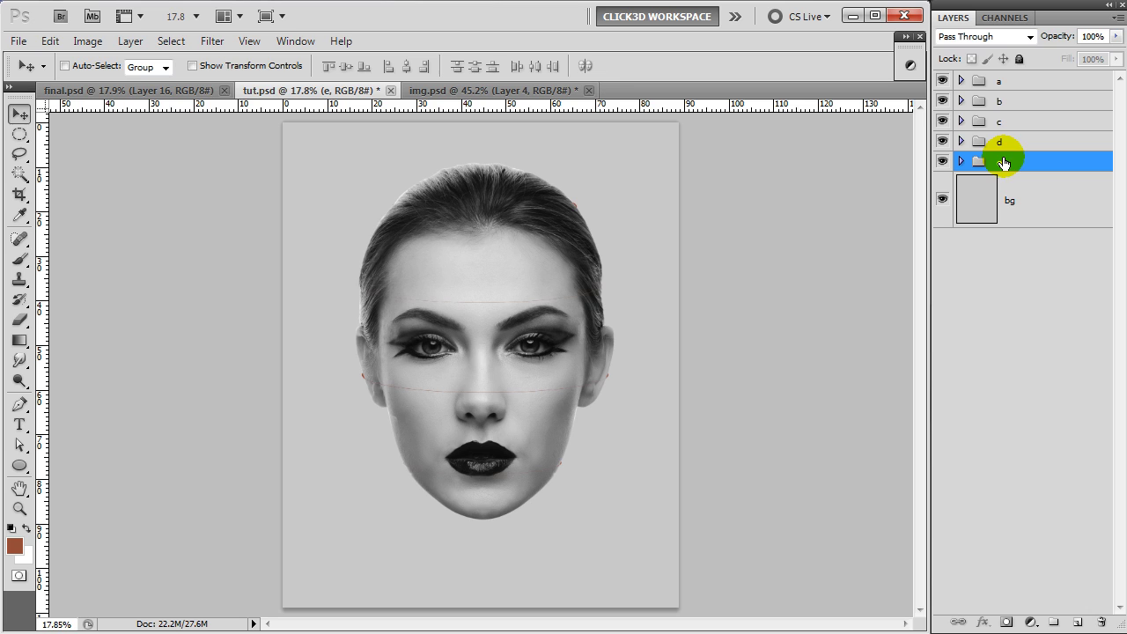
Step: Select groups a, c and e and shift the hair, eye and chin slices left
click(1001, 81)
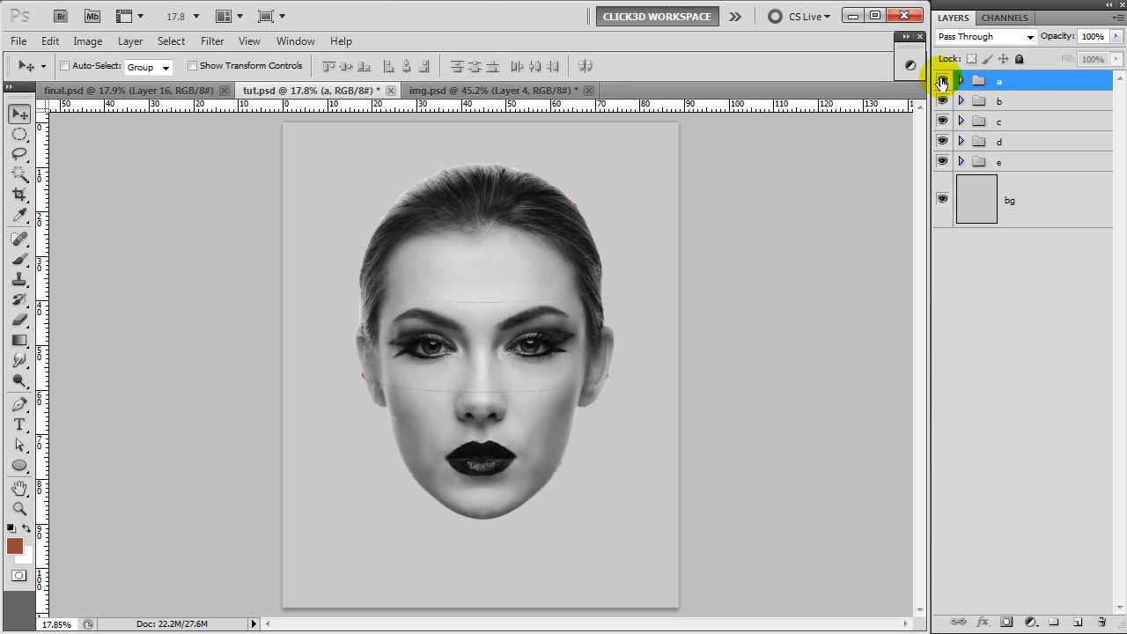
click(943, 81)
click(942, 81)
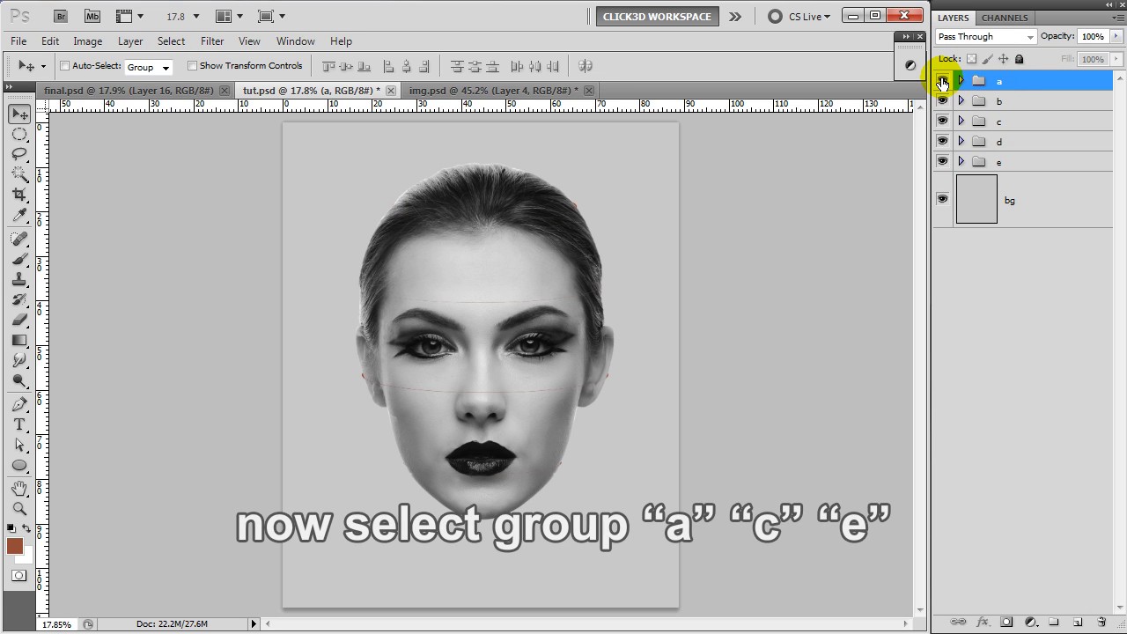
click(943, 122)
click(944, 122)
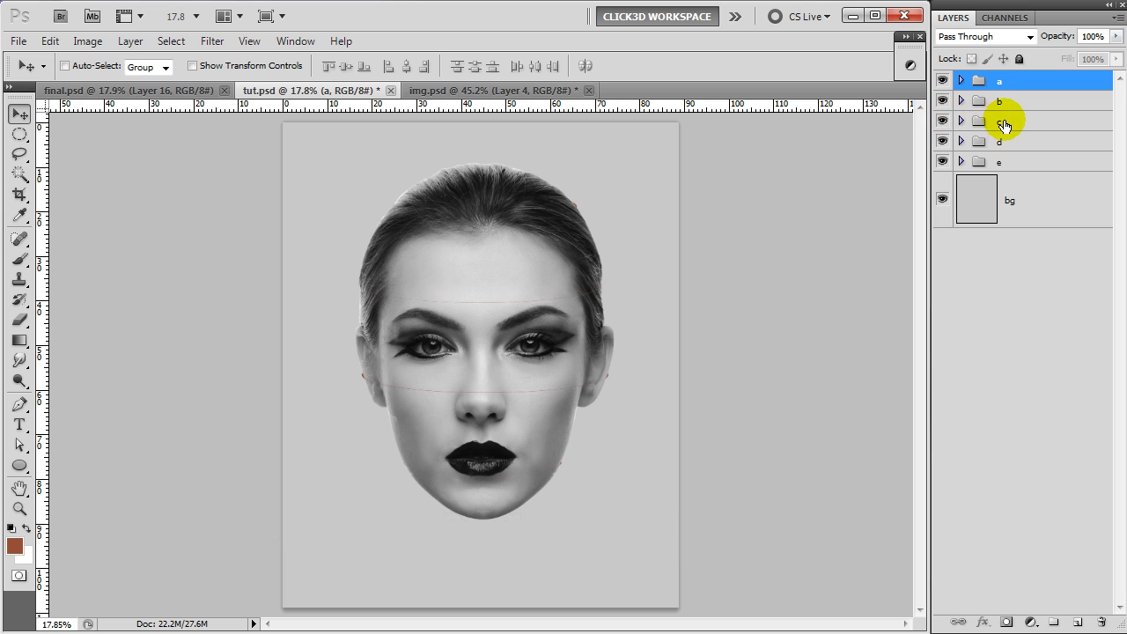
ctrl+click(1001, 122)
ctrl+click(1002, 162)
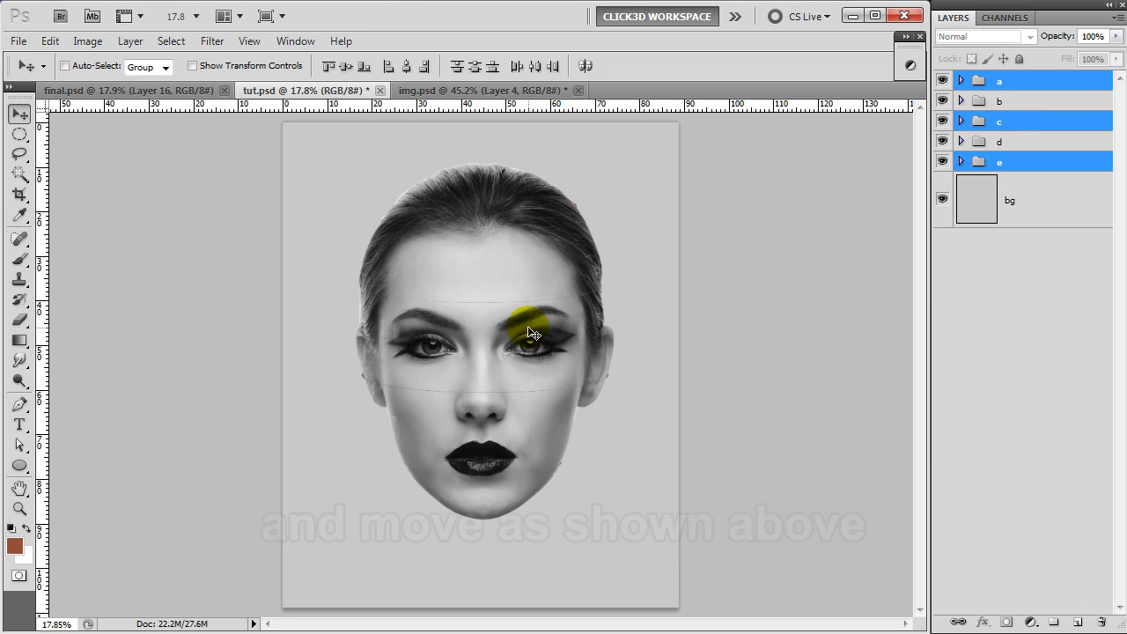
drag(532, 333, 499, 334)
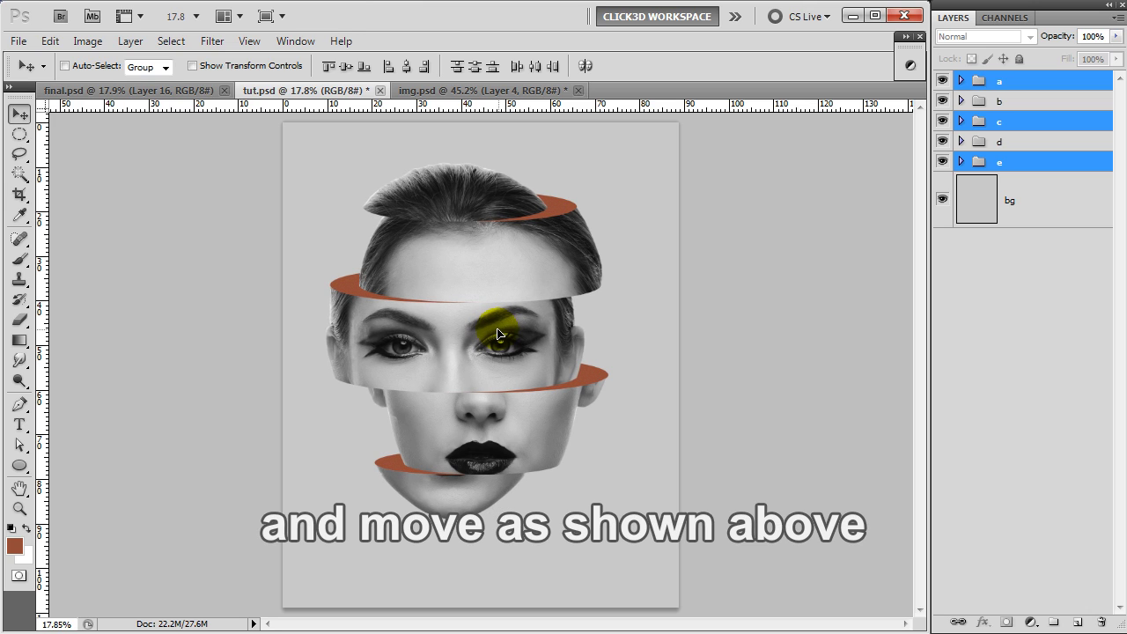
drag(499, 333, 496, 336)
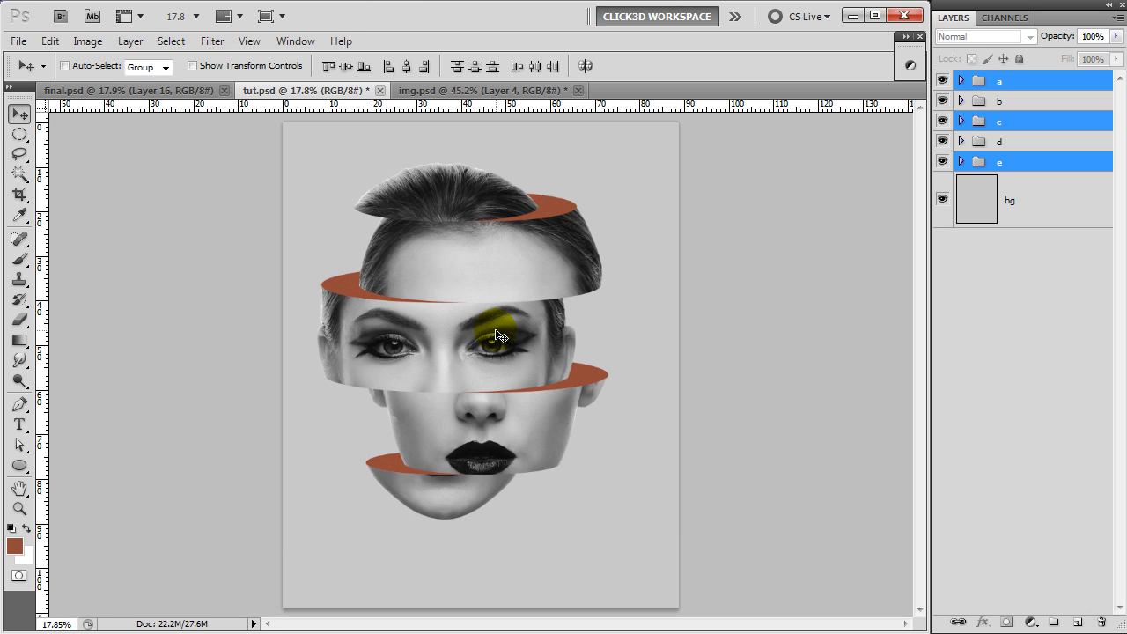
Step: Select all five slice groups and shift the whole sliced face slightly right
click(1002, 82)
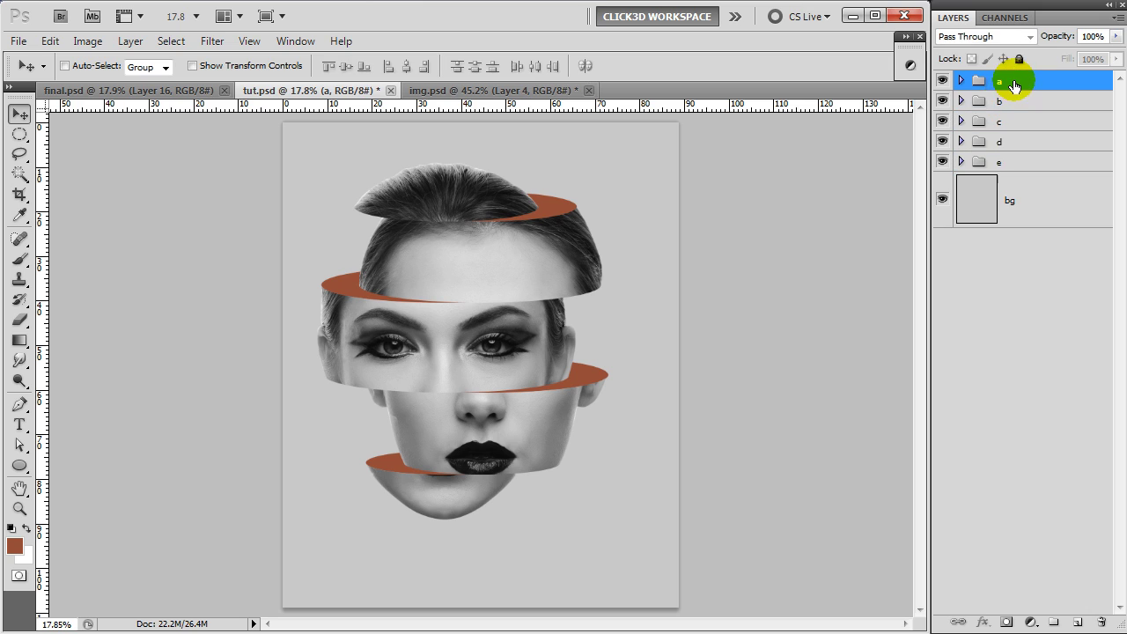
shift+click(1017, 168)
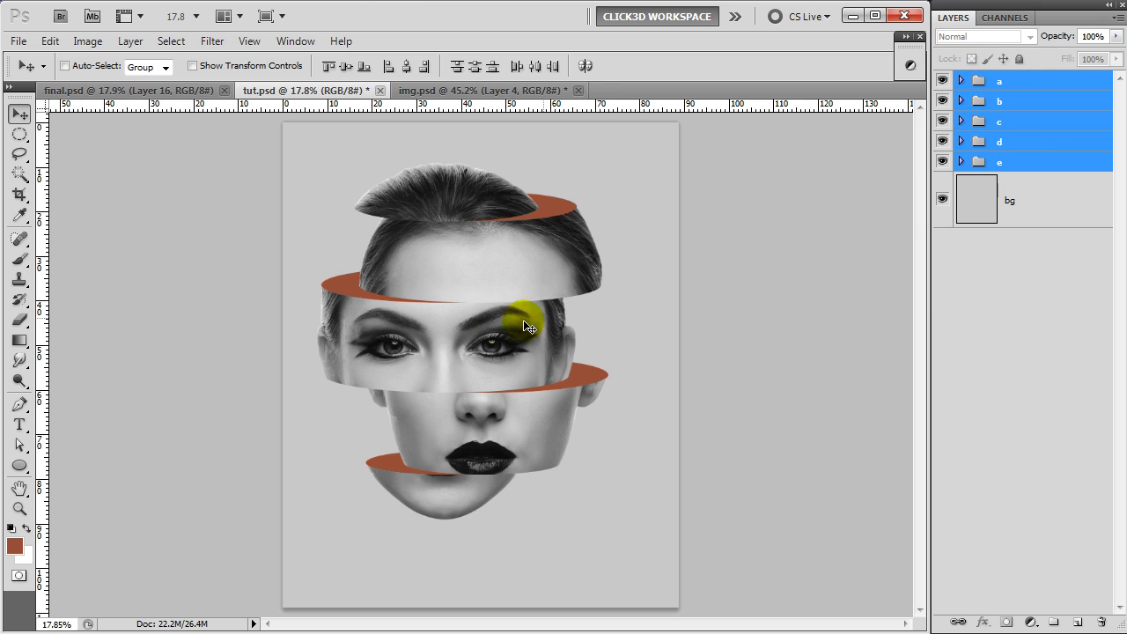
drag(491, 322, 517, 333)
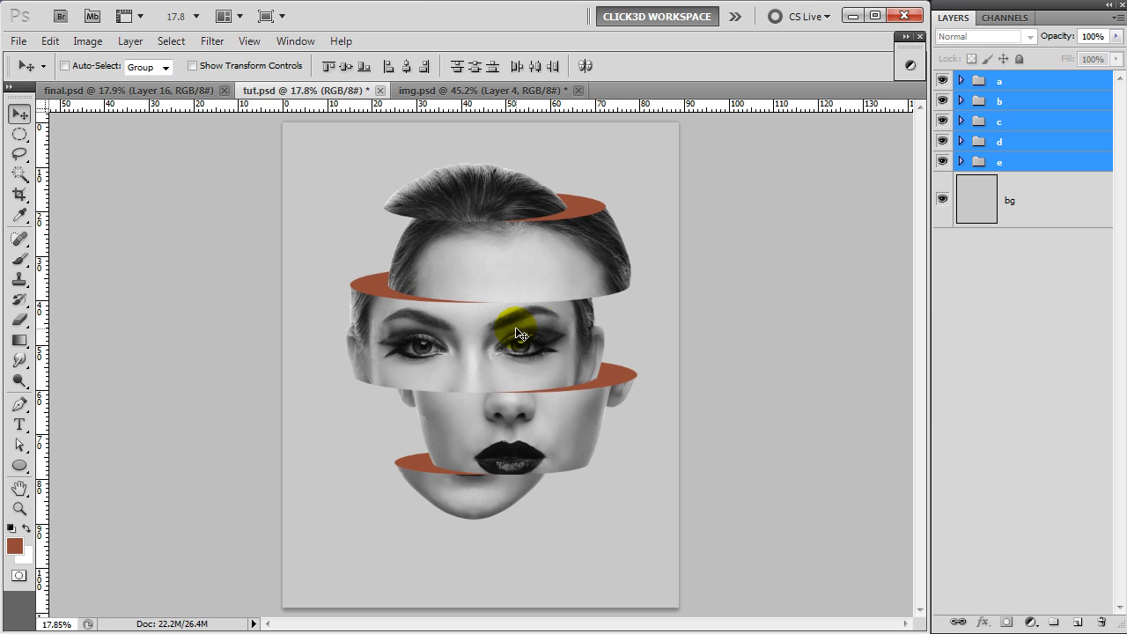
Step: Nudge the top hair slice up and the chin slice down with Shift+arrow keys
click(1013, 81)
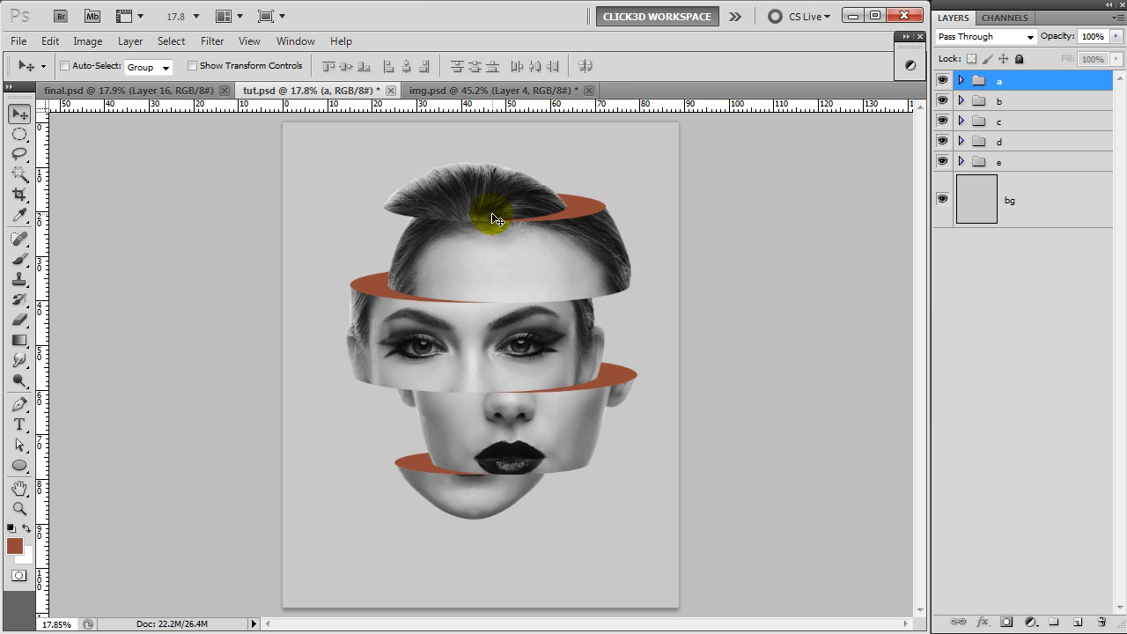
drag(487, 220, 564, 215)
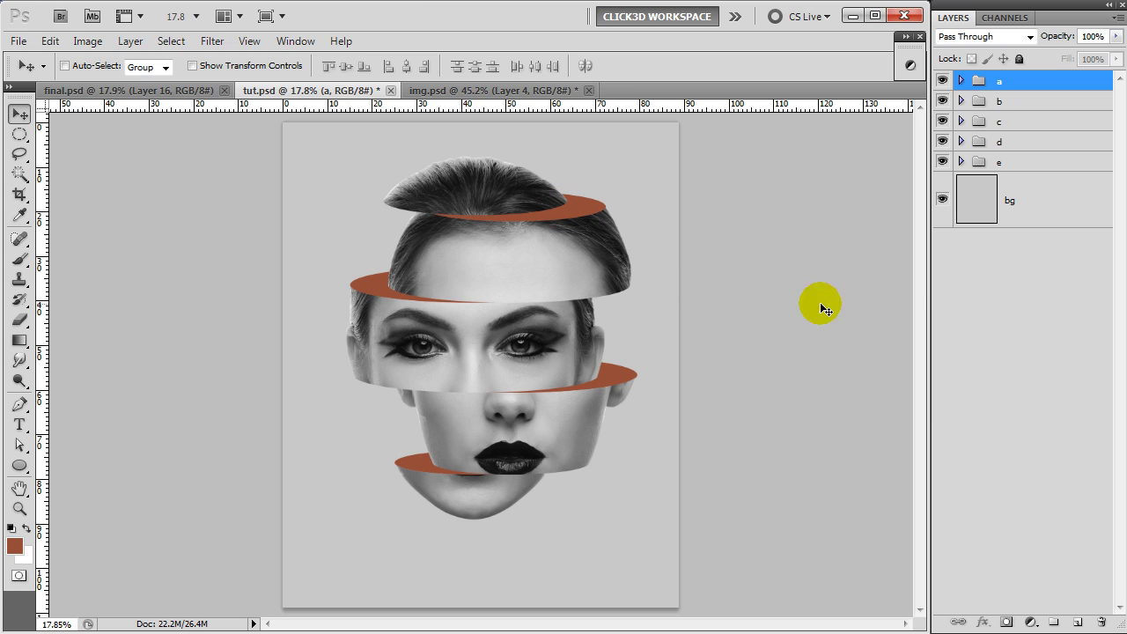
click(1001, 164)
key(shift+Down)
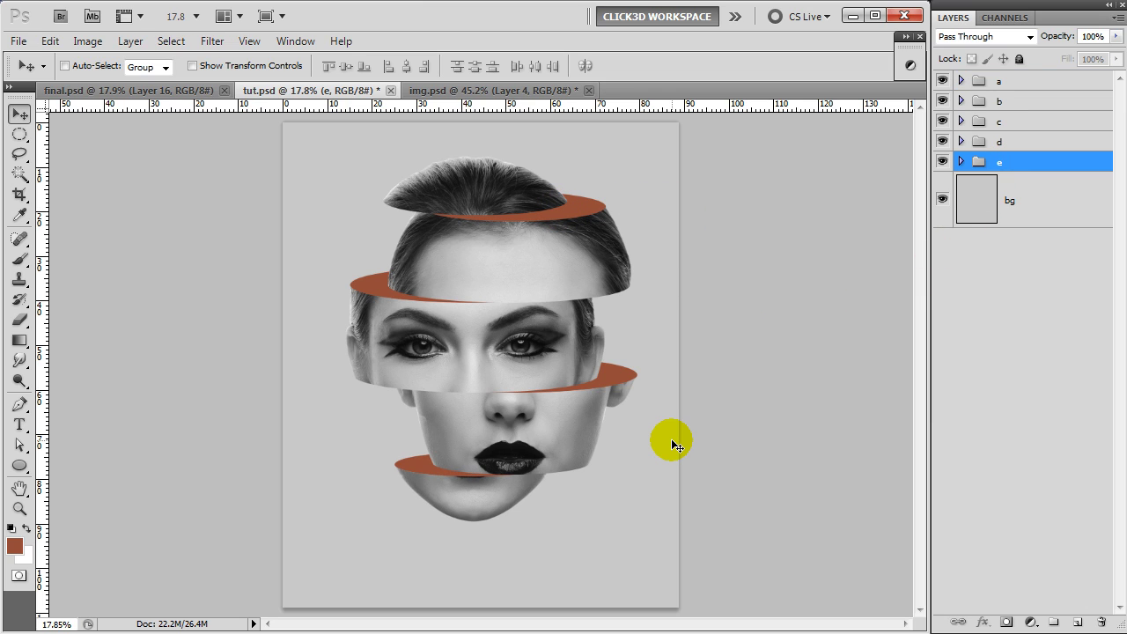
key(shift+Down)
key(shift+Down)
key(shift+Down)
key(shift+Up)
key(shift+Down)
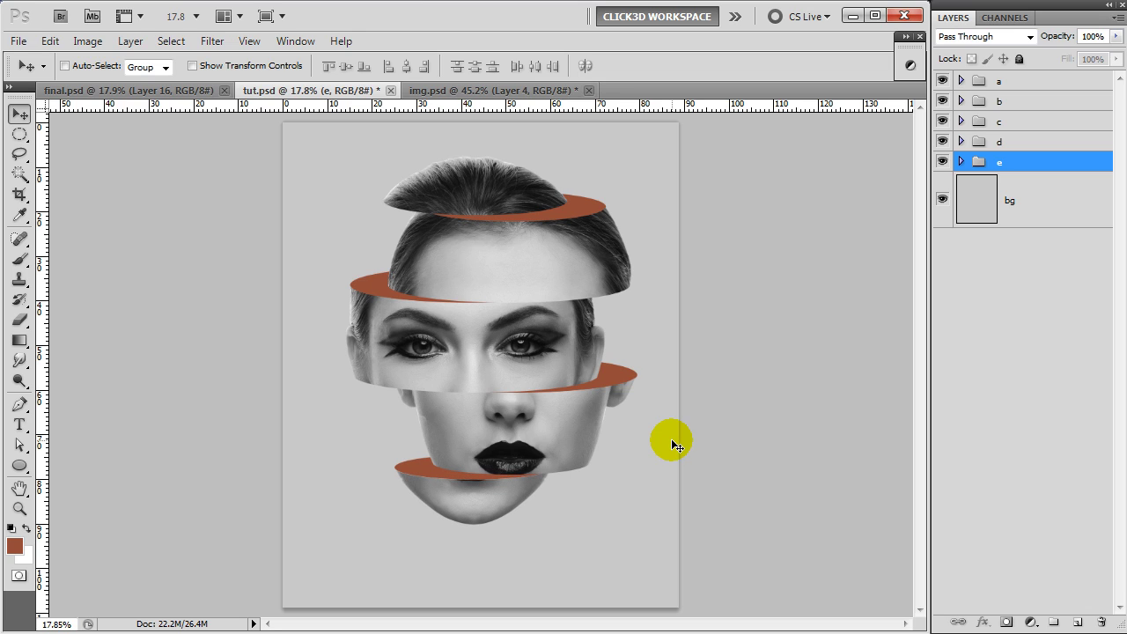
Step: Recolour group c's ellipse back from orange to blue
click(961, 122)
double_click(1003, 215)
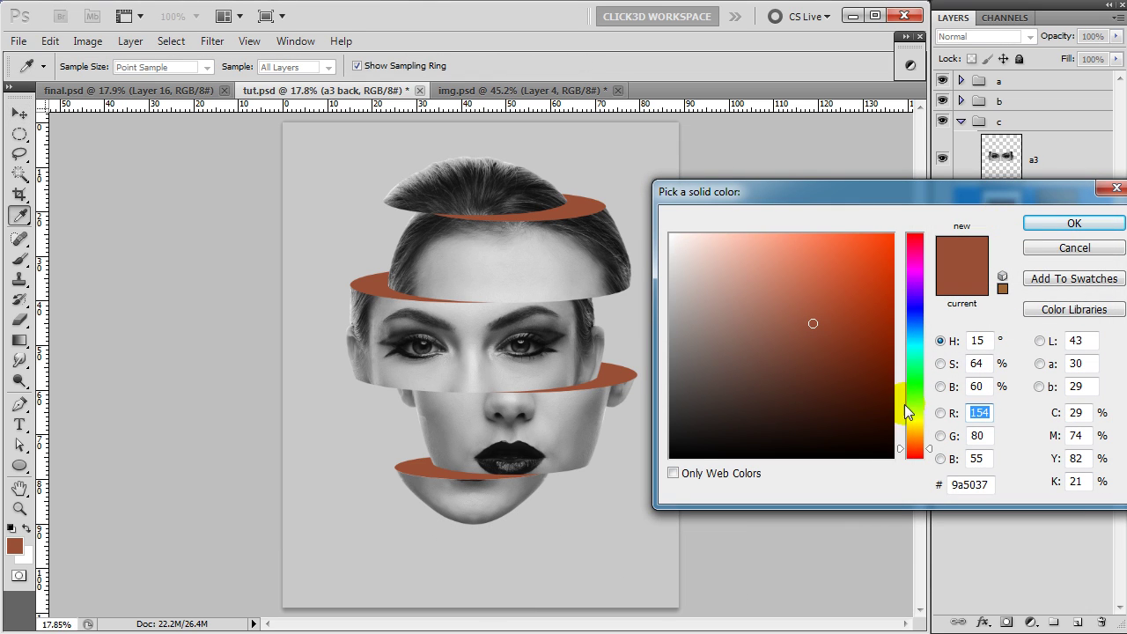
drag(919, 433, 918, 333)
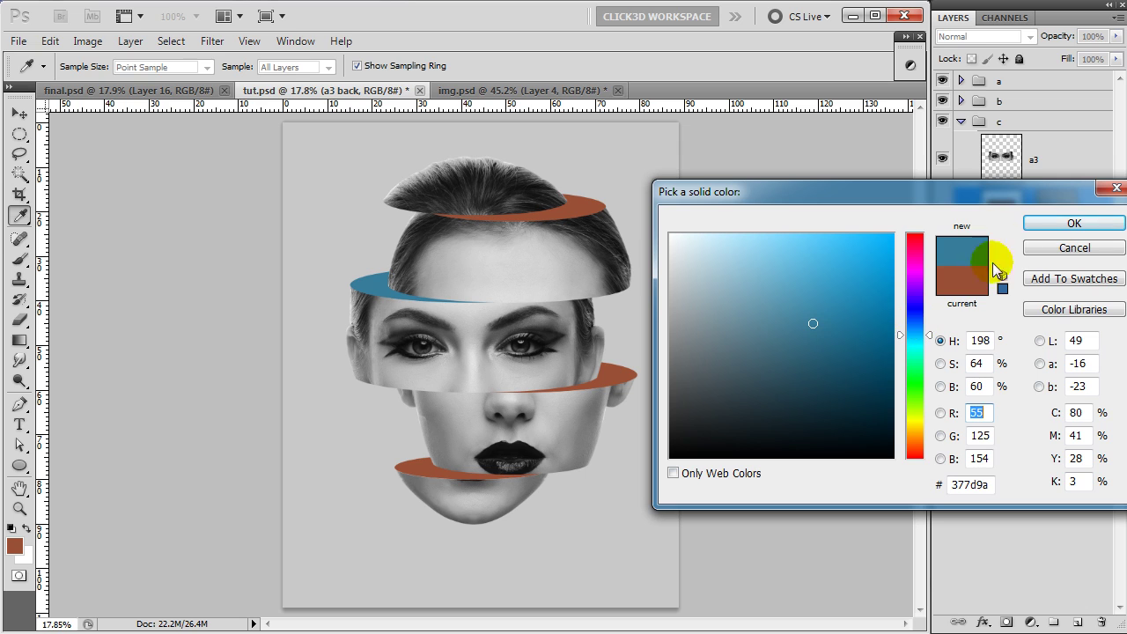
click(1074, 224)
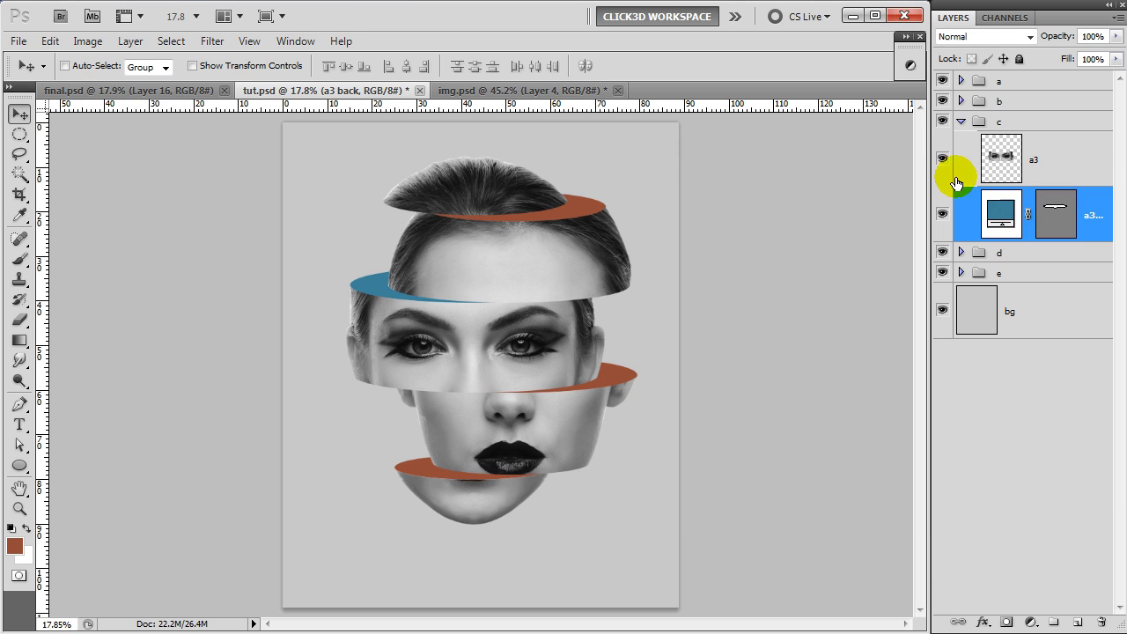
click(962, 123)
Step: Recolour group d's fill to mustard yellow (9a8d37)
click(962, 143)
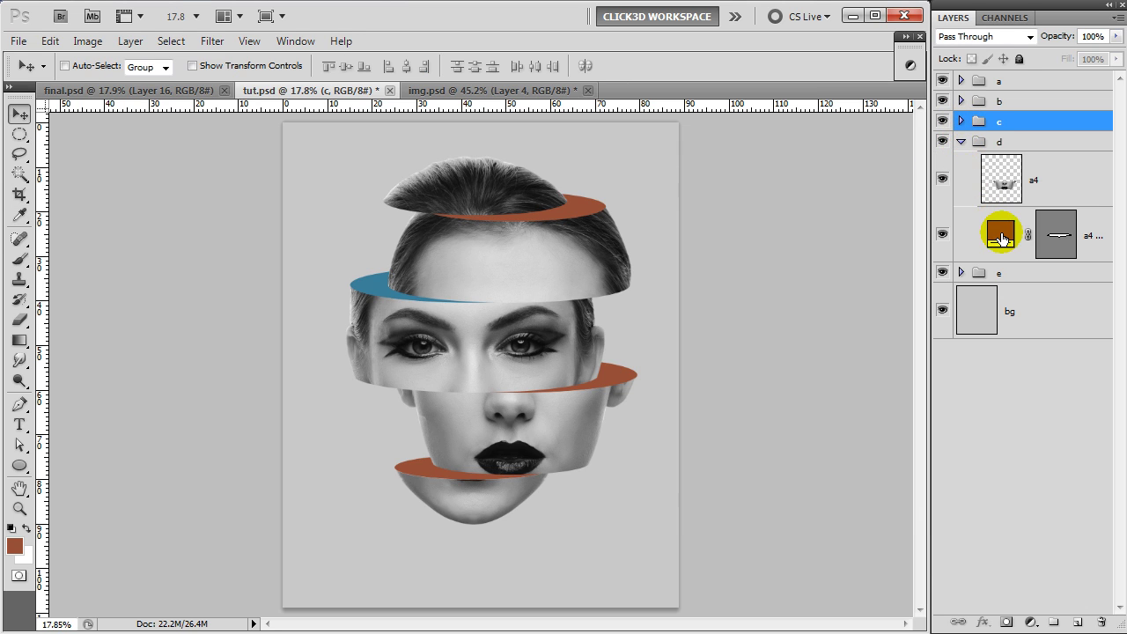
double_click(1003, 235)
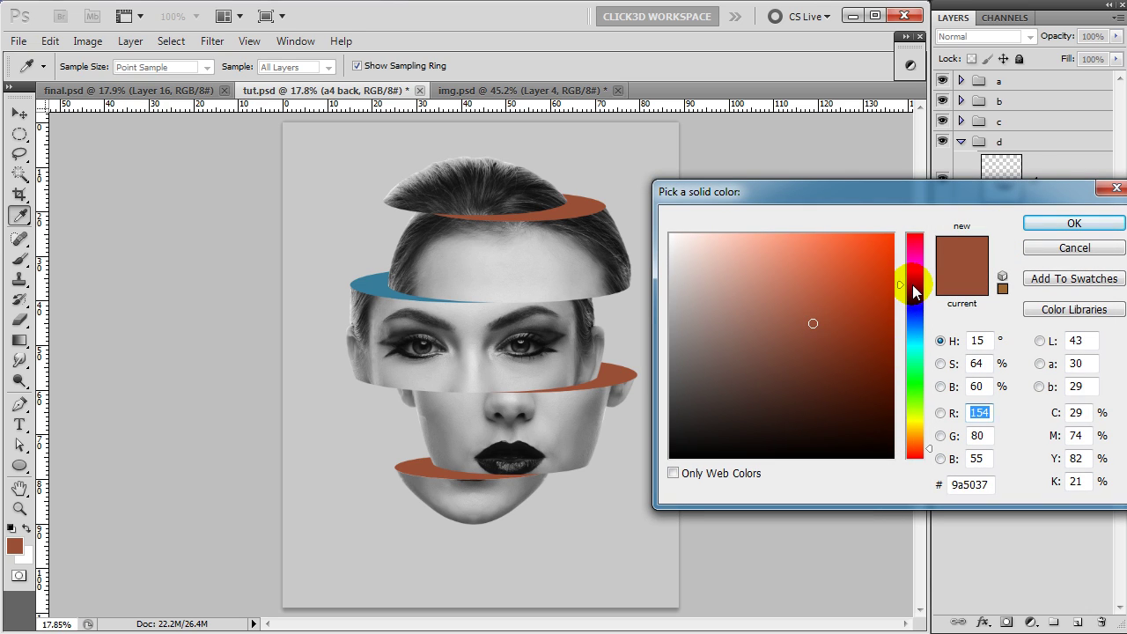
click(916, 285)
drag(916, 277, 912, 435)
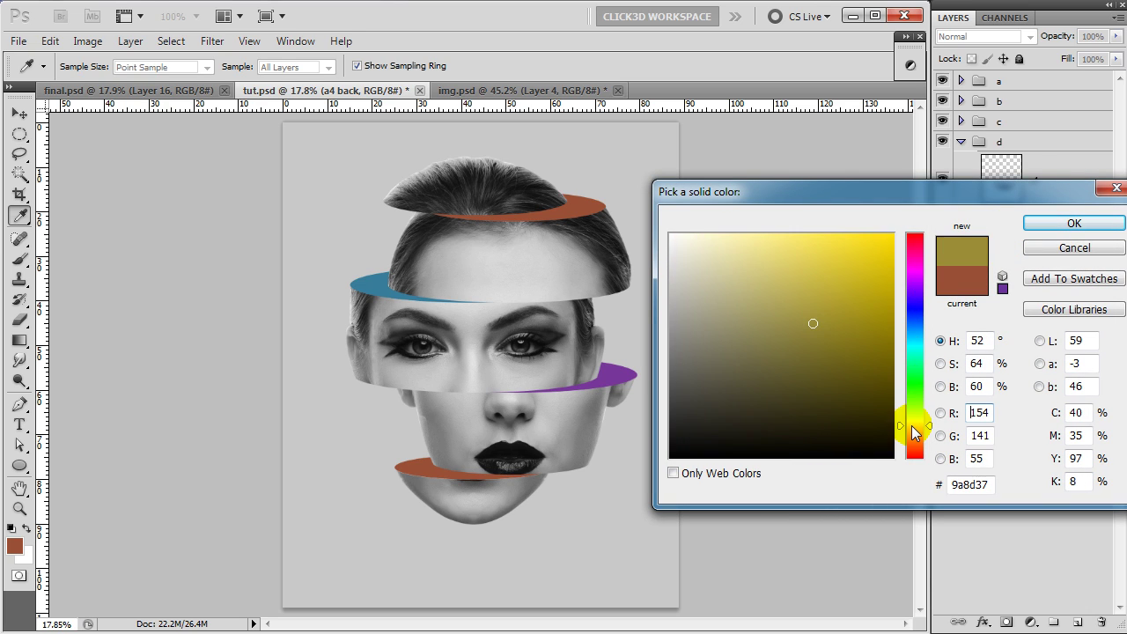
drag(916, 433, 914, 424)
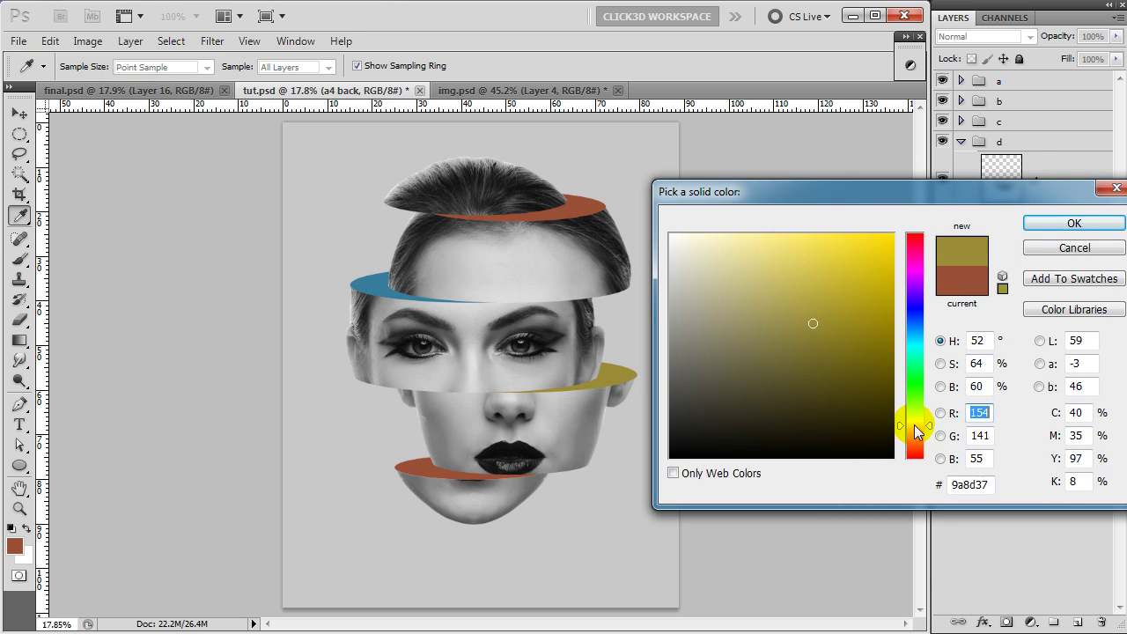
click(1035, 225)
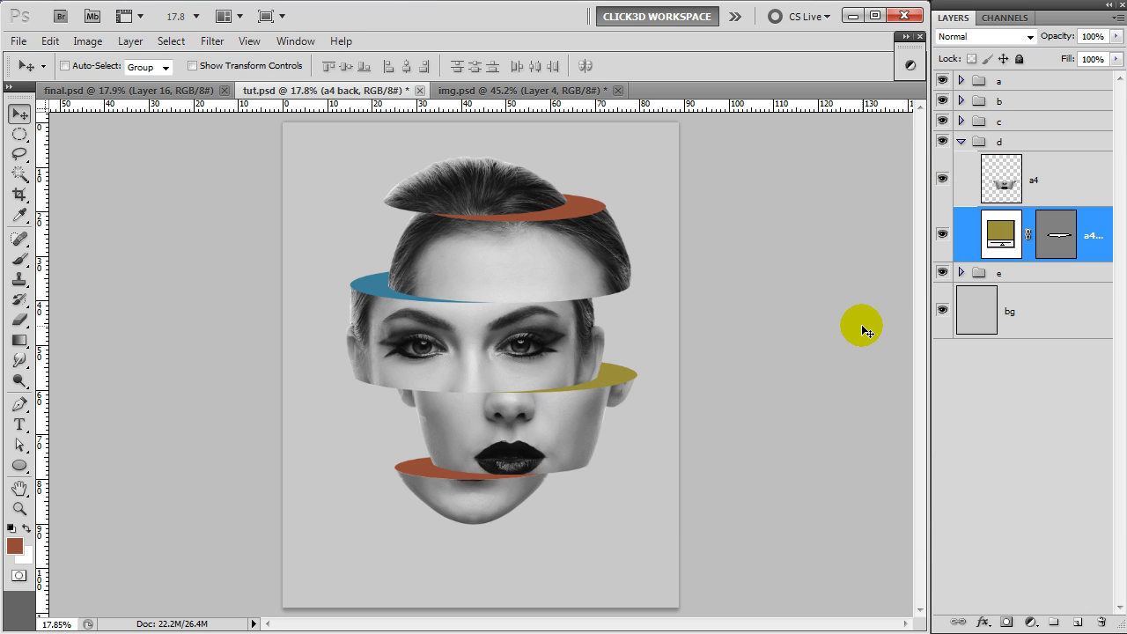
click(960, 143)
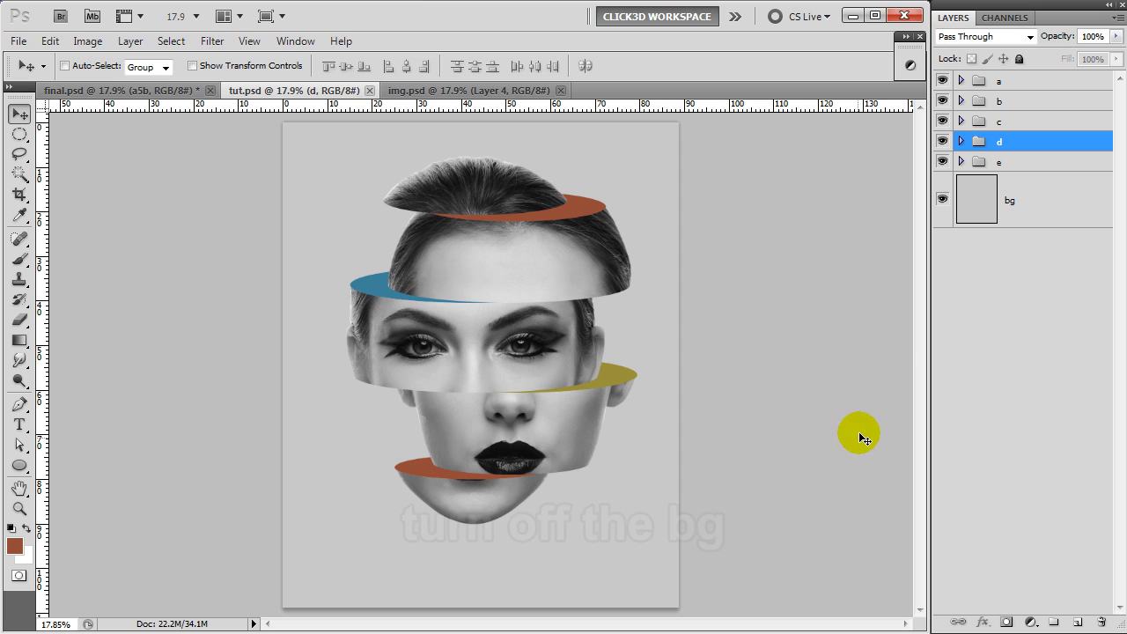
Step: Hide bg, stamp all visible slices into a layer named 'face mask', then hide it
click(943, 205)
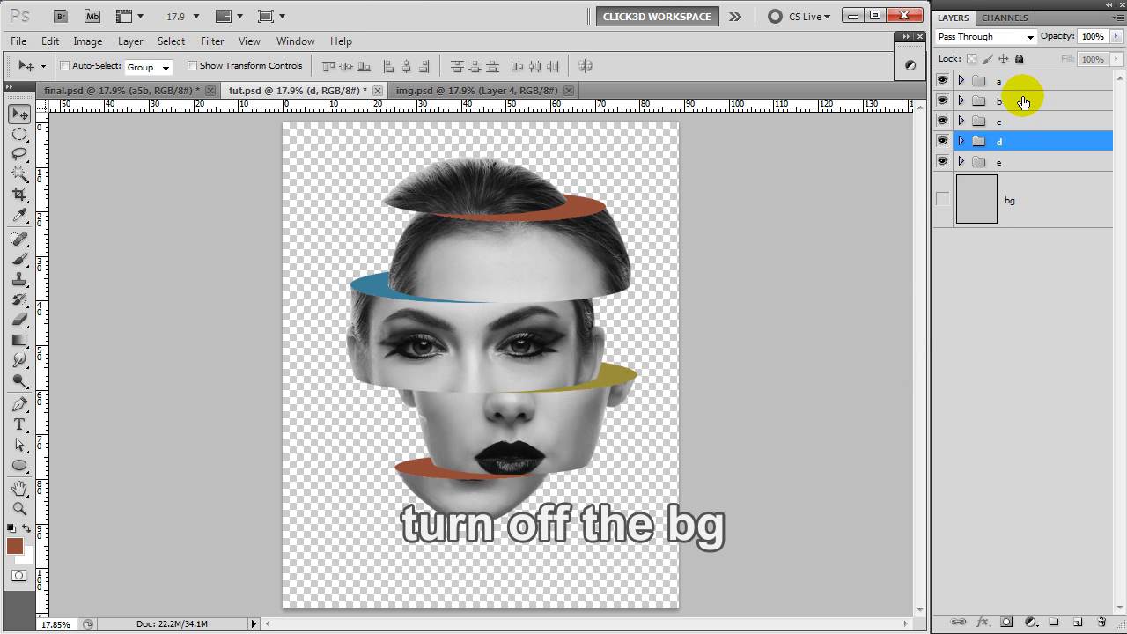
click(1021, 84)
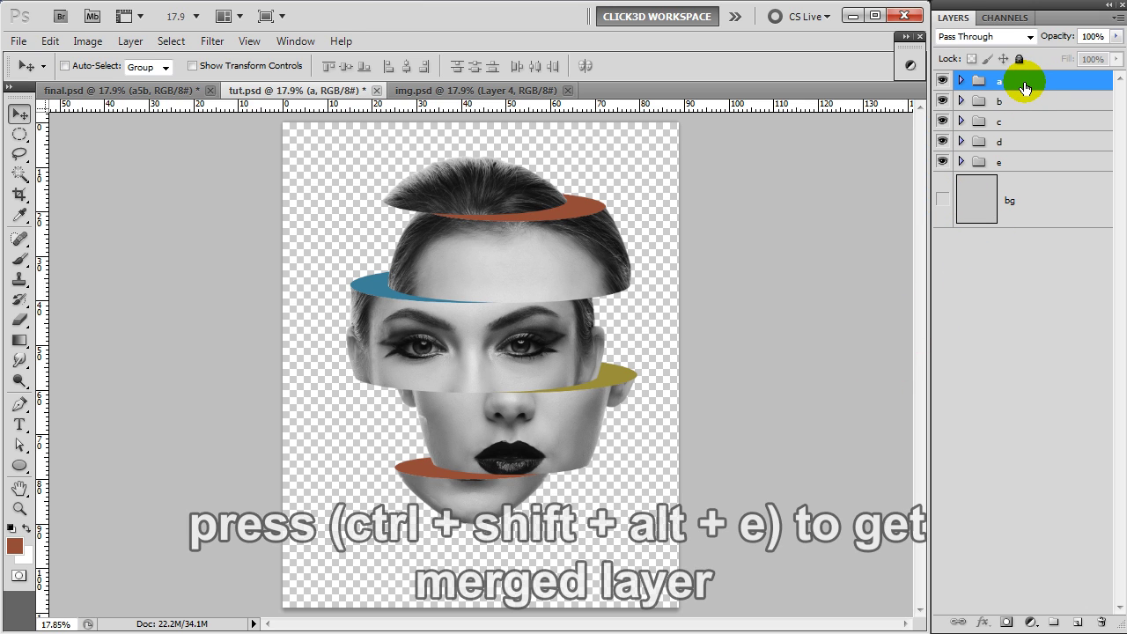
key(ctrl+shift+alt+e)
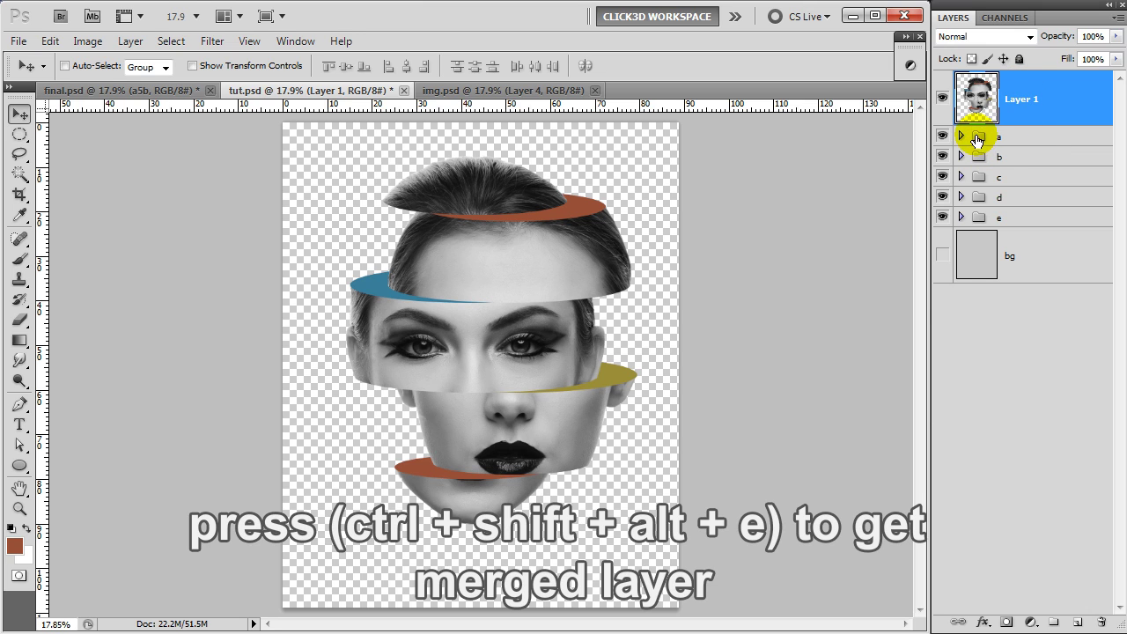
alt+click(943, 102)
double_click(1022, 99)
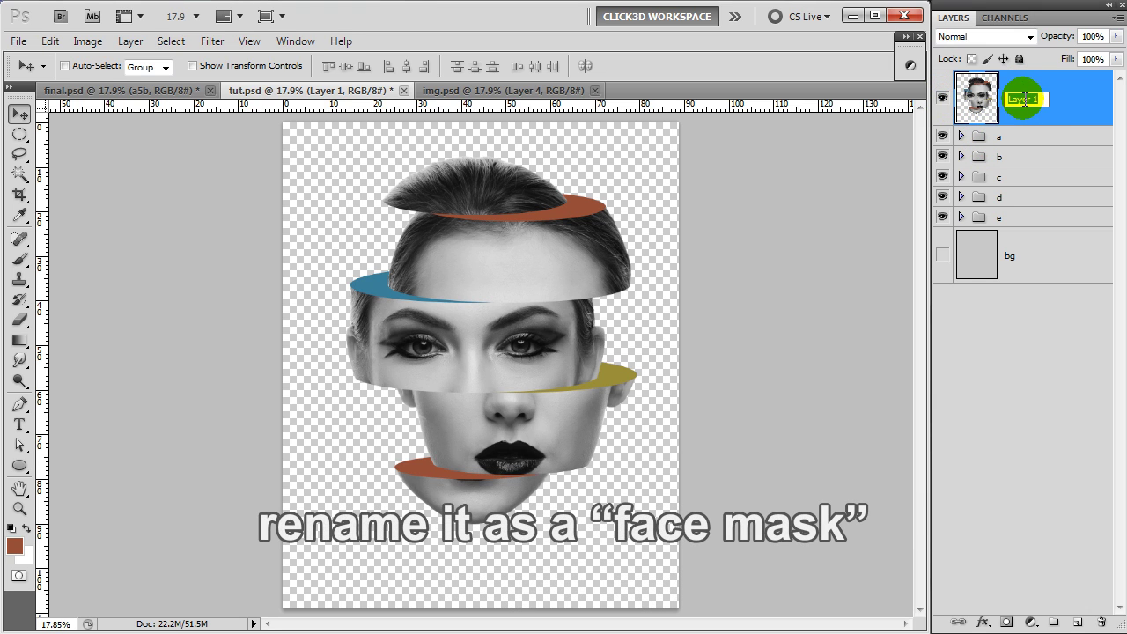
text(face mask)
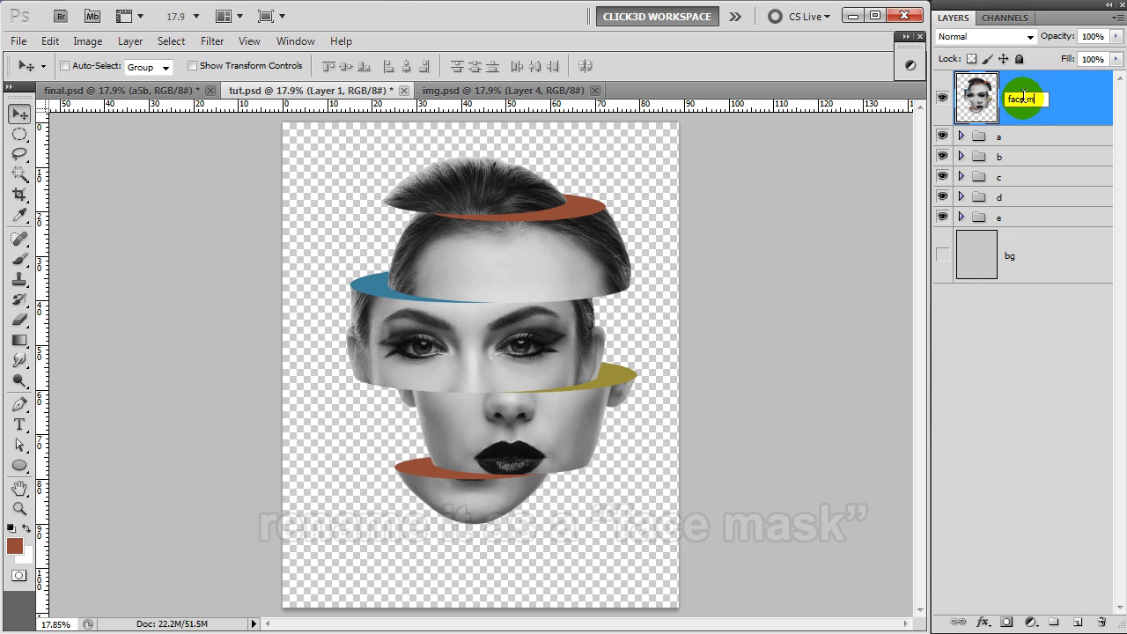
key(Return)
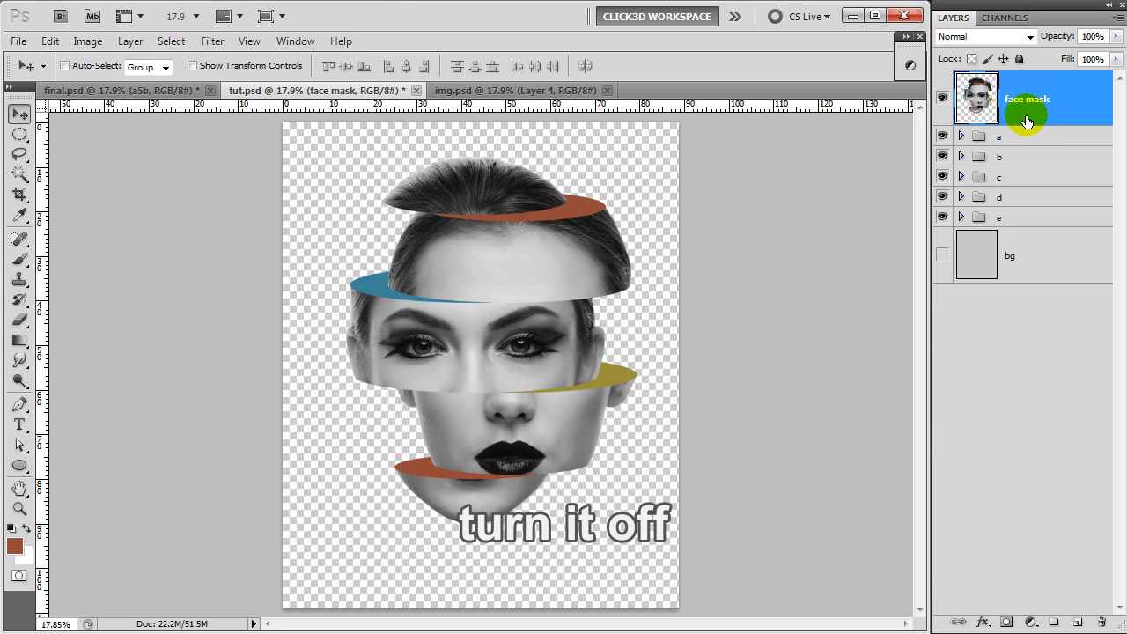
click(944, 100)
Step: Isolate group b, stamp it into a merged layer named 'b mask', and hide it
click(1035, 141)
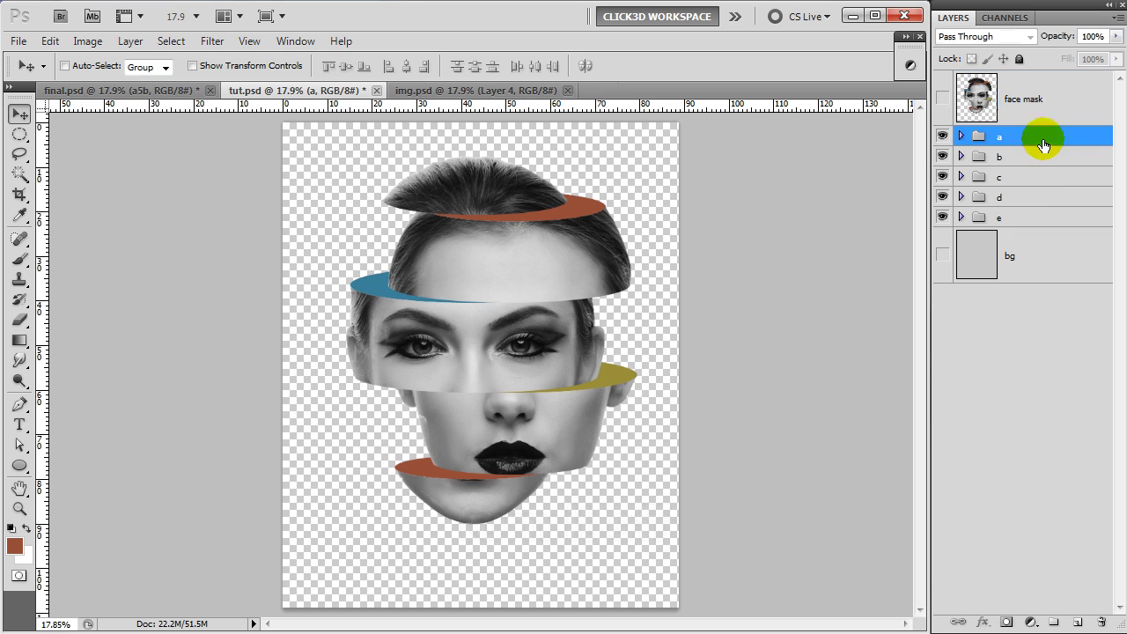
alt+click(944, 139)
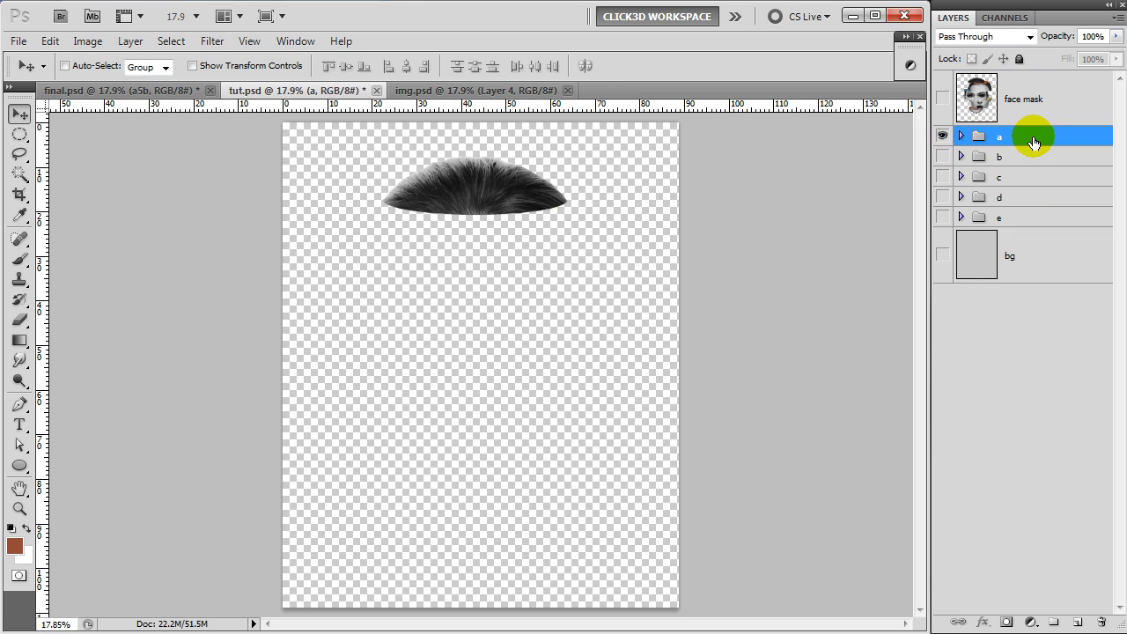
alt+click(943, 136)
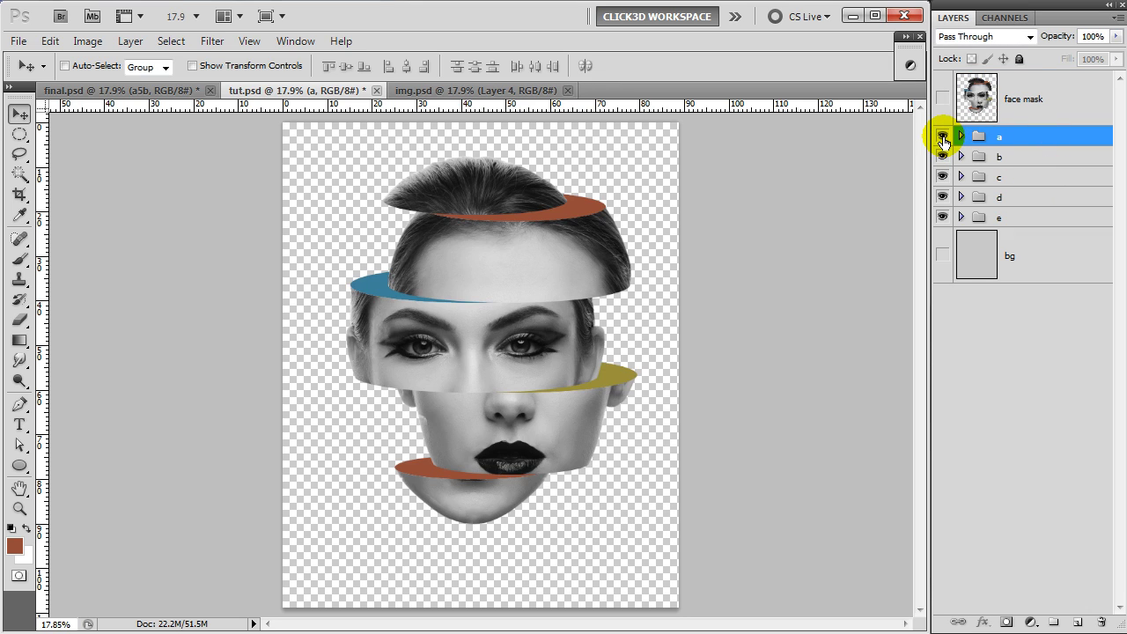
alt+click(943, 136)
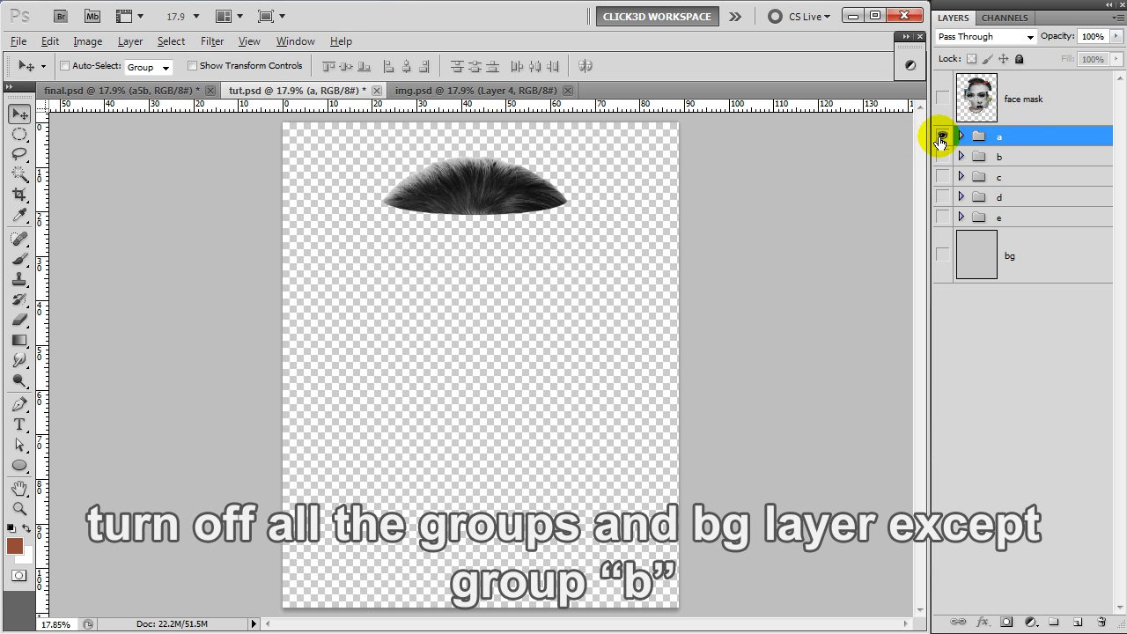
alt+click(944, 137)
alt+click(943, 159)
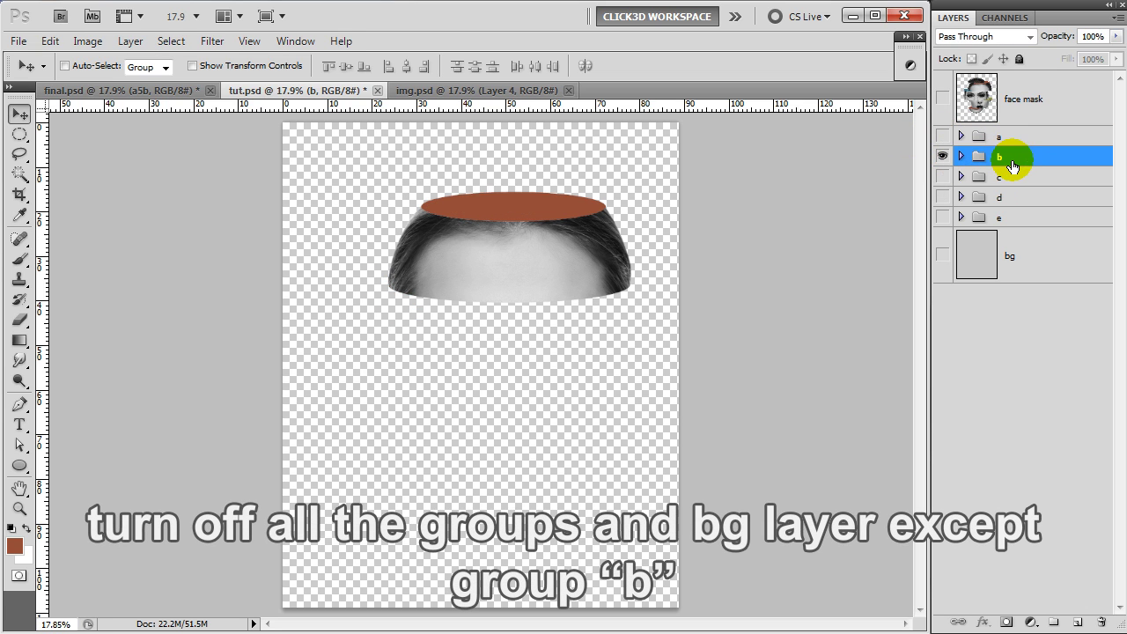
click(1011, 164)
key(ctrl+shift+alt+e)
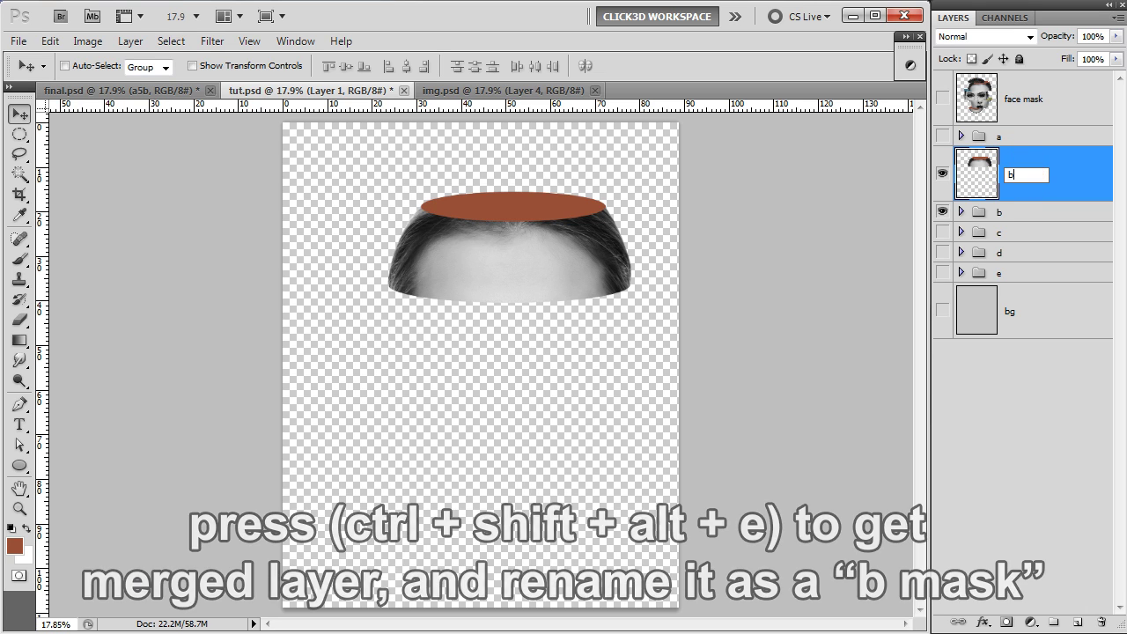
text(b mask)
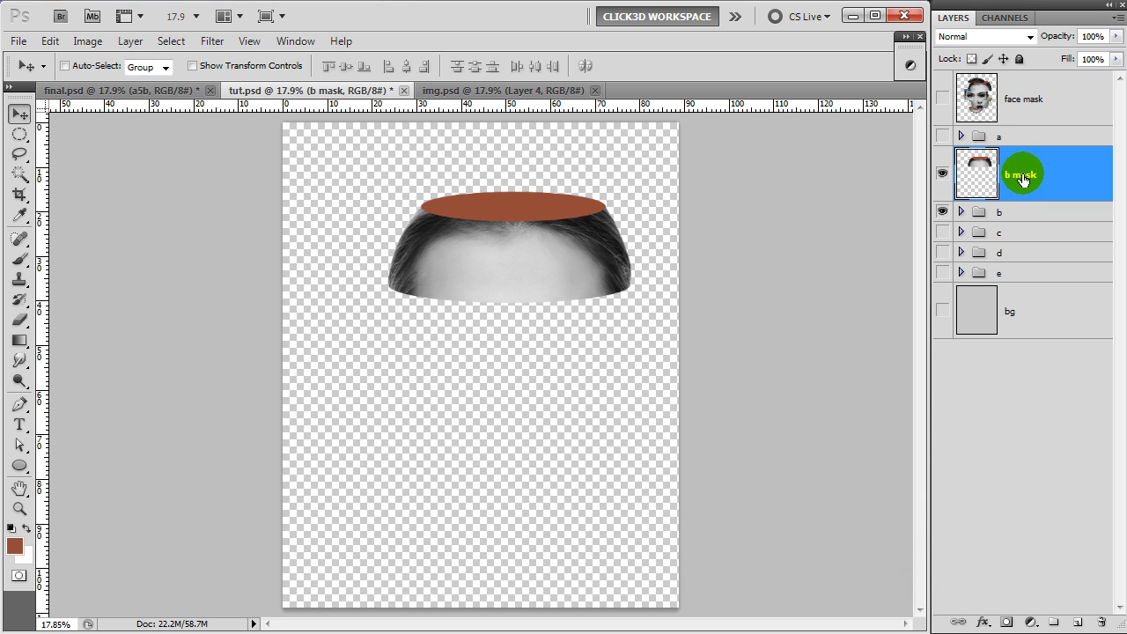
drag(942, 176, 940, 248)
Step: Stamp group c alone into a merged layer named 'c mask', hide it, and show group d
click(940, 234)
click(1013, 233)
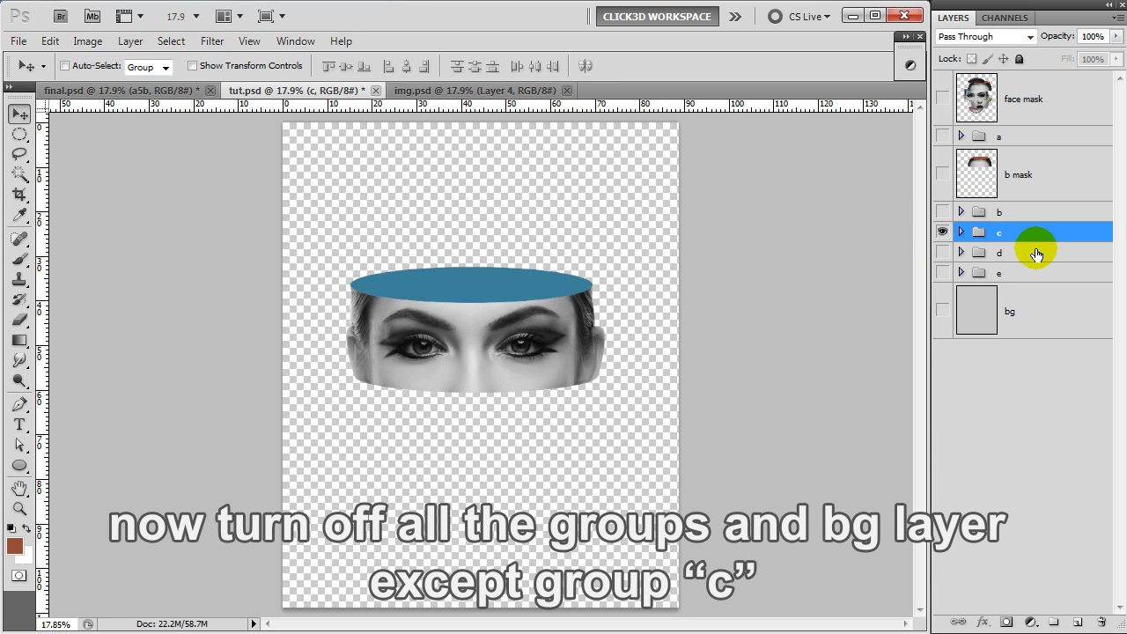
key(ctrl+shift+alt+e)
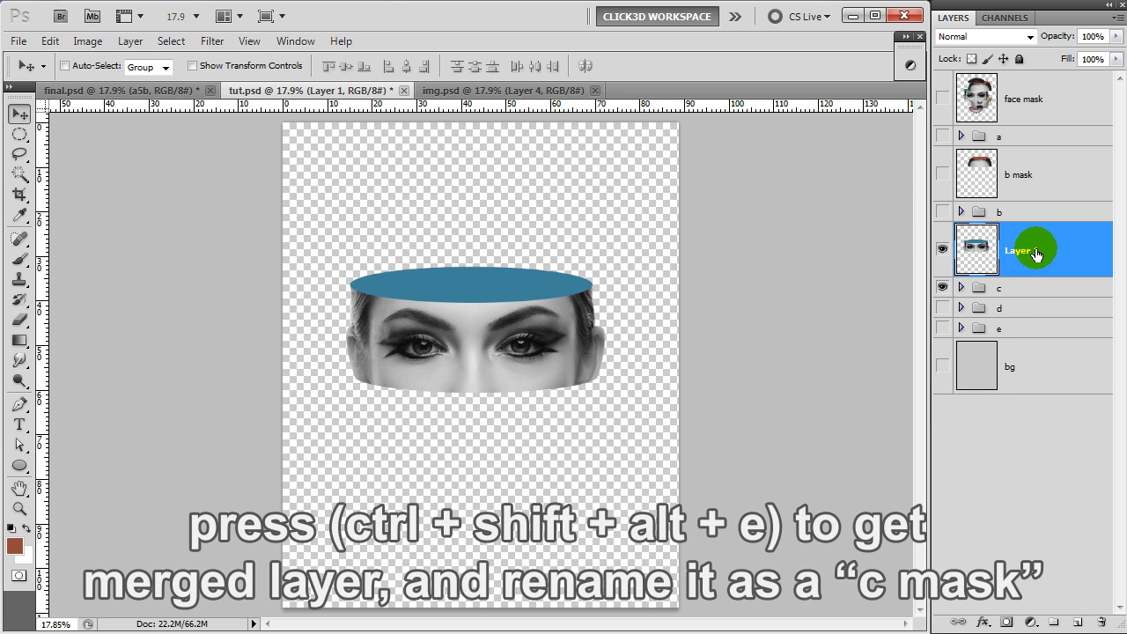
text(c mask)
key(Return)
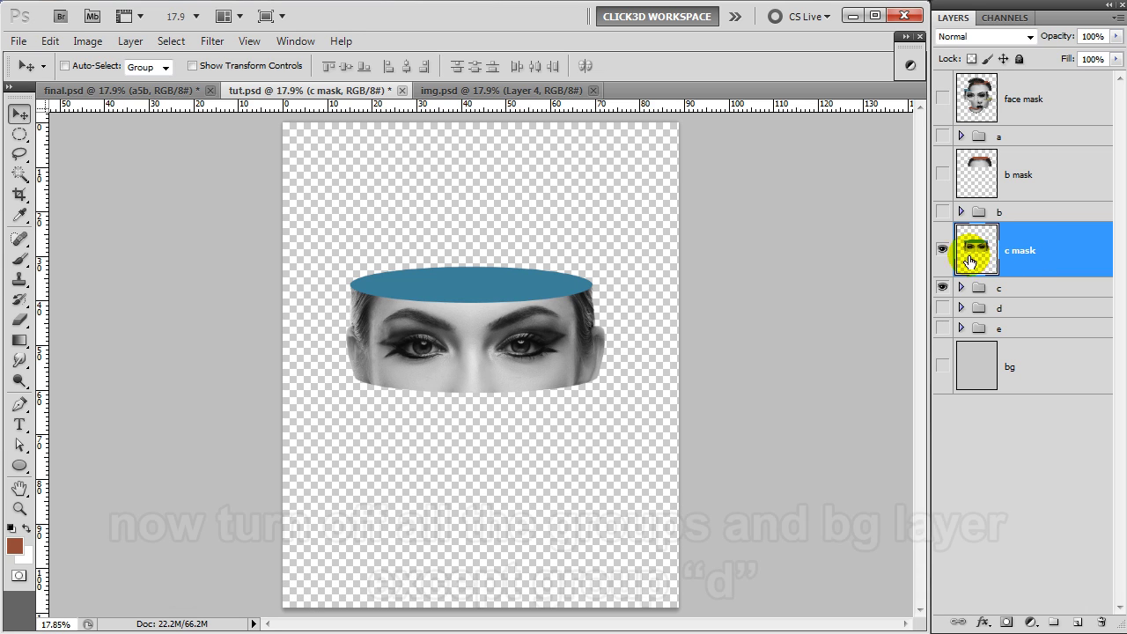
click(942, 250)
click(943, 287)
click(943, 307)
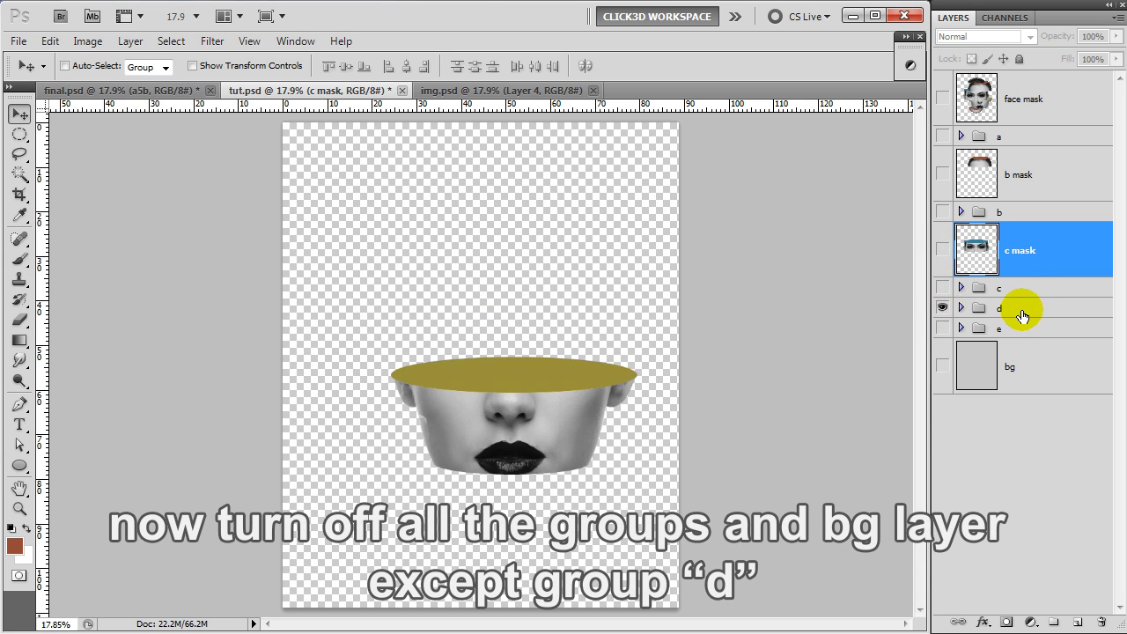
Step: Stamp group d into a merged layer named 'd mask', then hide it and group d
click(1022, 314)
key(ctrl+shift+alt+e)
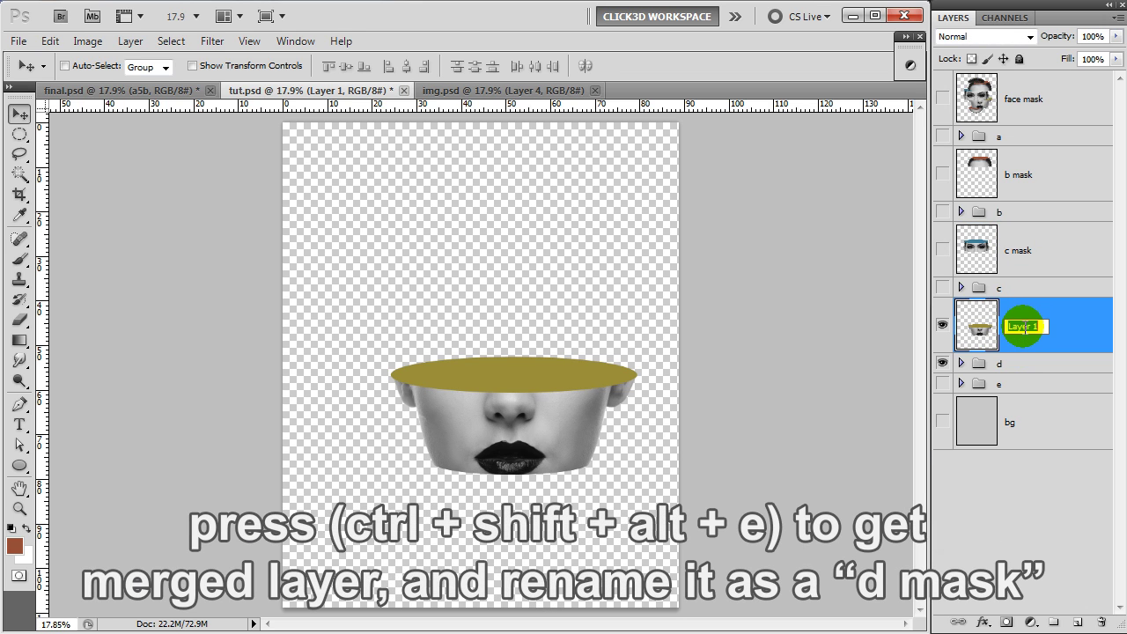
text(d mask)
click(1025, 324)
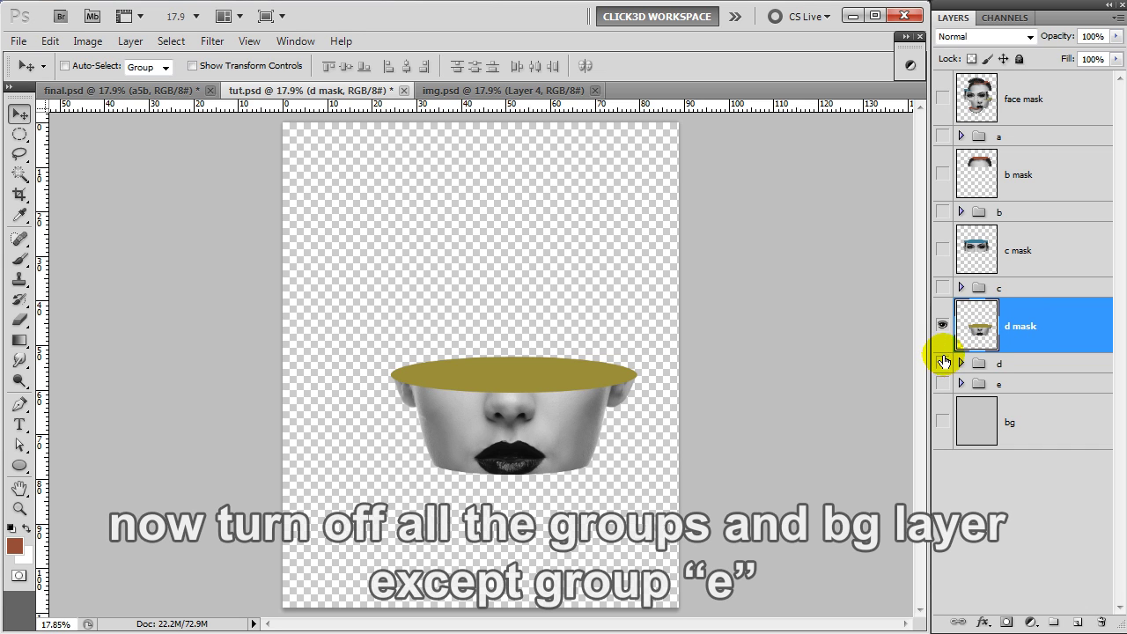
drag(942, 324, 953, 390)
Step: Stamp group e into a merged layer named 'e mask' and hide it
click(943, 386)
click(1032, 388)
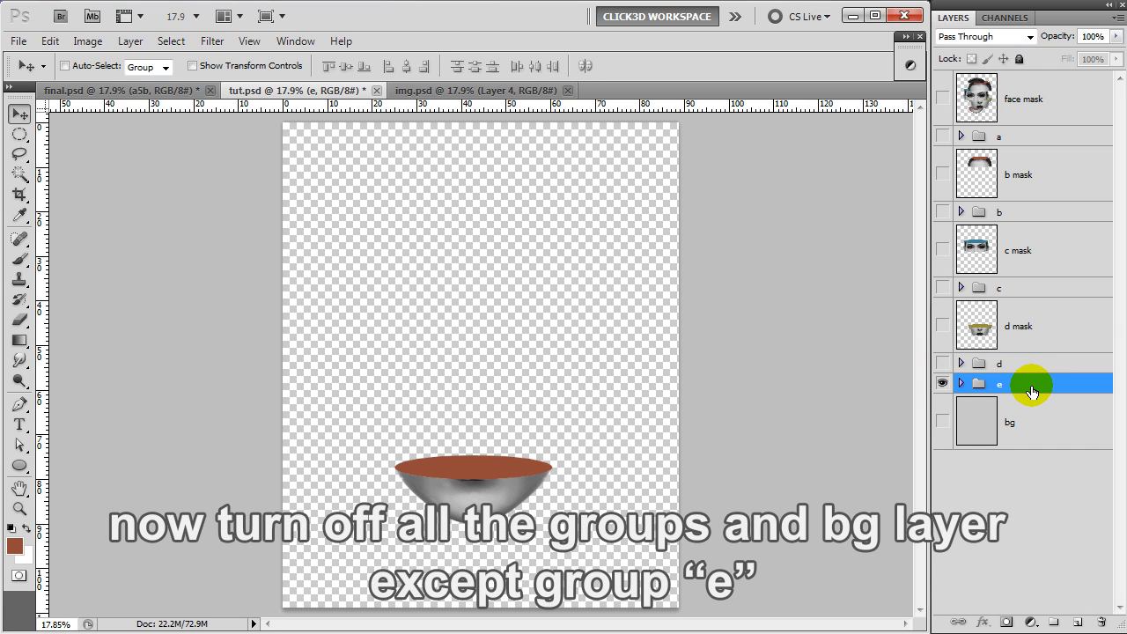
key(ctrl+shift+alt+e)
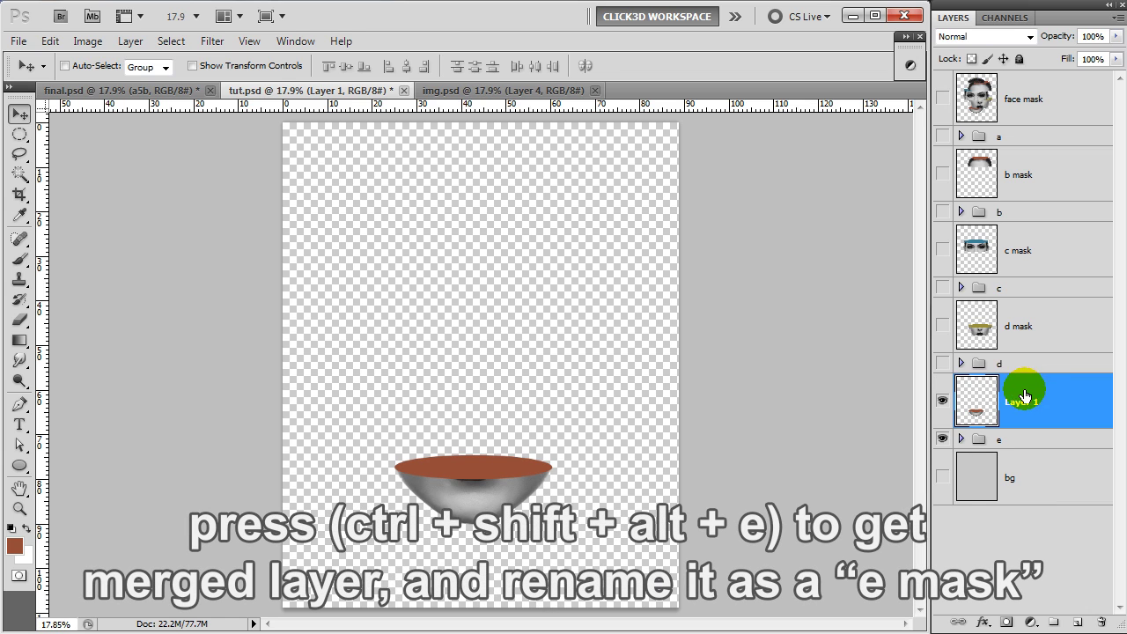
text(e mask)
click(1021, 404)
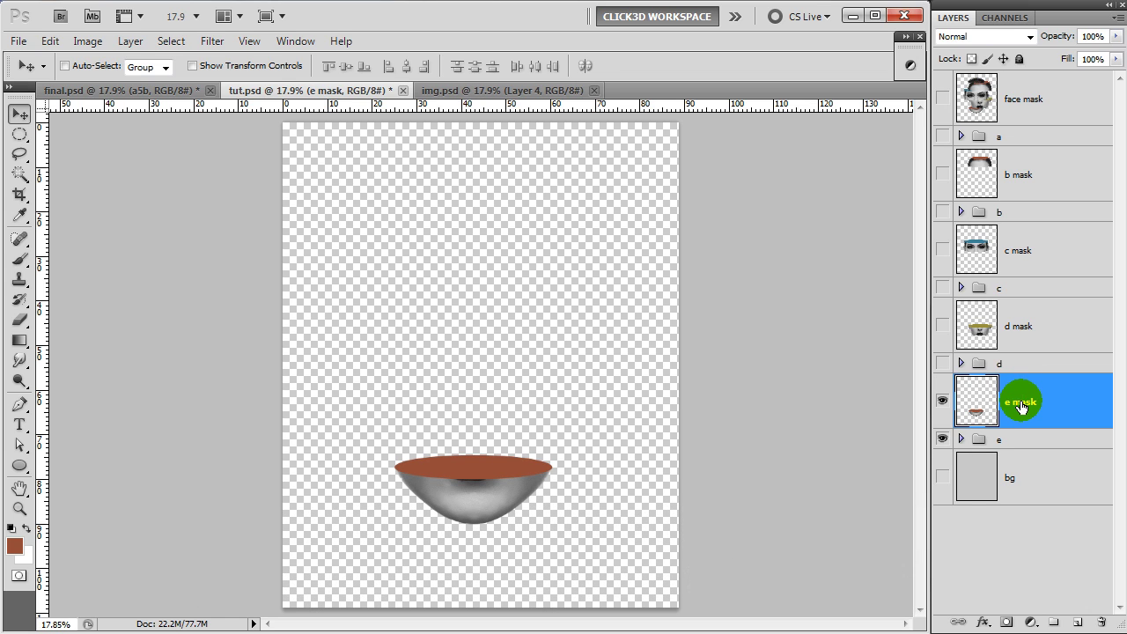
click(942, 401)
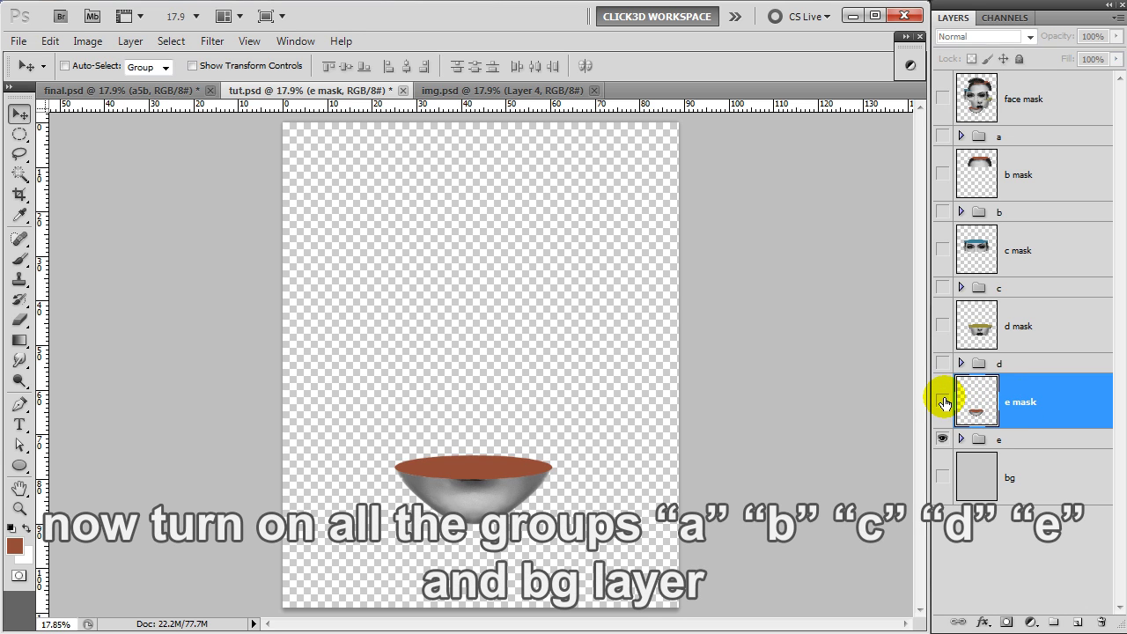
Step: Make groups a–d and the grey bg layer visible again
click(943, 364)
click(943, 288)
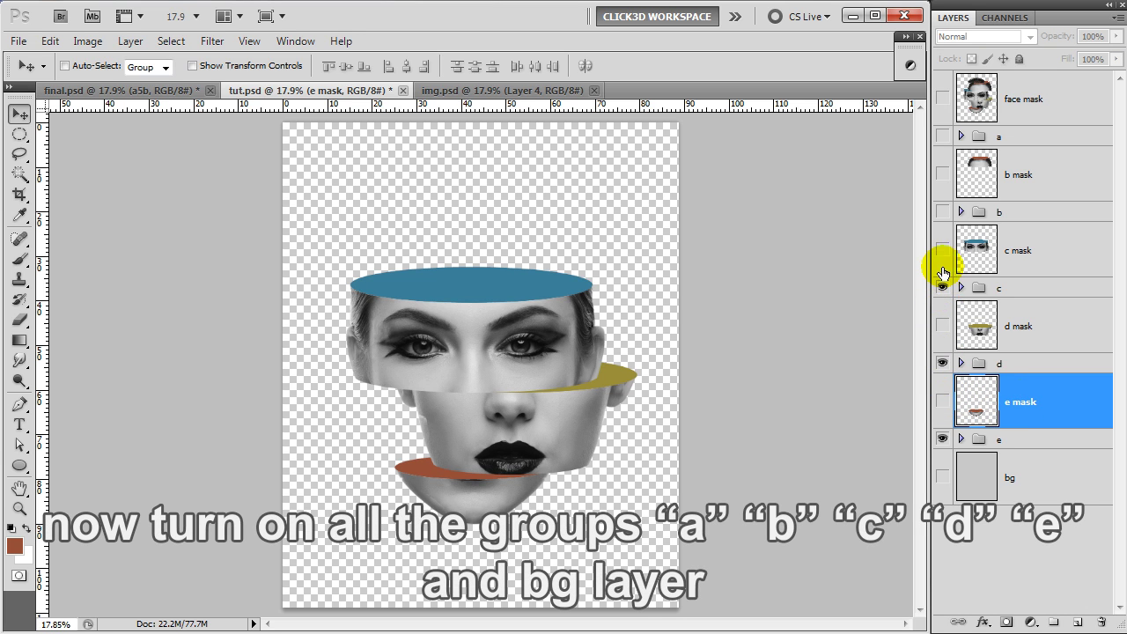
click(942, 212)
click(943, 136)
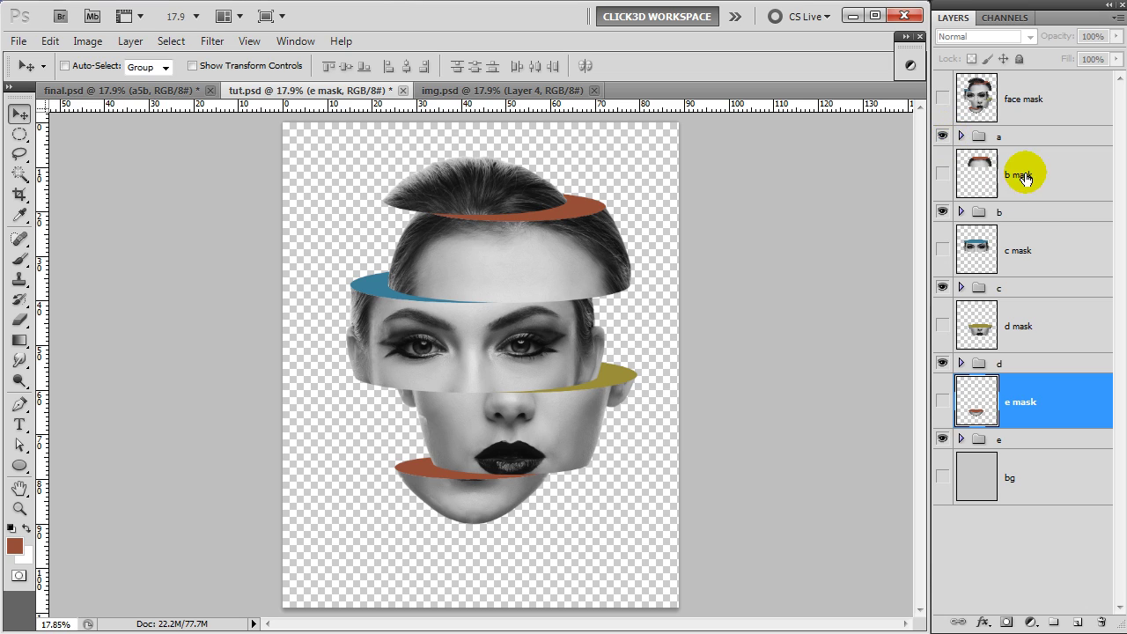
click(941, 483)
click(1019, 530)
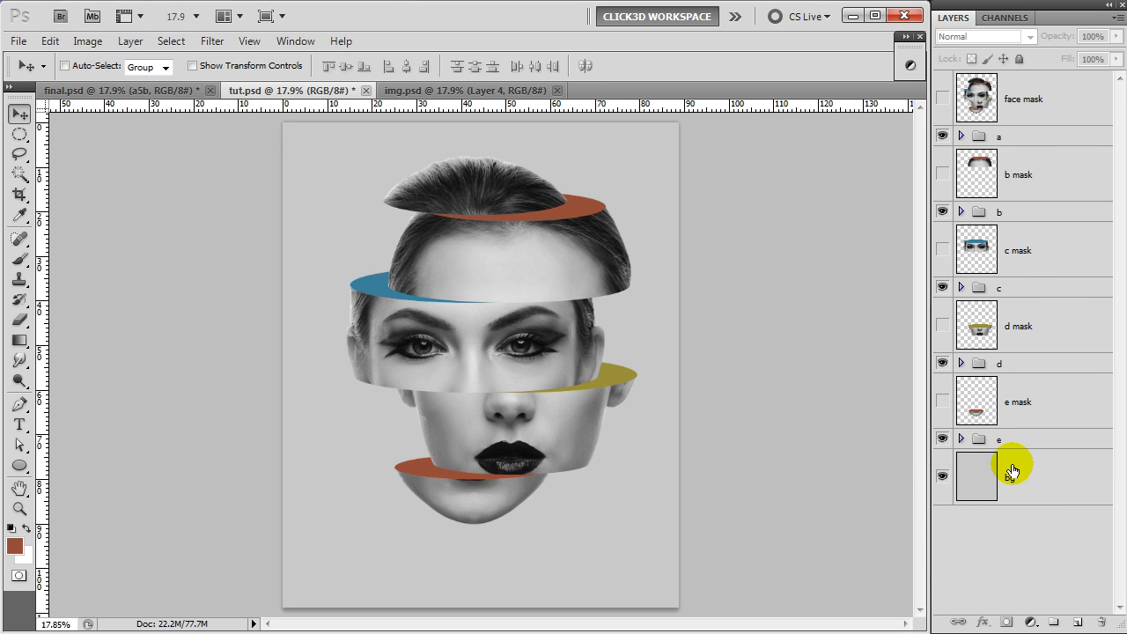
click(1046, 193)
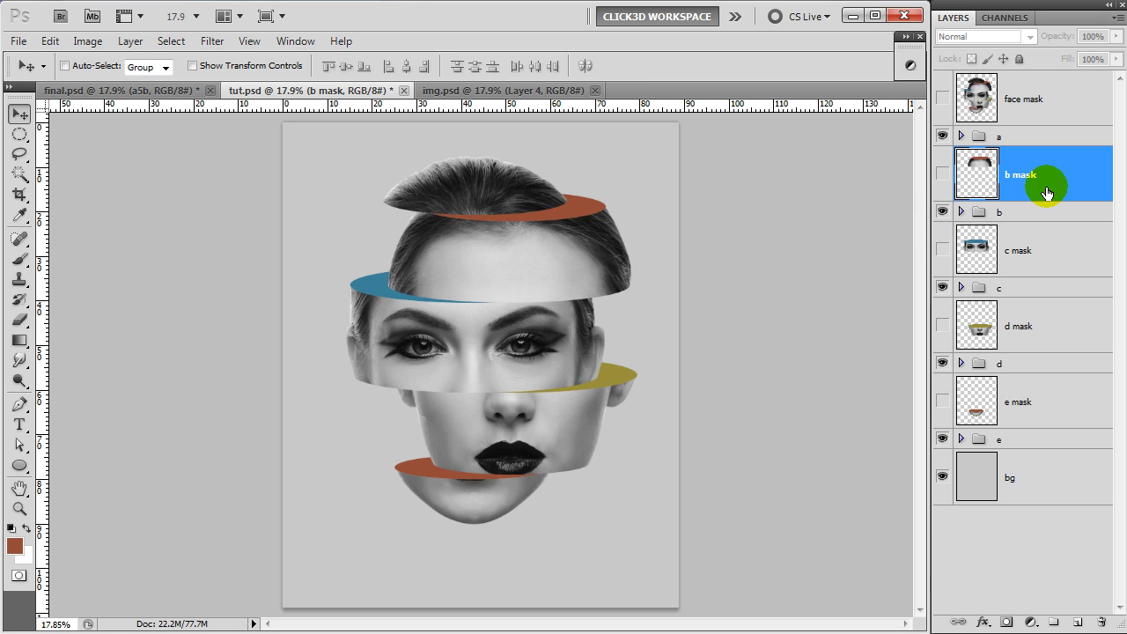
click(943, 212)
click(943, 212)
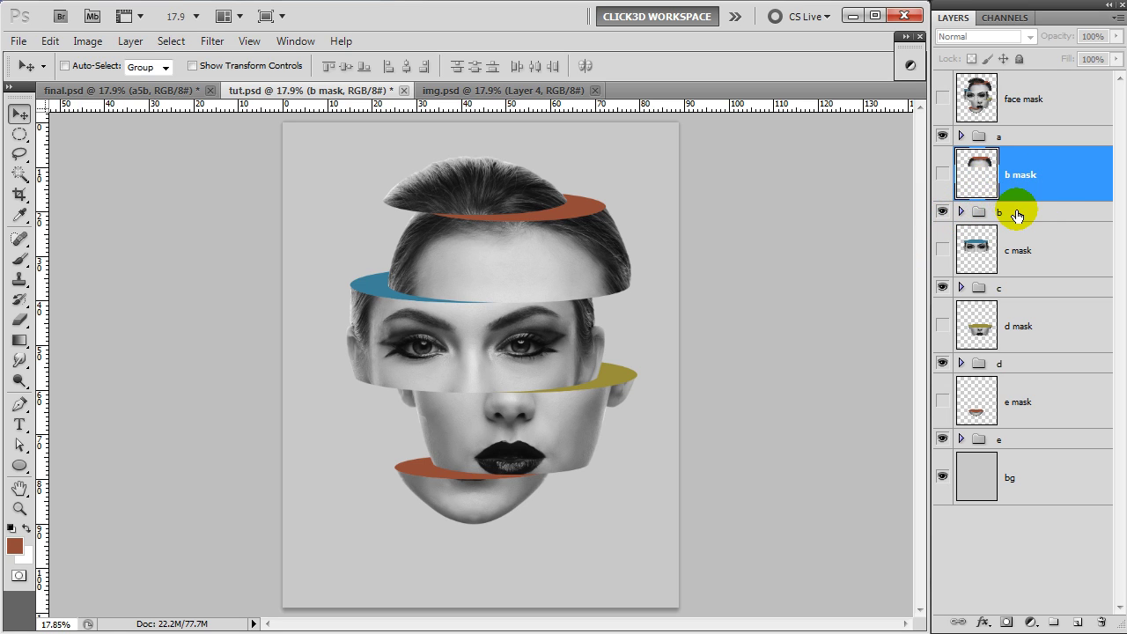
Step: Add a layer 'b shadow' above group b and load b mask's outline as selection
click(1015, 211)
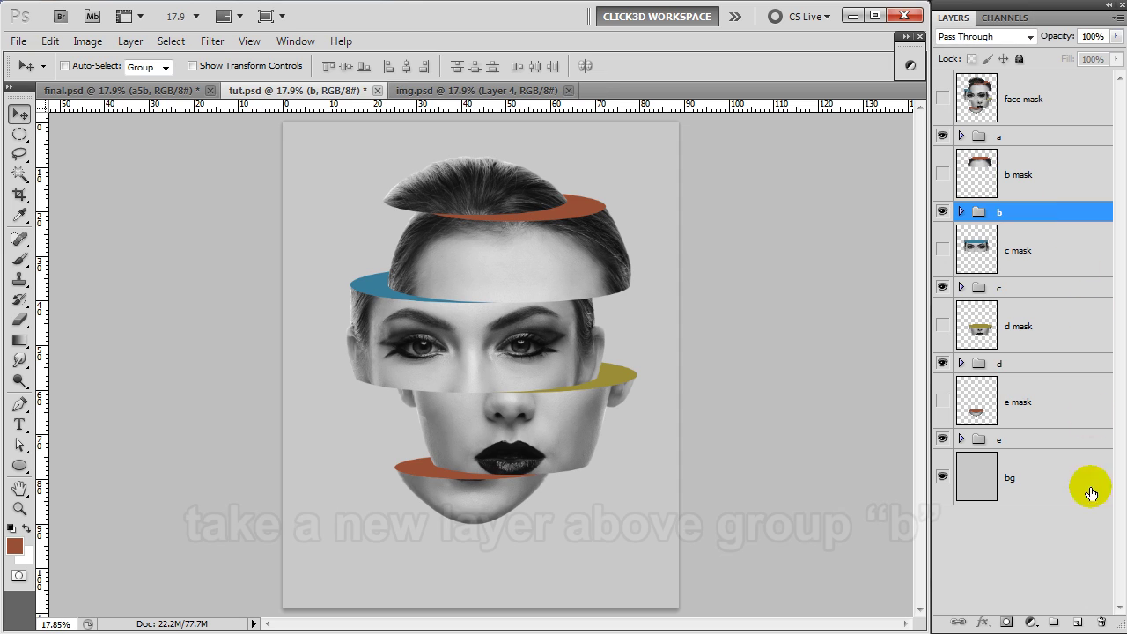
click(1079, 624)
double_click(1020, 230)
text(b shad)
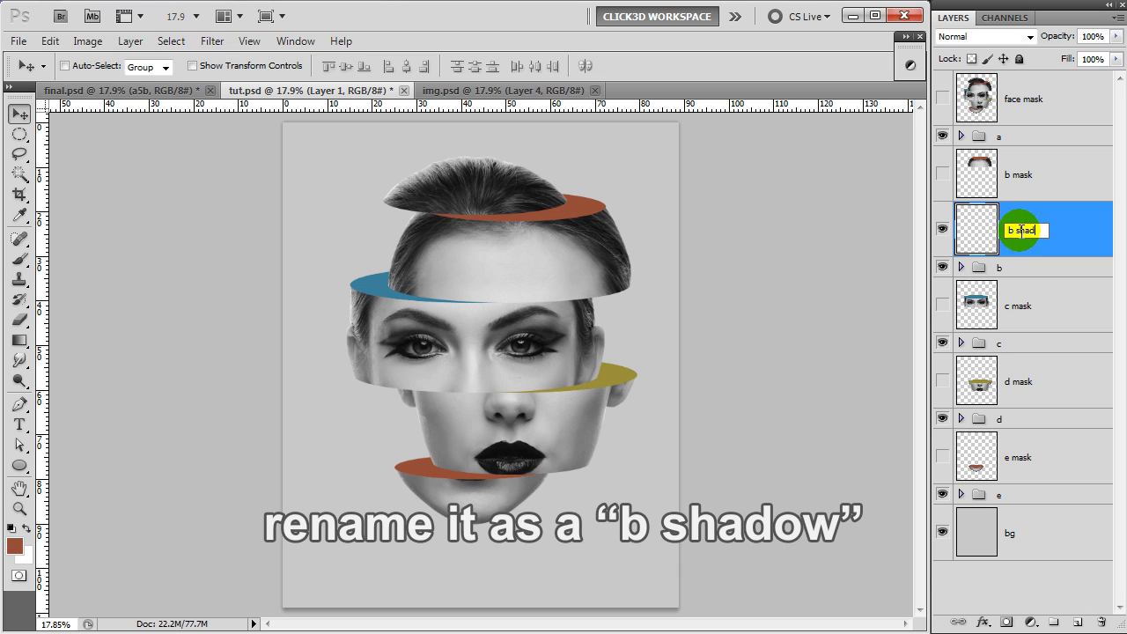
text(ow)
key(Return)
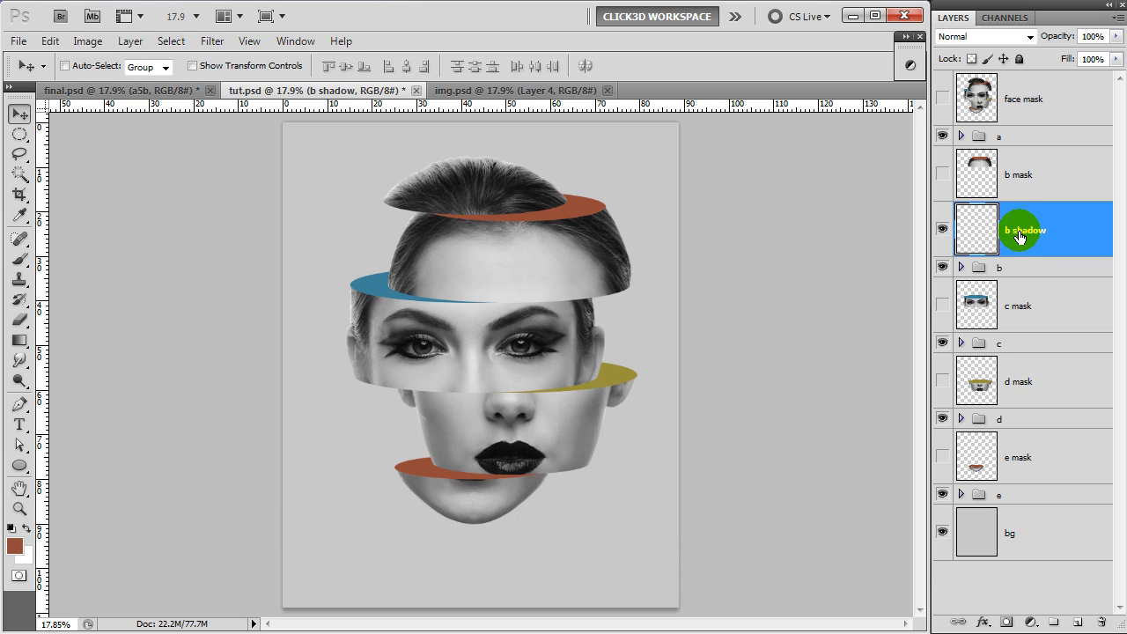
ctrl+click(984, 174)
click(1023, 231)
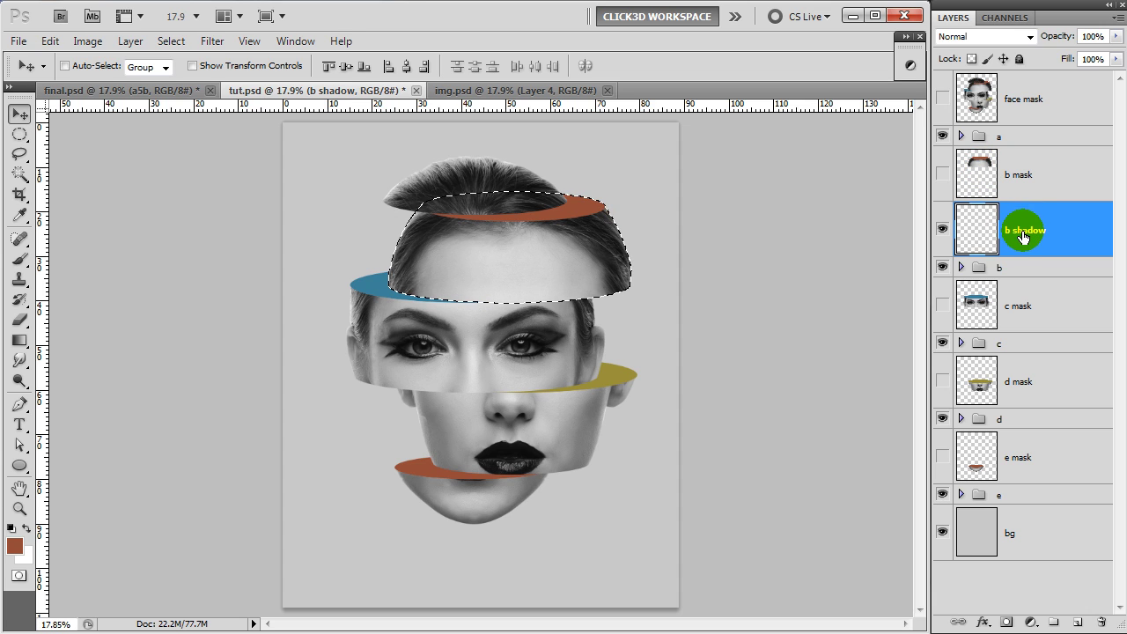
Step: Set up a 500 px soft round brush with black as the foreground colour
click(18, 264)
right_click(353, 207)
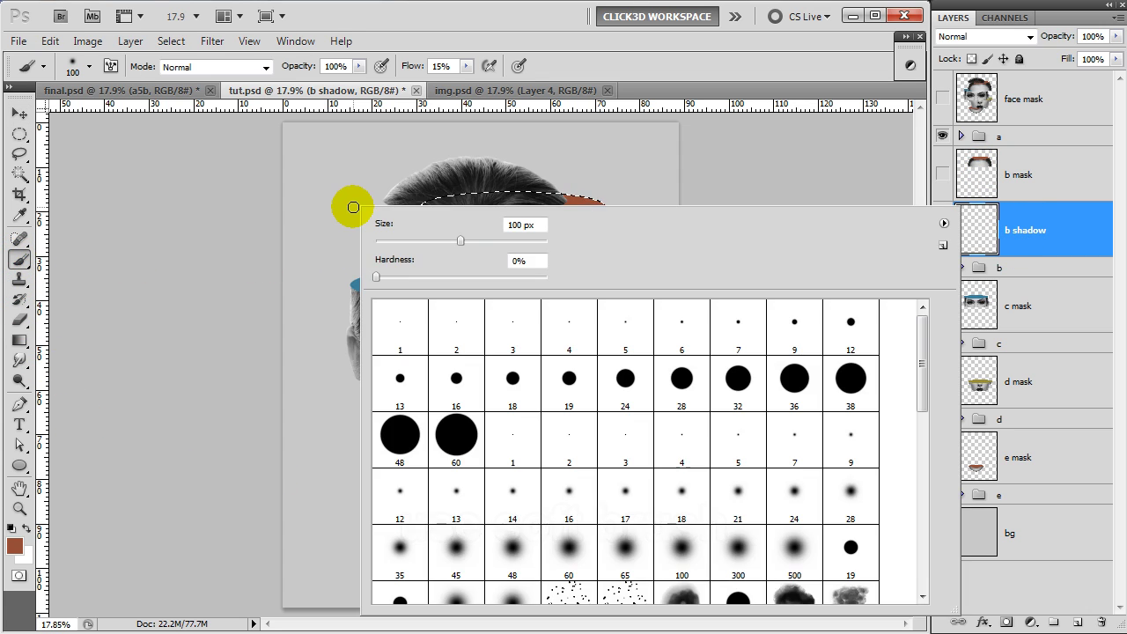
scroll(667, 382, down, 2)
scroll(710, 433, down, 1)
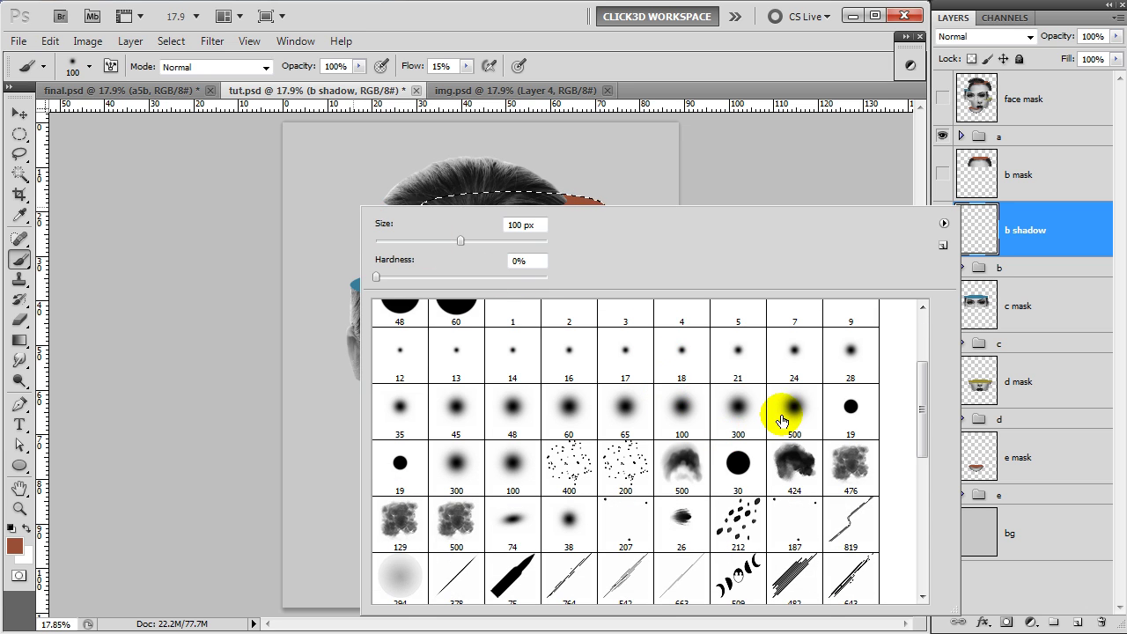
double_click(782, 421)
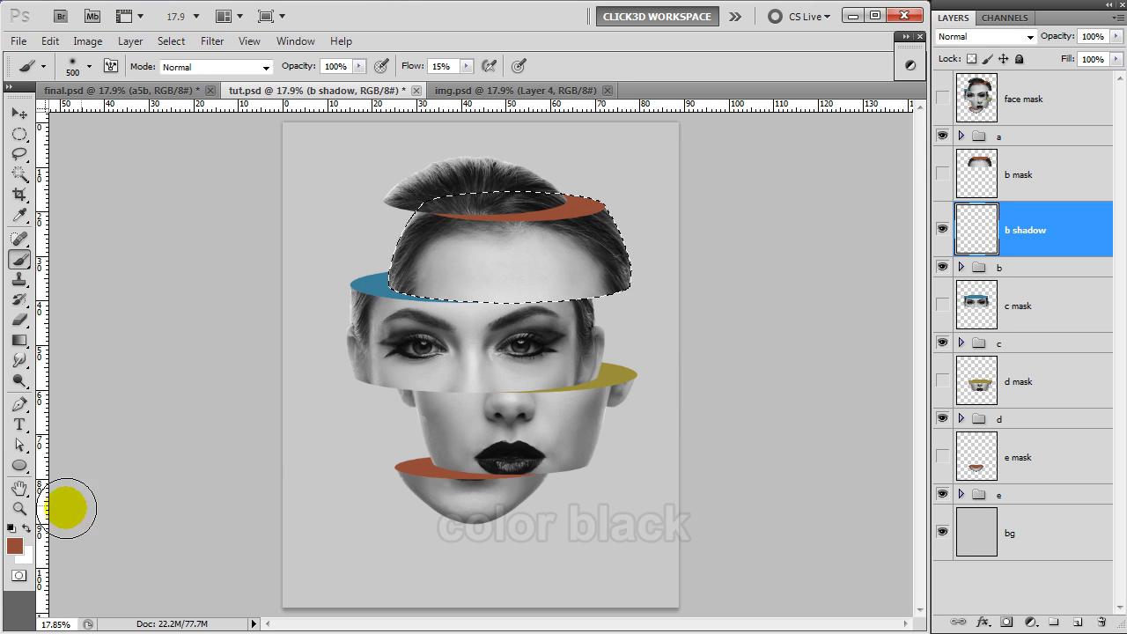
click(14, 546)
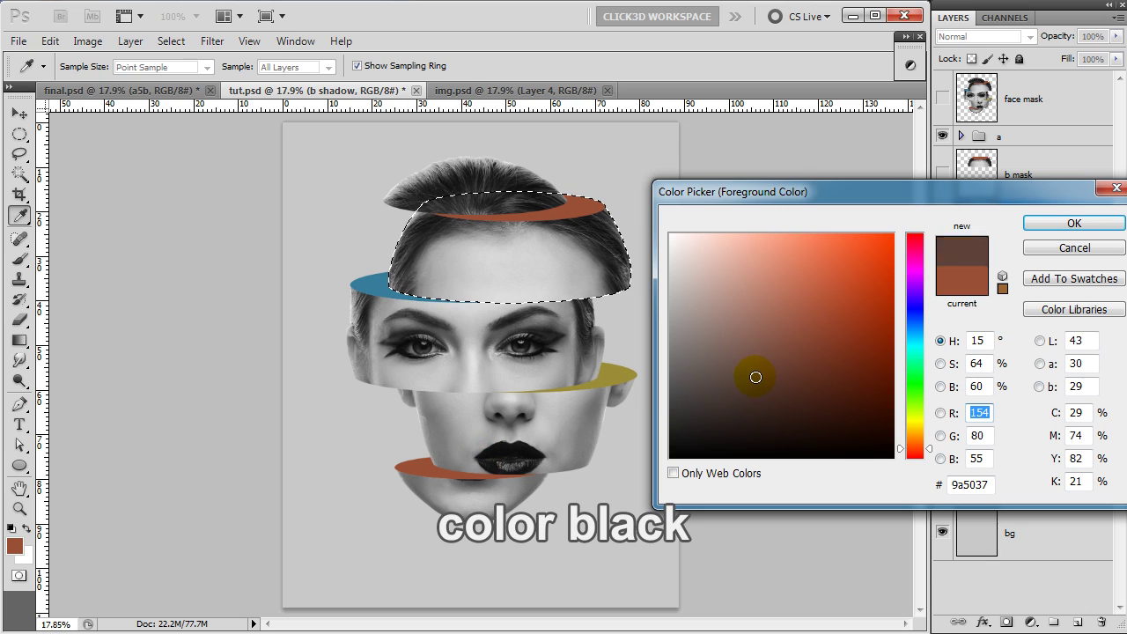
drag(756, 377, 617, 484)
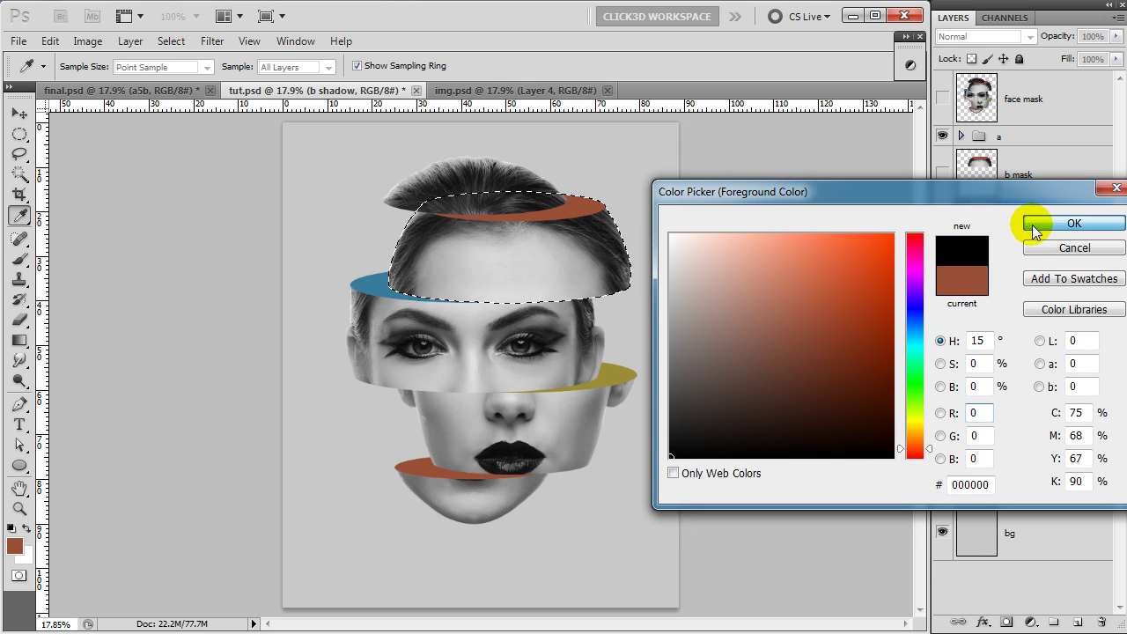
click(1036, 227)
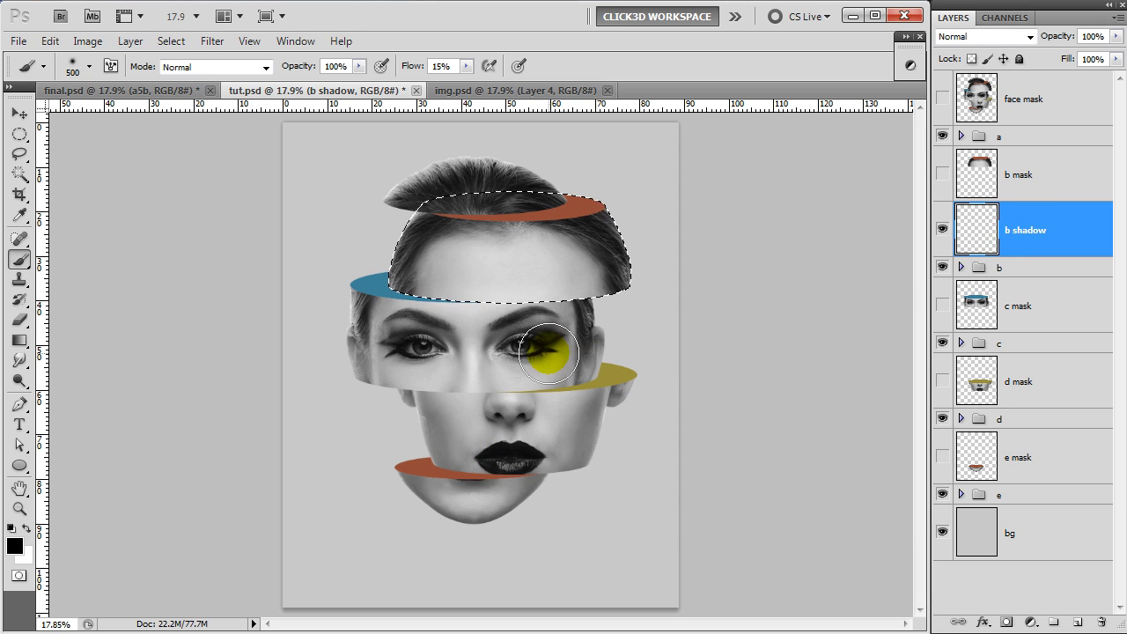
Step: Paint soft black shadow across the hair beneath the orange band with a 600 px brush
key(bracketright)
mouse_move(511, 201)
mouse_down()
mouse_move(531, 192)
mouse_move(415, 189)
mouse_move(465, 189)
mouse_move(403, 202)
mouse_move(444, 220)
mouse_move(440, 197)
mouse_move(365, 196)
mouse_move(504, 193)
mouse_up()
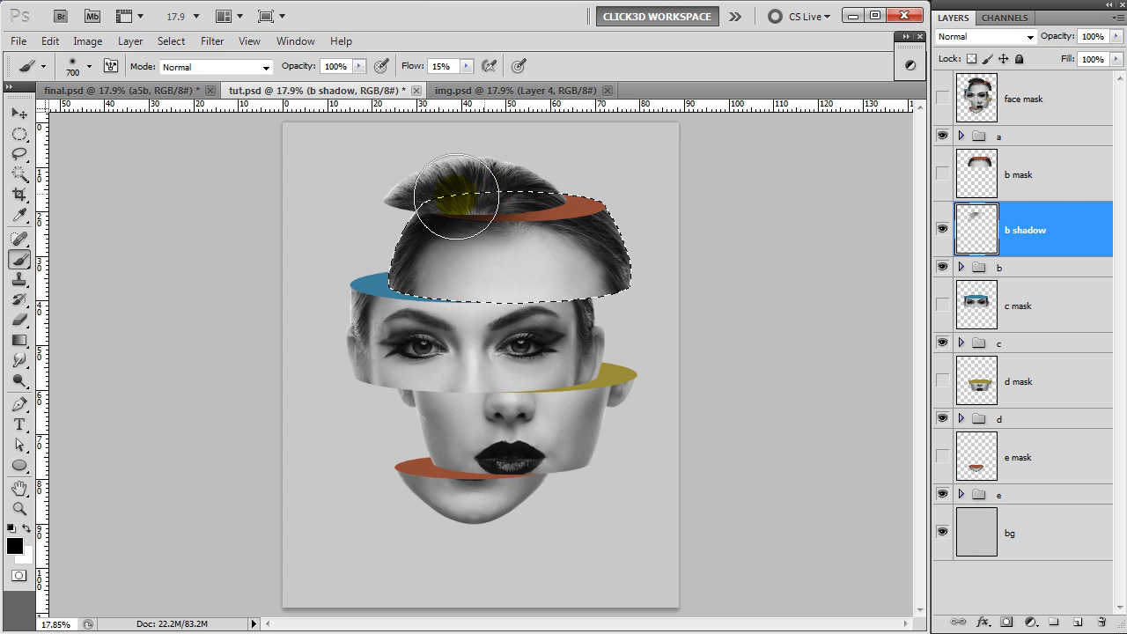
drag(493, 195, 462, 226)
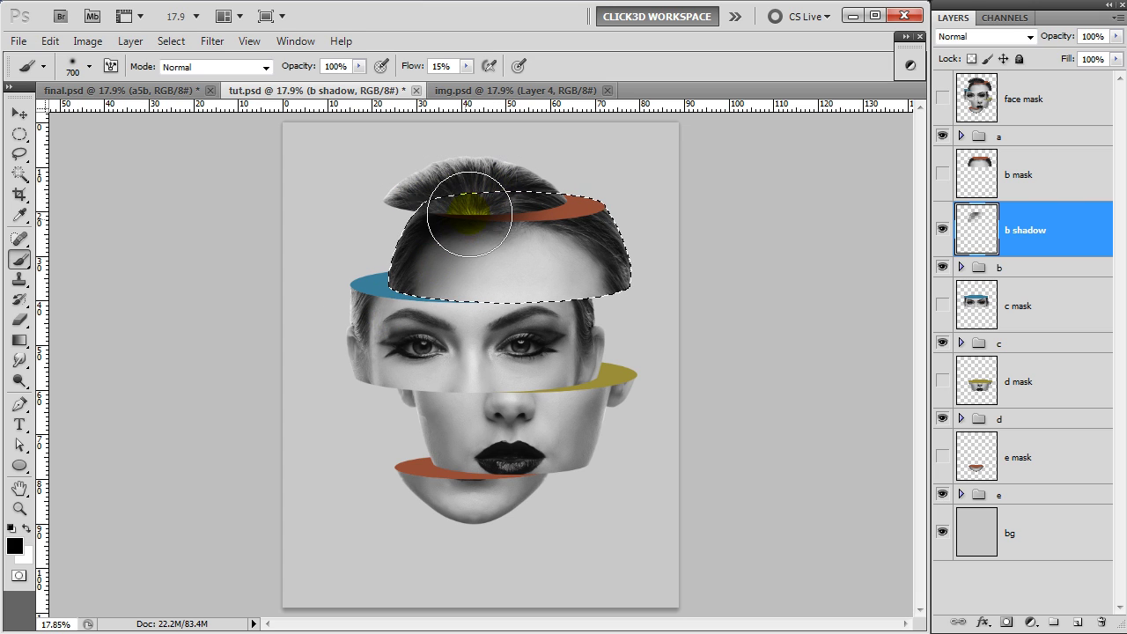
mouse_move(460, 179)
mouse_down()
mouse_move(403, 215)
mouse_move(378, 290)
mouse_move(485, 248)
mouse_move(487, 231)
mouse_up()
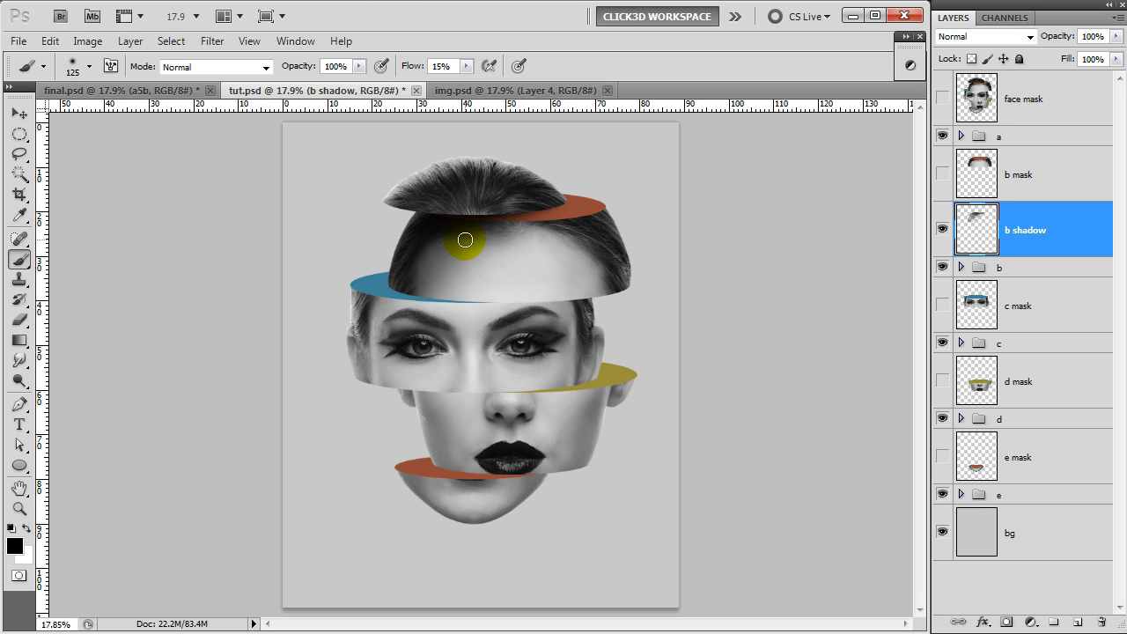
click(978, 313)
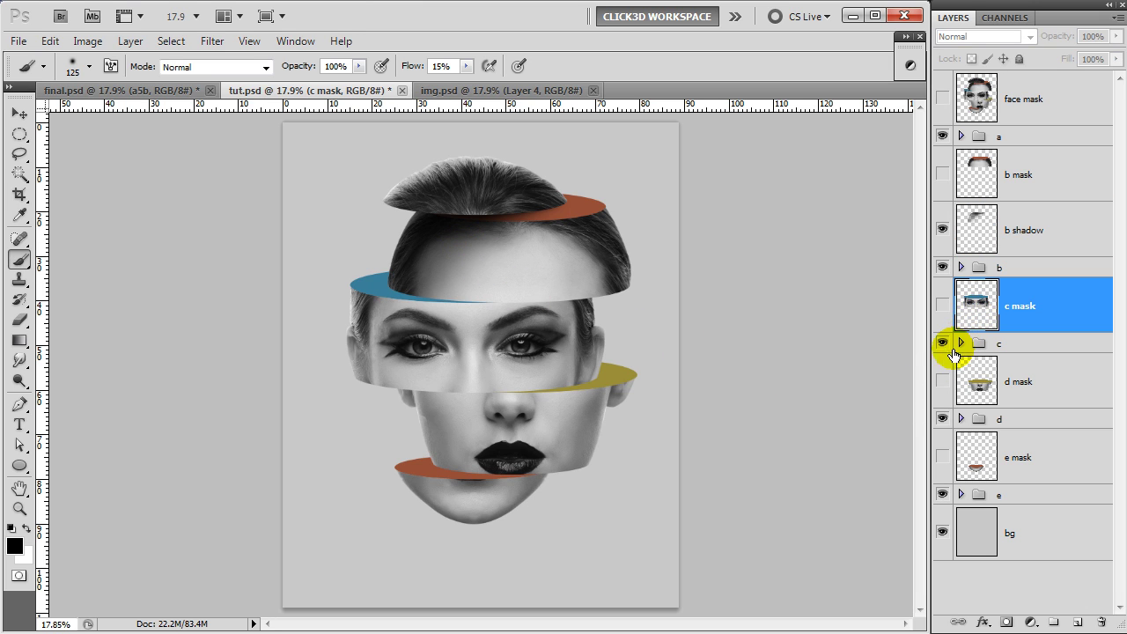
Step: Add a layer 'c shadow' above group c and load c mask's outline as selection
click(943, 344)
click(943, 344)
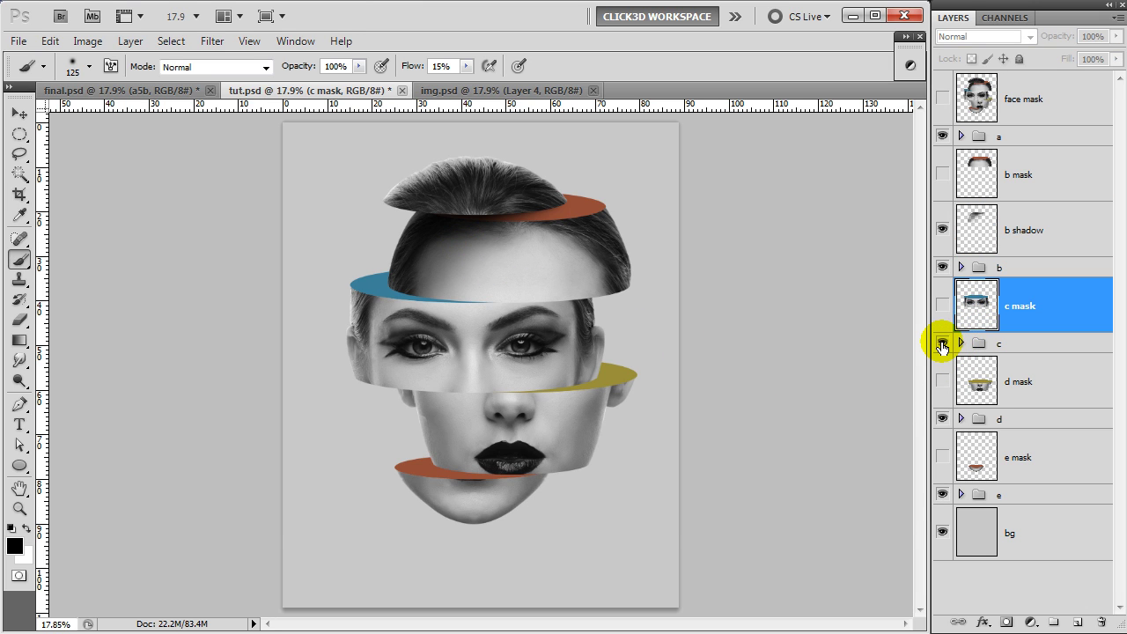
click(1004, 342)
click(1078, 622)
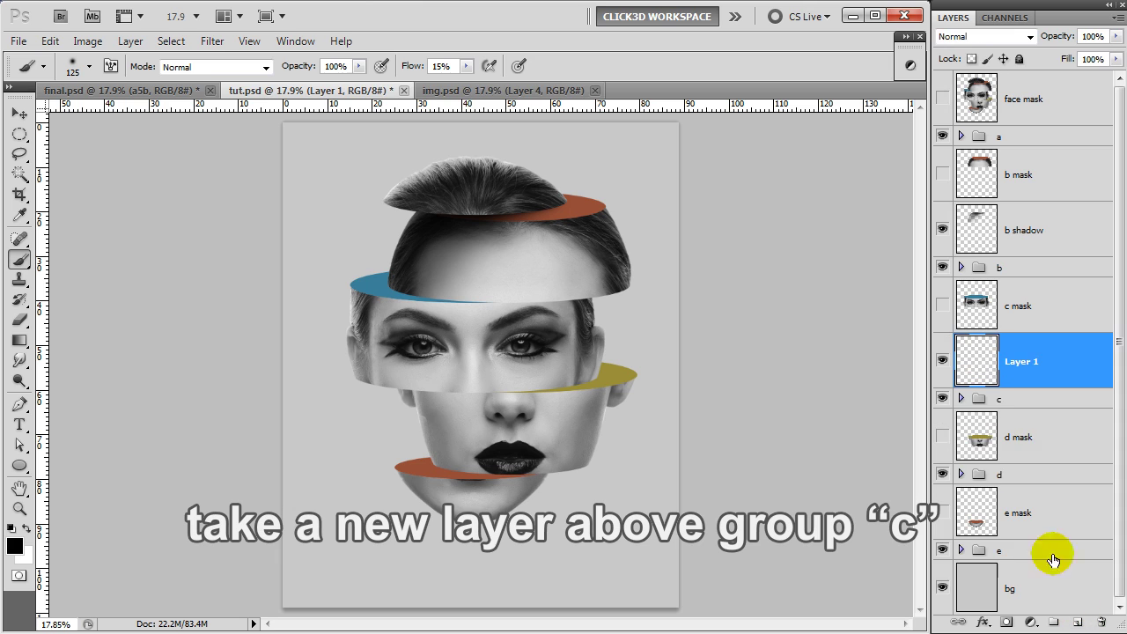
double_click(1021, 362)
text(c shado)
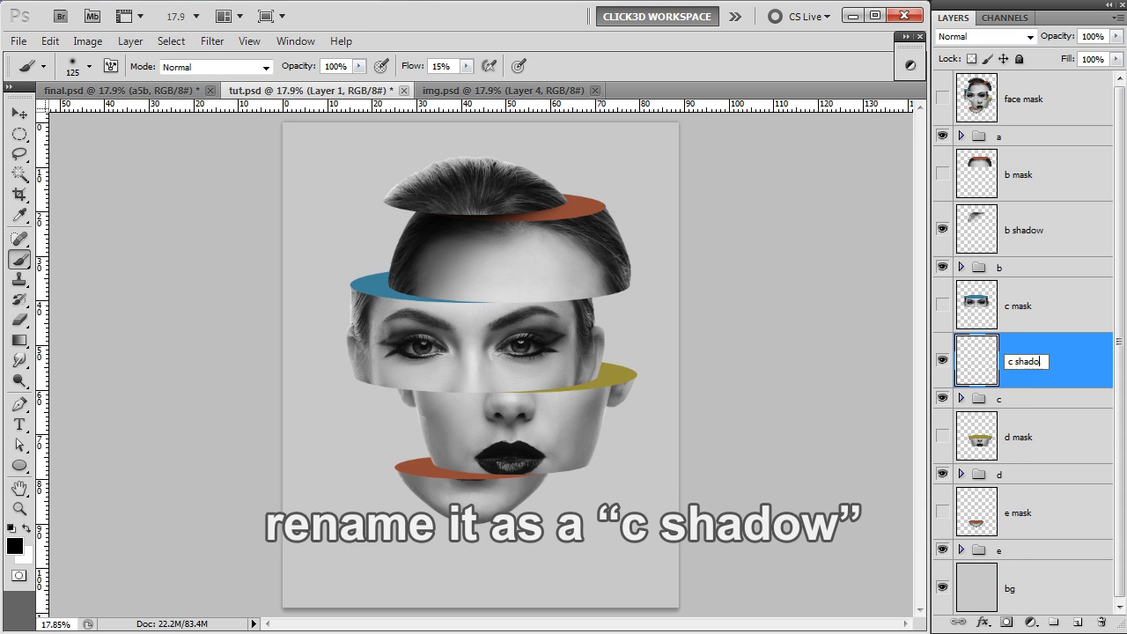
text(w)
click(1022, 364)
ctrl+click(976, 301)
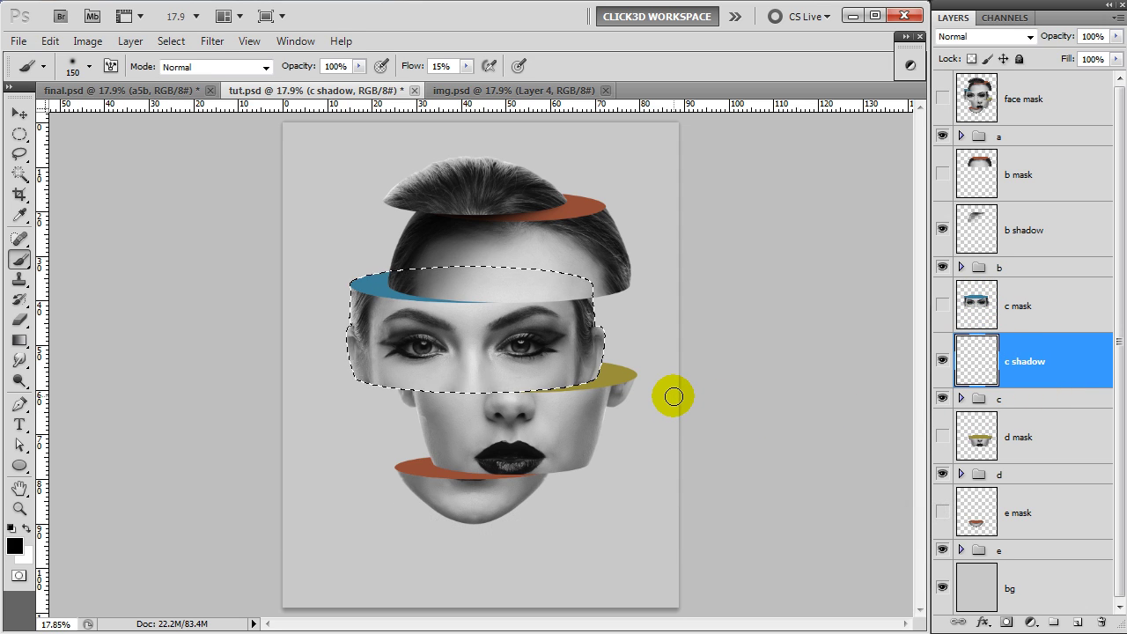
Step: Paint soft black shading along the forehead under the blue band
mouse_move(536, 326)
mouse_down()
mouse_move(540, 295)
mouse_move(603, 309)
mouse_up()
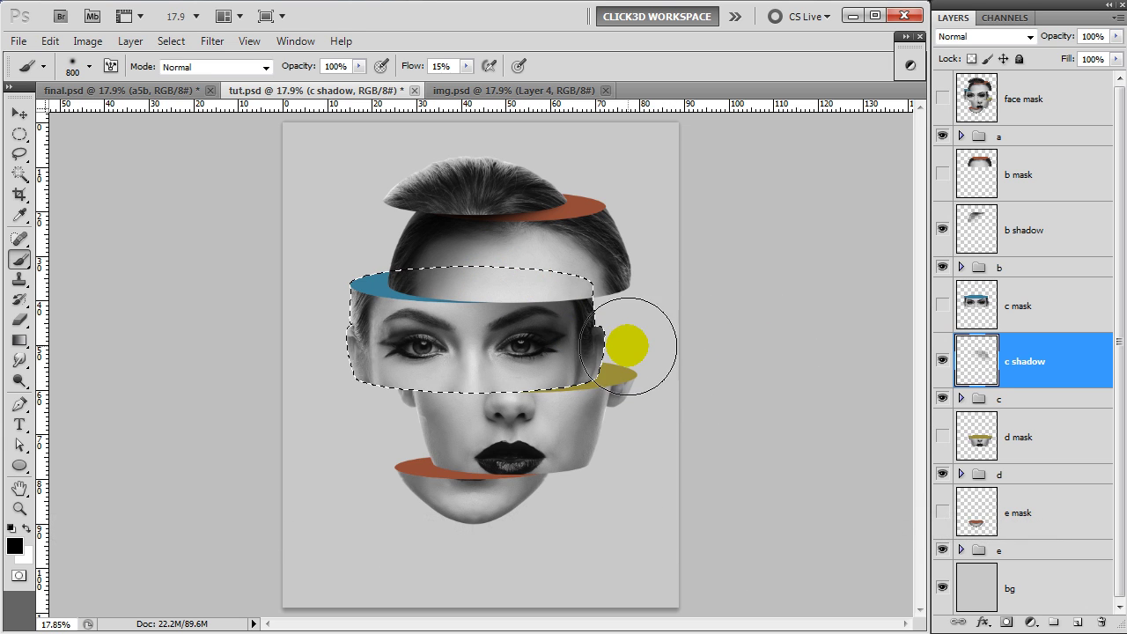
key(bracketleft)
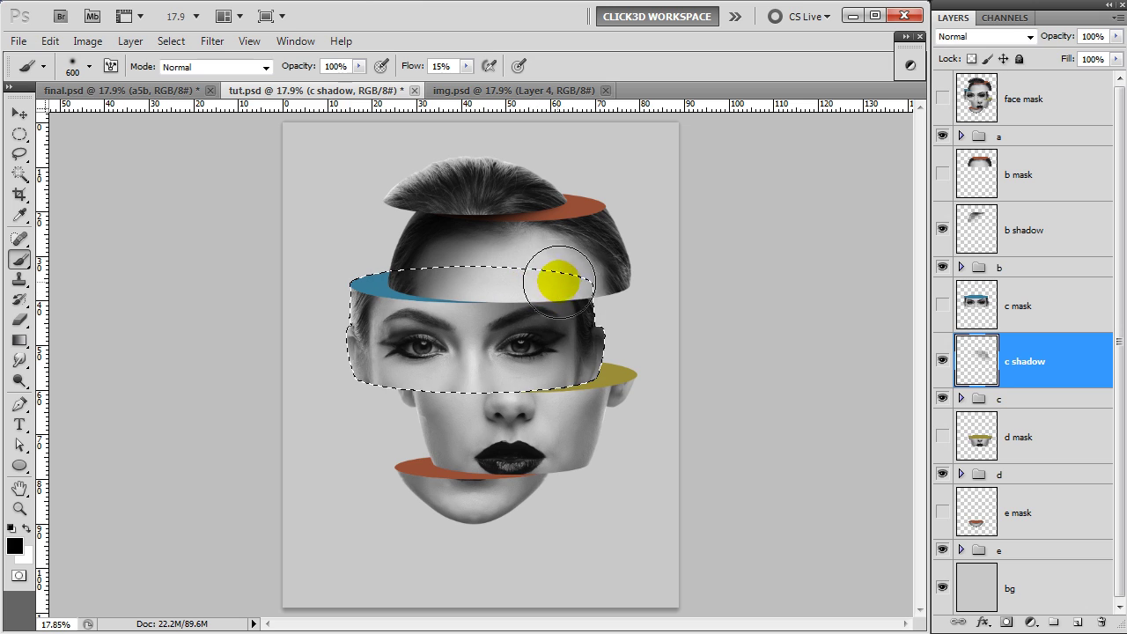
key(bracketleft)
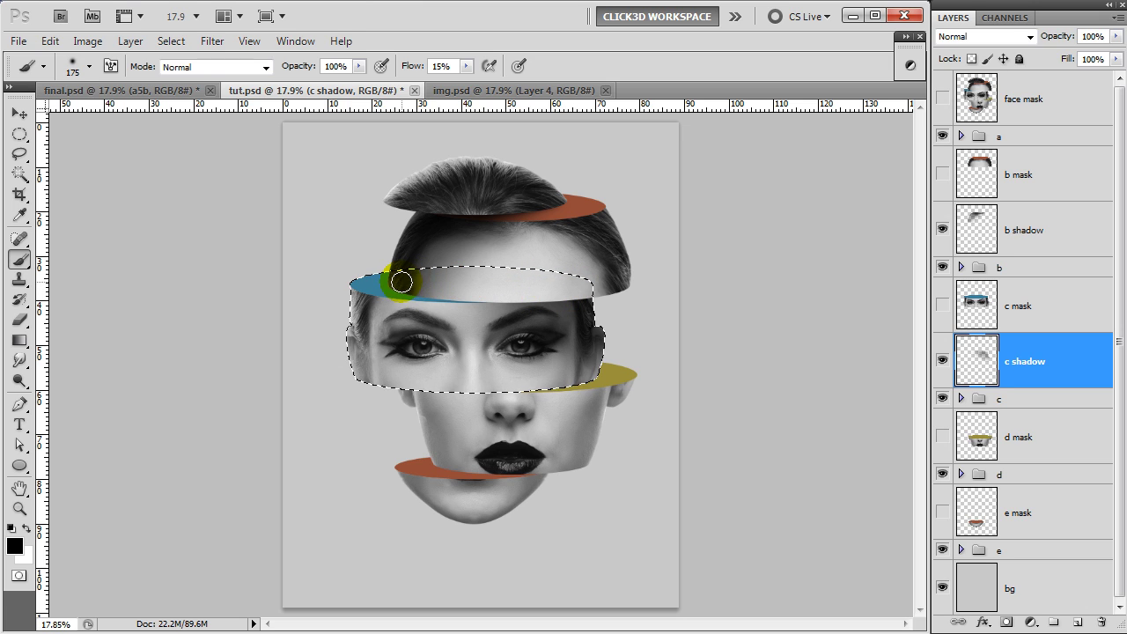
key(bracketright)
mouse_move(400, 281)
mouse_down()
mouse_move(514, 301)
mouse_move(523, 290)
mouse_move(555, 307)
mouse_move(426, 286)
mouse_move(623, 295)
mouse_move(663, 306)
mouse_move(655, 338)
mouse_up()
key(bracketright)
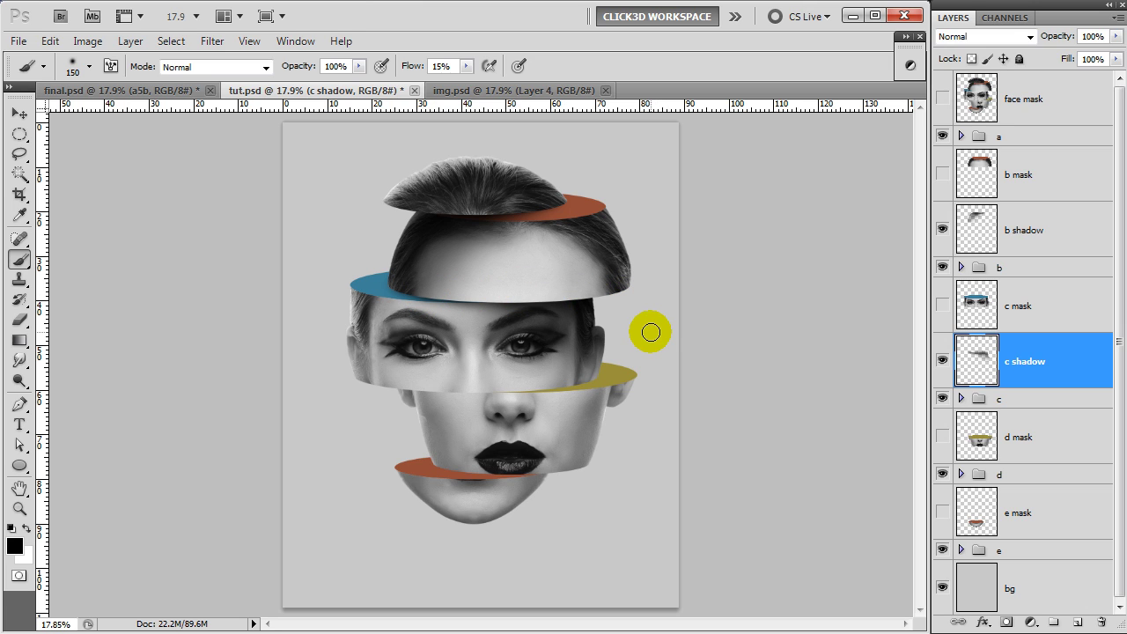
key(v)
click(1052, 426)
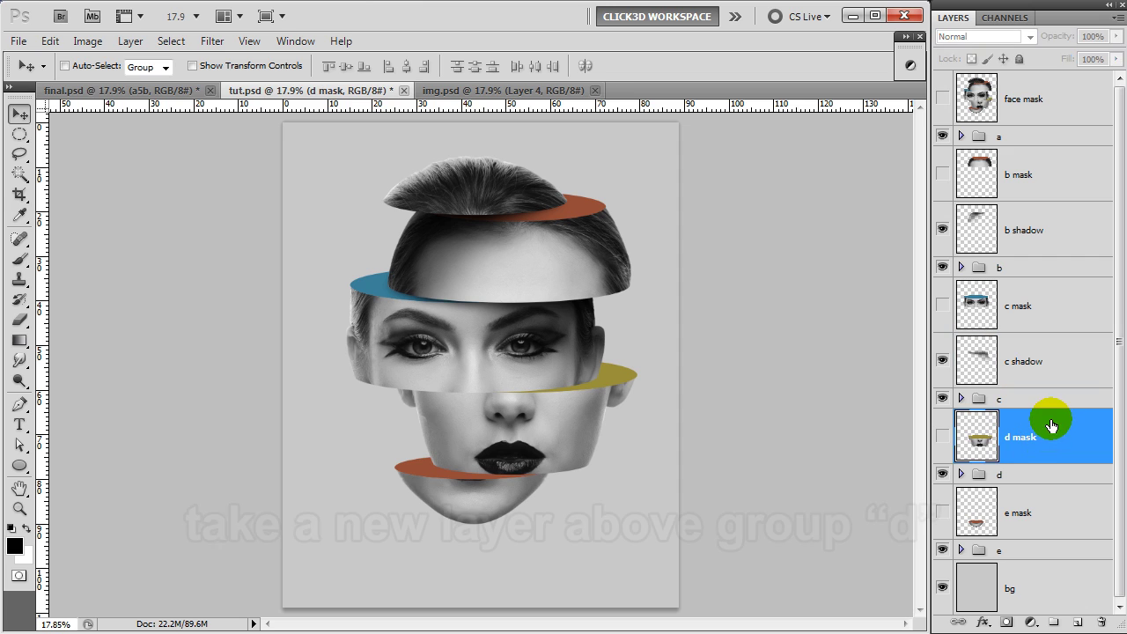
Step: Add a layer 'd shadow' above group d and load d mask's outline as selection
click(1035, 474)
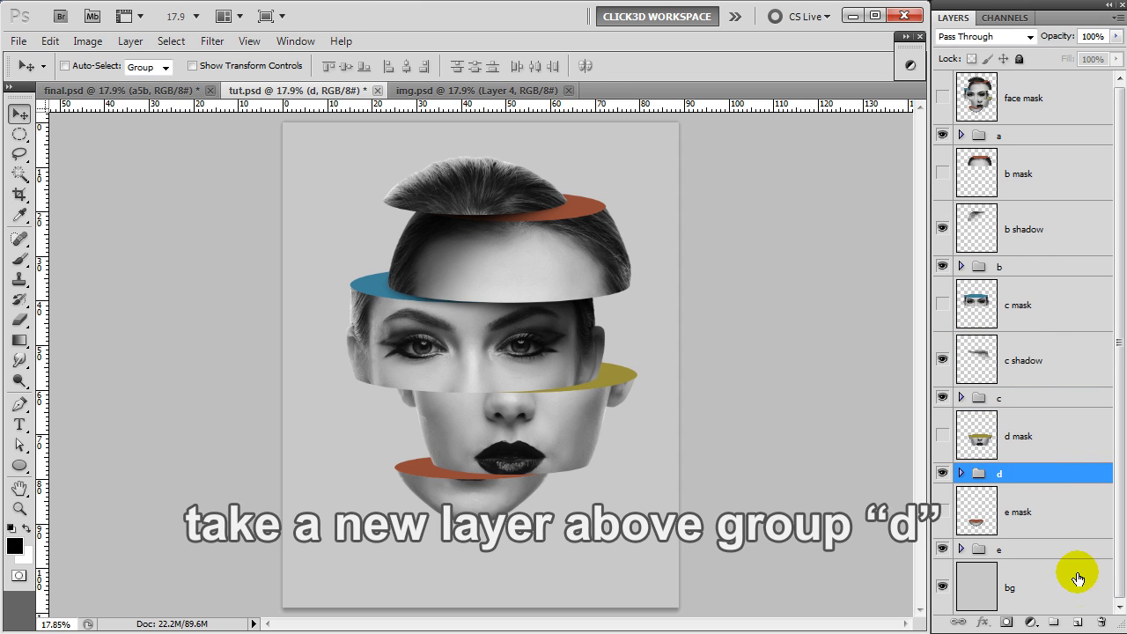
click(1078, 622)
double_click(1024, 495)
text(sh)
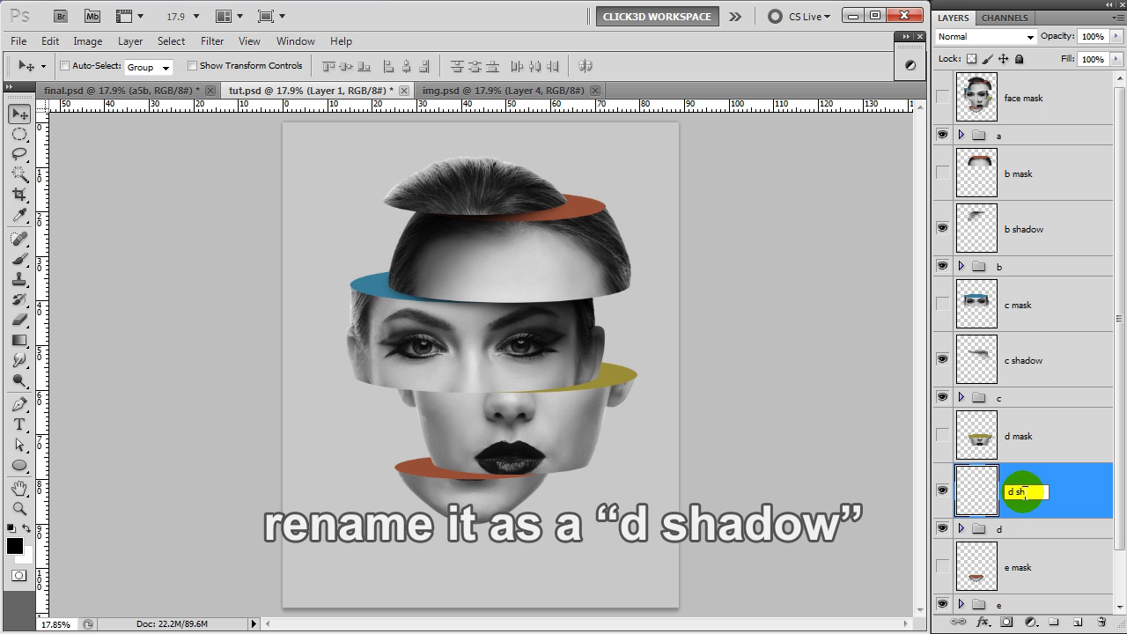
text(adow)
key(Return)
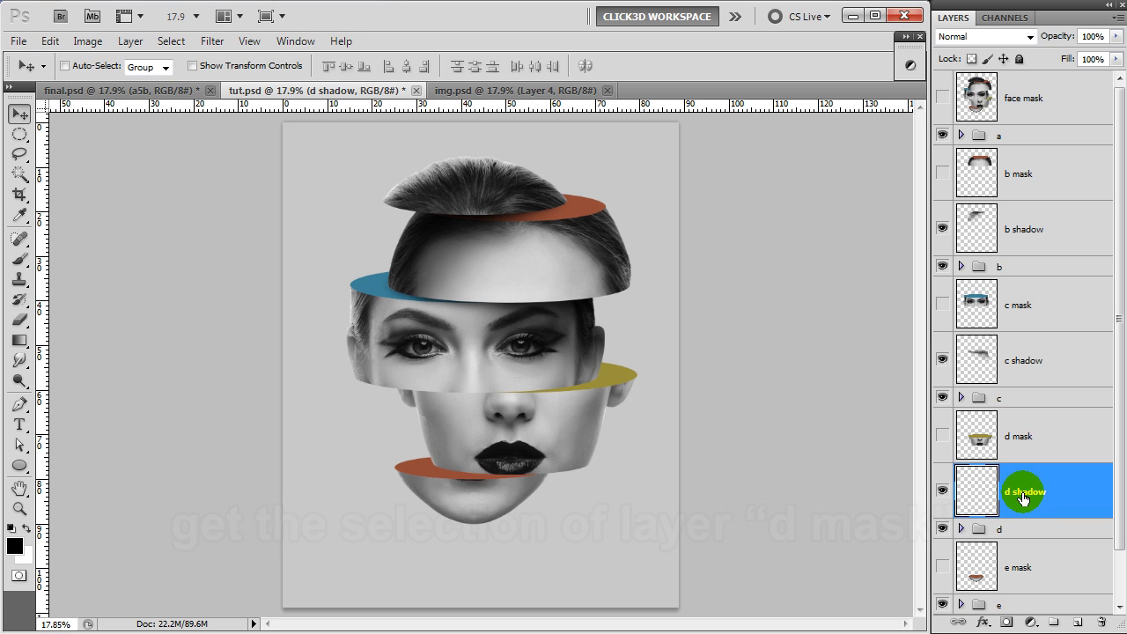
ctrl+click(980, 445)
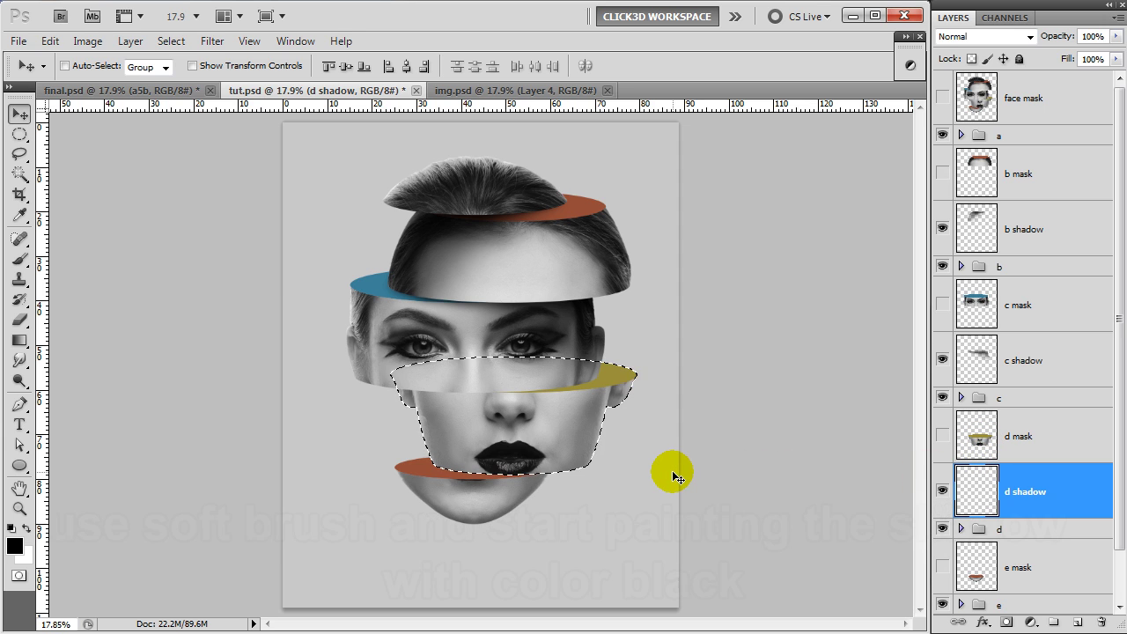
Step: Paint soft black shading under the yellow band across the nose slice
key(b)
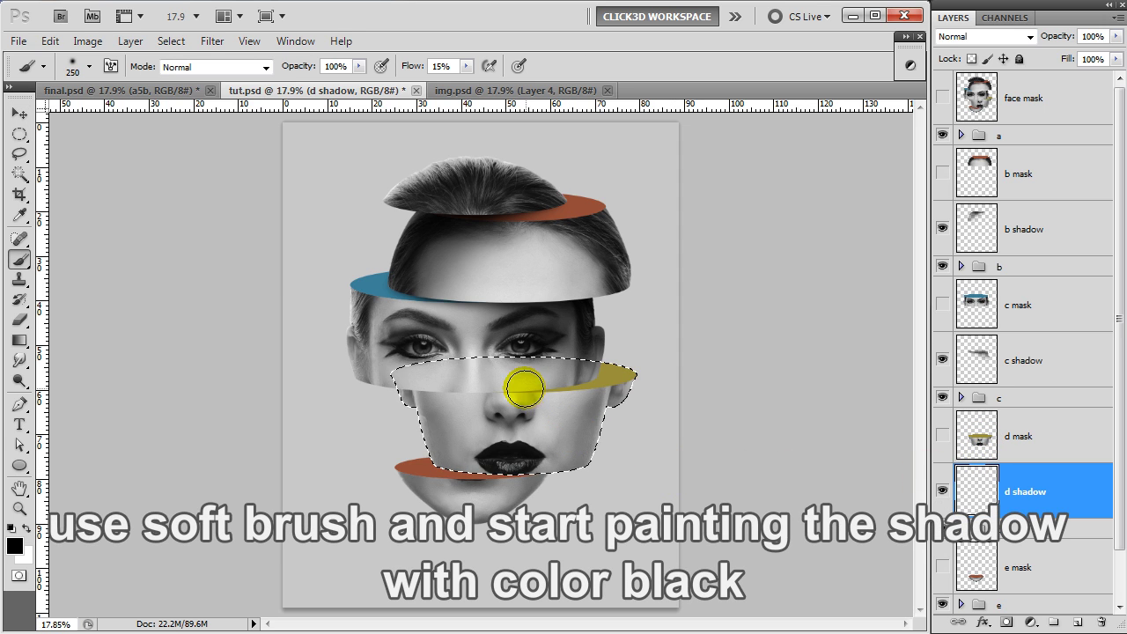
mouse_move(520, 376)
mouse_down()
mouse_move(478, 365)
mouse_move(428, 390)
mouse_move(340, 397)
mouse_move(478, 377)
mouse_move(496, 359)
mouse_move(294, 428)
mouse_move(474, 378)
mouse_move(579, 373)
mouse_move(396, 398)
mouse_move(470, 373)
mouse_move(542, 376)
mouse_up()
key(bracketleft)
key(bracketleft)
key(bracketright)
key(bracketright)
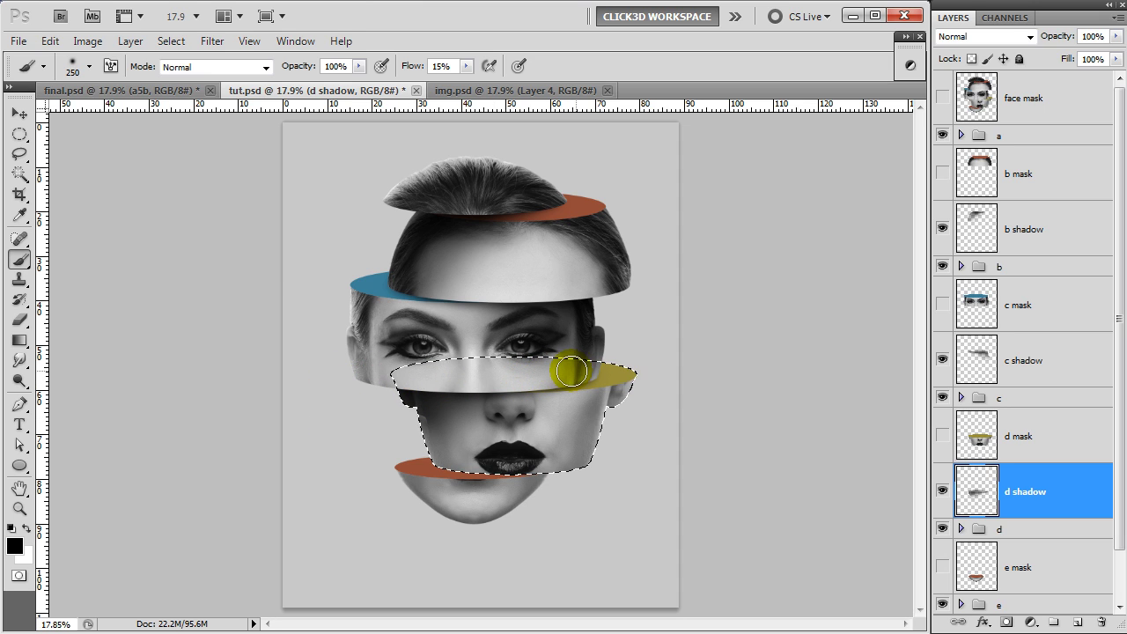
key(bracketright)
mouse_move(358, 403)
mouse_down()
mouse_move(453, 403)
mouse_move(347, 445)
mouse_move(422, 452)
mouse_up()
key(v)
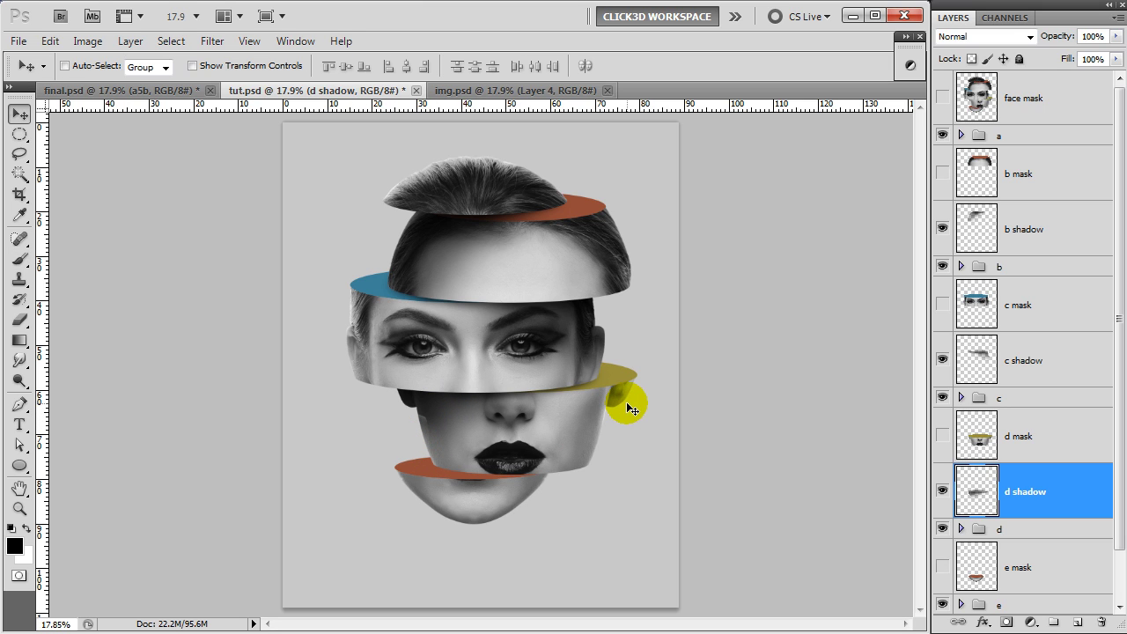
scroll(1011, 510, down, 2)
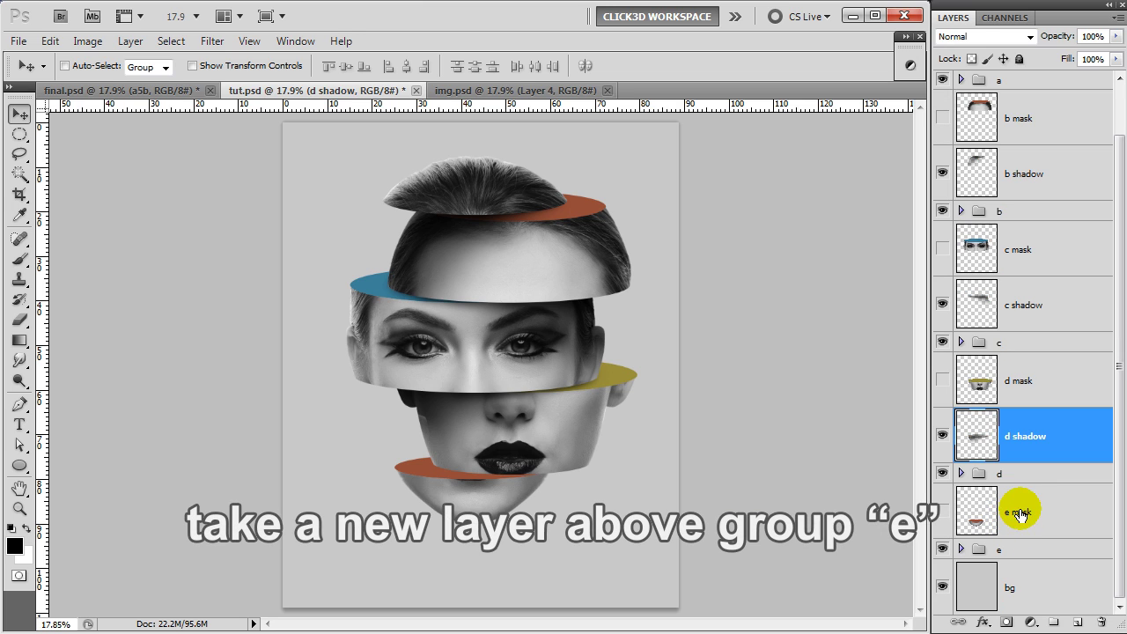
Step: Add a new layer above group e and name it 'e shadow'
click(1032, 551)
click(1078, 623)
double_click(1031, 568)
click(1028, 568)
text(shadow)
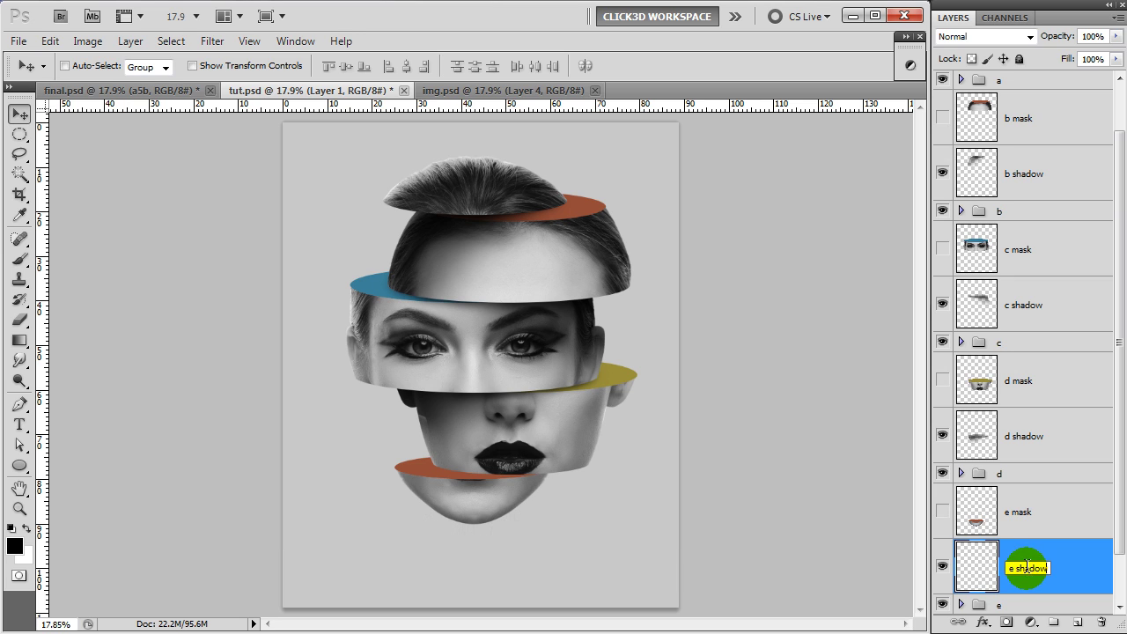
key(Return)
scroll(1042, 562, down, 2)
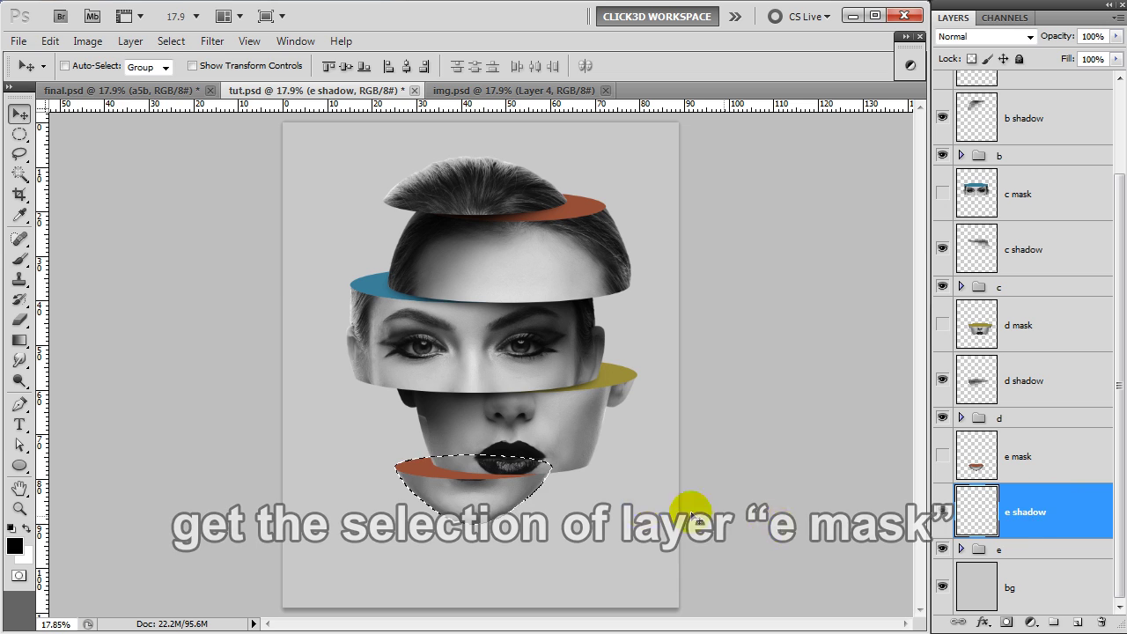
Step: Paint a soft black shadow along the lips slice edge, then enlarge the brush to 400
key(b)
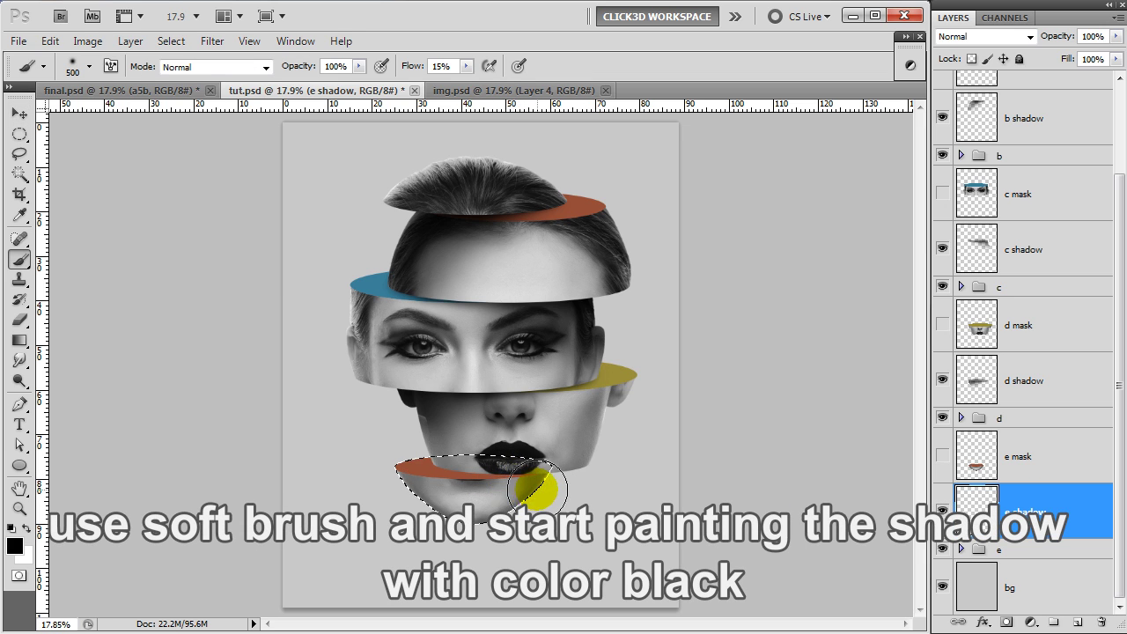
mouse_move(459, 459)
mouse_down()
mouse_move(574, 470)
mouse_move(488, 466)
mouse_move(604, 461)
mouse_move(543, 465)
mouse_up()
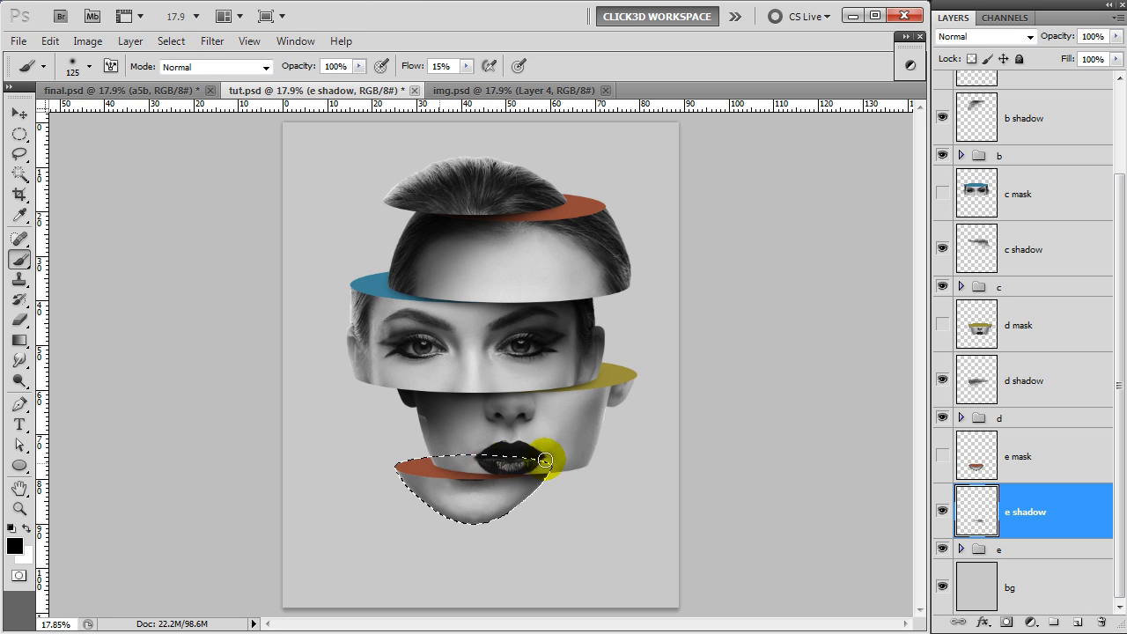
key(bracketright)
key(bracketright)
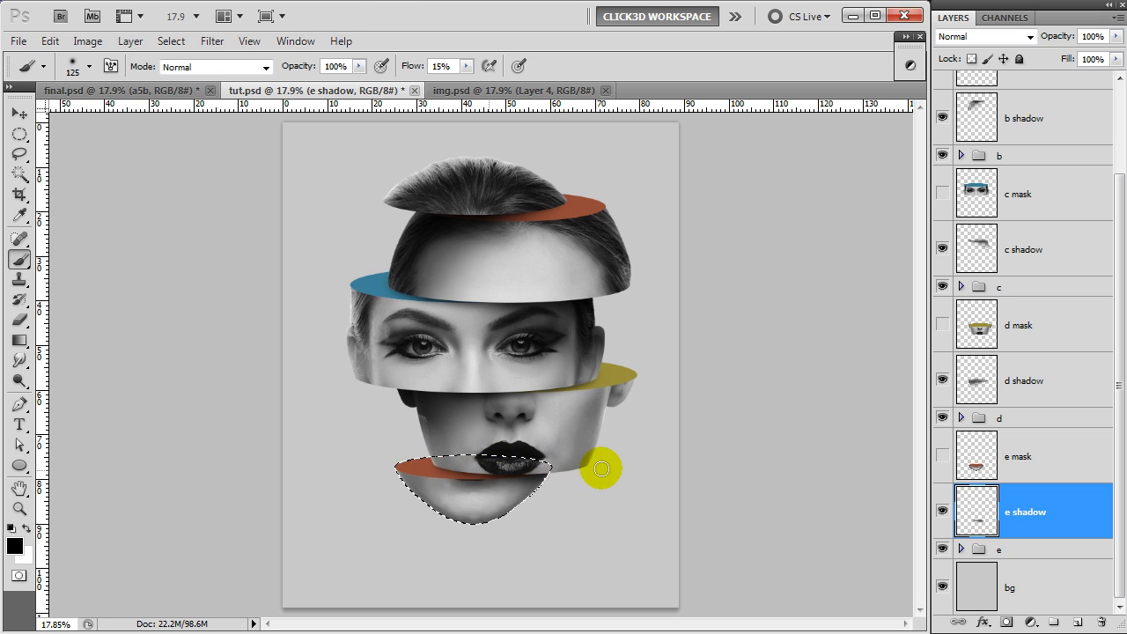
key(bracketleft)
key(bracketleft)
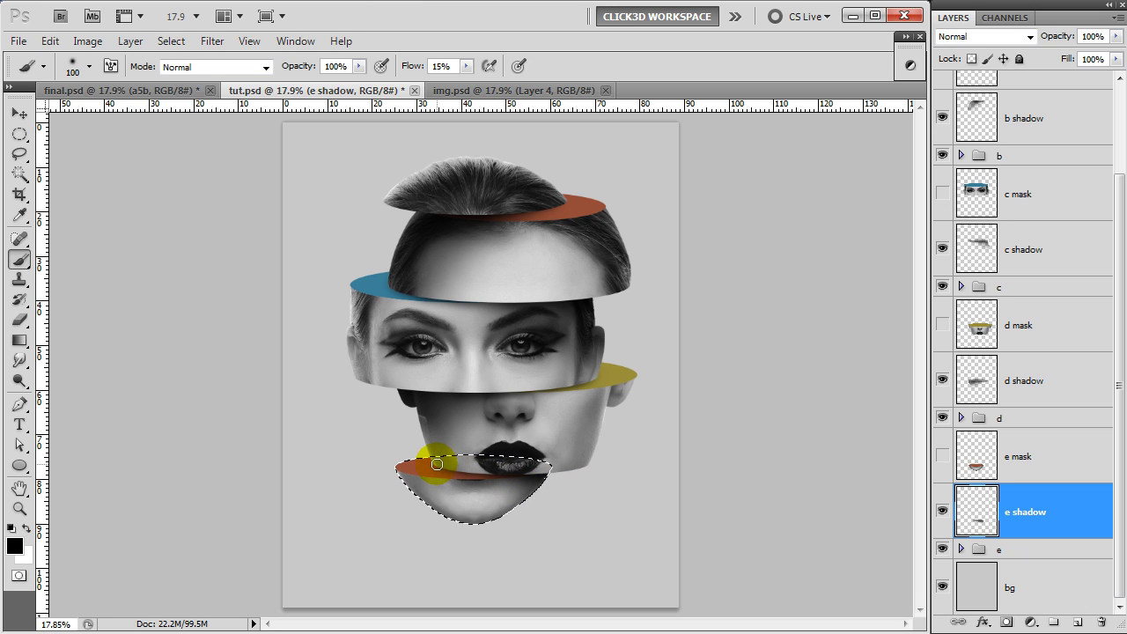
key(bracketright)
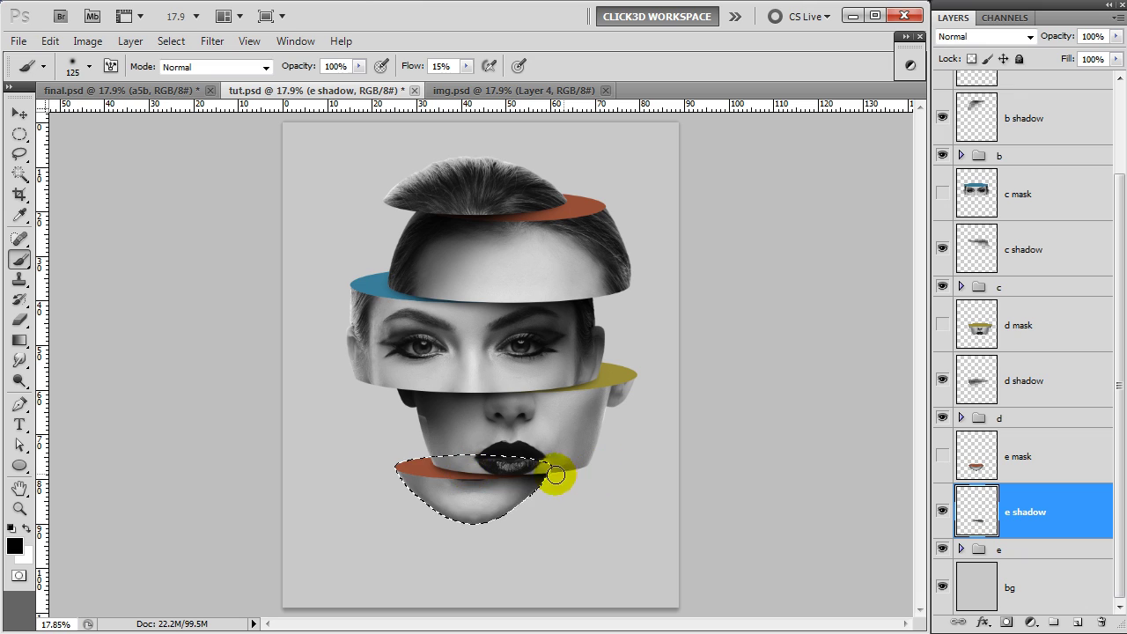
key(bracketright)
key(bracketright)
key(bracketright)
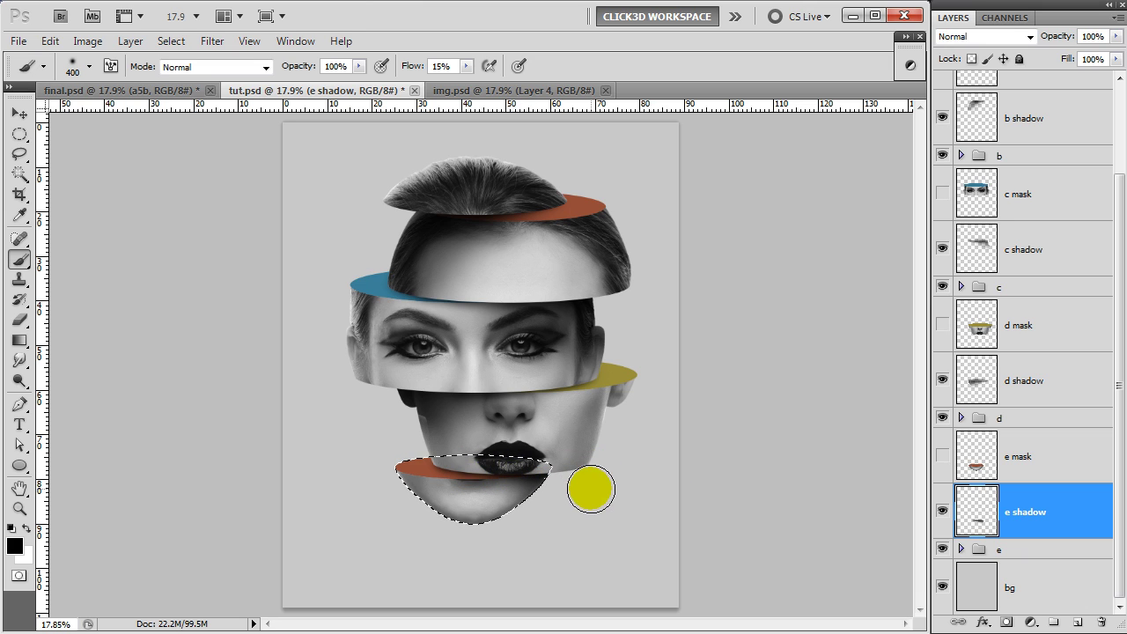
key(v)
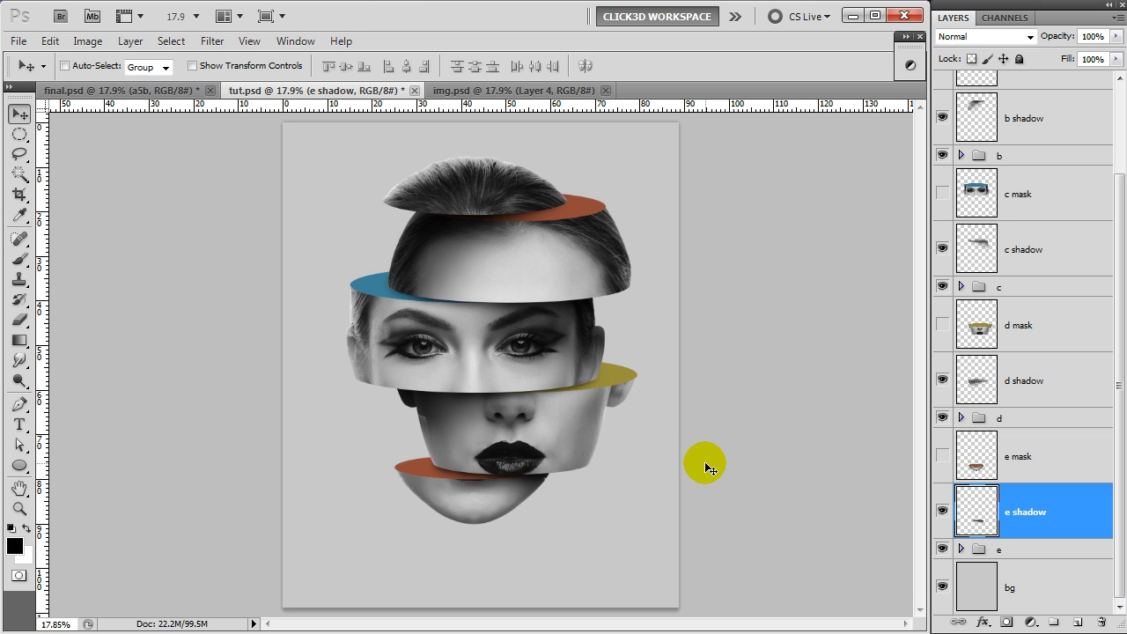
click(1096, 515)
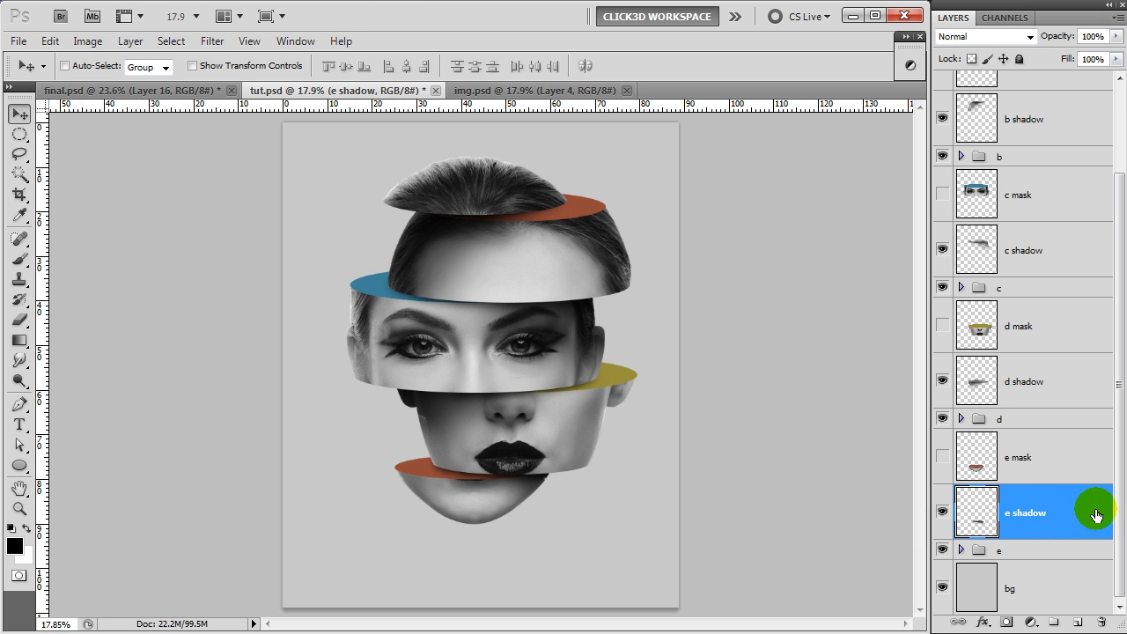
Step: Add a new layer named 'light' above group a
scroll(1107, 432, up, 3)
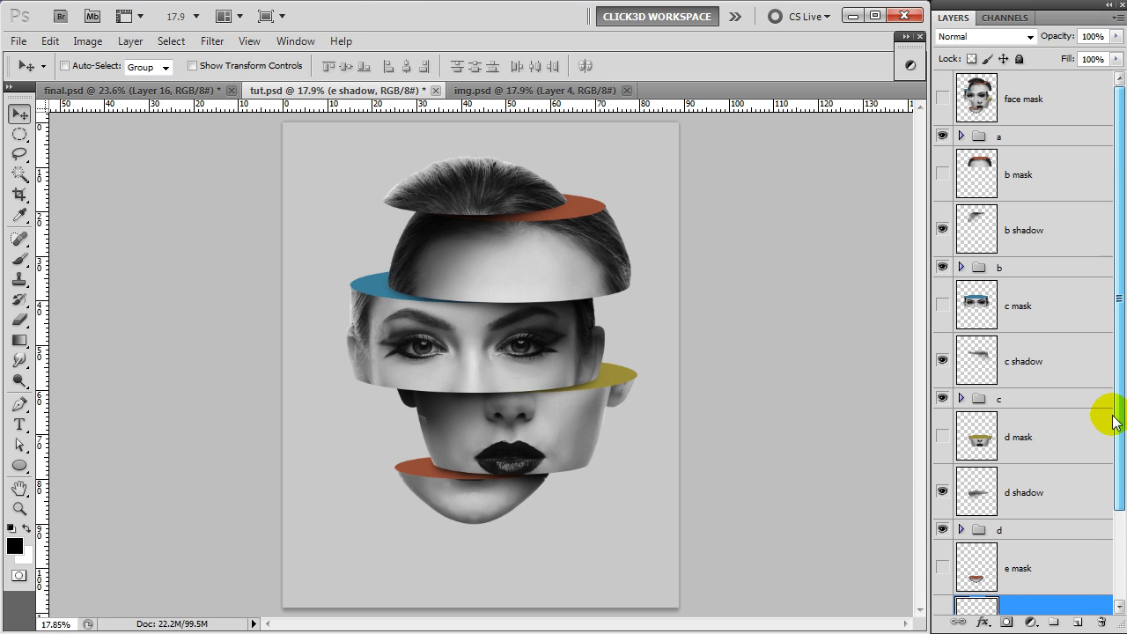
click(1013, 141)
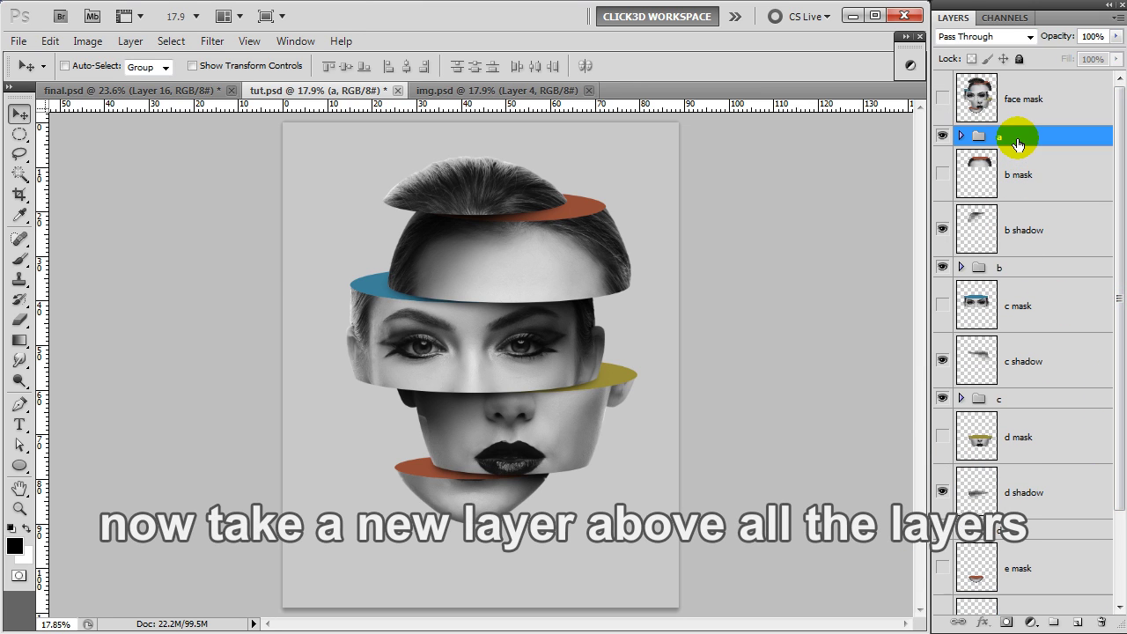
click(1078, 623)
double_click(1024, 156)
text(light)
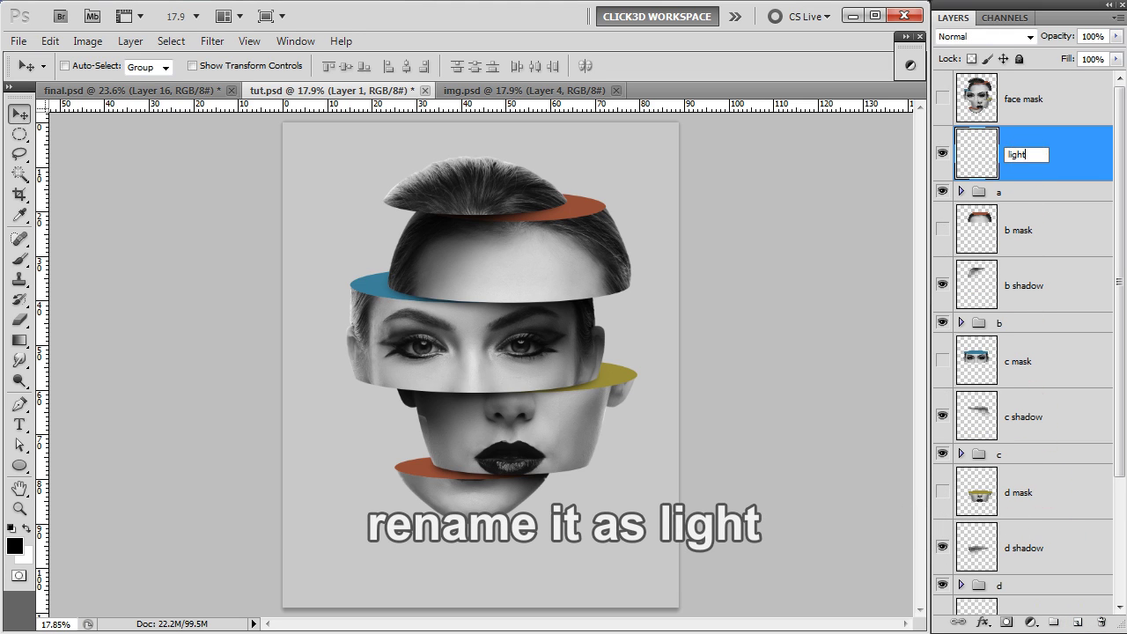
key(Return)
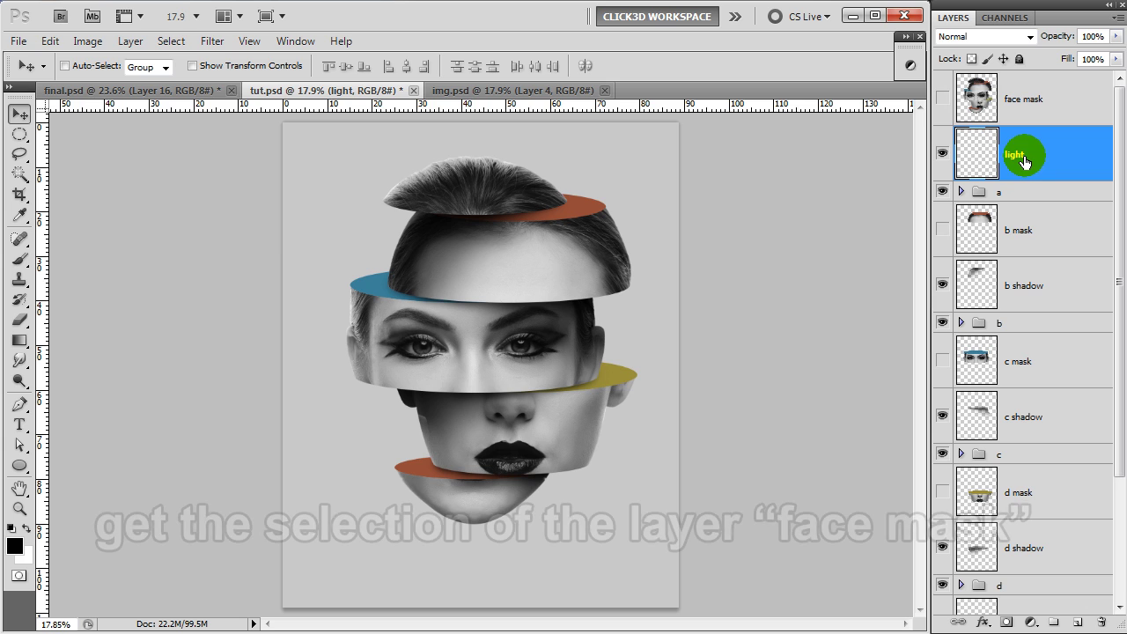
Step: Within the face mask selection, shade the face's left side with a black-to-transparent gradient
ctrl+click(990, 99)
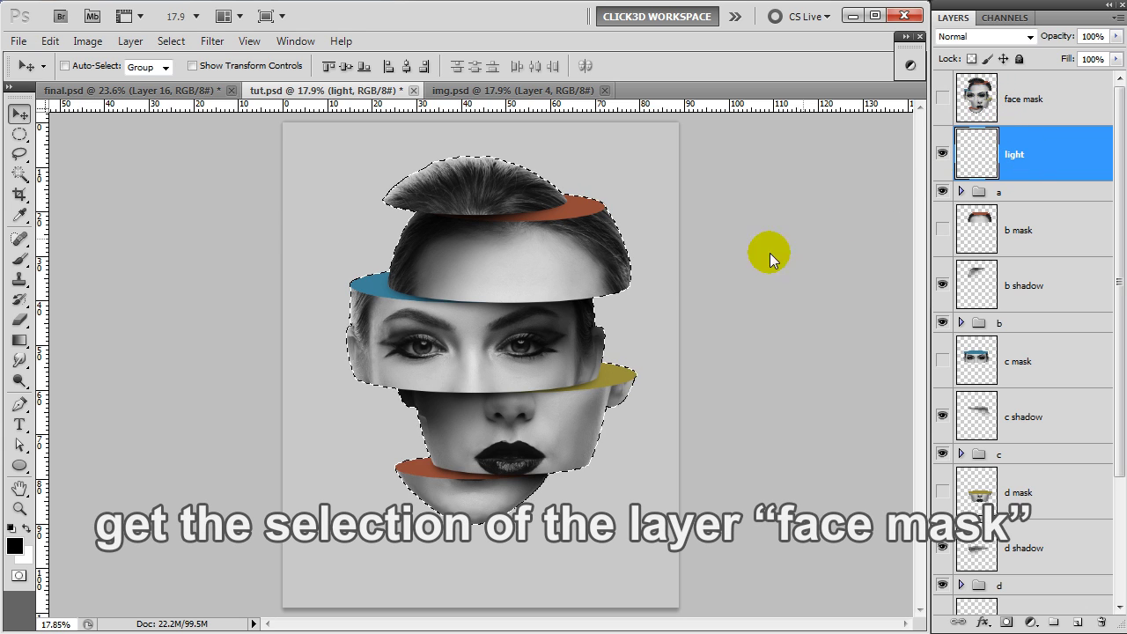
click(20, 340)
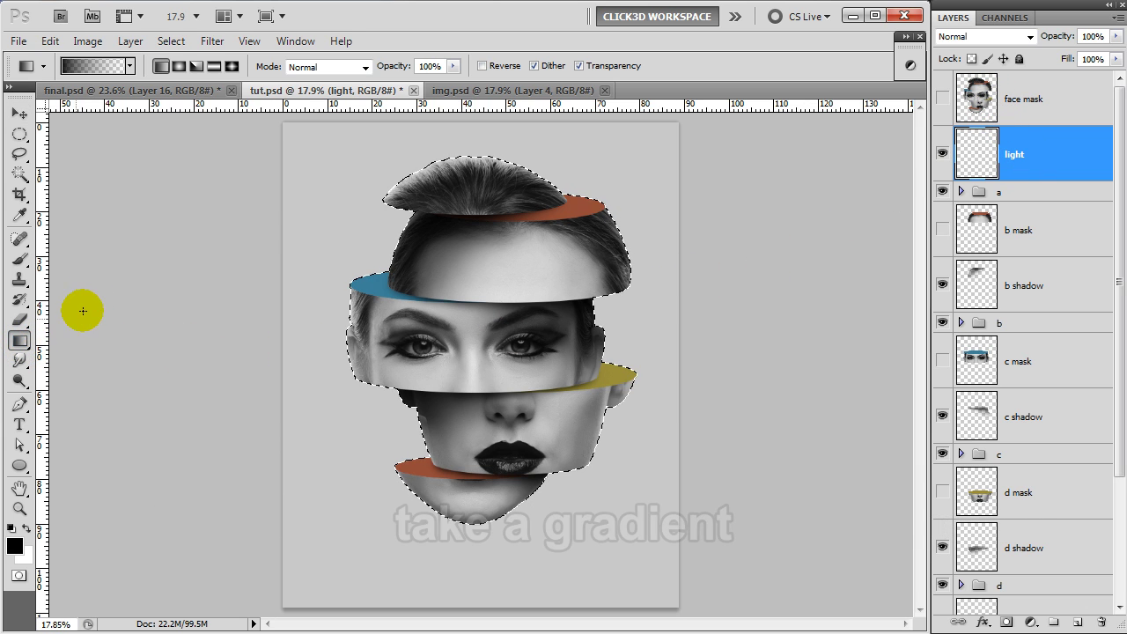
click(90, 66)
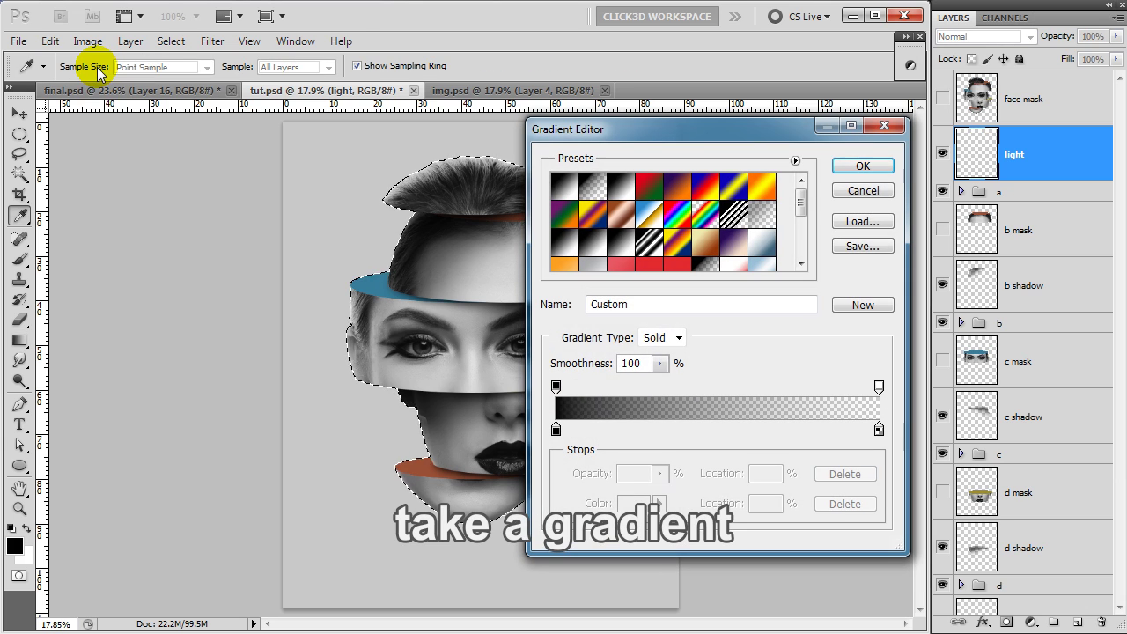
click(863, 167)
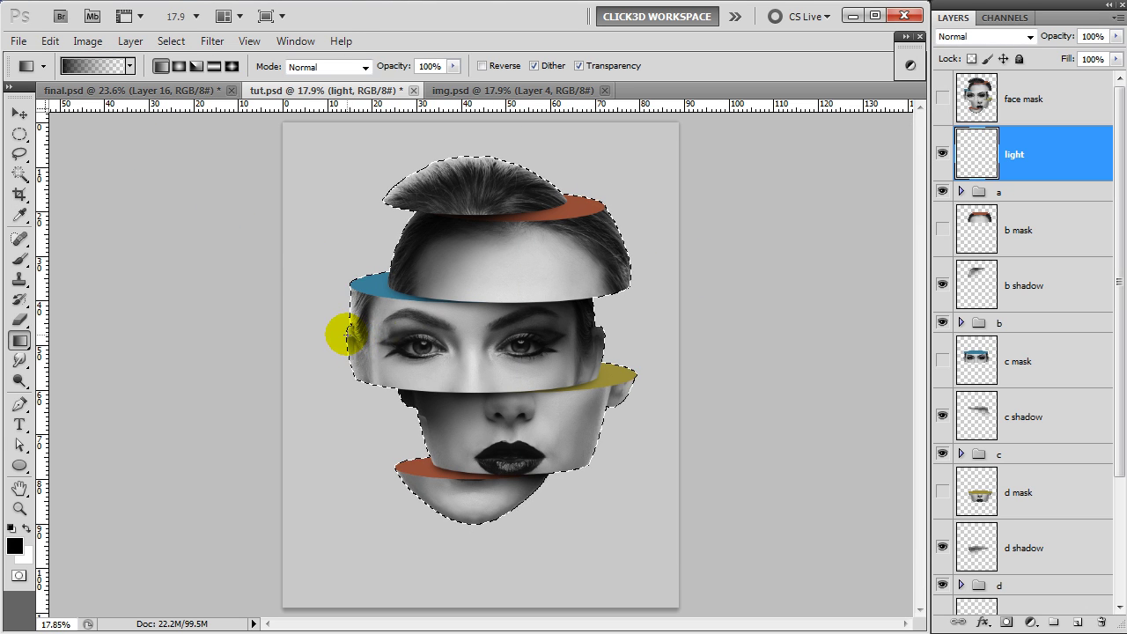
drag(350, 335, 512, 335)
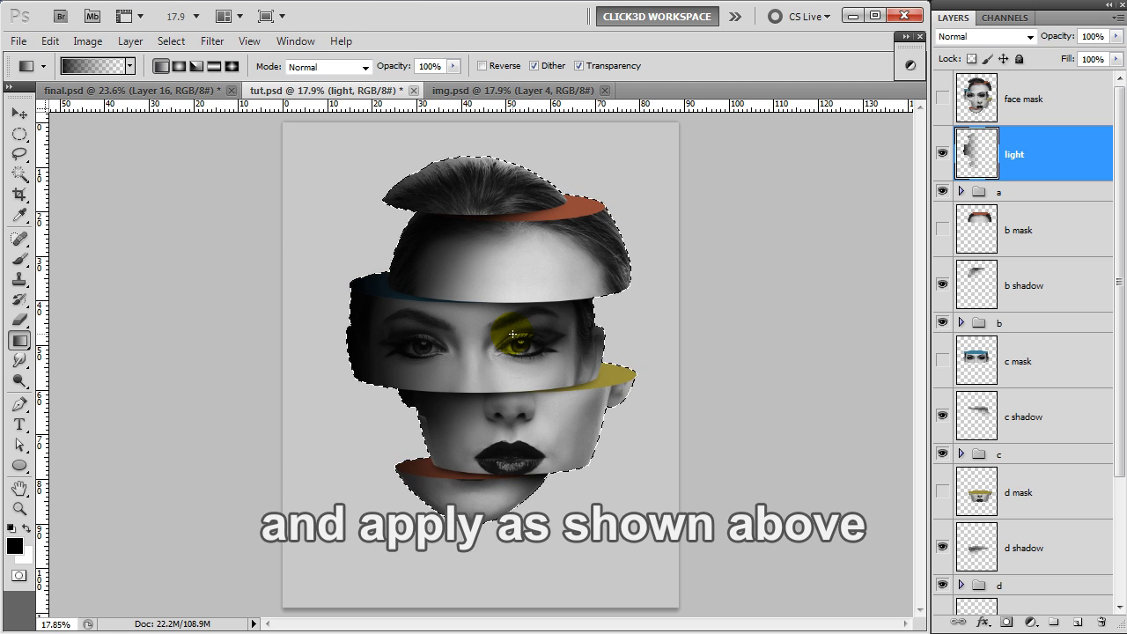
key(ctrl+d)
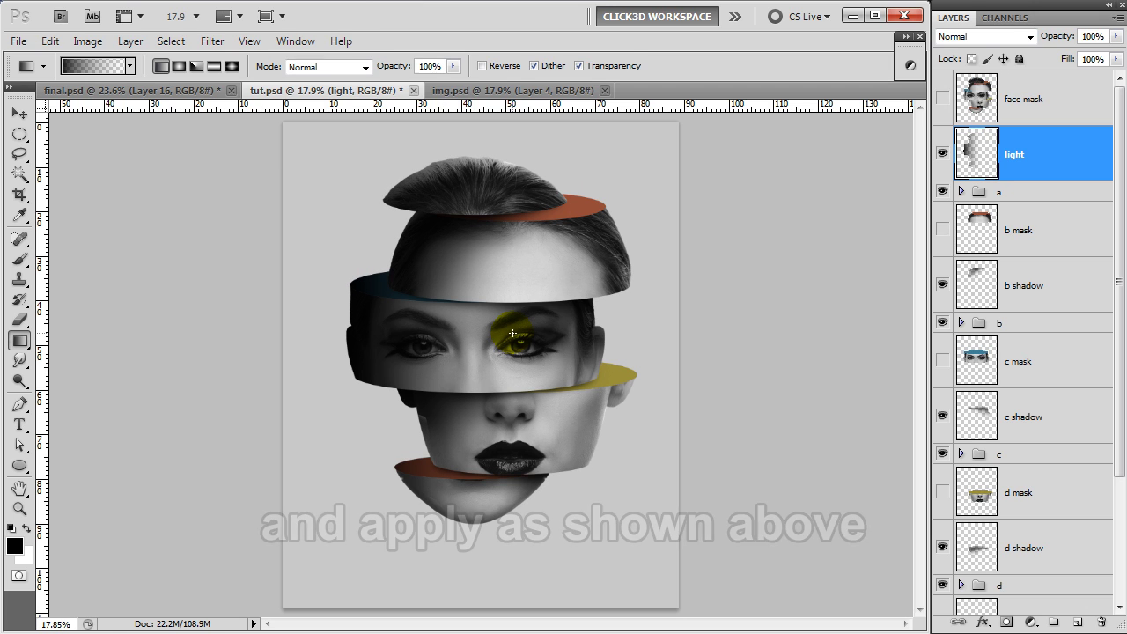
key(v)
Step: Set the light layer's opacity to 45% and toggle its visibility to compare
click(1116, 41)
drag(1114, 54, 1067, 55)
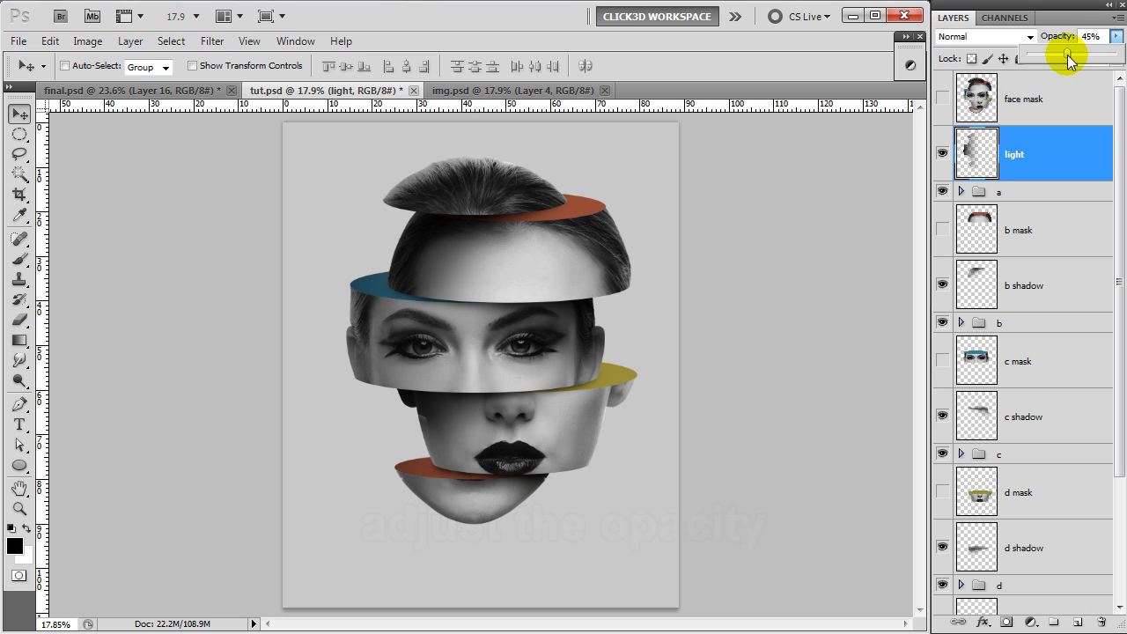
click(942, 159)
click(942, 159)
click(942, 159)
click(942, 159)
click(942, 159)
click(1084, 163)
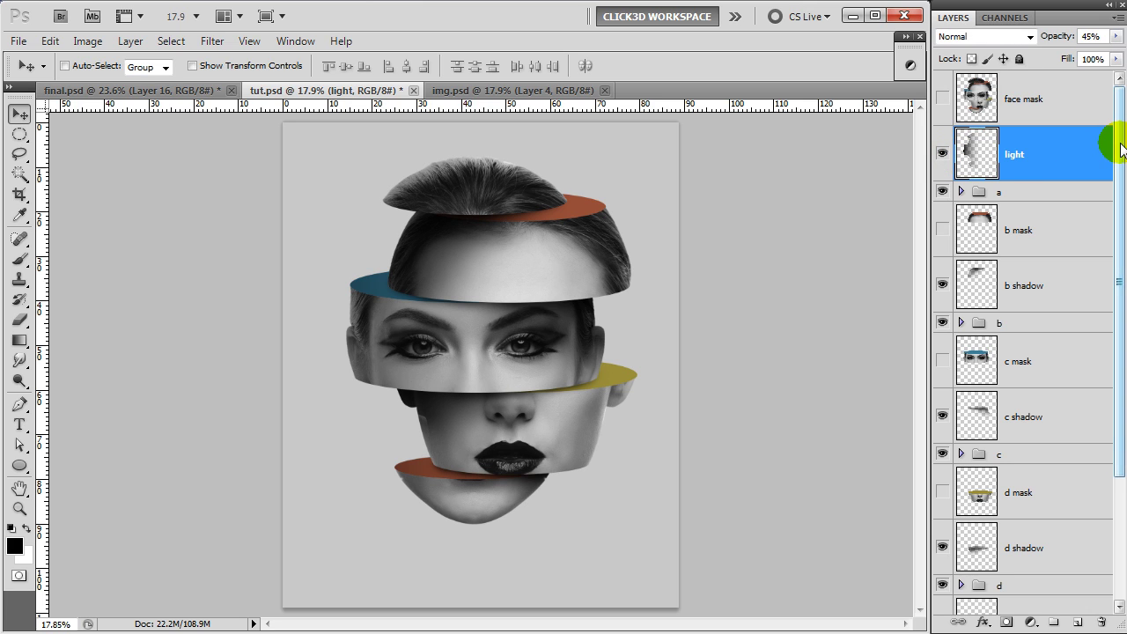
drag(1121, 150, 1117, 319)
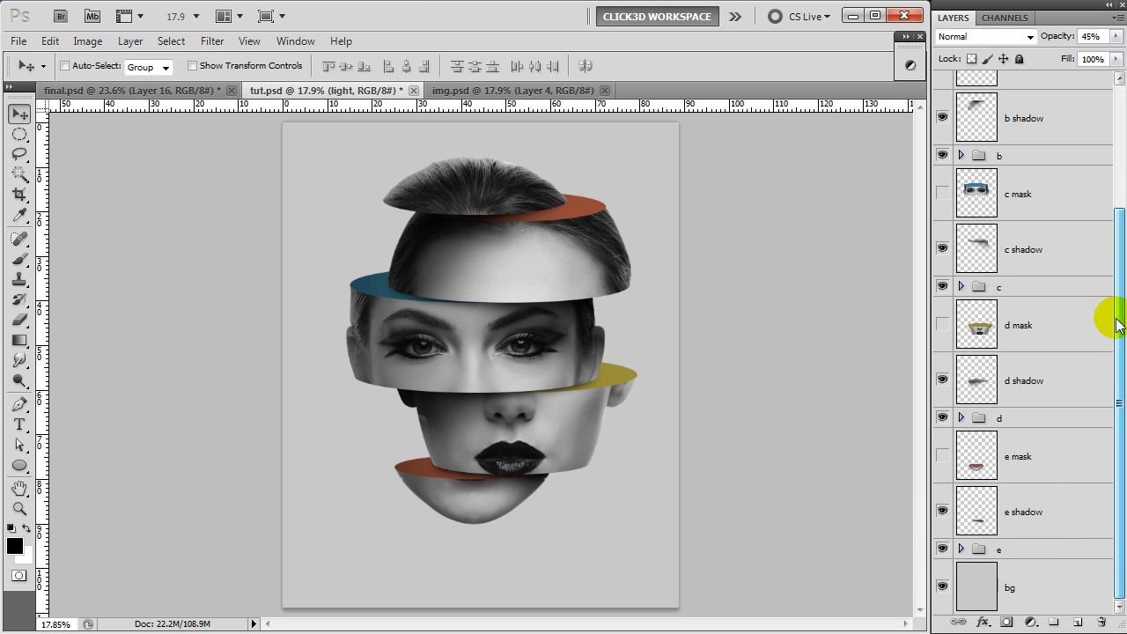
Step: On a new layer above bg, dab a 2500-size soft black brush top-left, faded to 35% opacity
click(1055, 590)
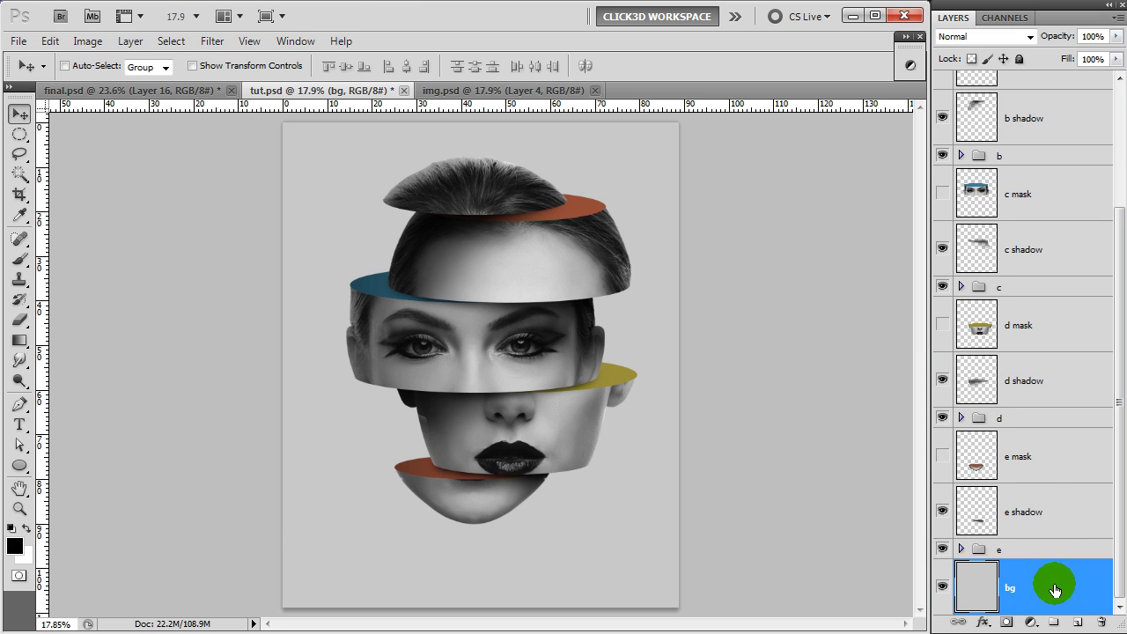
click(1077, 624)
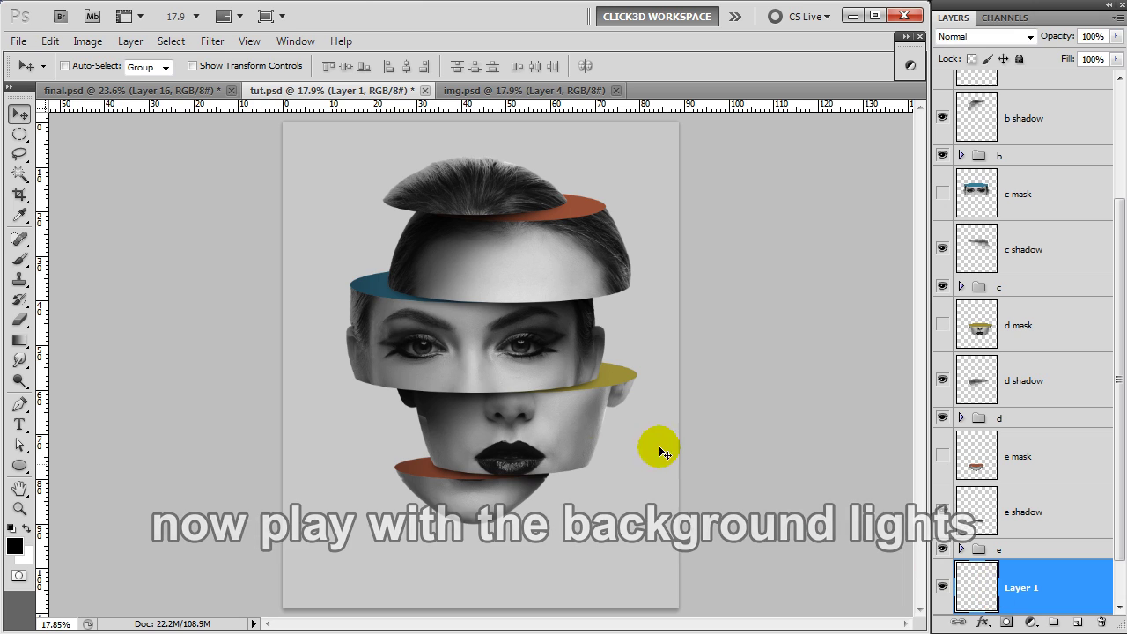
key(b)
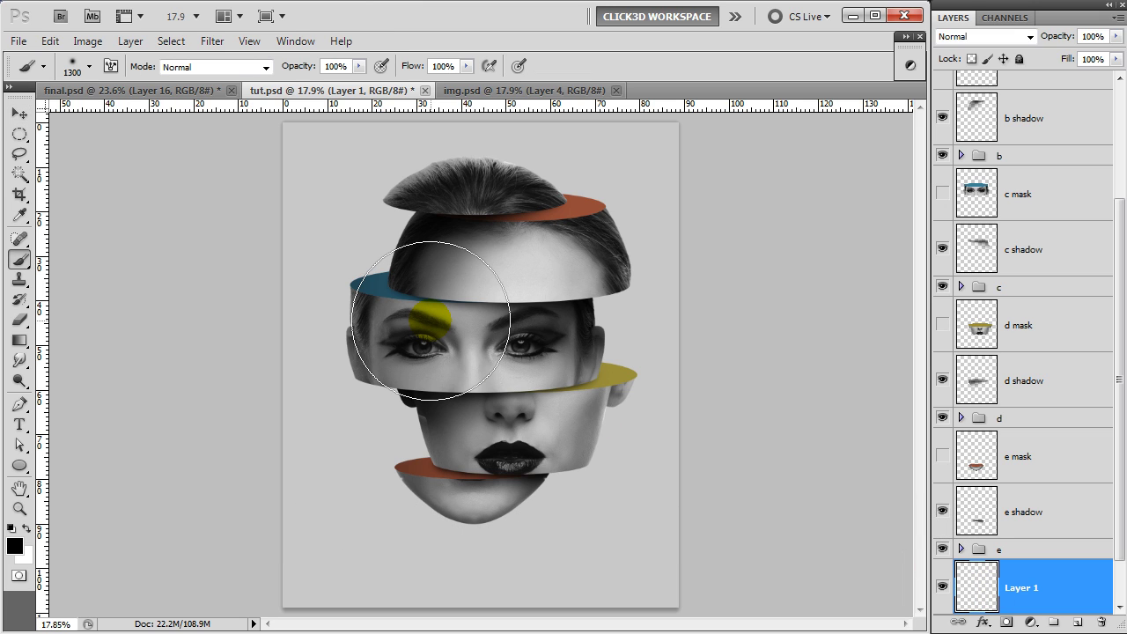
key(bracketright)
key(bracketright)
key(bracketright)
key(bracketright)
key(bracketright)
key(bracketright)
key(bracketright)
key(bracketright)
key(bracketright)
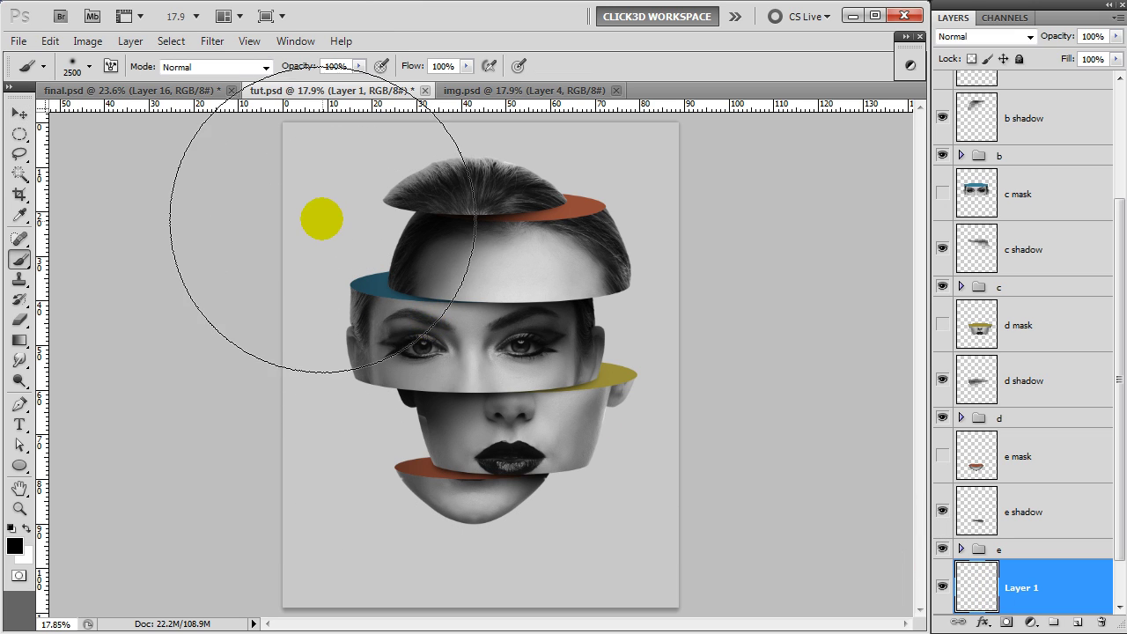
click(328, 200)
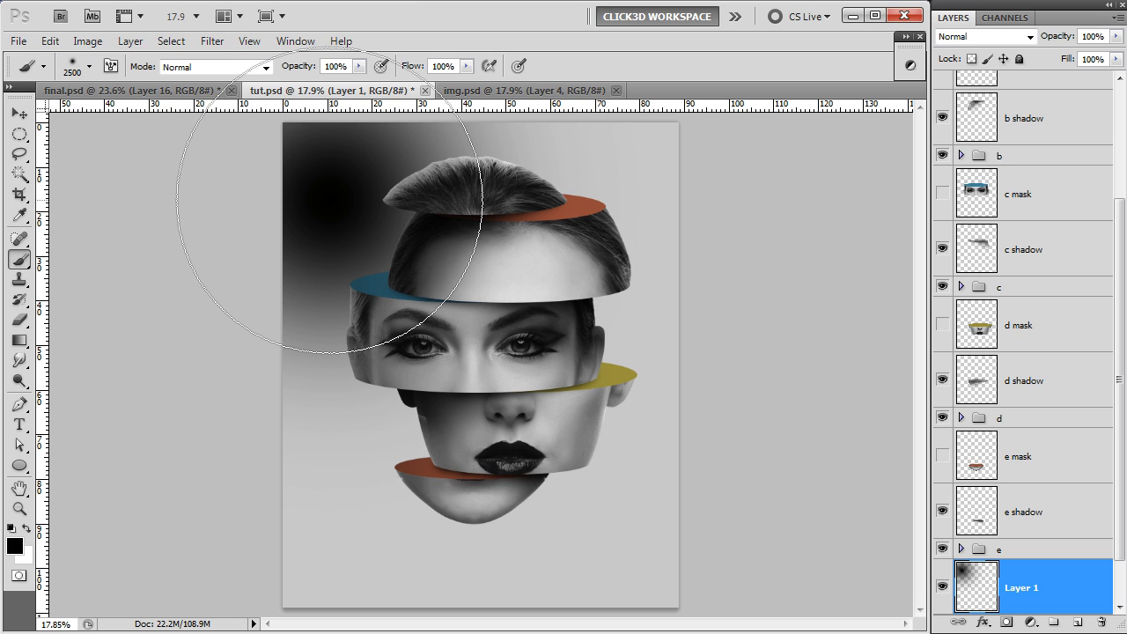
key(v)
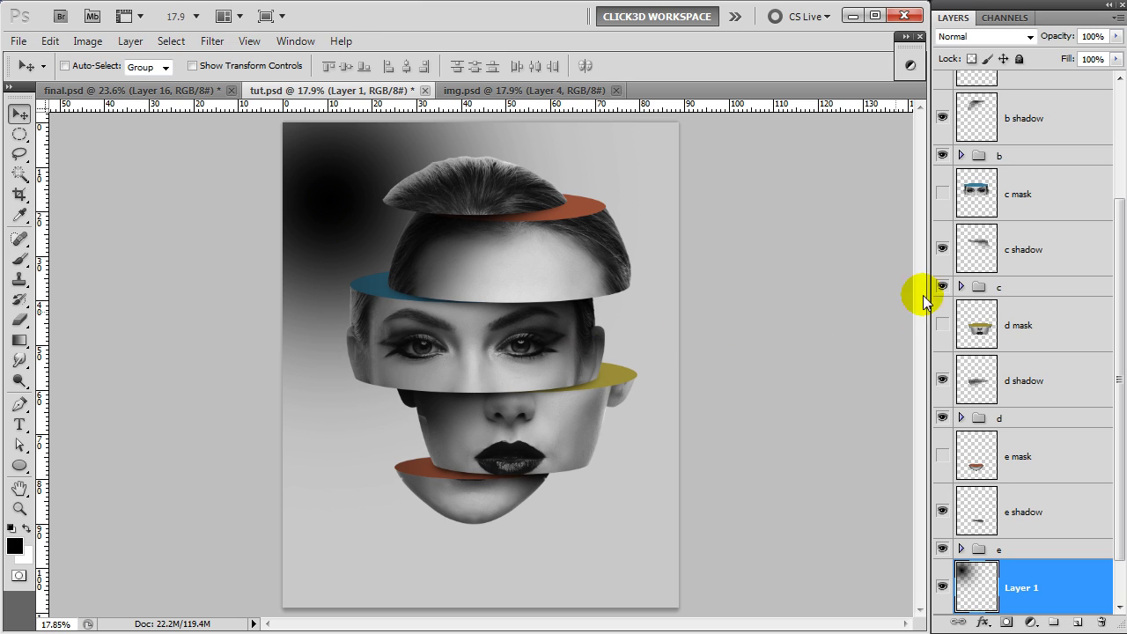
drag(1116, 42, 1059, 59)
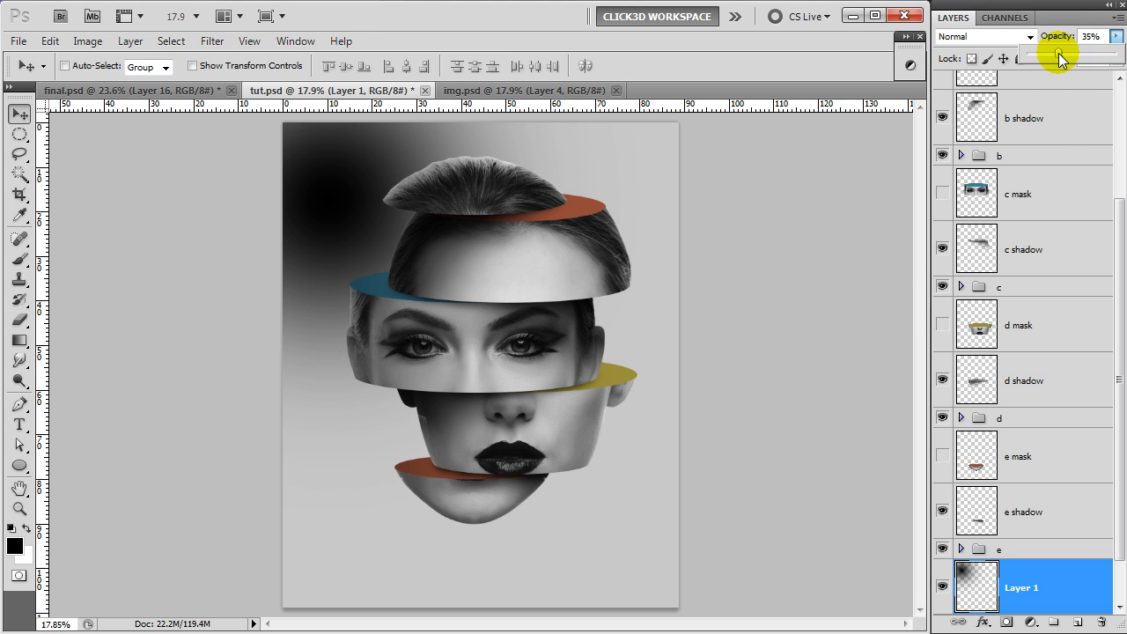
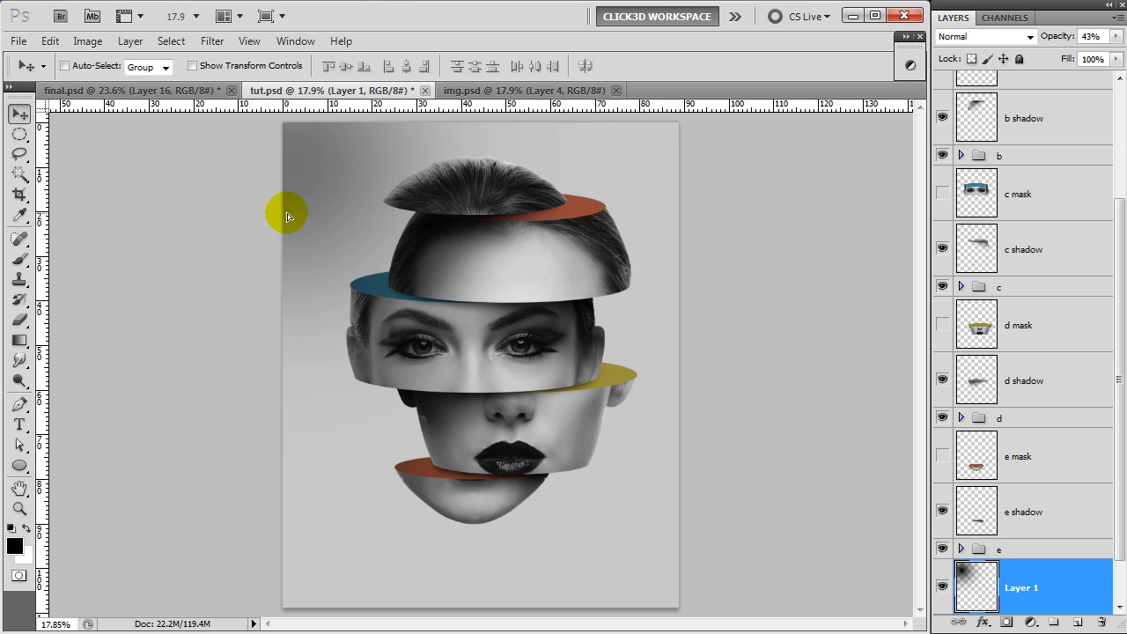
Step: Paint a large soft white glow at upper right on a new layer, at 39% opacity
click(1054, 624)
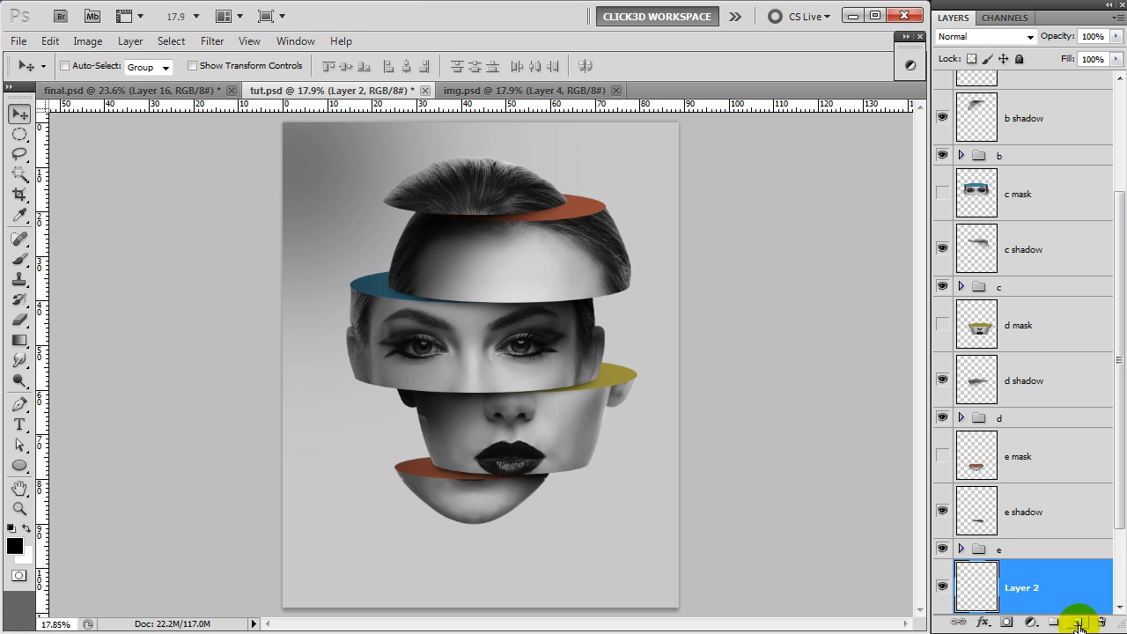
key(b)
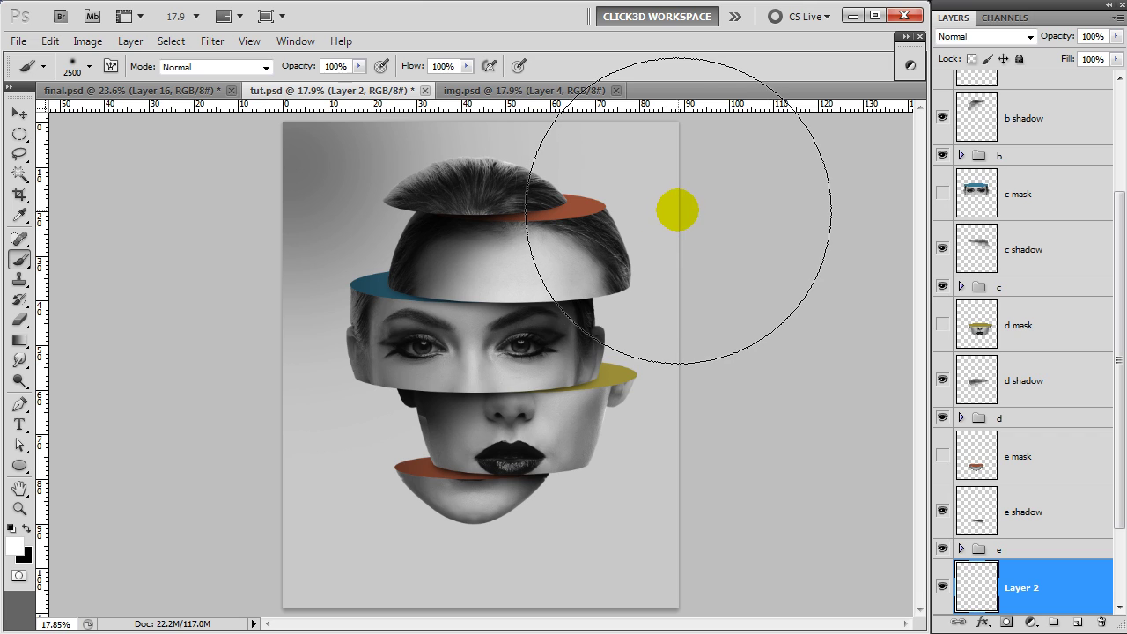
click(677, 211)
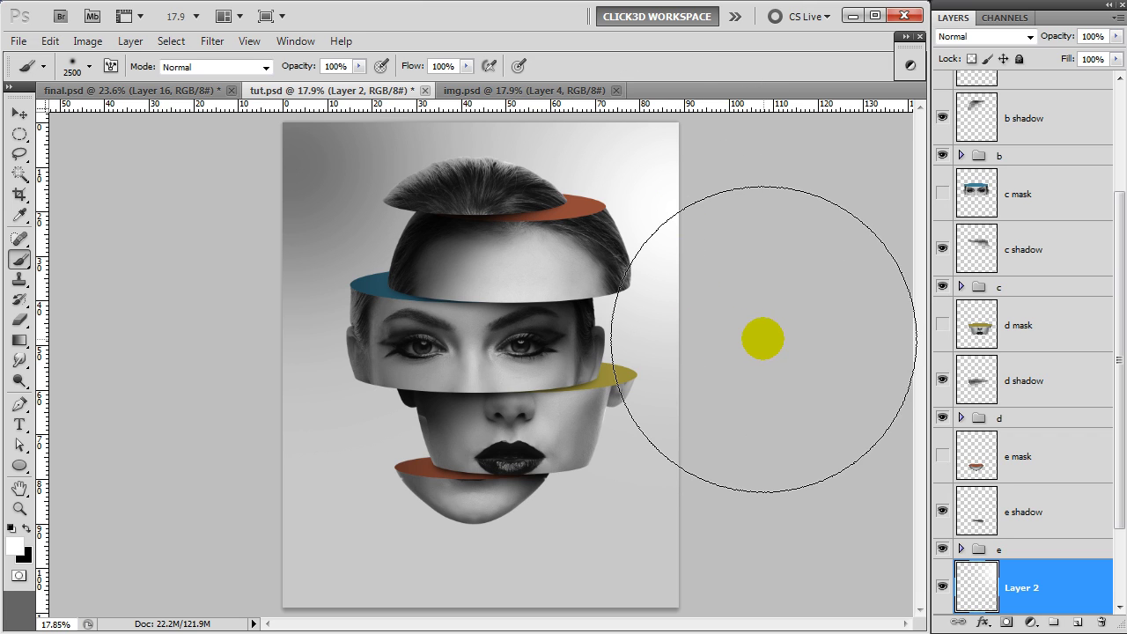
key(v)
click(1117, 36)
drag(1109, 59, 1068, 59)
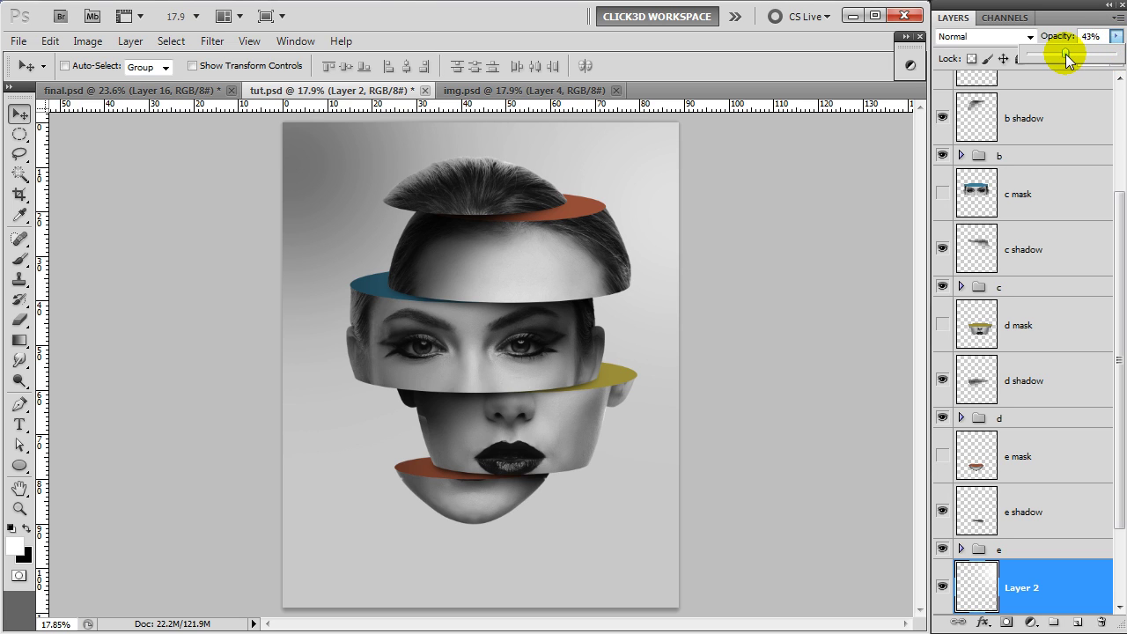
click(1023, 94)
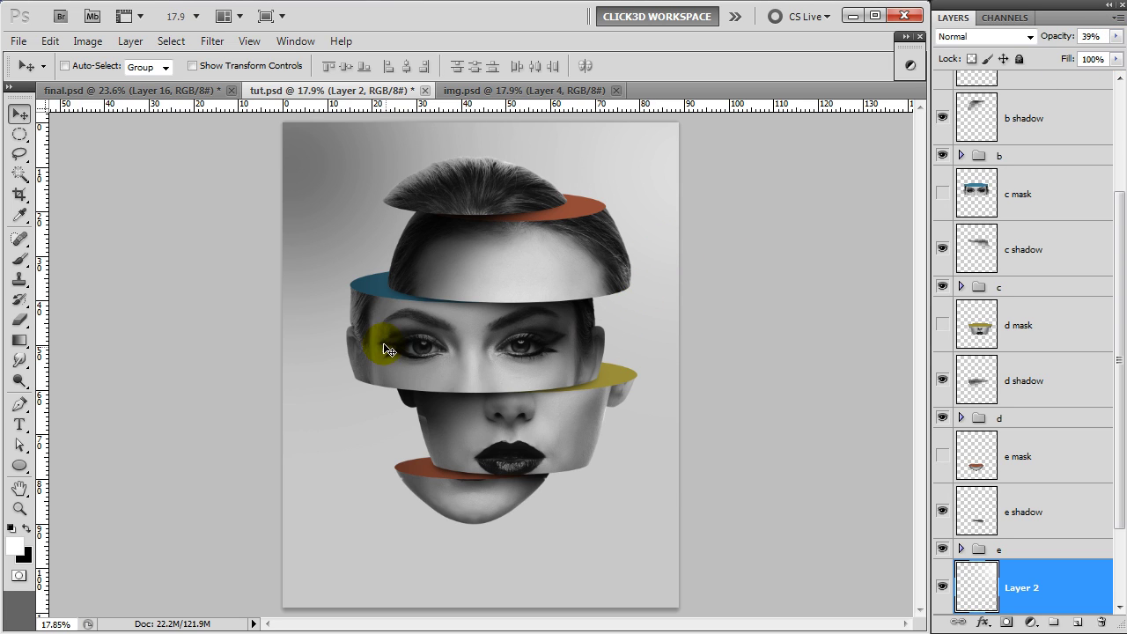
Step: Stretch Layer 1's dark shading taller with Free Transform
scroll(1045, 543, down, 2)
click(1045, 541)
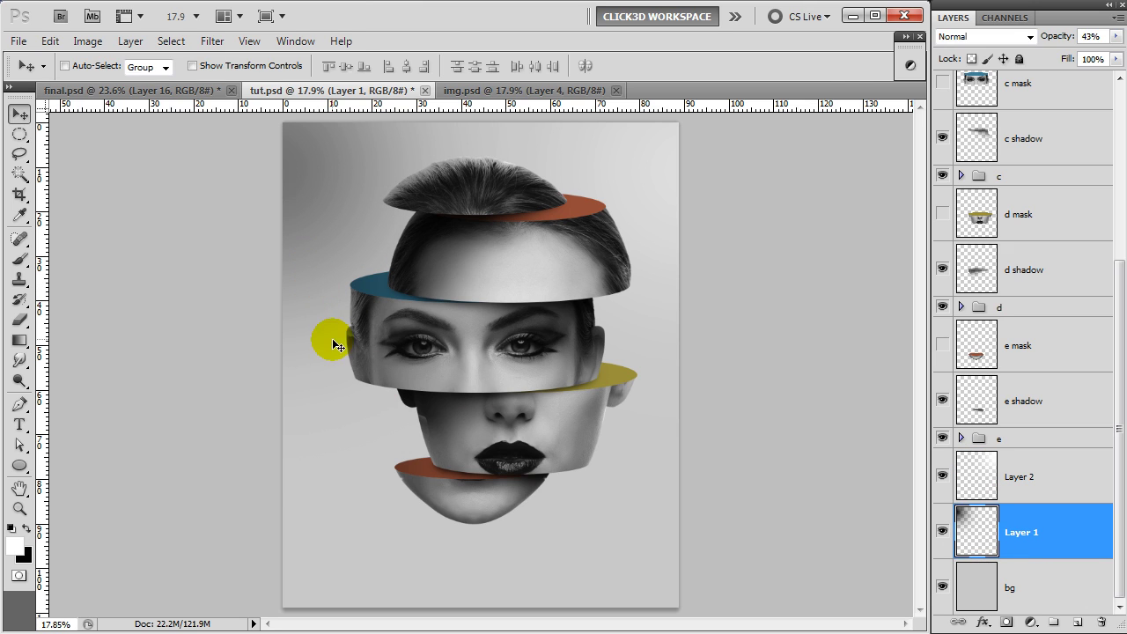
key(ctrl+t)
drag(406, 486, 400, 633)
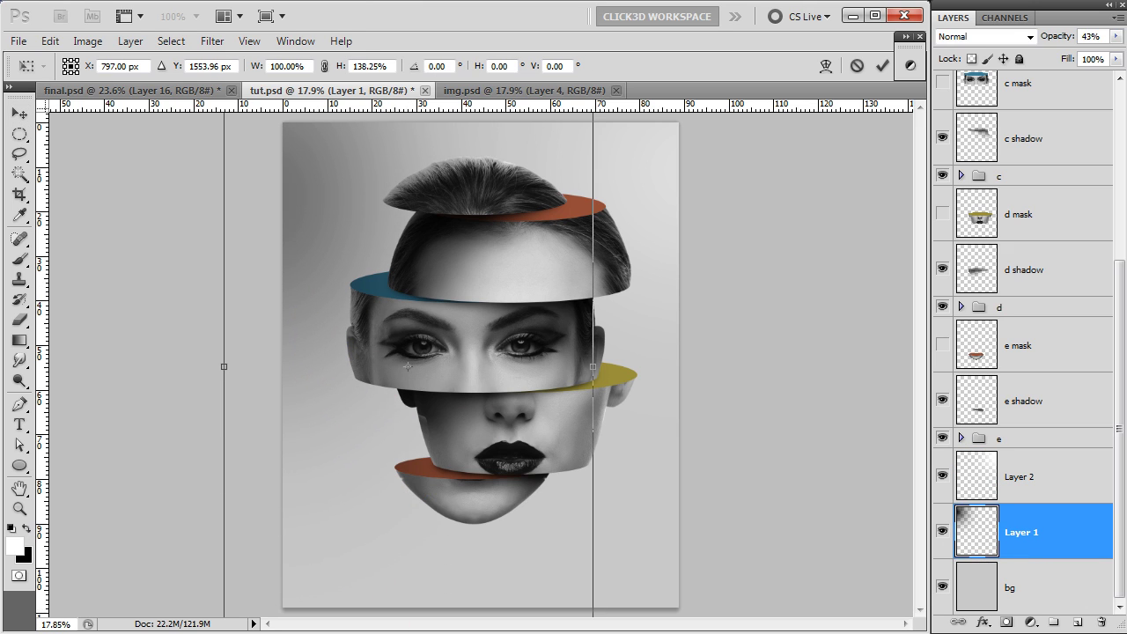
drag(340, 496, 329, 473)
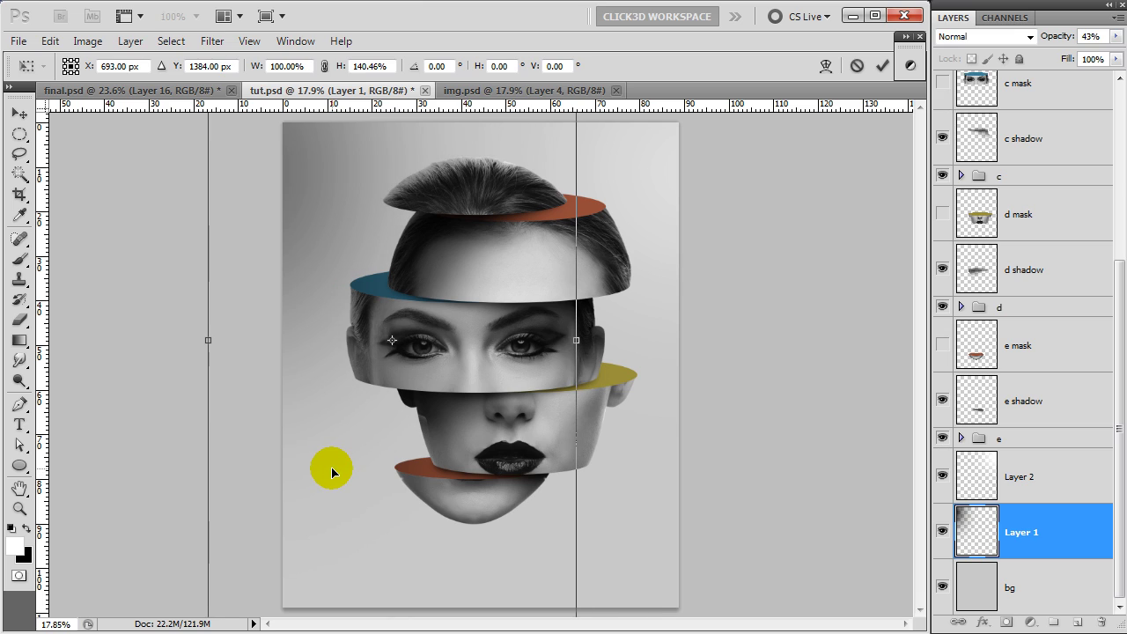
key(Return)
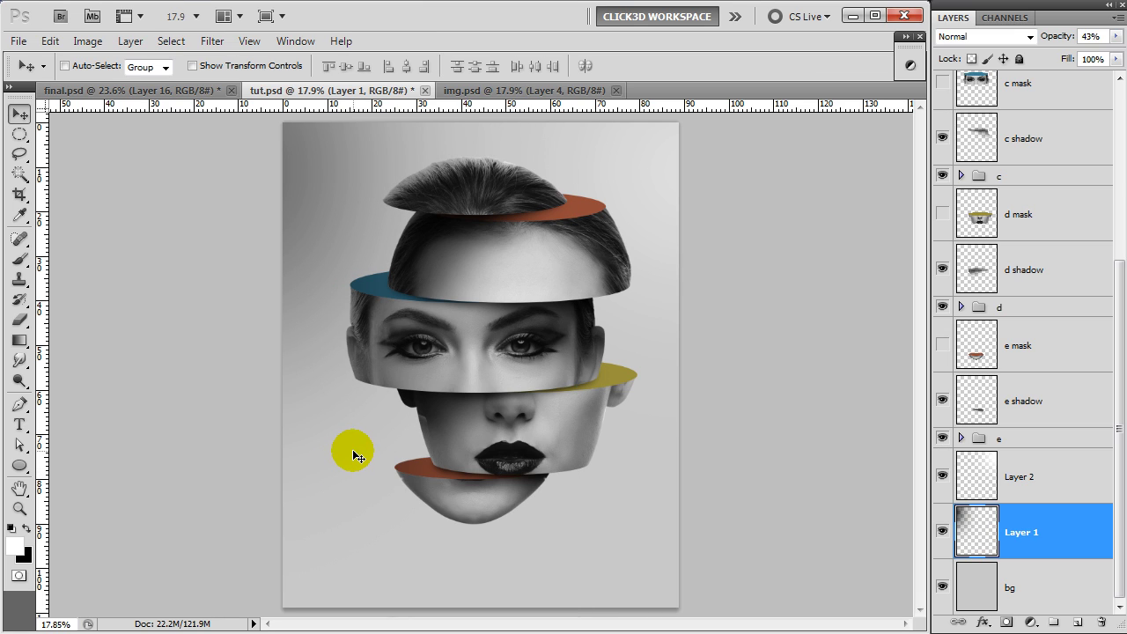
Step: Stretch Layer 2's white glow taller toward the lower right
click(1013, 471)
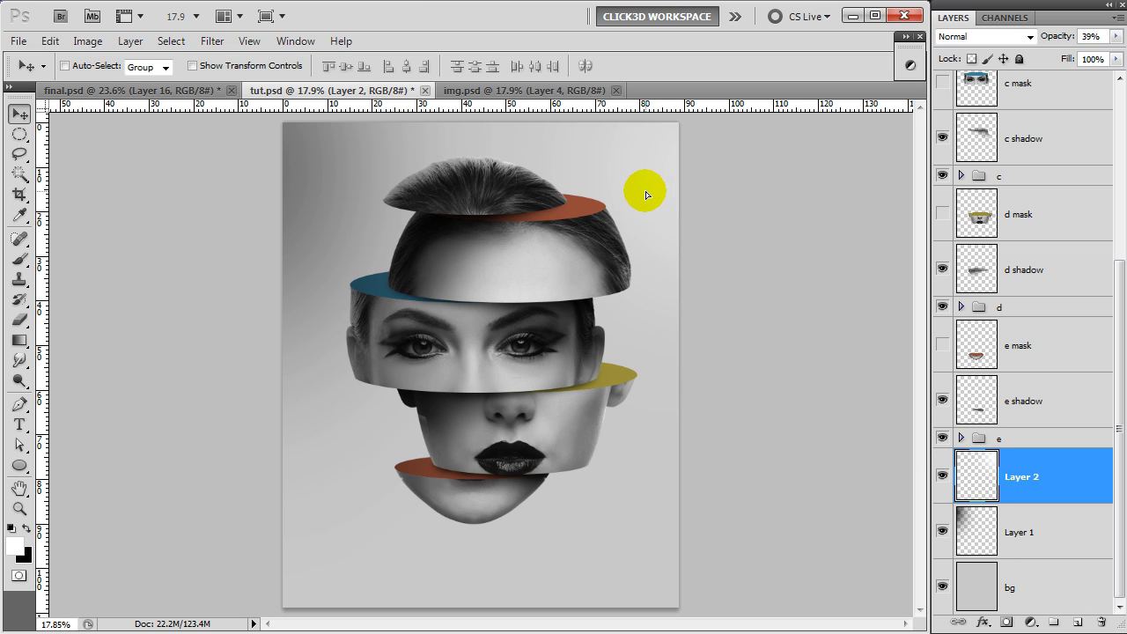
key(ctrl+t)
drag(650, 490, 647, 624)
drag(617, 364, 627, 419)
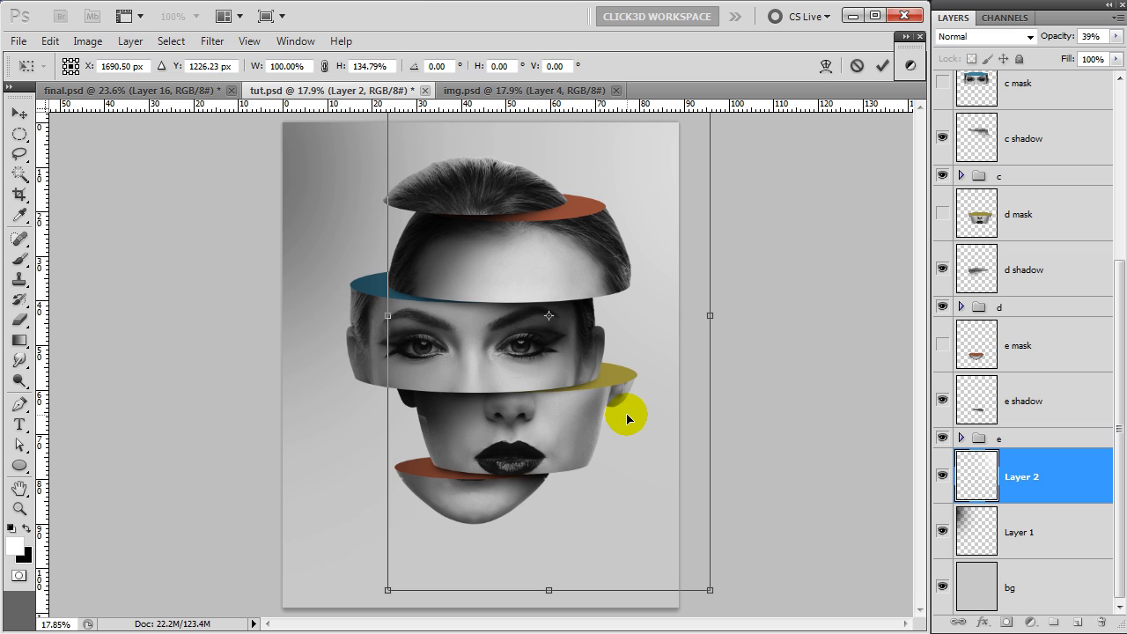
key(Return)
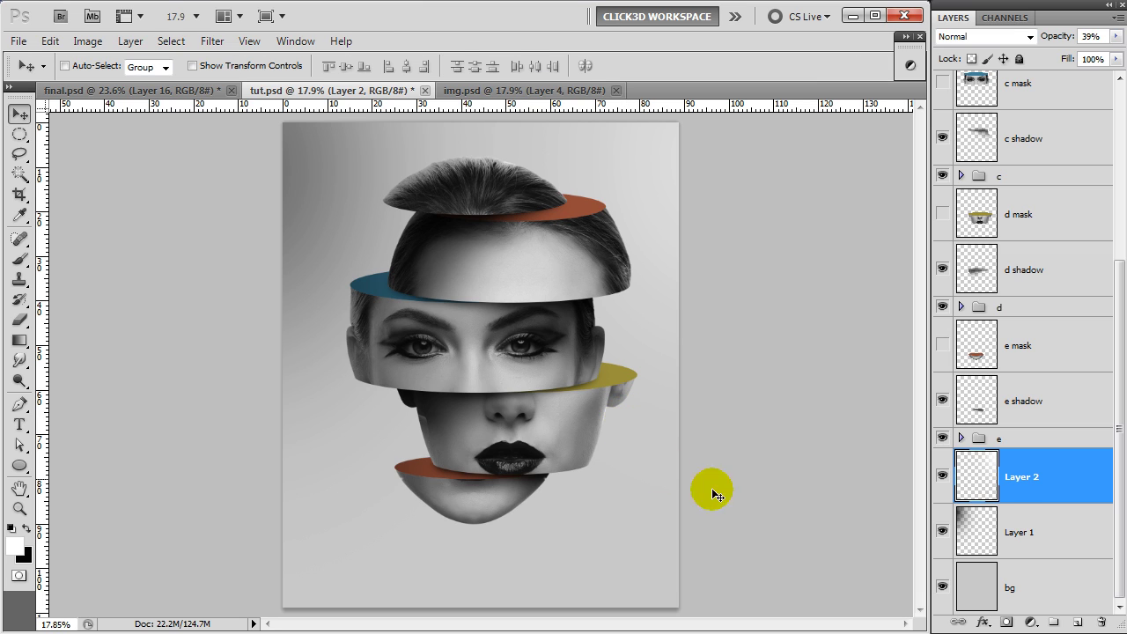
Step: Lower Layer 1's opacity to 23% to fade the dark shading
click(1021, 532)
click(1116, 36)
drag(1068, 57, 1055, 58)
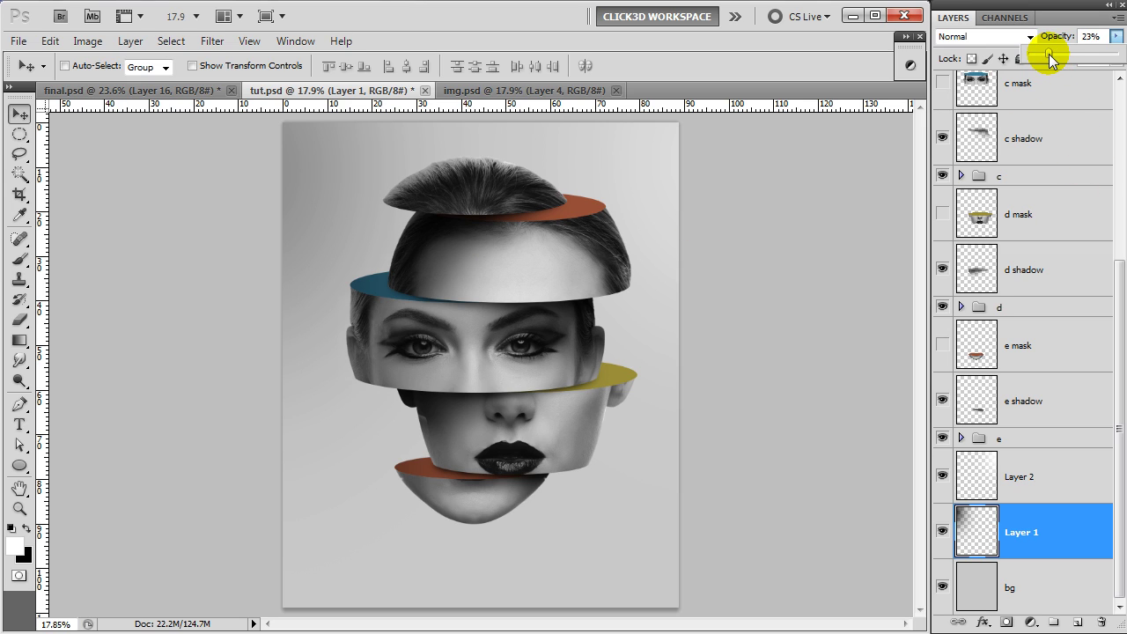
click(1081, 539)
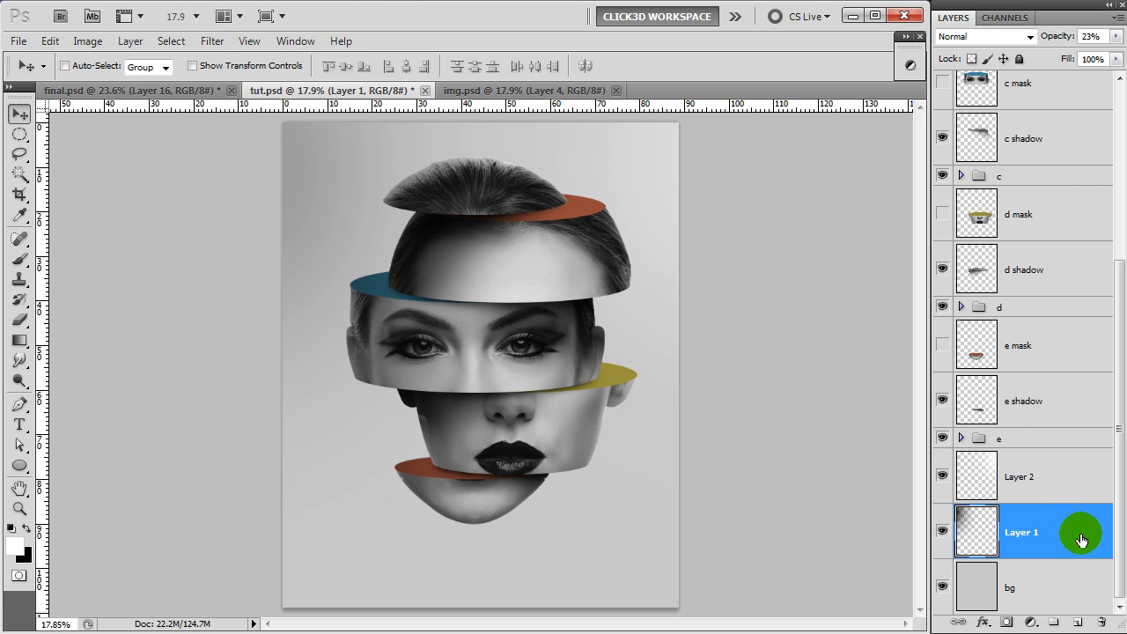
Step: Add a layer named 'shadow' above Layer 2 and paint a soft black blot under the chin
click(1052, 467)
click(1077, 621)
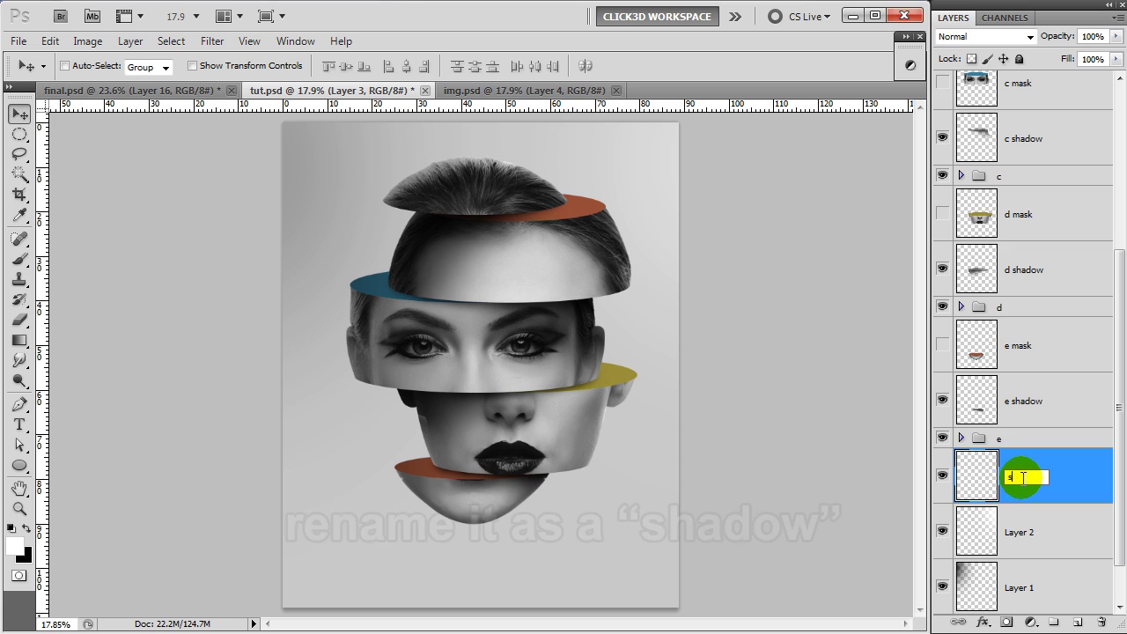
text(hado)
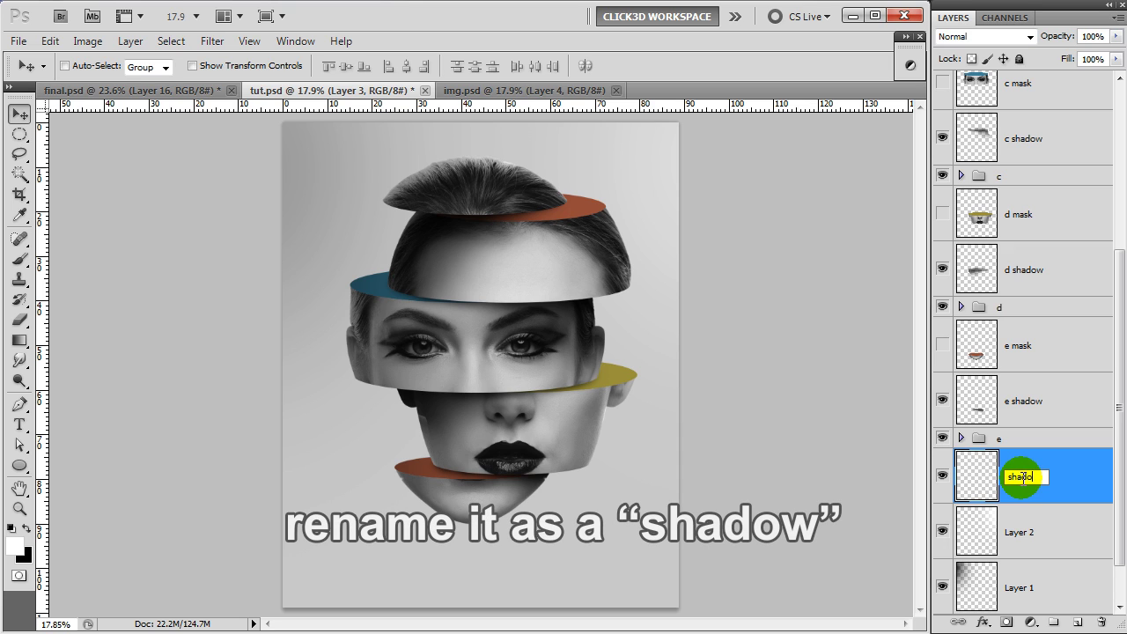
key(Return)
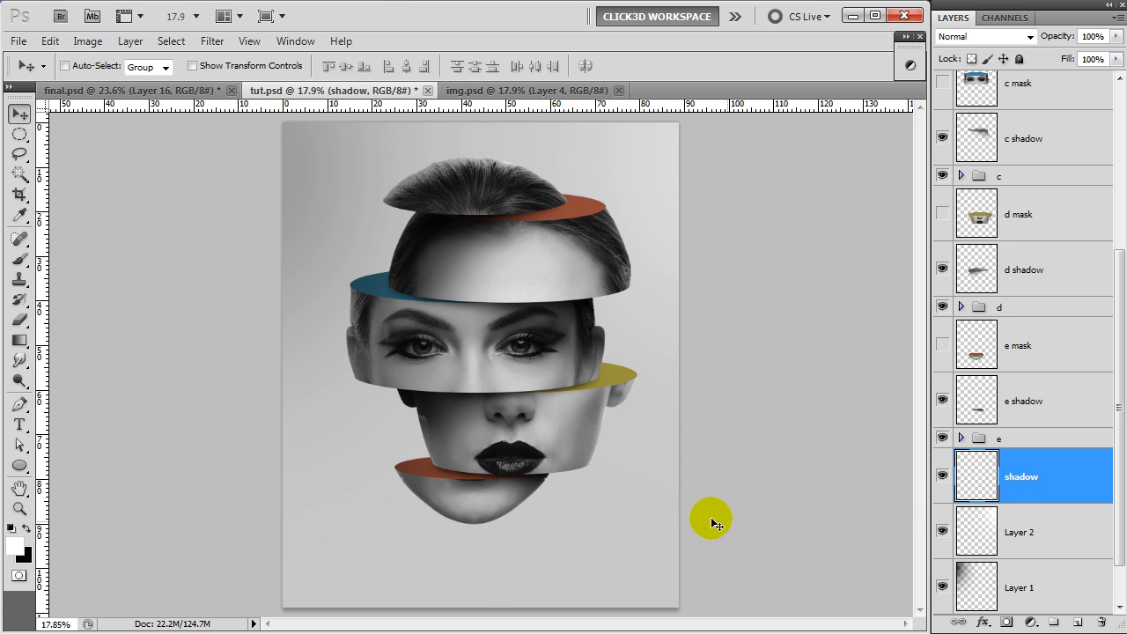
key(b)
key(bracketleft)
key(bracketleft)
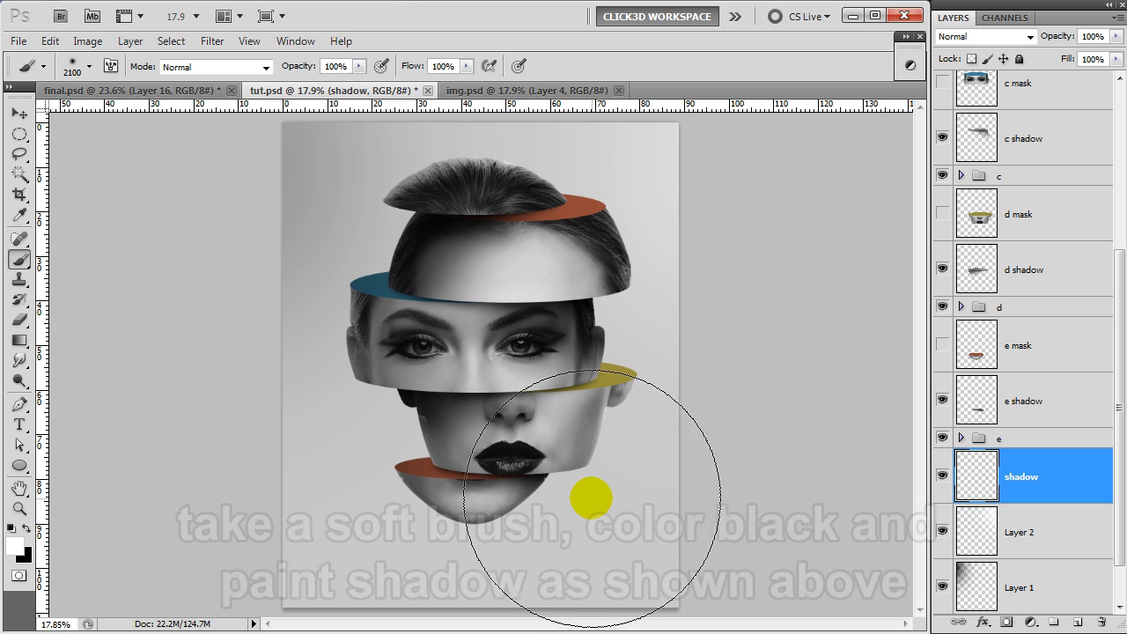
key(bracketleft)
key(bracketleft)
key(bracketleft)
key(bracketleft)
key(bracketleft)
key(bracketleft)
key(bracketleft)
key(bracketleft)
key(bracketleft)
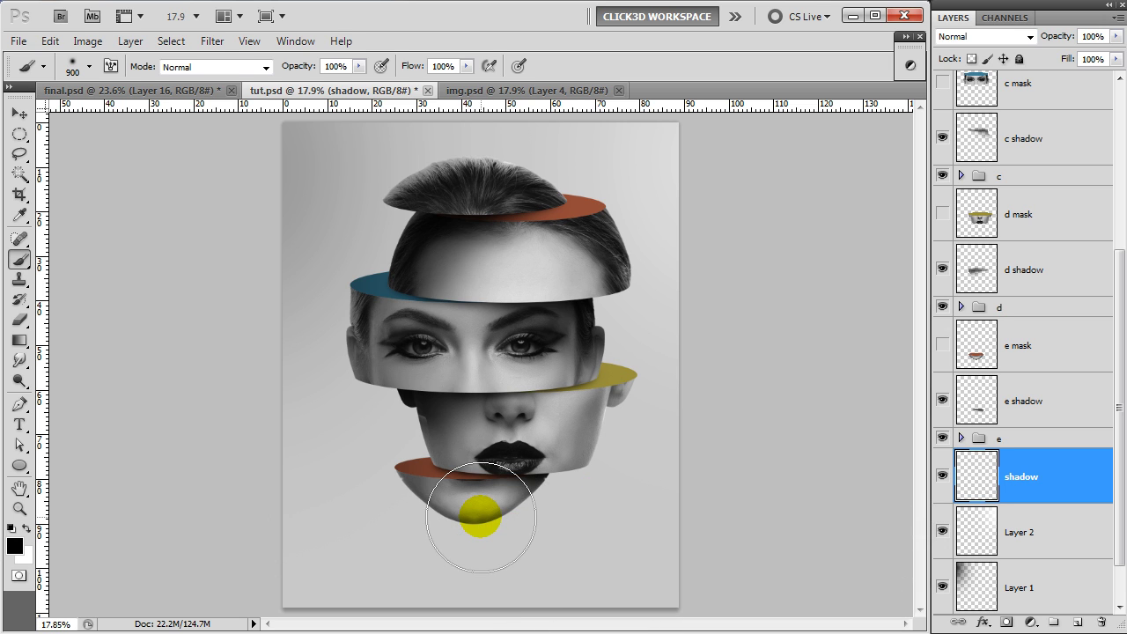
click(481, 517)
Step: Flatten and widen the blot into a thin floor-shadow ellipse and lower its opacity
key(v)
key(ctrl+t)
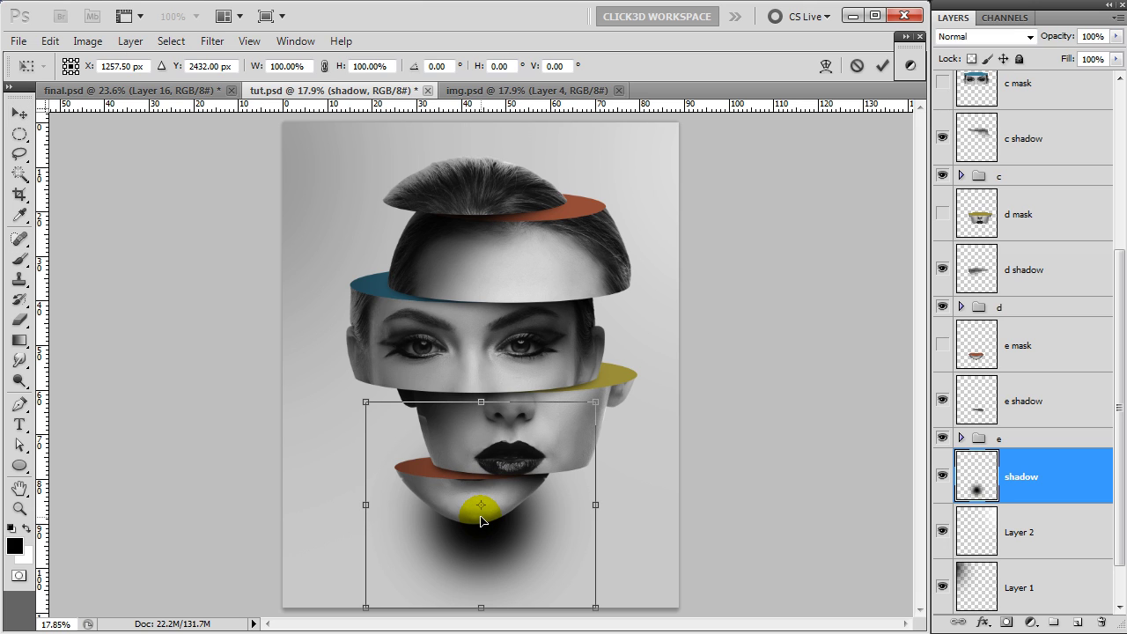
drag(482, 421, 491, 550)
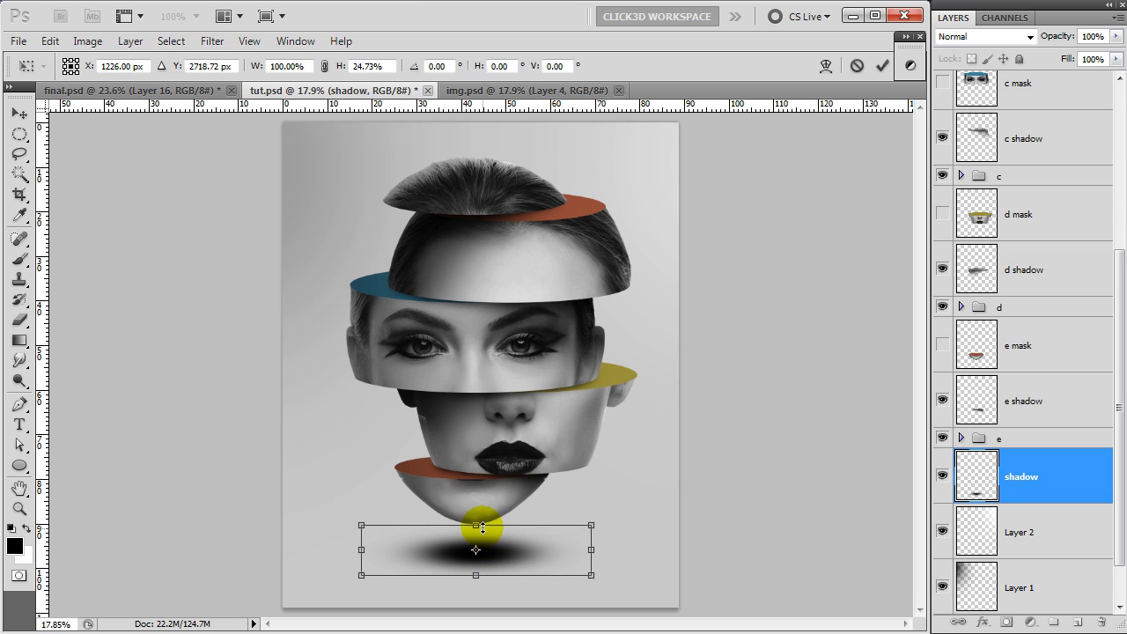
drag(479, 526, 479, 539)
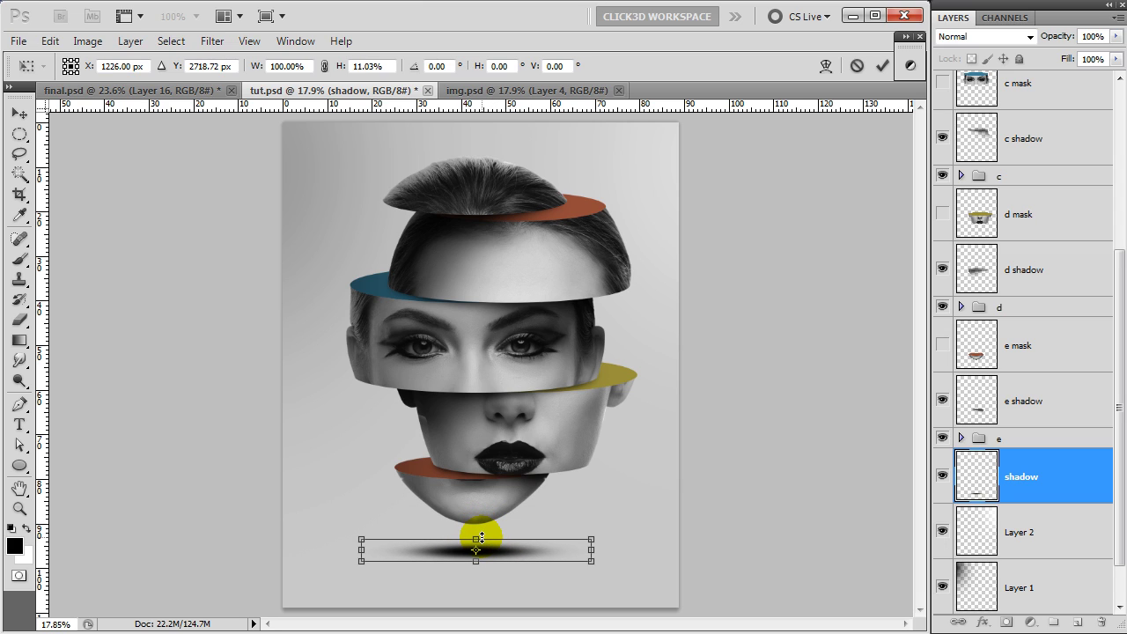
drag(597, 551, 604, 553)
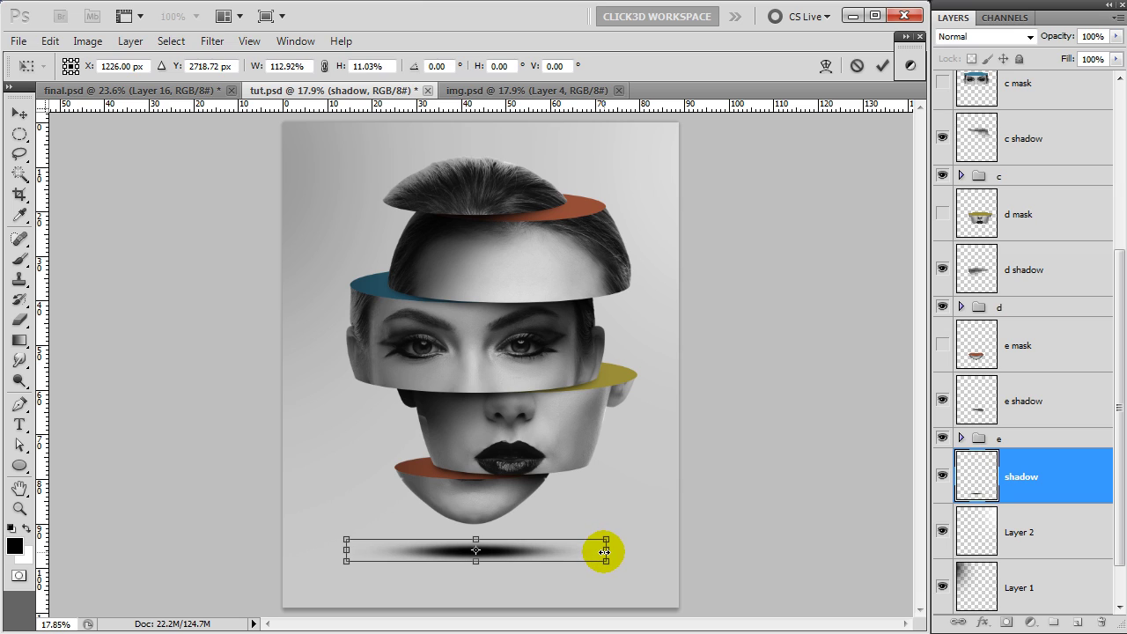
key(Return)
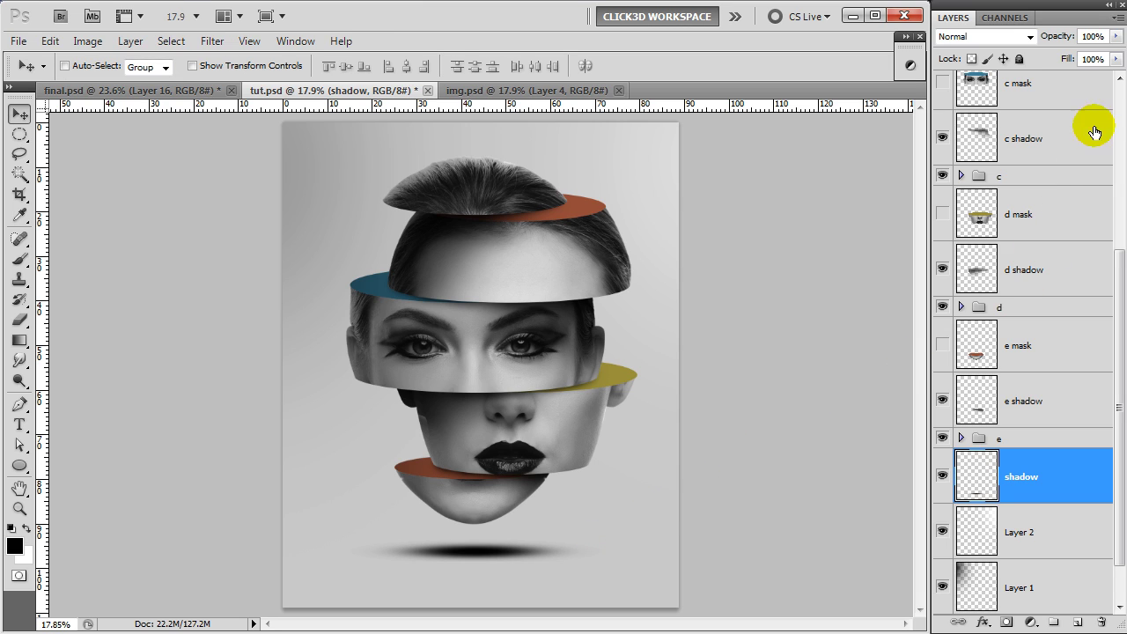
drag(1117, 42, 1063, 58)
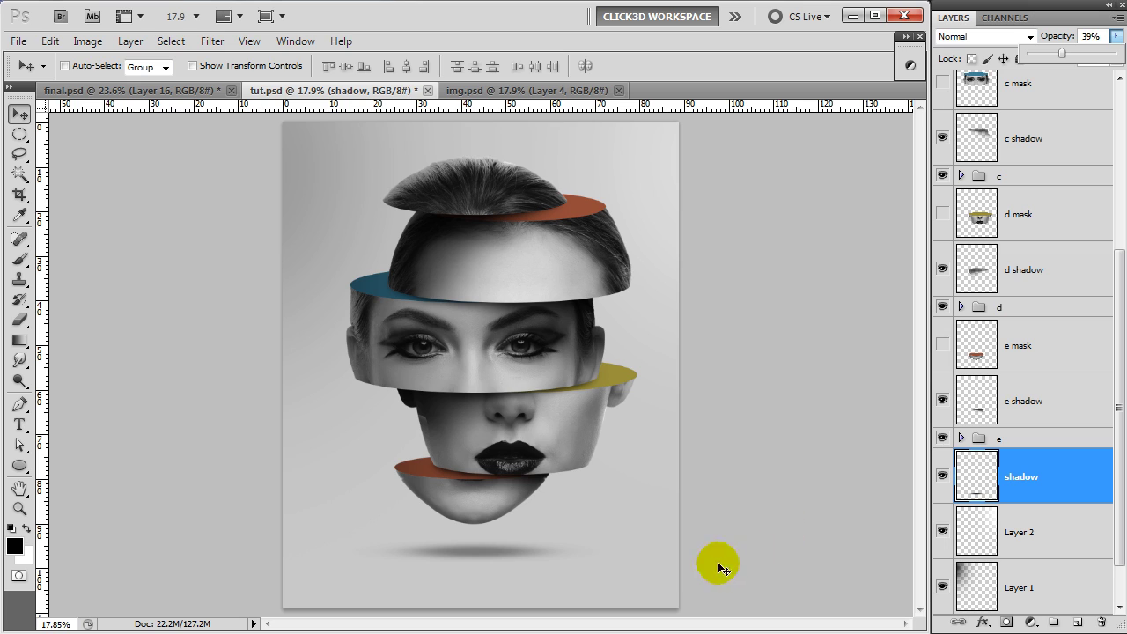
Step: Duplicate the shadow layer and scale the copy to about 50% for a darker core
key(ctrl+j)
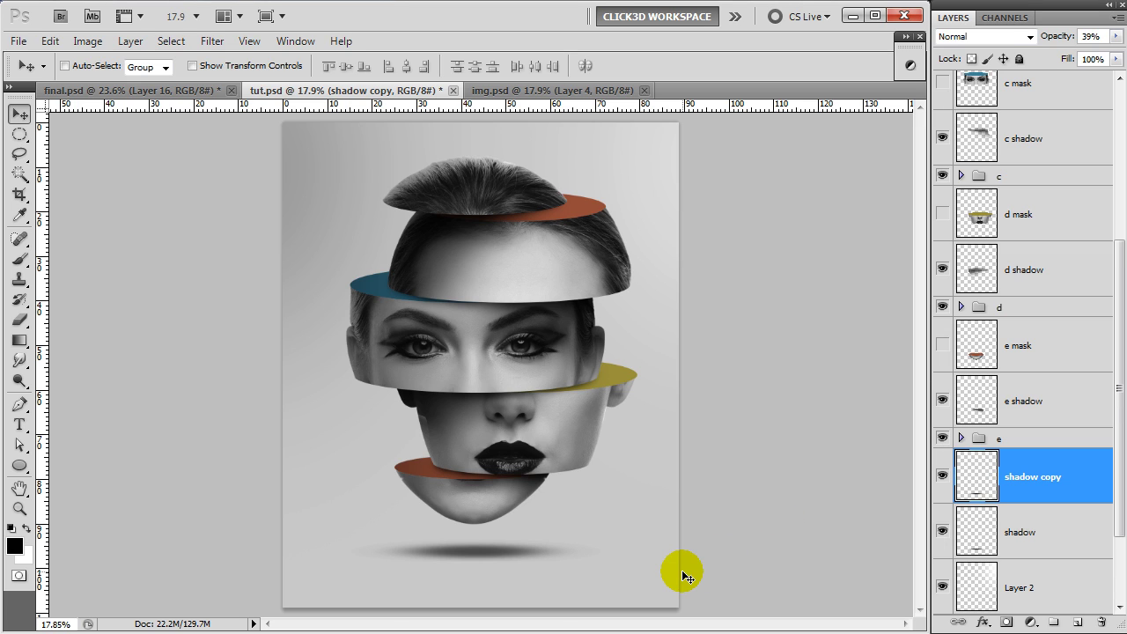
key(ctrl+t)
drag(606, 537, 560, 538)
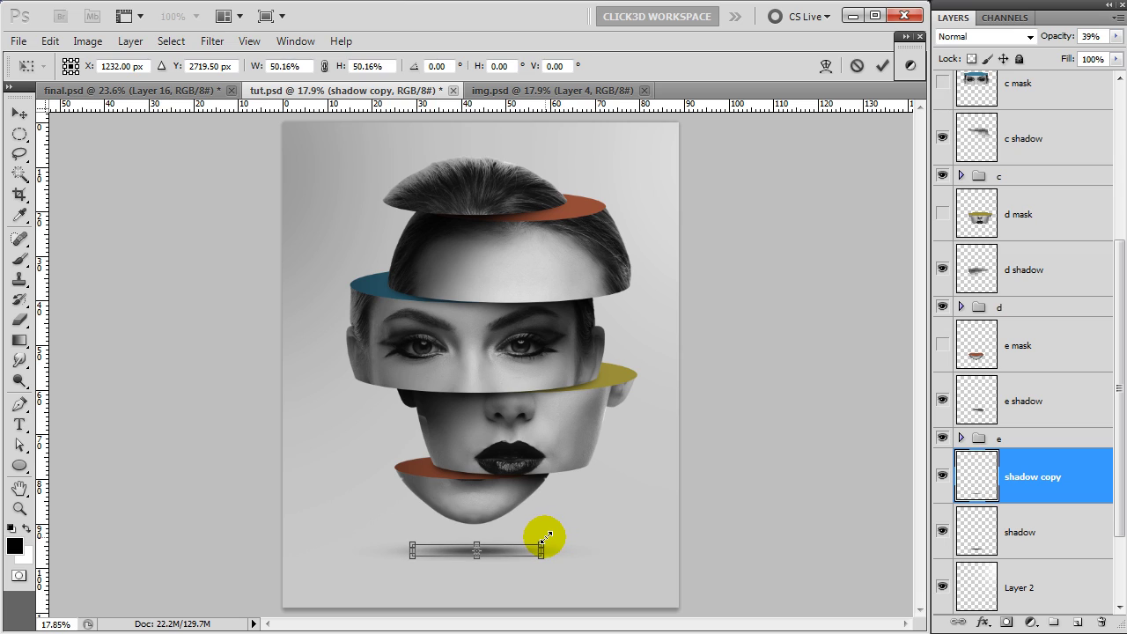
key(Return)
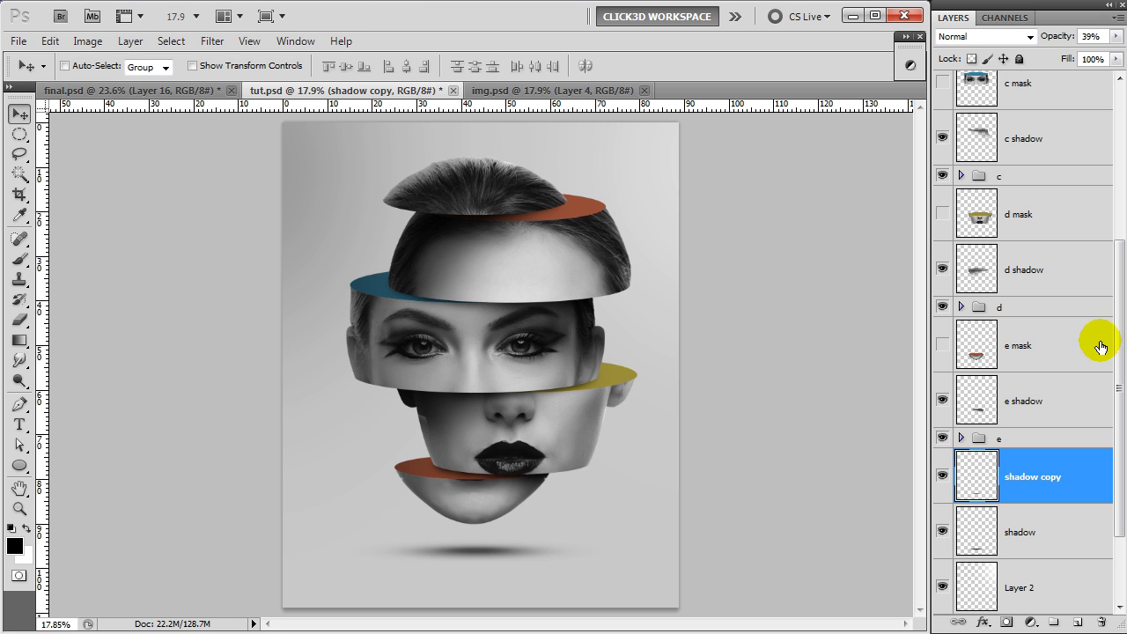
scroll(1107, 340, up, 5)
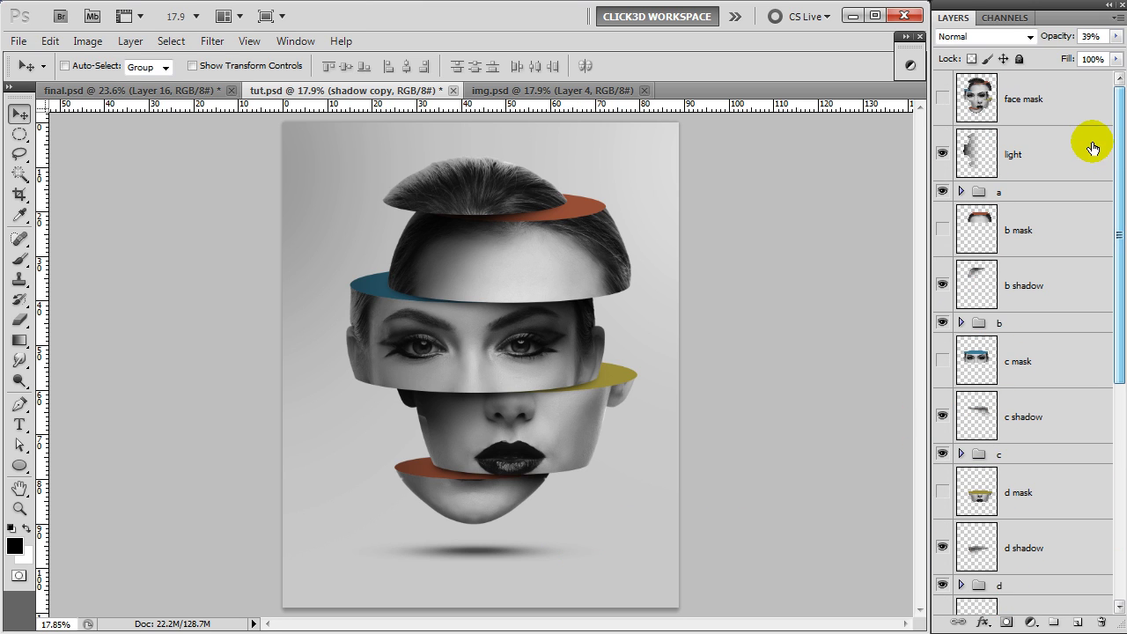
Step: Add a Gradient Map above the light layer running from #290a59 to #f7dfc9
click(1088, 148)
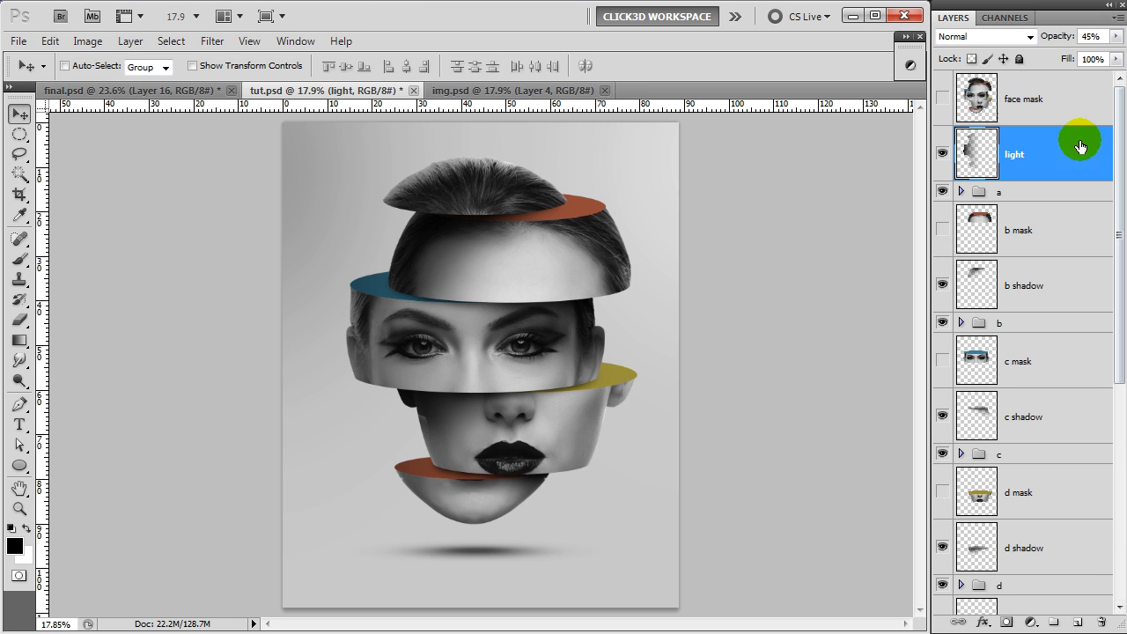
click(1031, 621)
click(1055, 596)
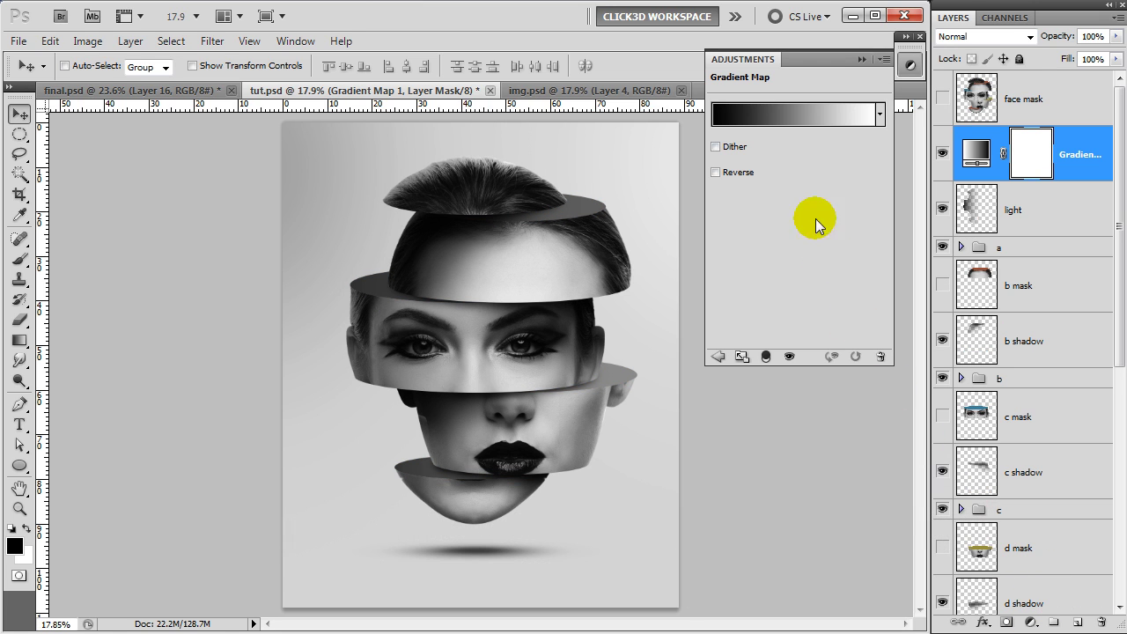
click(793, 114)
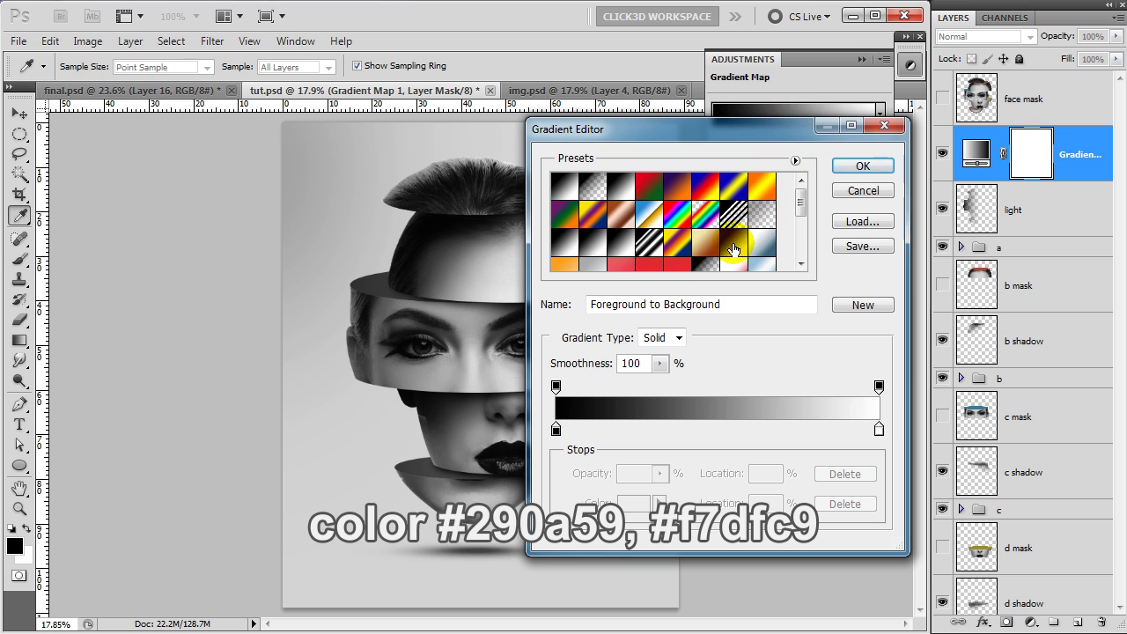
click(774, 222)
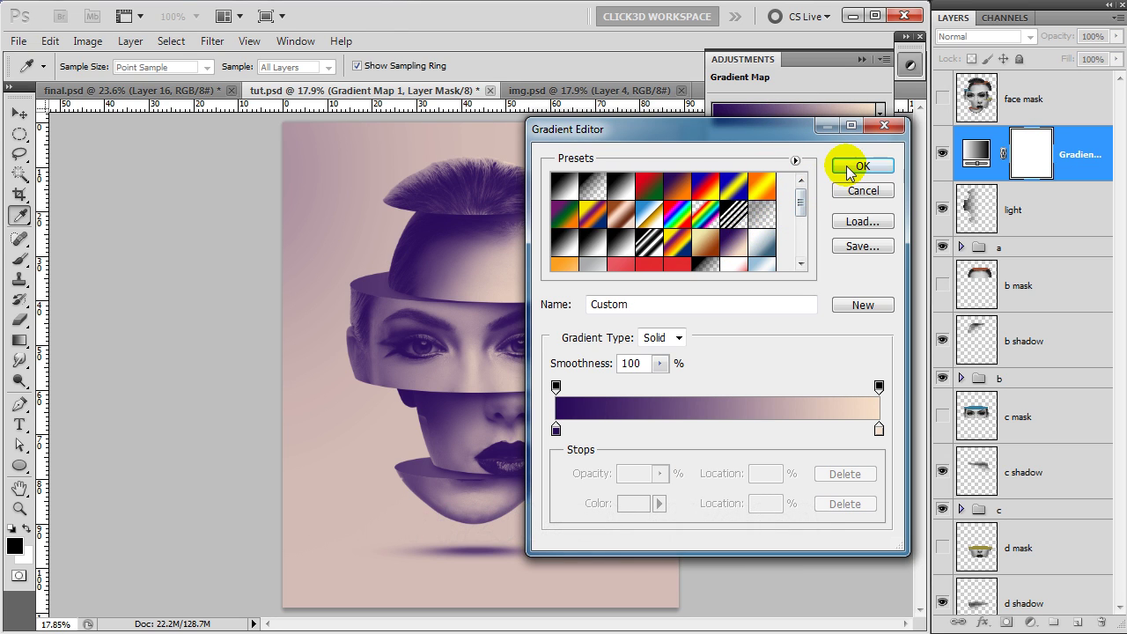
click(850, 173)
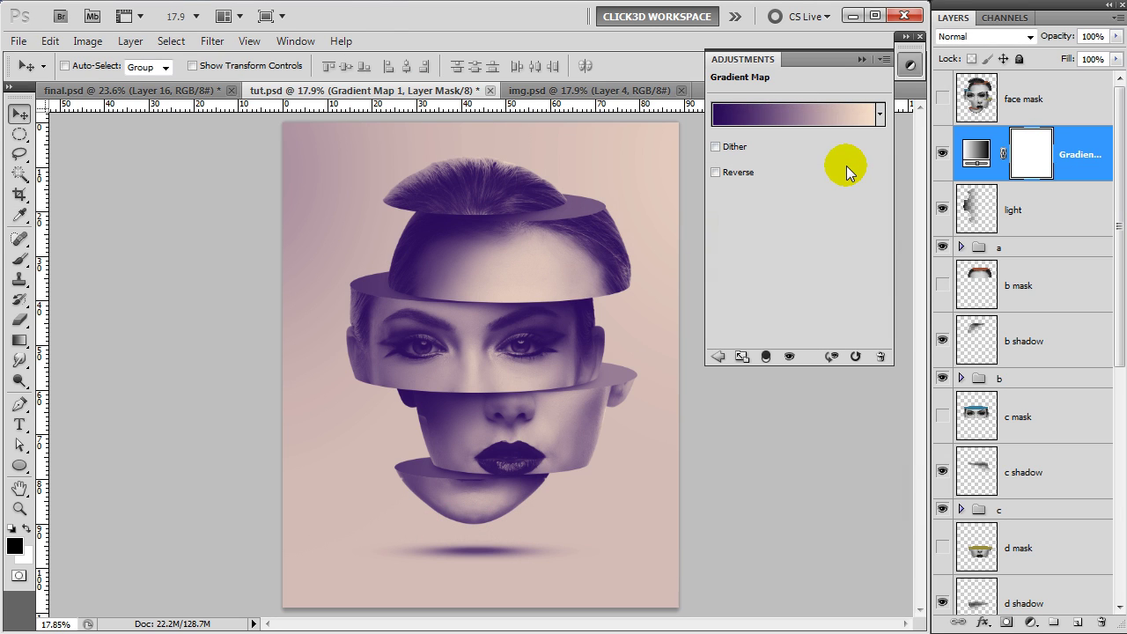
click(862, 61)
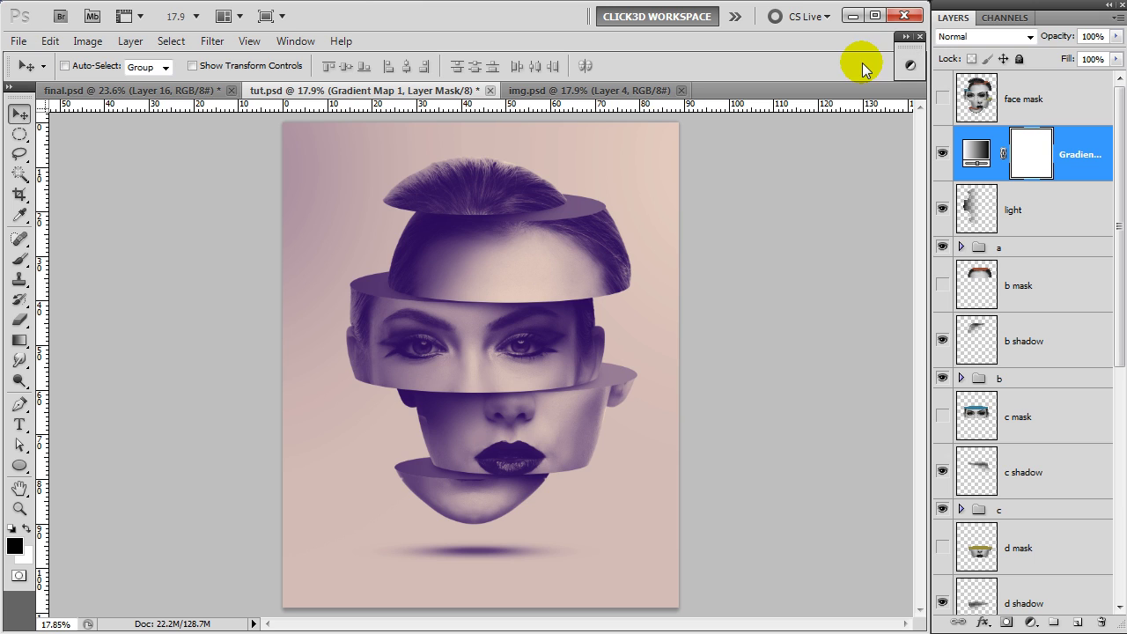
Step: Blend the gradient map in Screen mode at 20% opacity and add an empty Layer 3
click(965, 37)
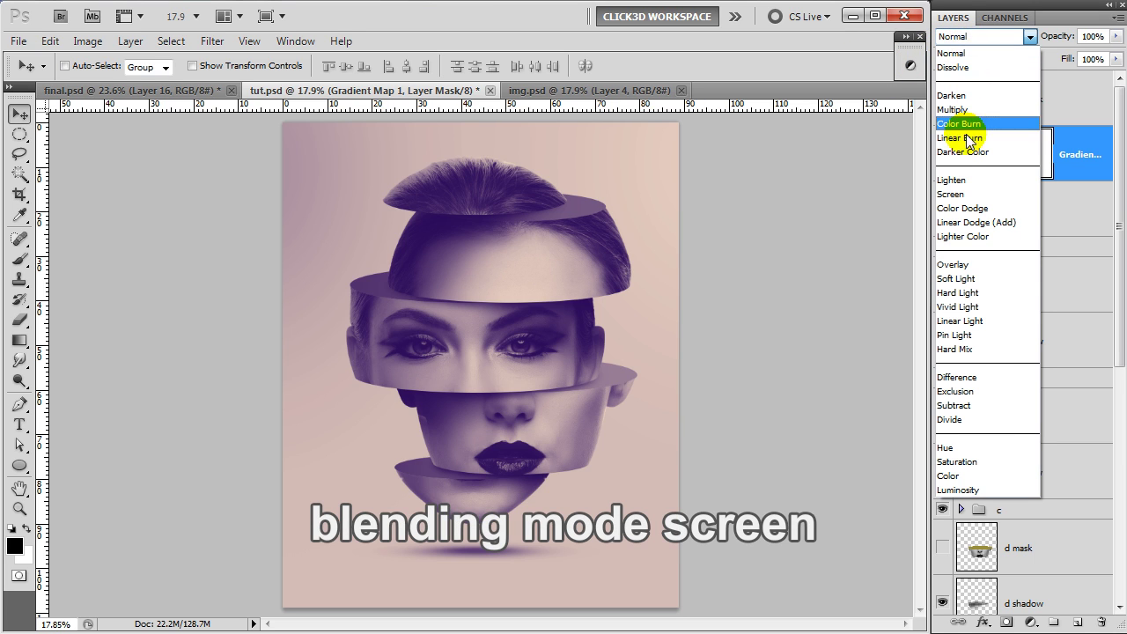
click(968, 195)
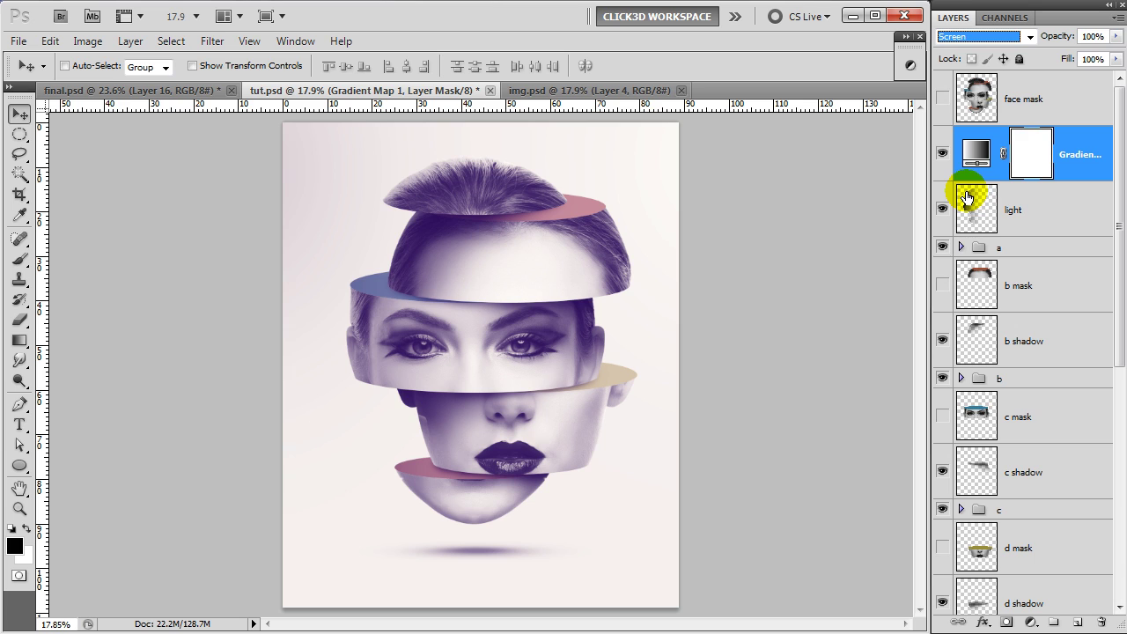
click(1090, 36)
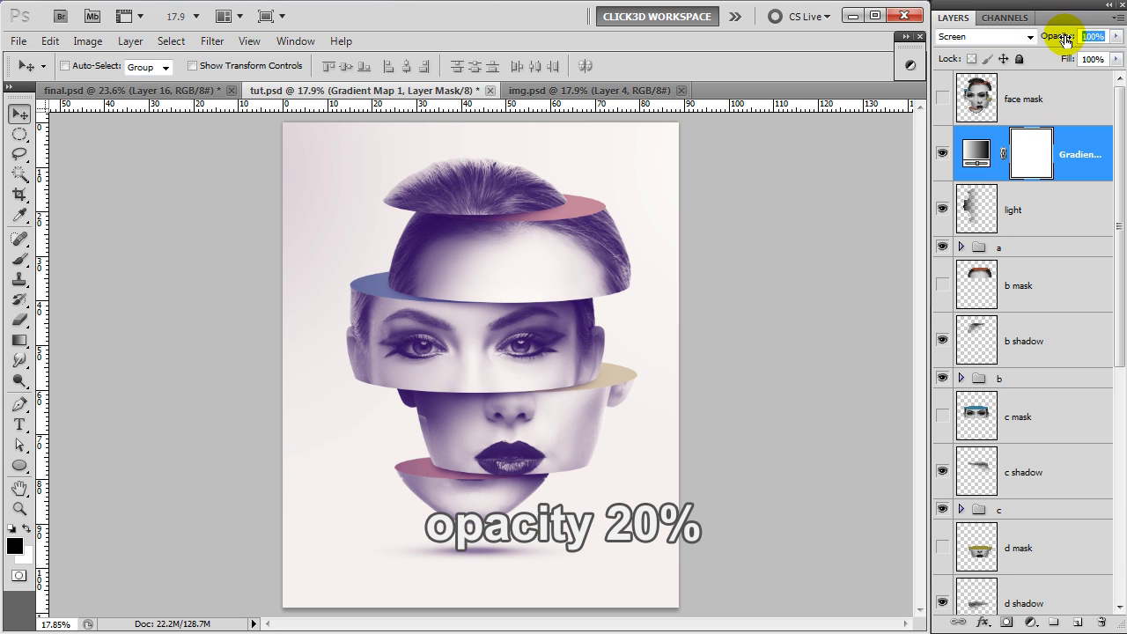
text(20)
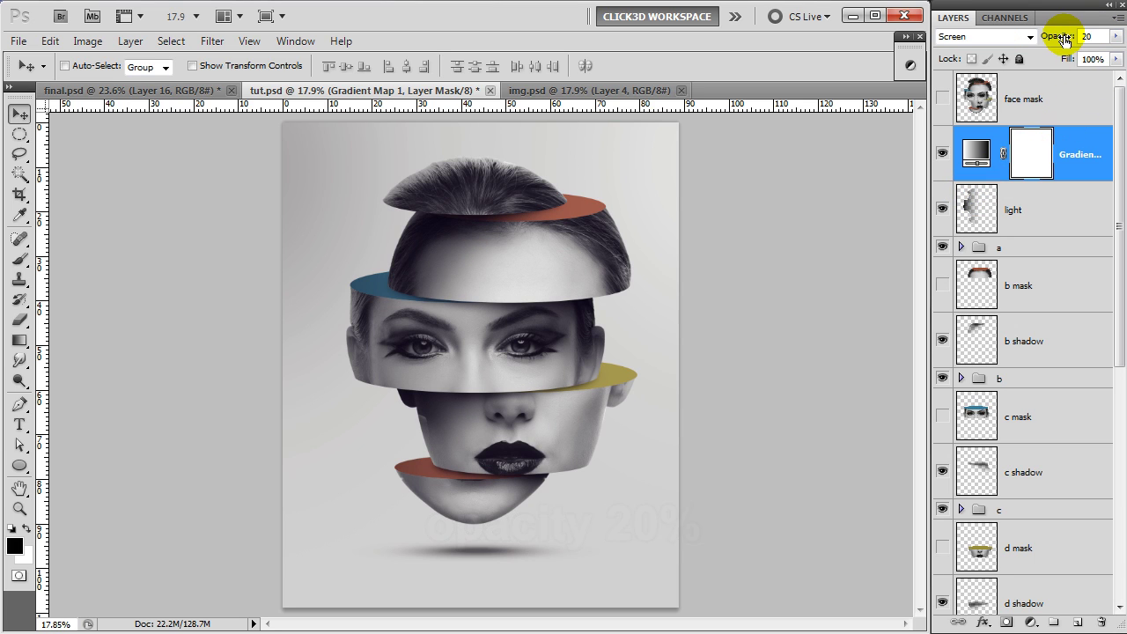
text(5)
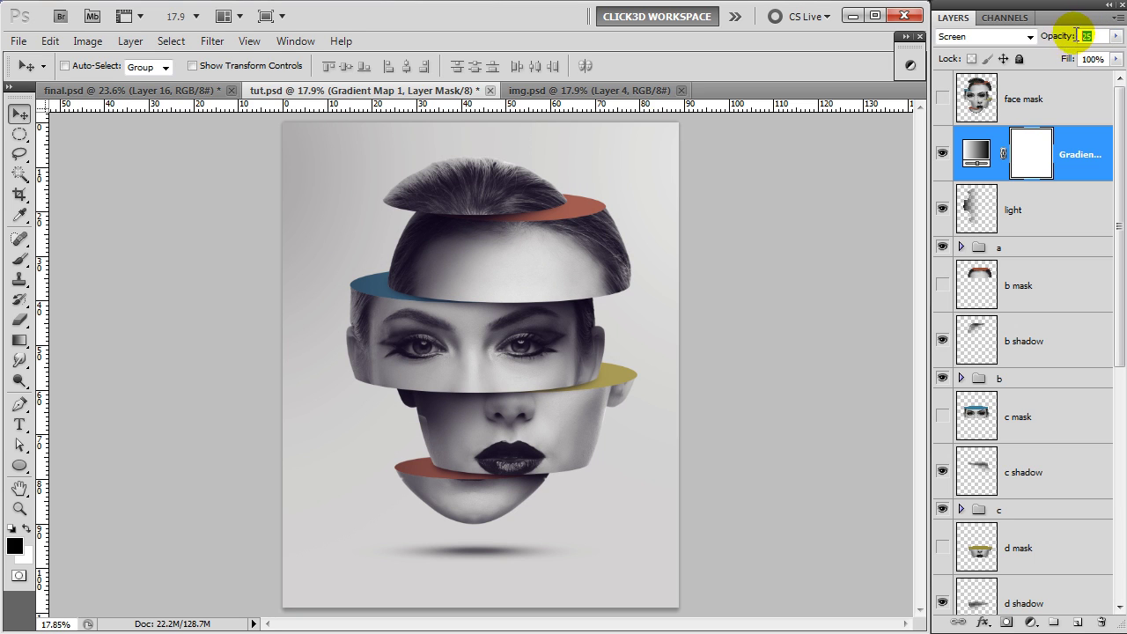
text(0)
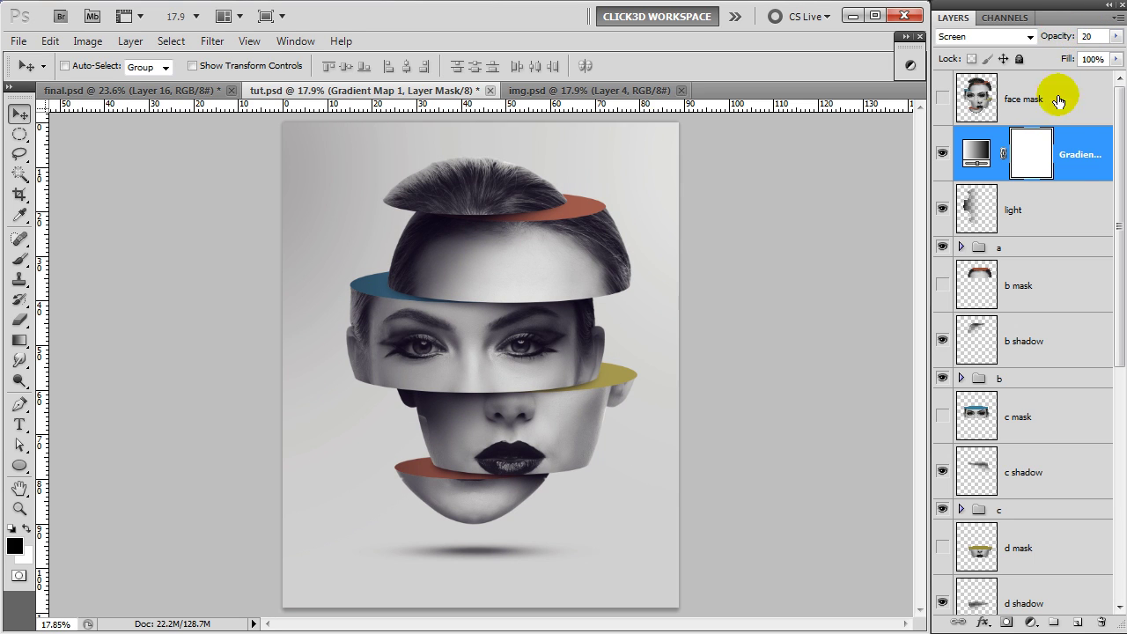
click(1089, 154)
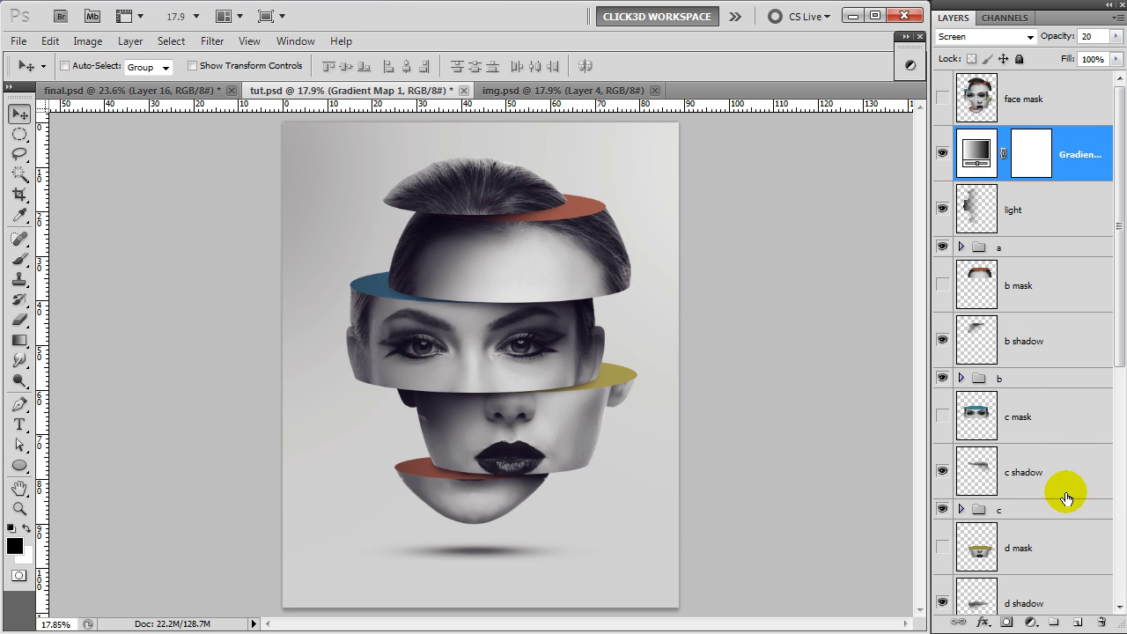
click(1079, 623)
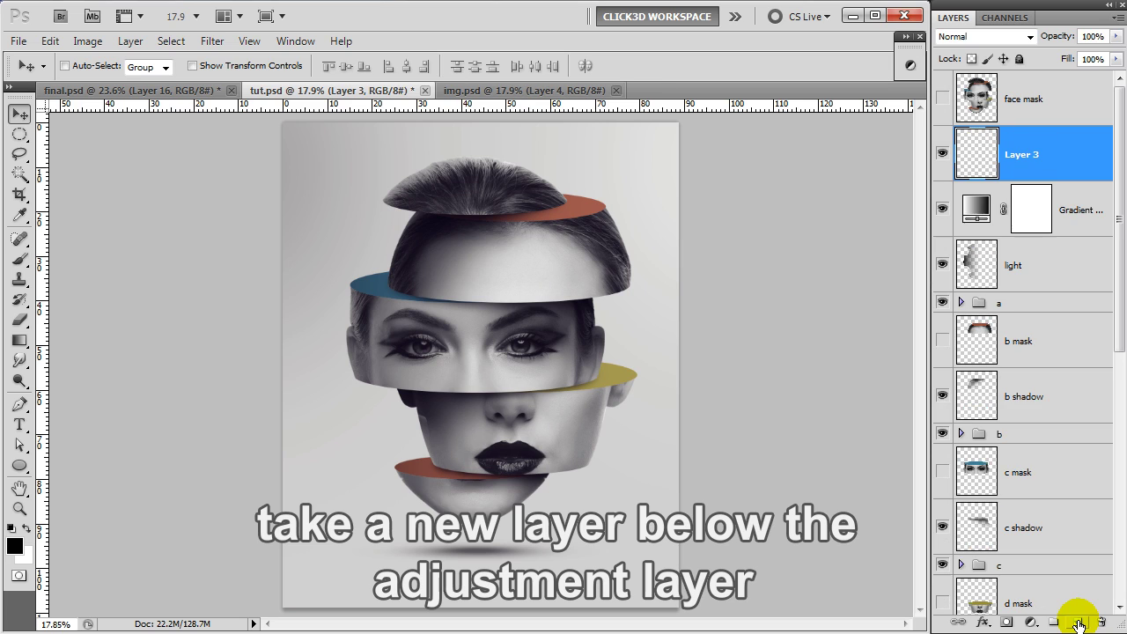
Step: Move Layer 3 below the gradient map, fill it with 50% grey, and rename it 'noise'
drag(1066, 157, 1078, 225)
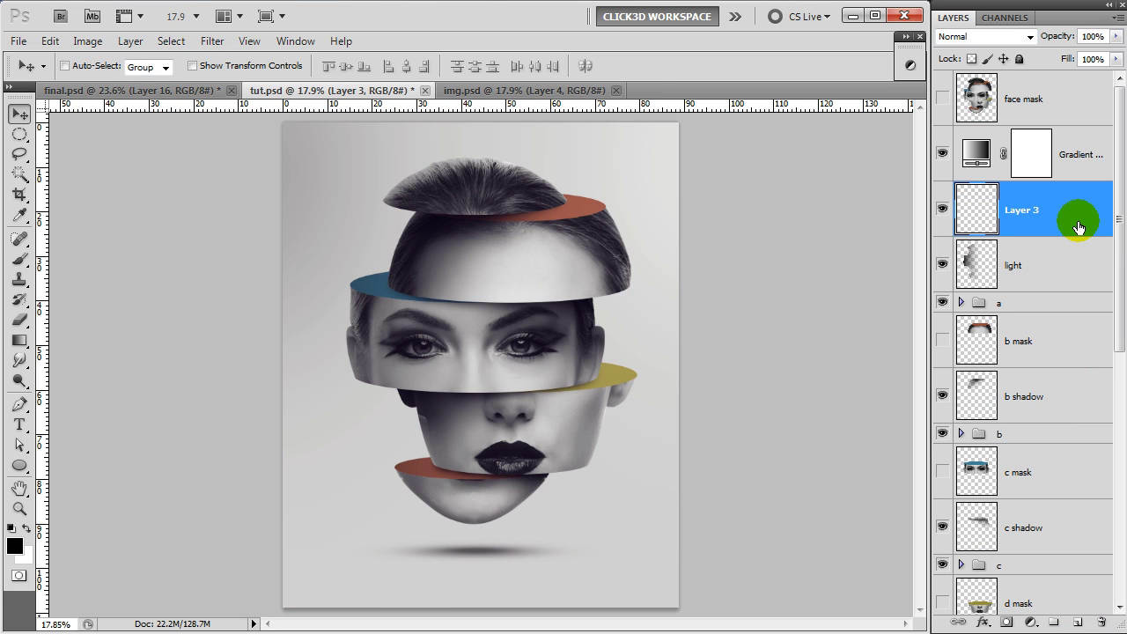
key(shift+F5)
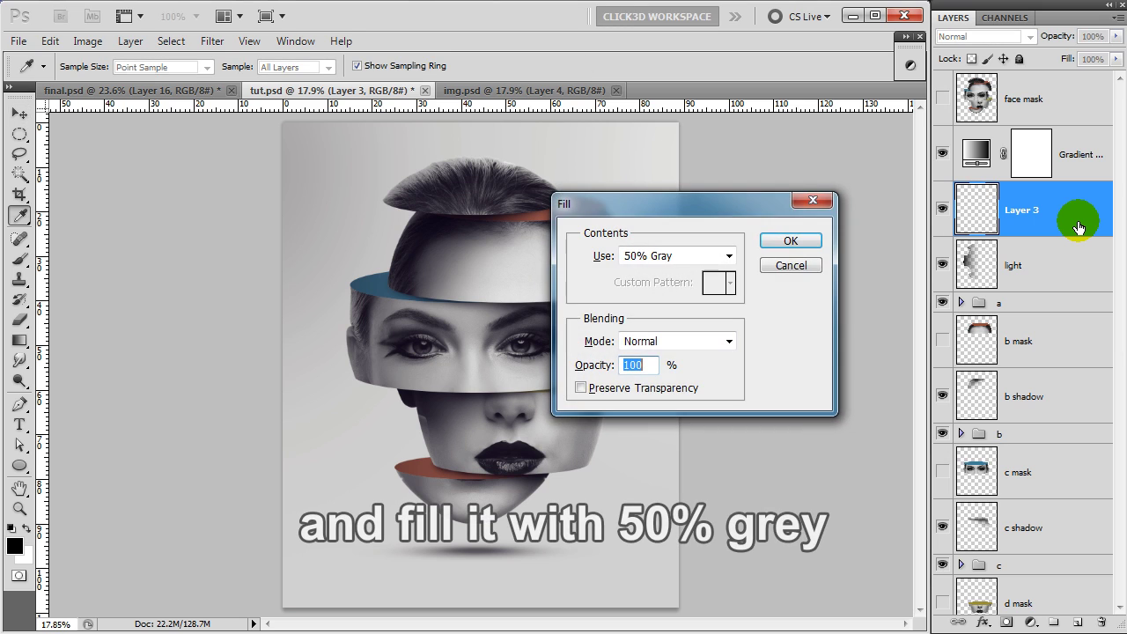
click(797, 246)
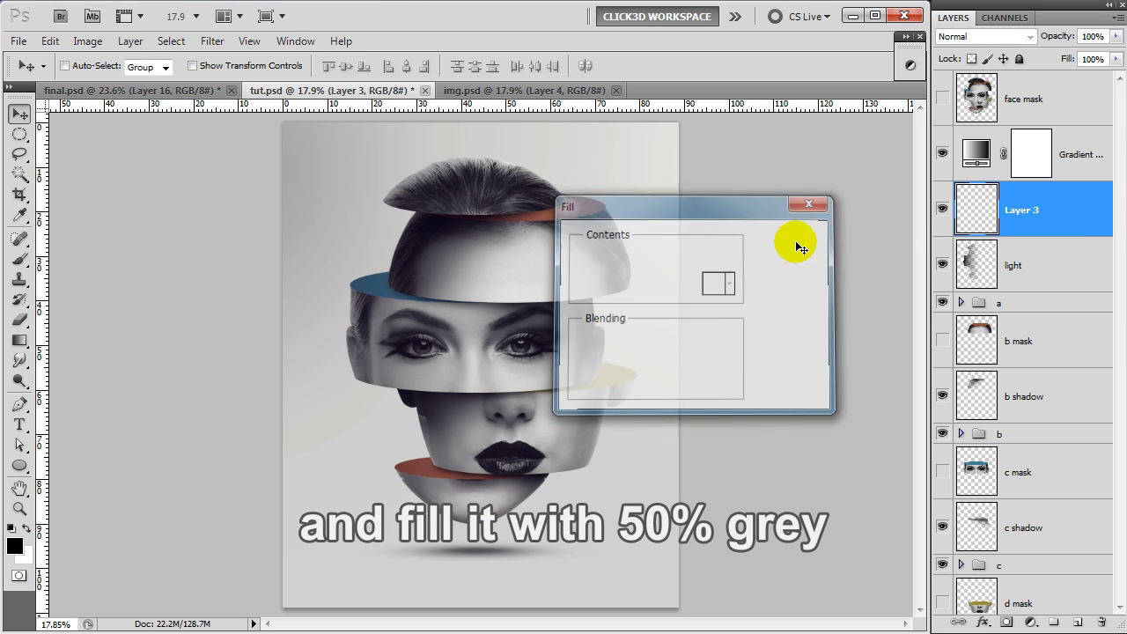
double_click(1013, 214)
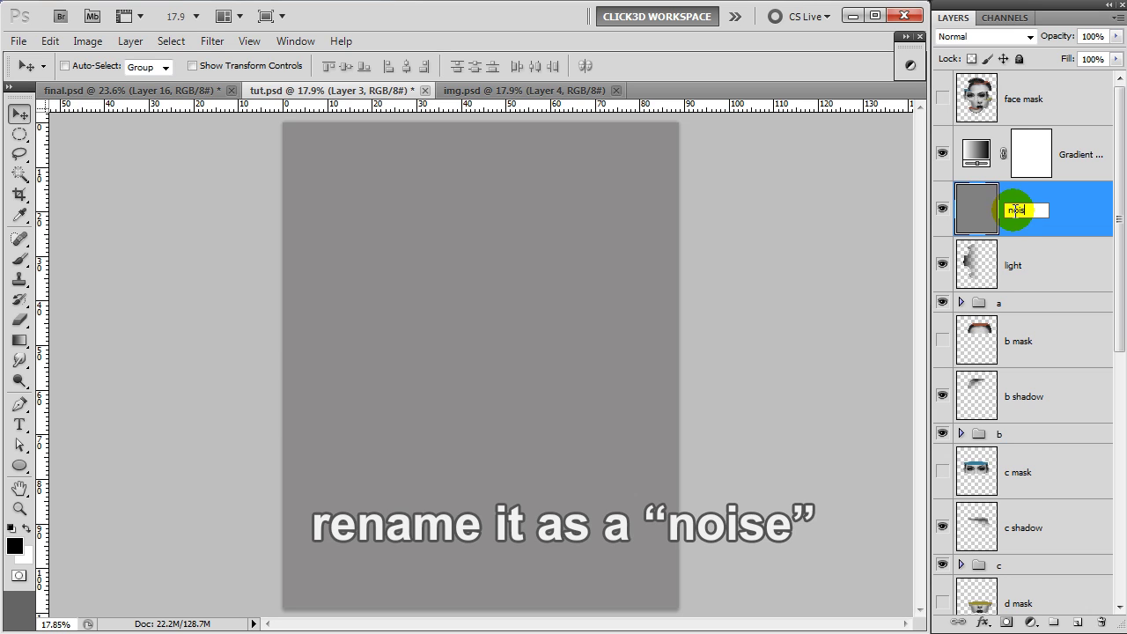
text(e)
key(Return)
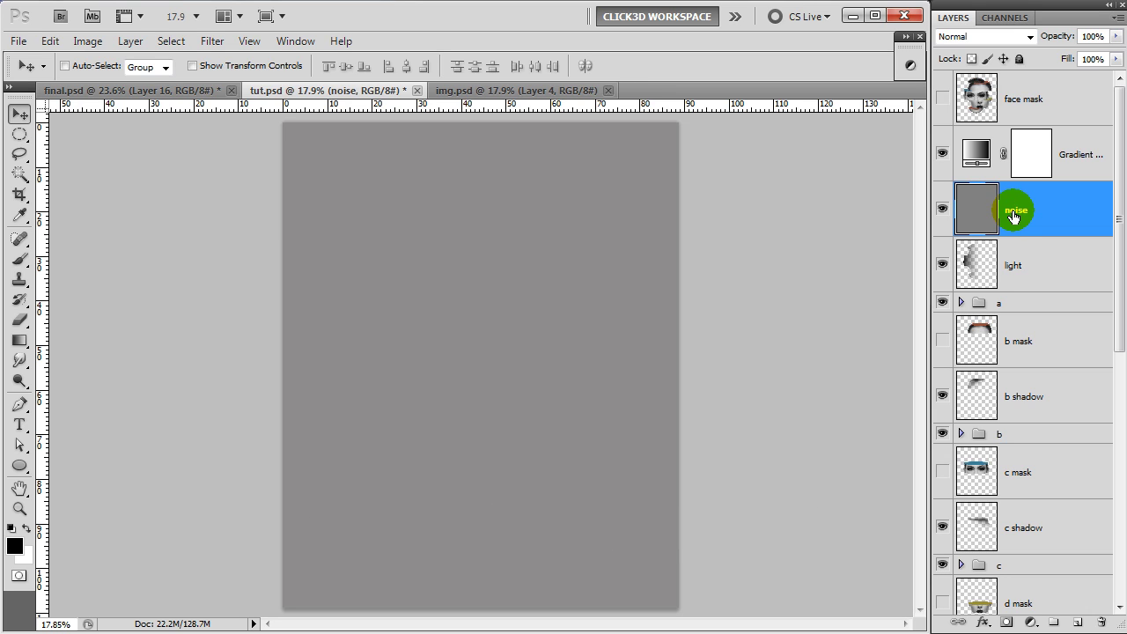
click(214, 41)
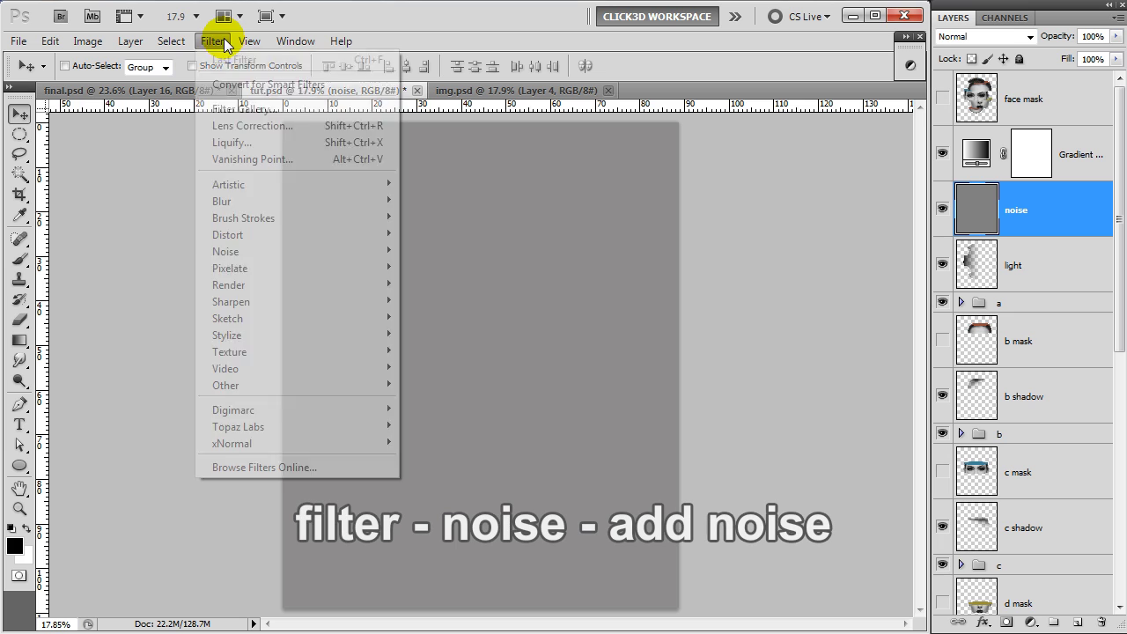
mouse_move(225, 251)
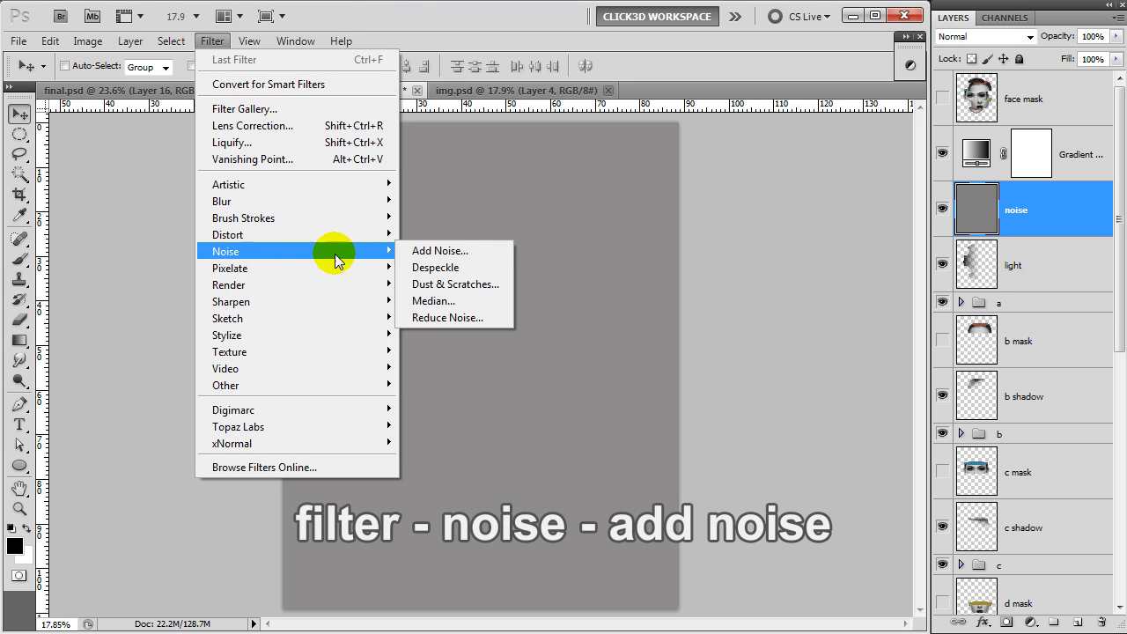
Step: Add Gaussian monochromatic noise to the grey layer and blend it in Overlay mode
click(428, 251)
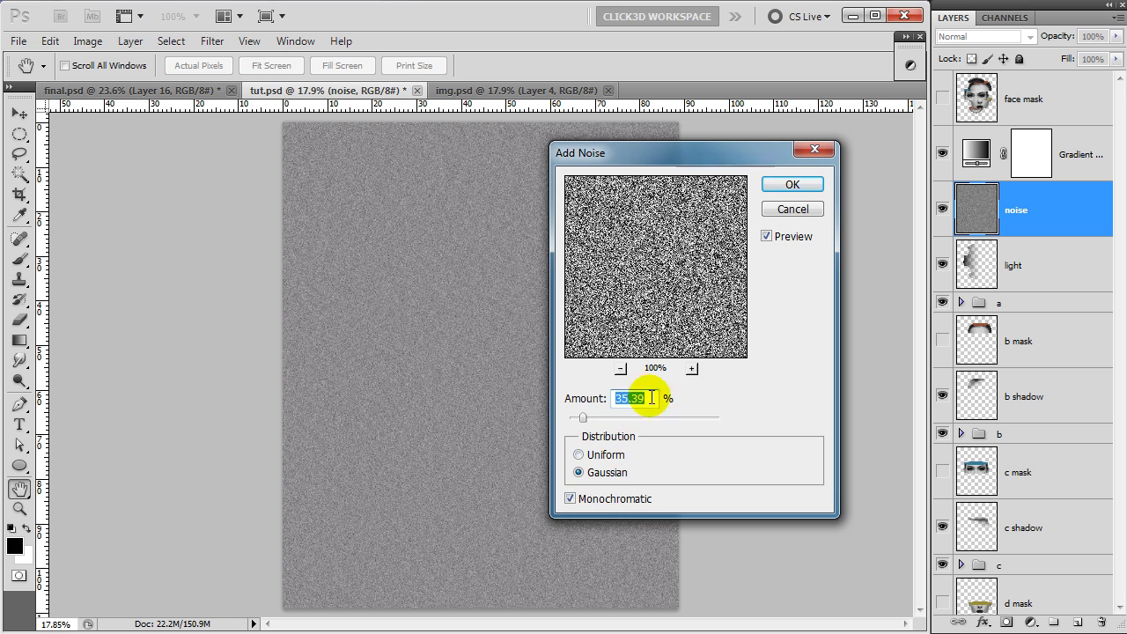
click(792, 184)
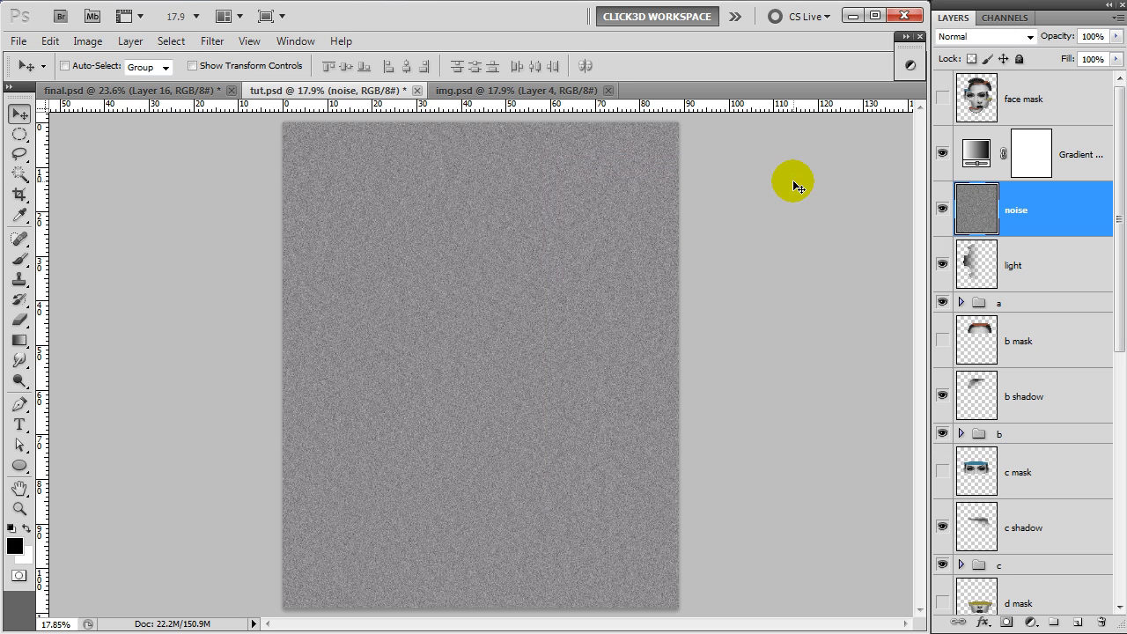
click(990, 37)
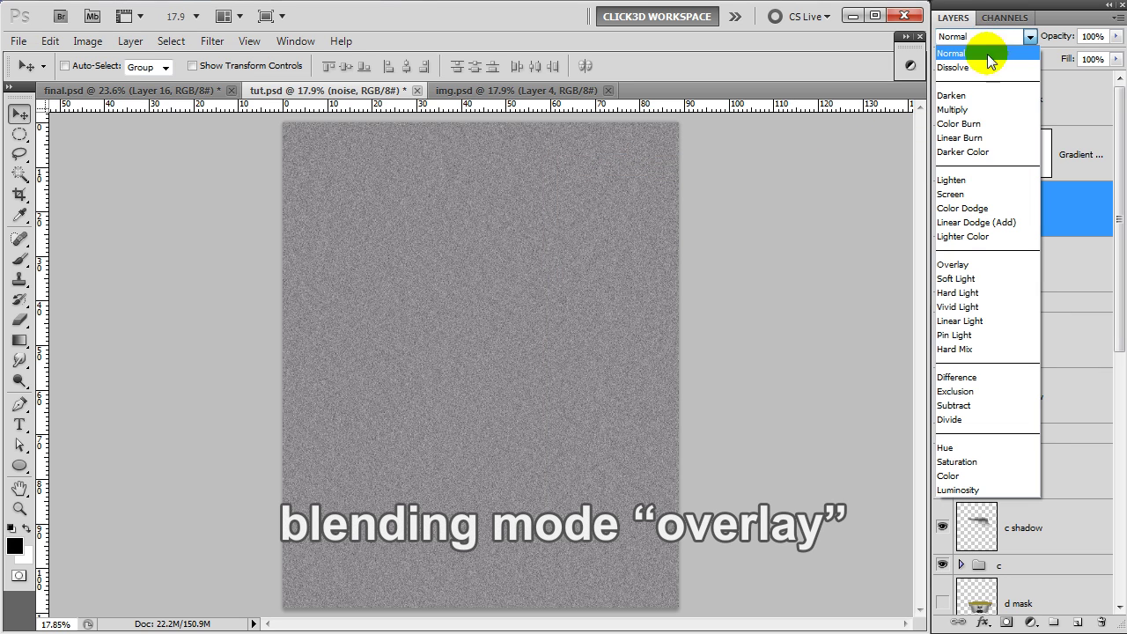
click(960, 264)
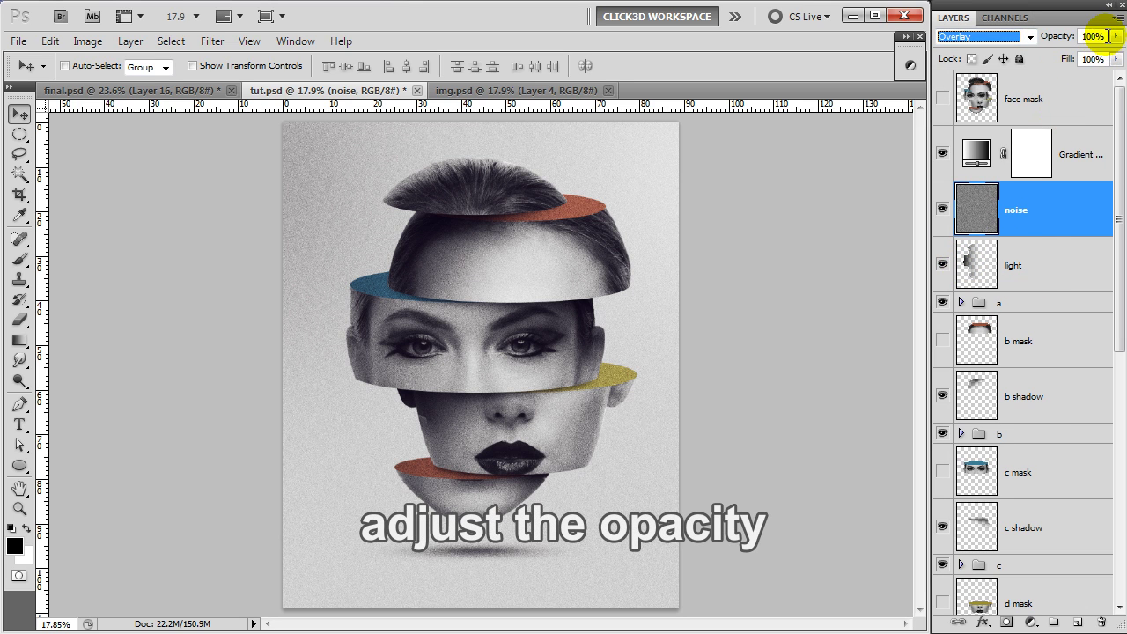
click(1053, 38)
text(50)
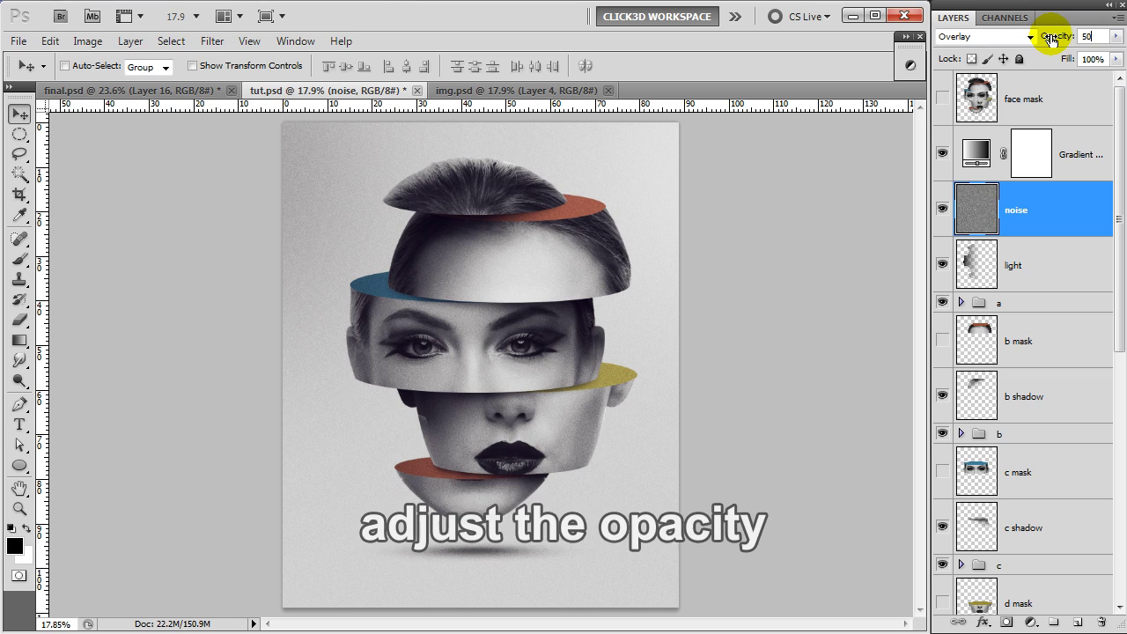
double_click(1086, 37)
text(30)
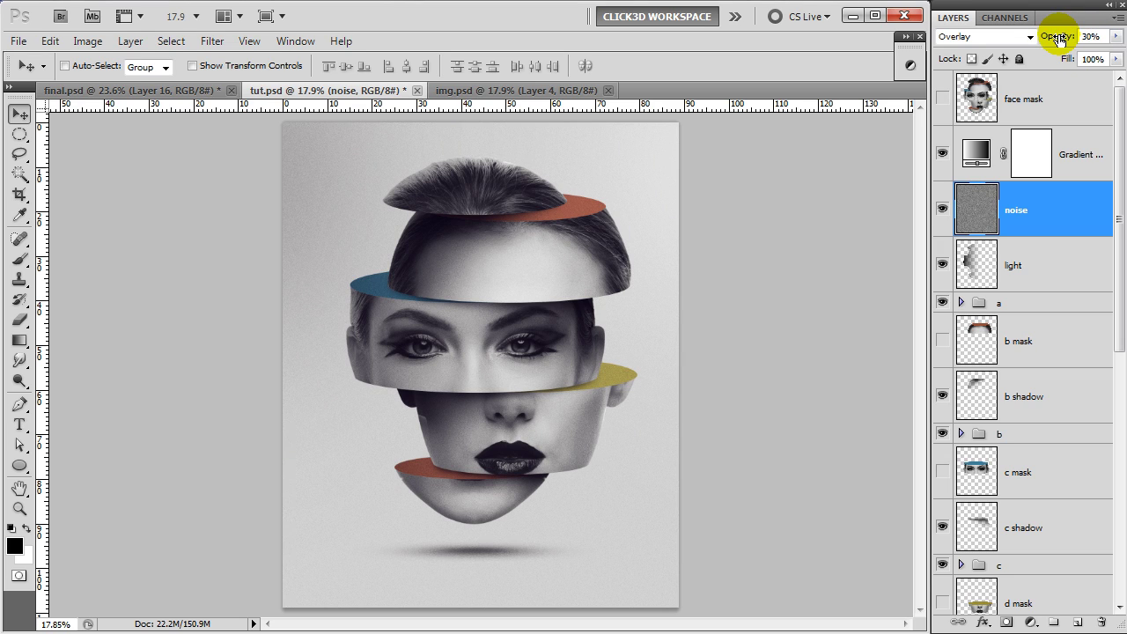
Step: Gaussian Blur the noise at 3.4 px radius and set its opacity to 25%
click(211, 41)
mouse_move(221, 201)
click(495, 267)
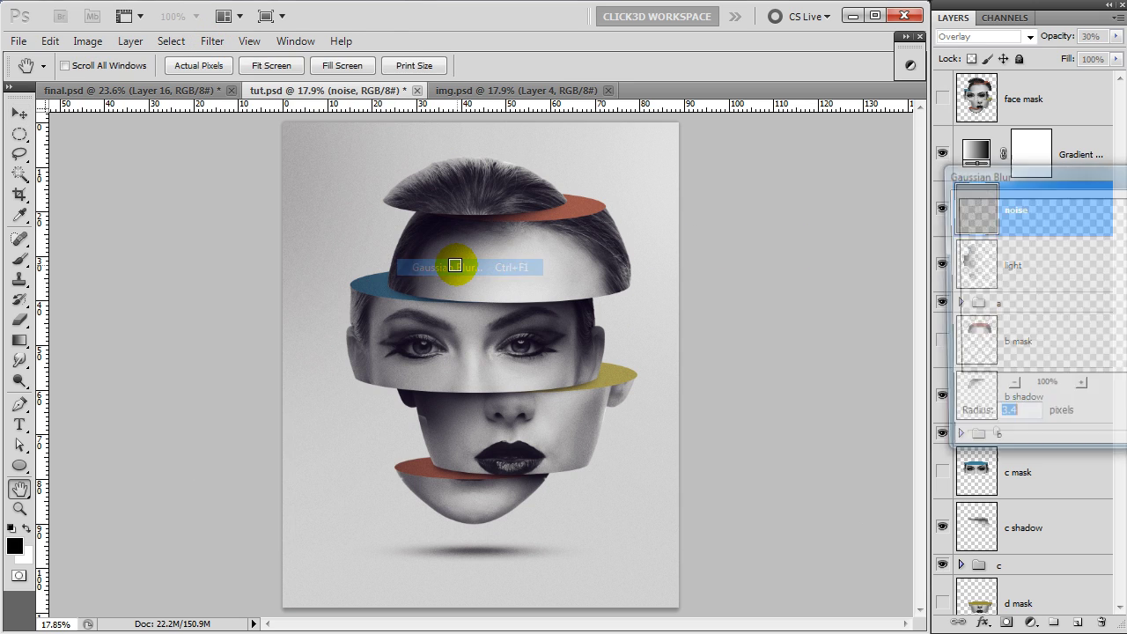
drag(1082, 176, 819, 174)
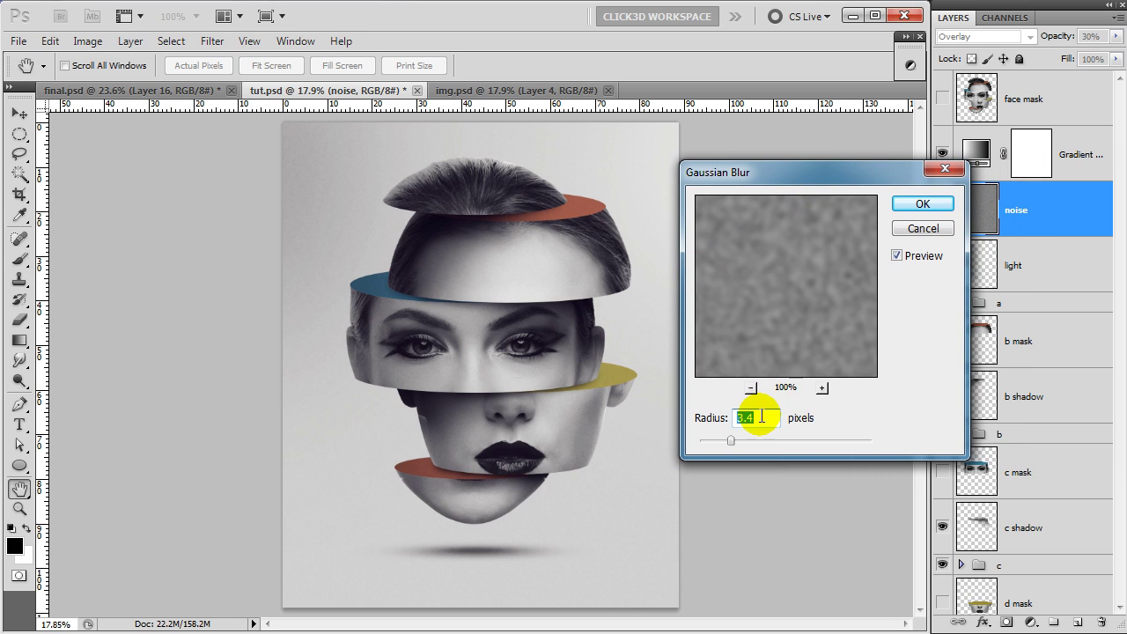
click(922, 203)
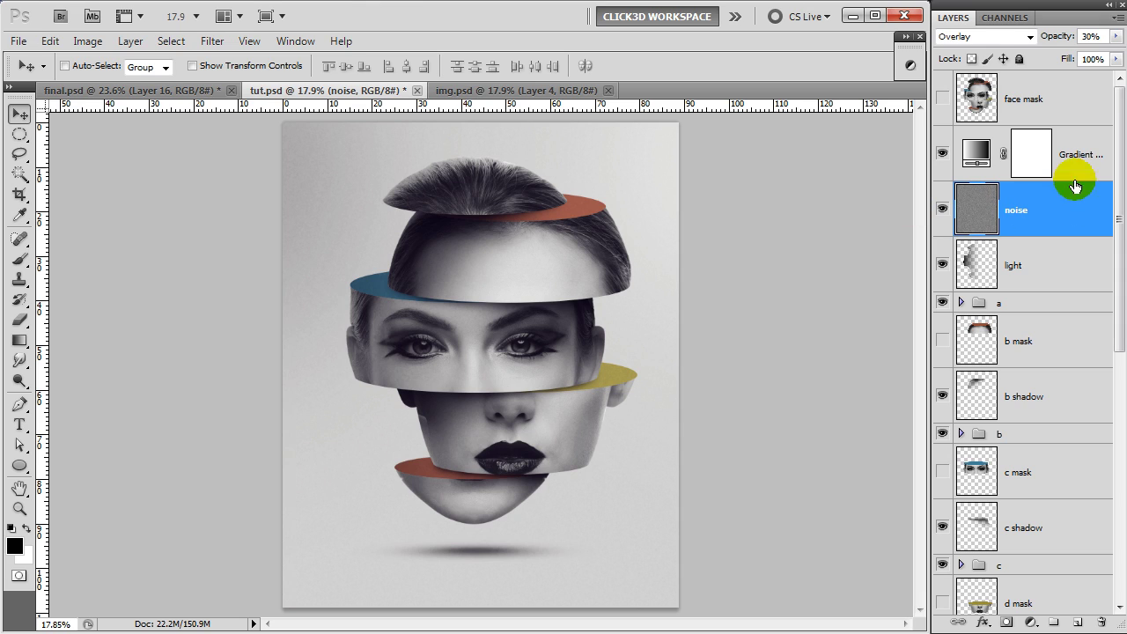
click(1067, 33)
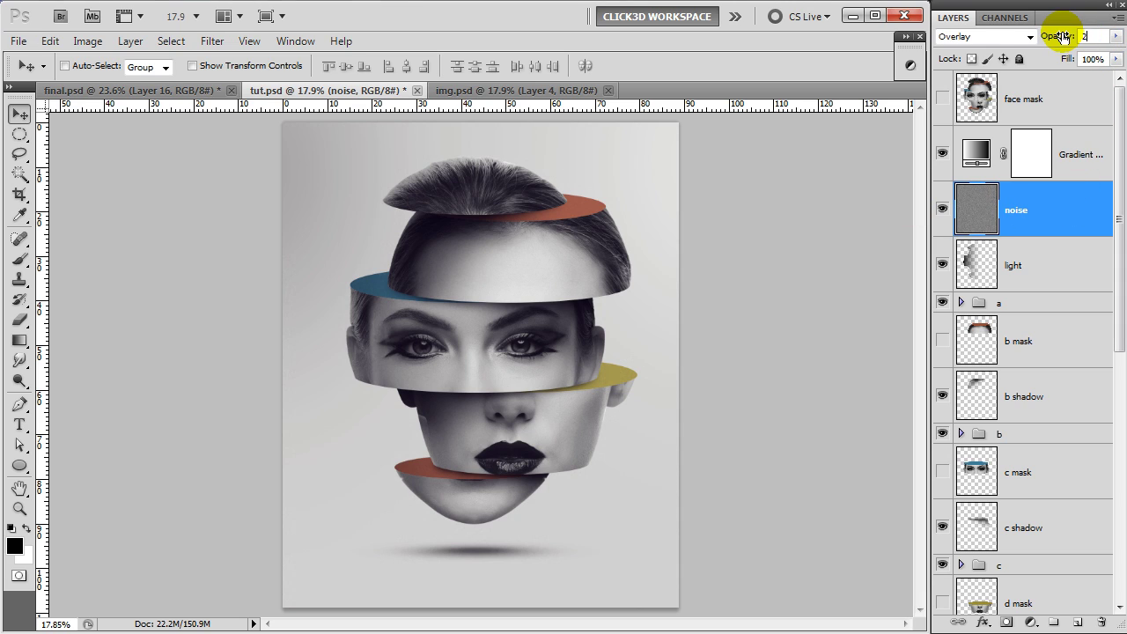
click(1089, 162)
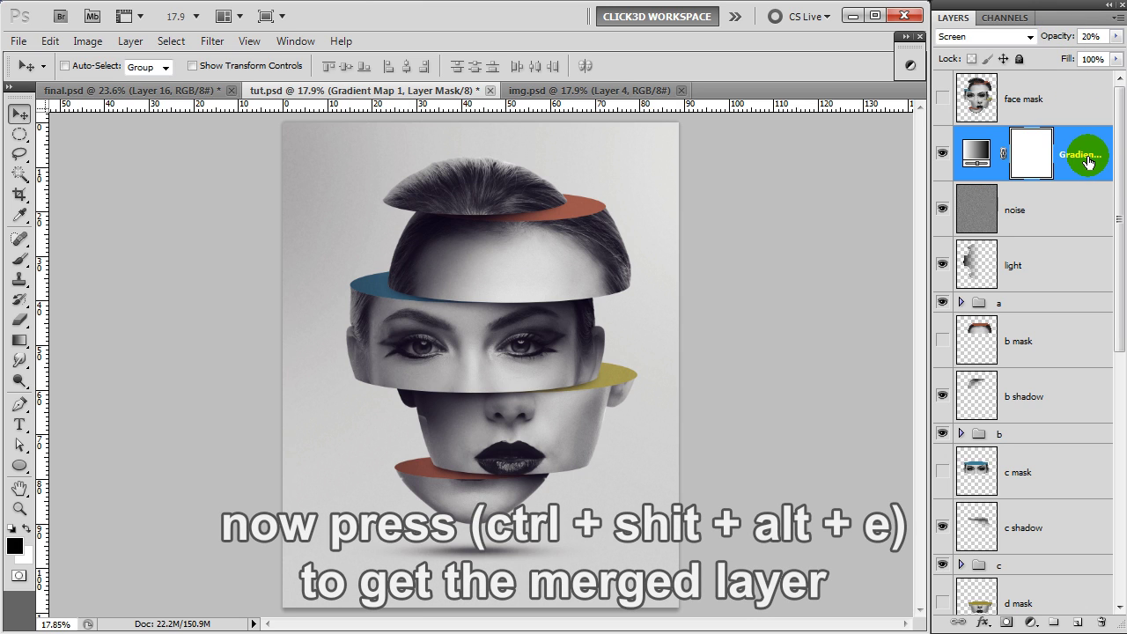
Step: Stamp a merged layer in Linear Light with a 1.0 px High Pass at 70% opacity
key(ctrl+shift+alt+e)
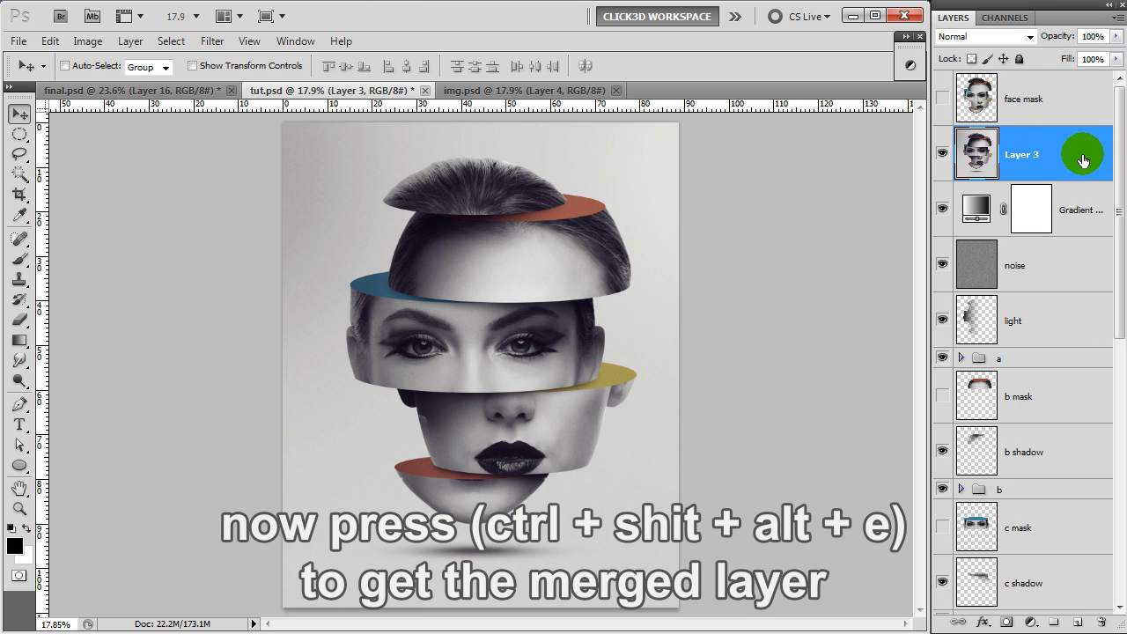
click(1030, 37)
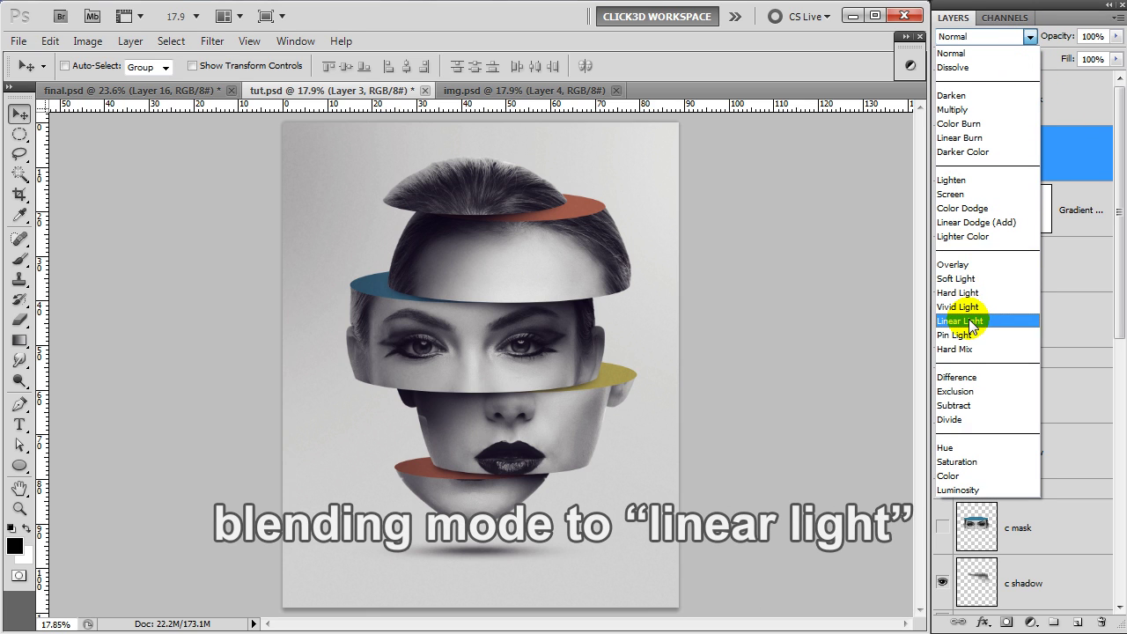
click(972, 322)
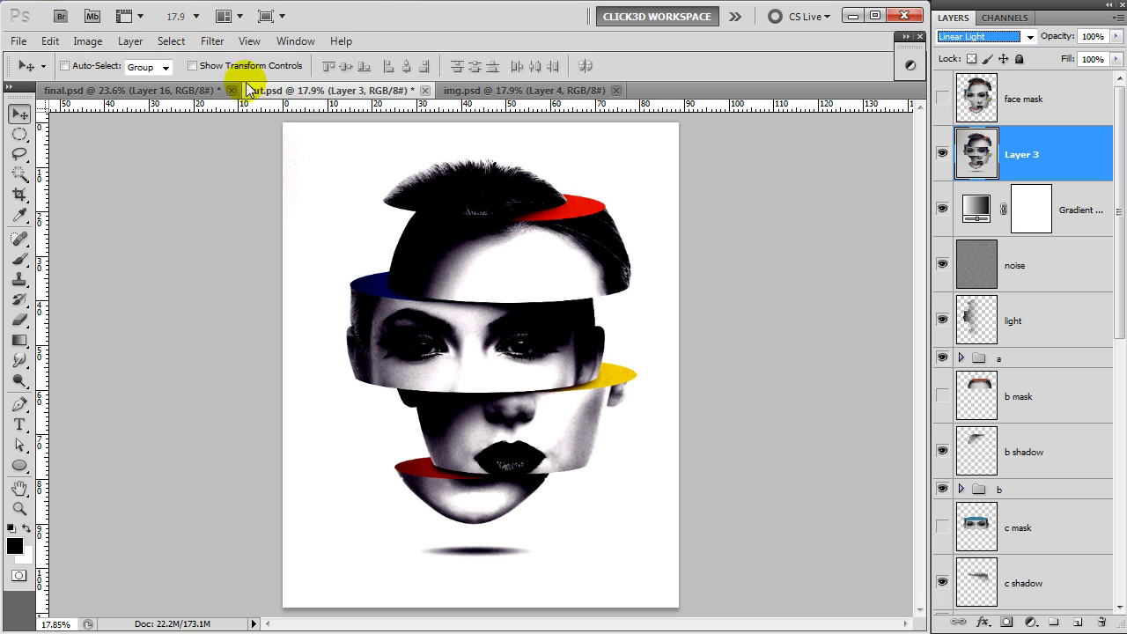
click(212, 41)
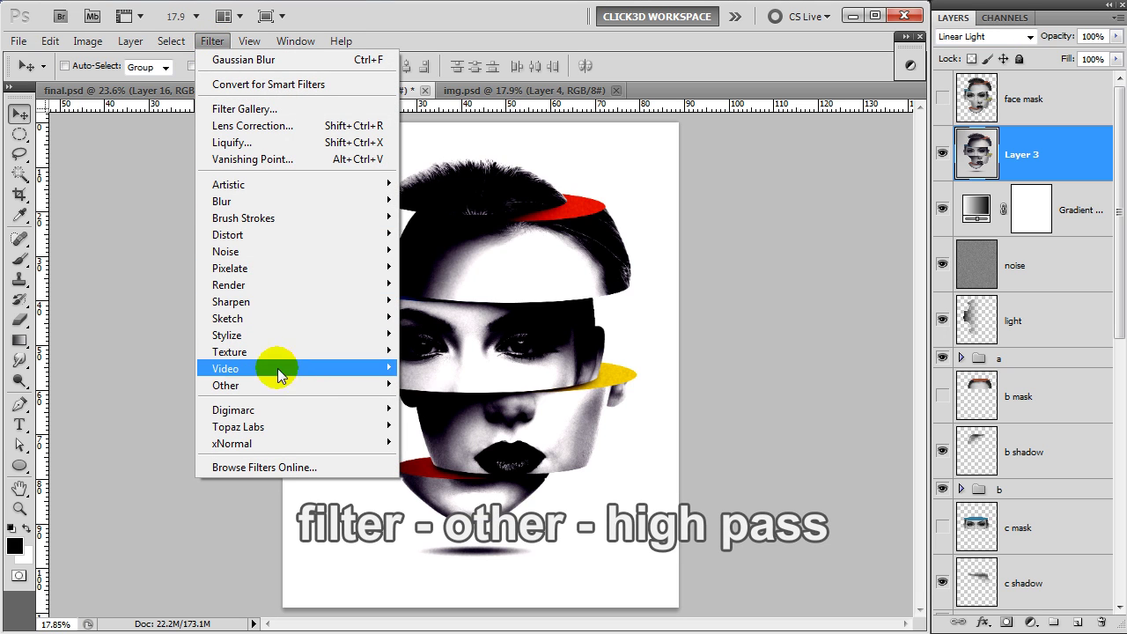
mouse_move(226, 384)
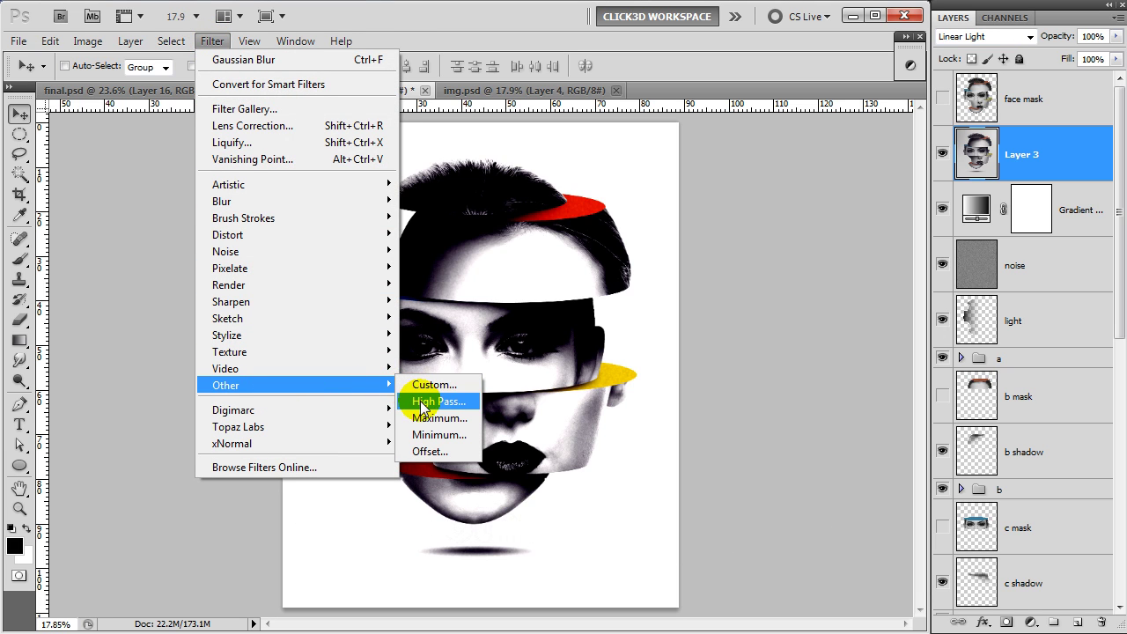
click(423, 404)
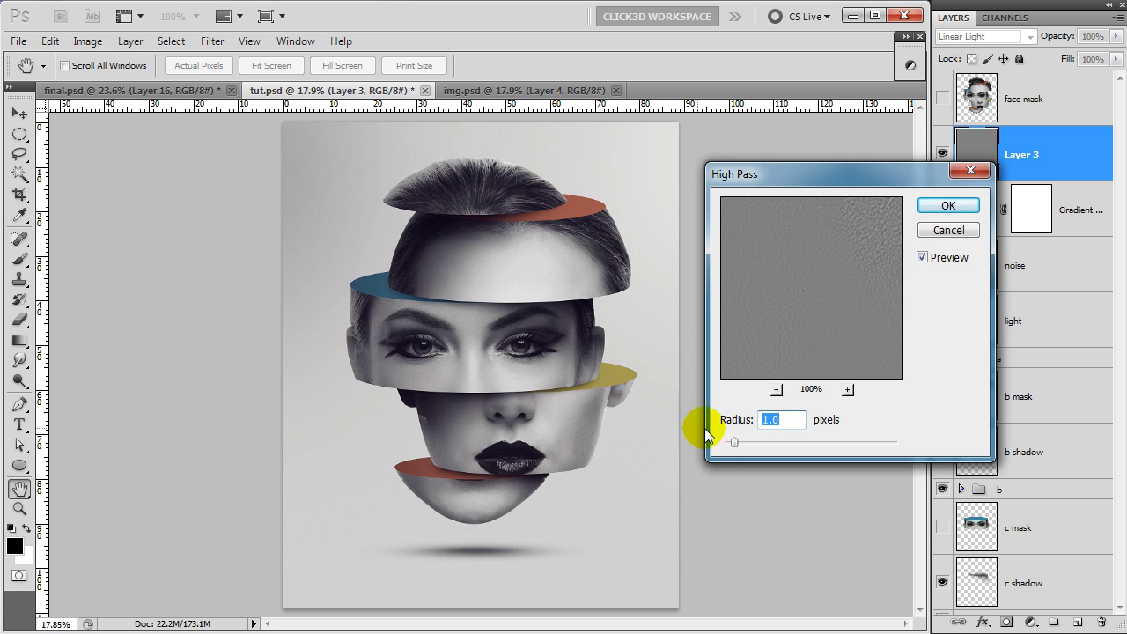
click(947, 208)
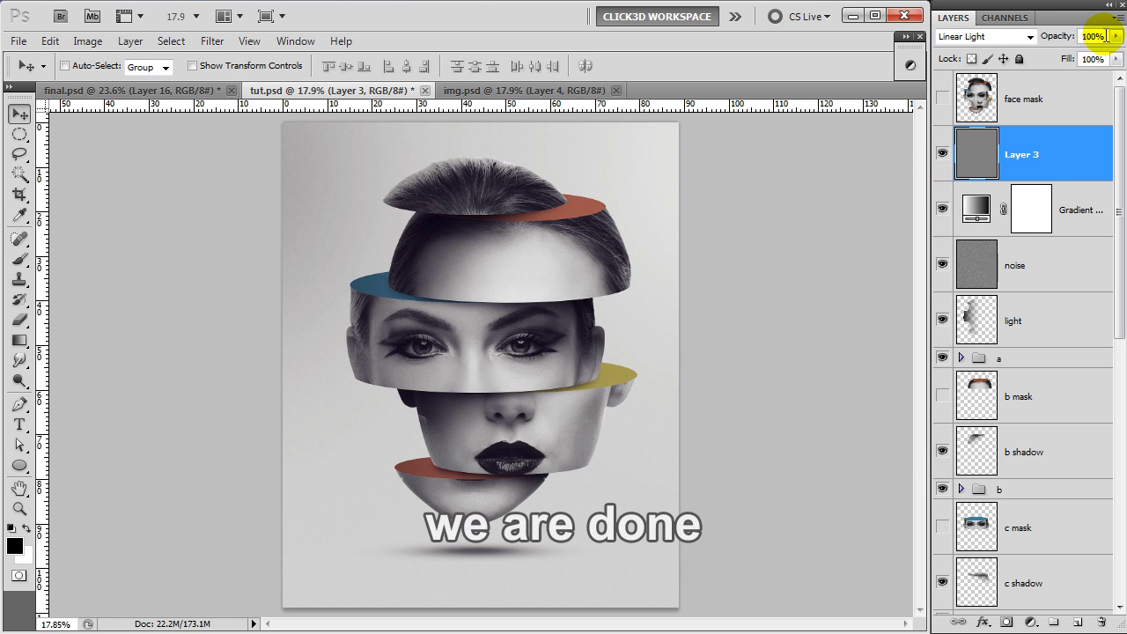
click(1108, 36)
text(7)
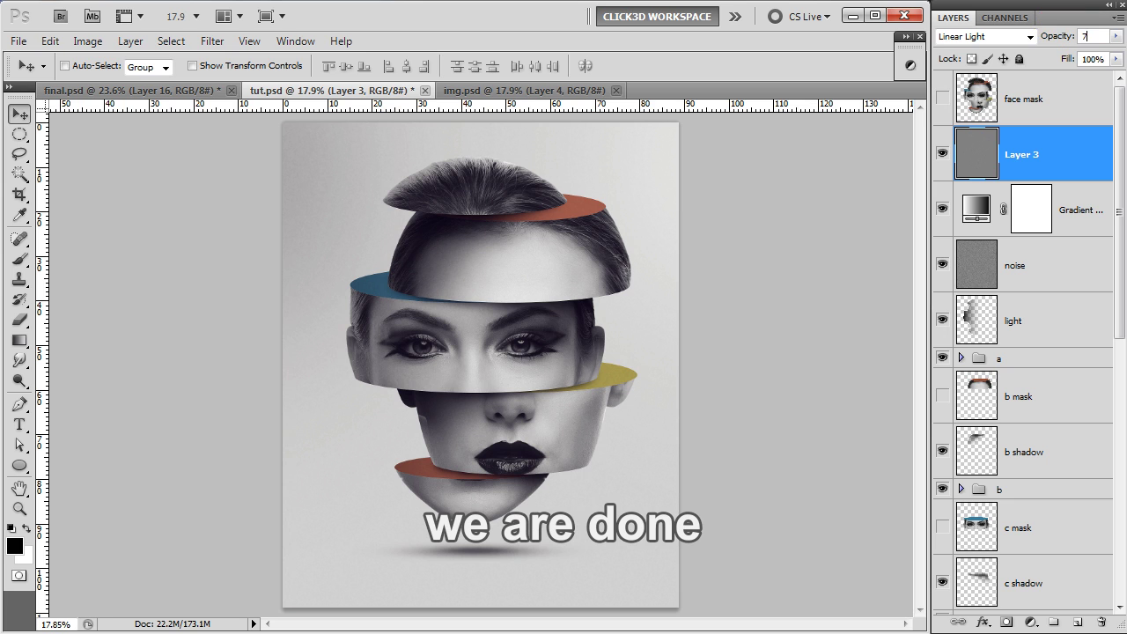
text(0)
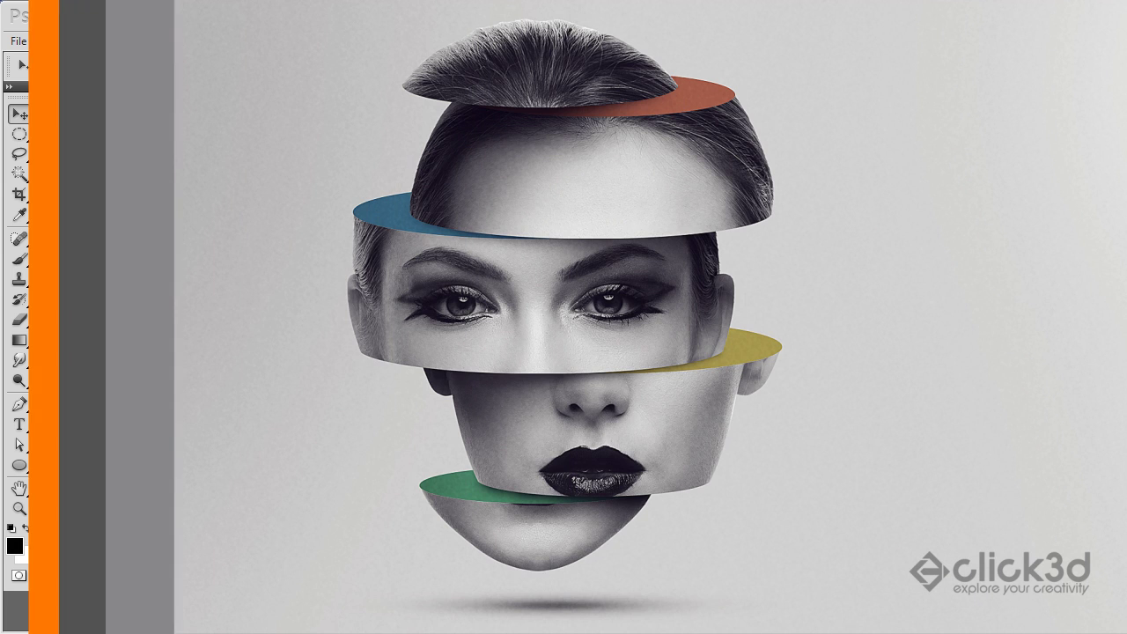